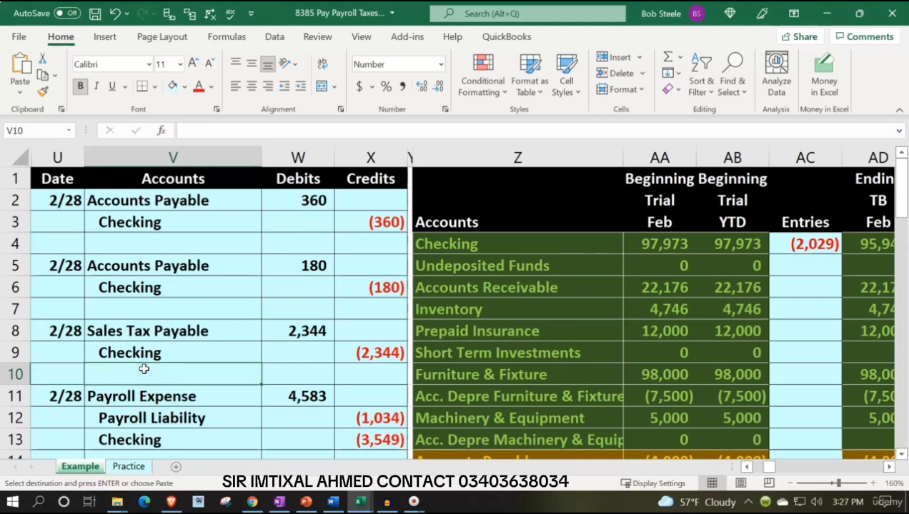
Examine the February and YTD ending trial balance columns beside the journal entries on the Example sheet.
{"action": "key", "text": "Right"}
{"action": "key", "text": "Right"}
{"action": "key", "text": "Right"}
{"action": "key", "text": "Right"}
{"action": "key", "text": "Right"}
{"action": "key", "text": "Right"}
{"action": "key", "text": "Right"}
{"action": "key", "text": "Right"}
{"action": "key", "text": "Right"}
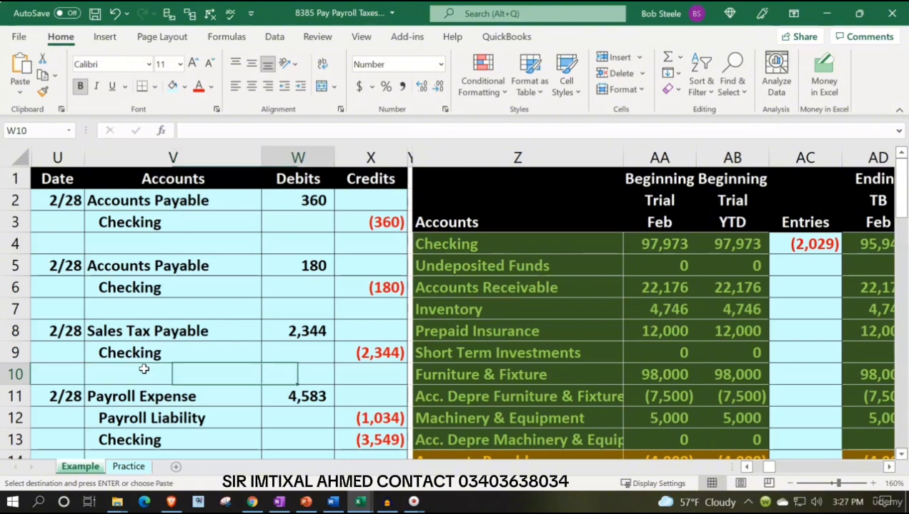
{"action": "key", "text": "Right"}
{"action": "key", "text": "Right"}
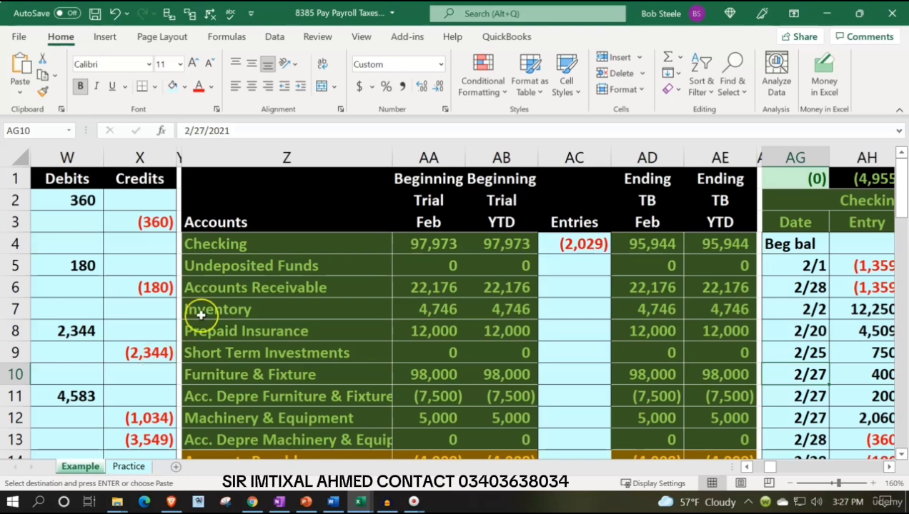
{"action": "left_click", "coordinate": [647, 222]}
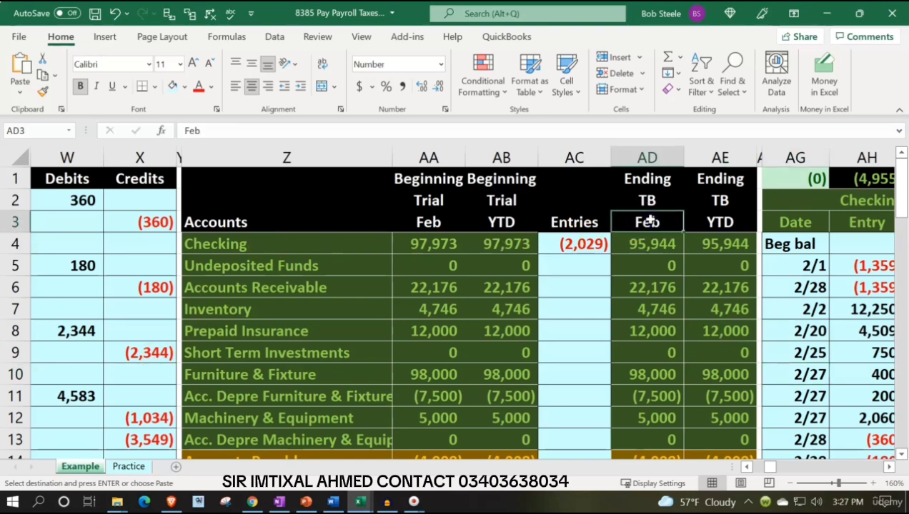
{"action": "left_click", "coordinate": [715, 218]}
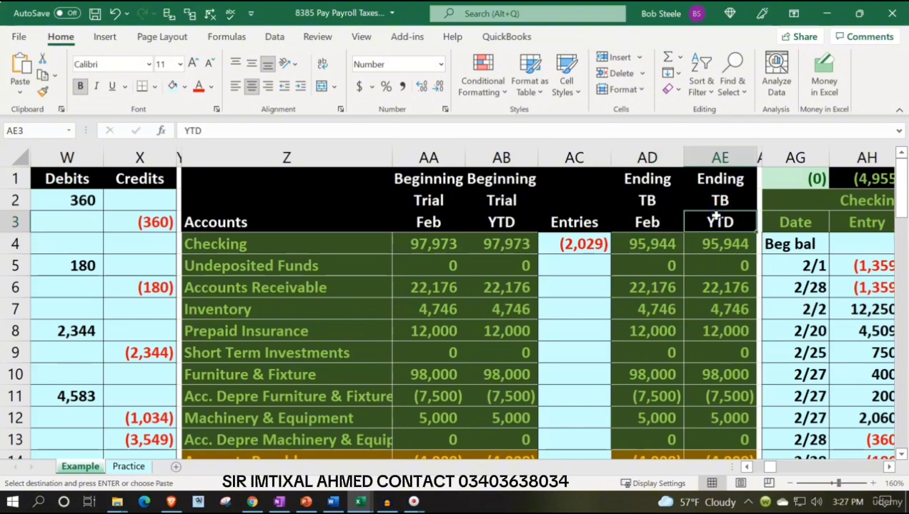
Compare the February and YTD ending balances of the liability, equity, income and expense accounts in columns AD and AE.
{"action": "scroll", "coordinate": [717, 218], "scroll_direction": "down", "scroll_amount": 4}
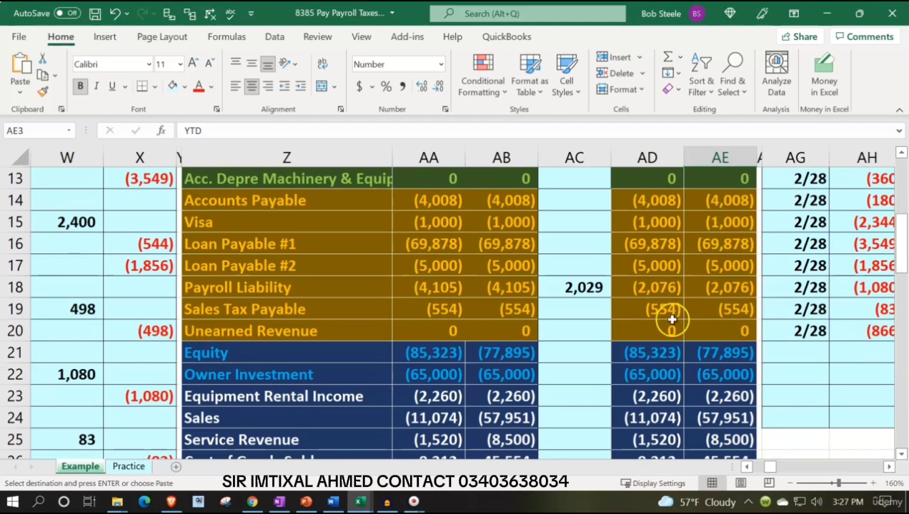
{"action": "left_click", "coordinate": [678, 329]}
{"action": "left_click_drag", "start_coordinate": [679, 329], "coordinate": [692, 325]}
{"action": "scroll", "coordinate": [688, 322], "scroll_direction": "down", "scroll_amount": 2}
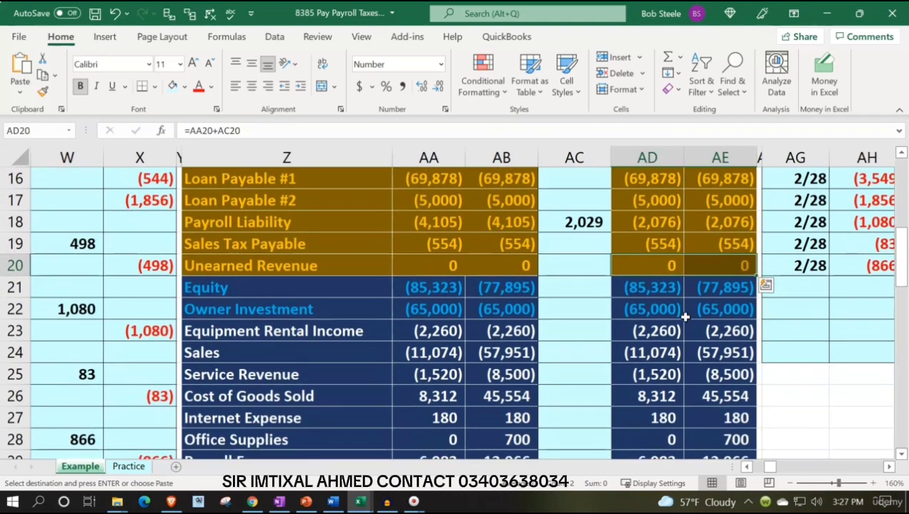
{"action": "left_click_drag", "start_coordinate": [653, 265], "coordinate": [707, 346]}
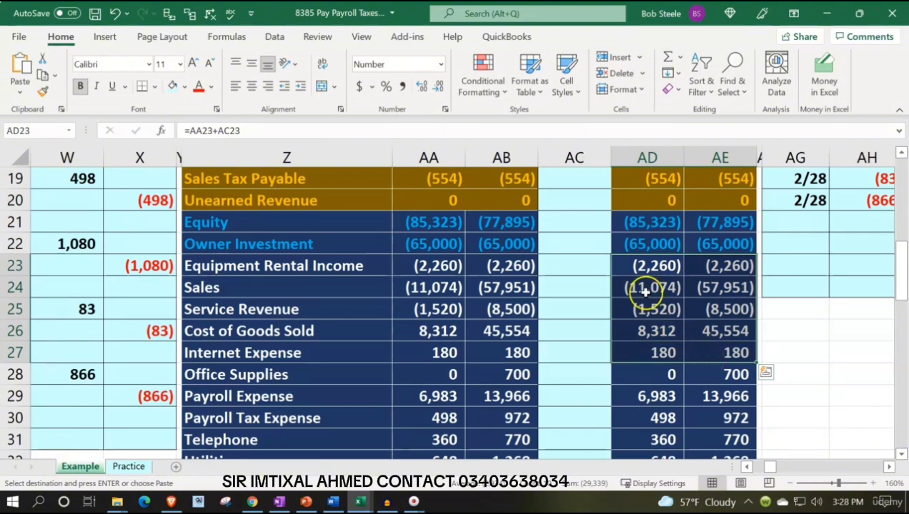
{"action": "left_click_drag", "start_coordinate": [641, 268], "coordinate": [643, 331]}
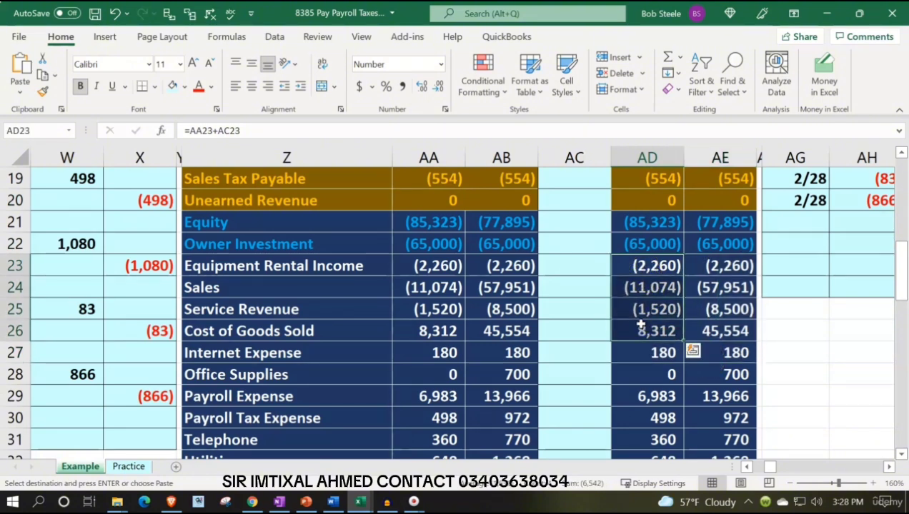
{"action": "left_click", "coordinate": [636, 222]}
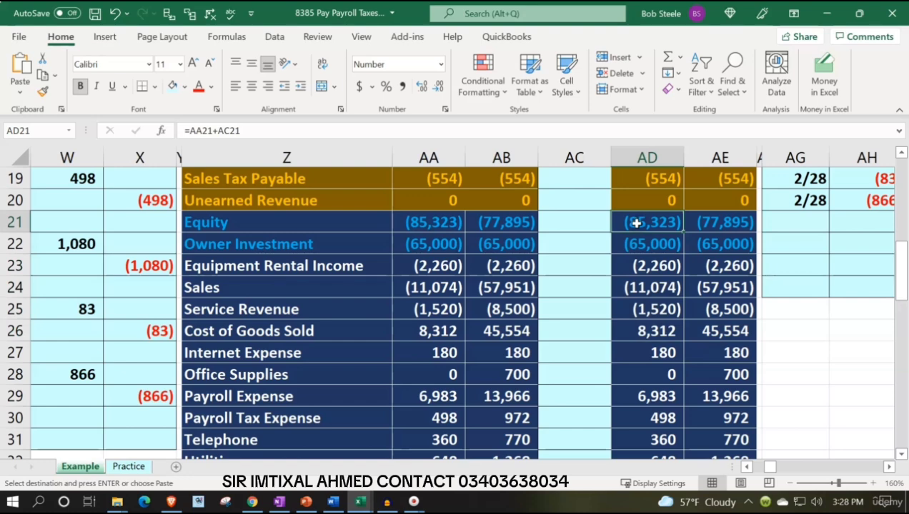
{"action": "left_click_drag", "start_coordinate": [636, 266], "coordinate": [632, 397]}
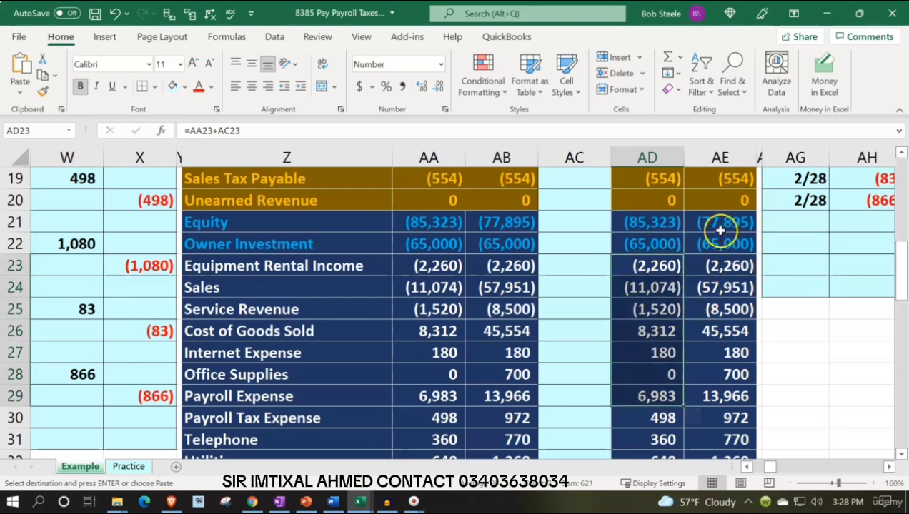
{"action": "left_click_drag", "start_coordinate": [721, 229], "coordinate": [724, 355]}
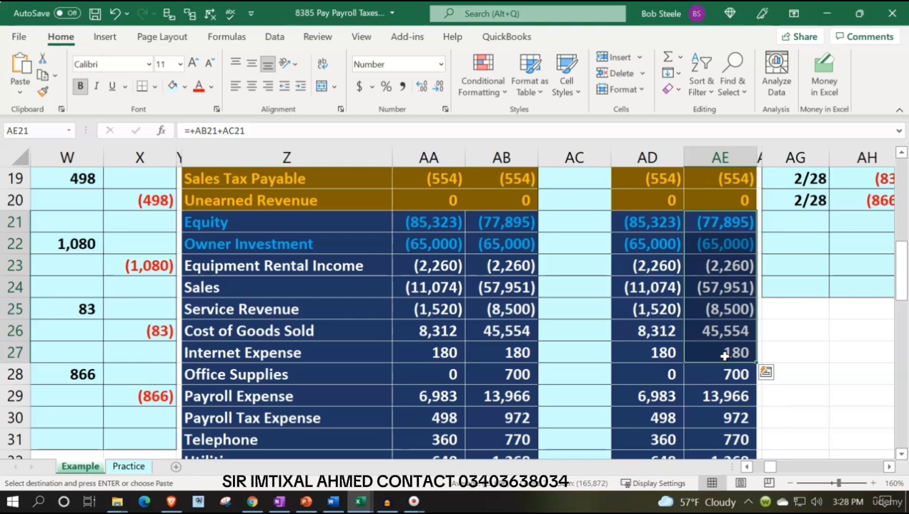
{"action": "left_click", "coordinate": [725, 294]}
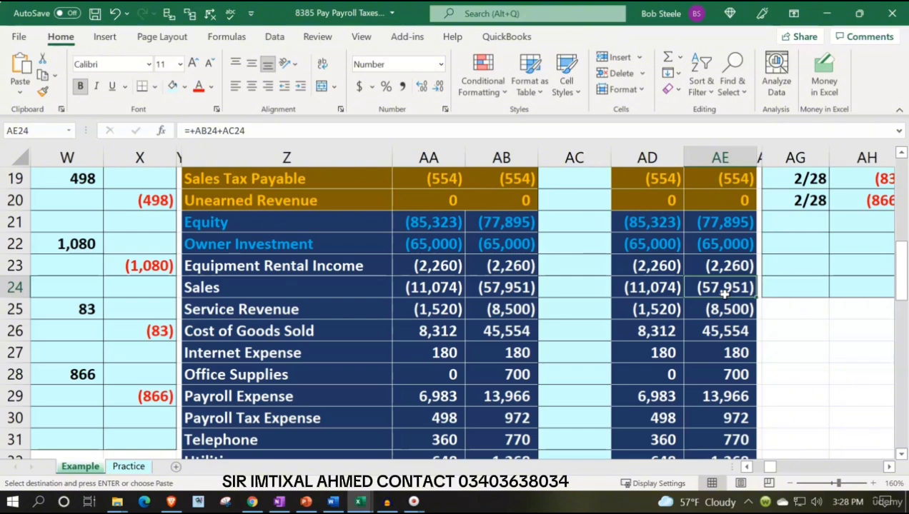
Look across row 4 of the Example sheet through the general ledger and subsidiary ledgers to the financial statements.
{"action": "scroll", "coordinate": [724, 290], "scroll_direction": "up", "scroll_amount": 6}
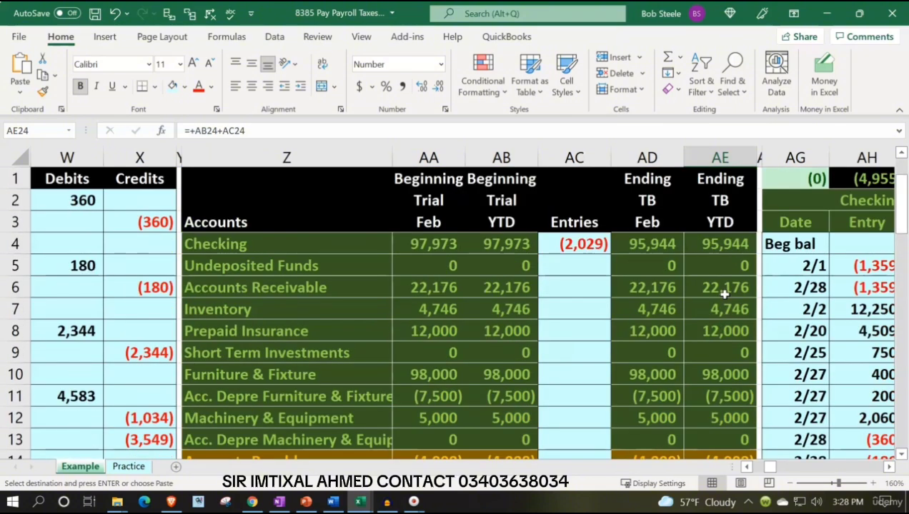
{"action": "left_click", "coordinate": [717, 241]}
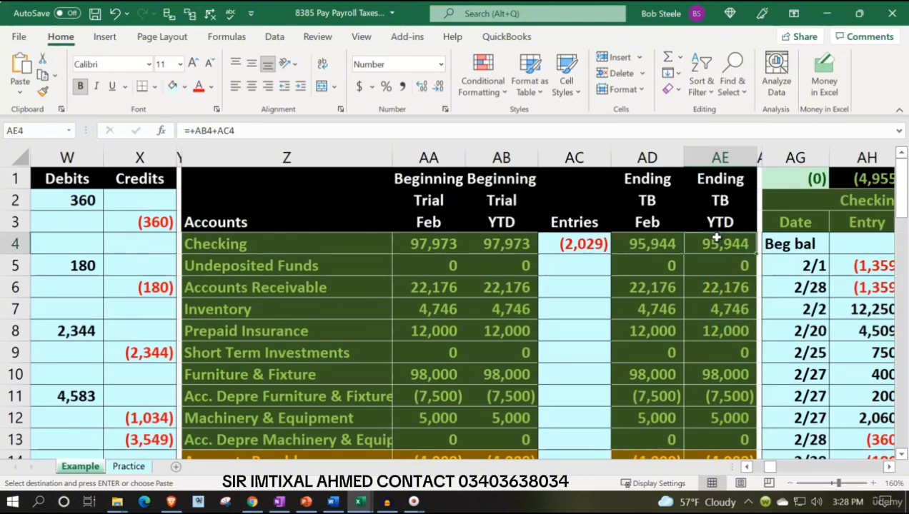
{"action": "key", "text": "Right"}
{"action": "key", "text": "Right"}
{"action": "key", "text": "Right"}
{"action": "key", "text": "Right"}
{"action": "key", "text": "Right"}
{"action": "key", "text": "Right"}
{"action": "key", "text": "Right"}
{"action": "key", "text": "Right"}
{"action": "key", "text": "Right"}
{"action": "key", "text": "Right"}
{"action": "key", "text": "Right"}
{"action": "key", "text": "Right"}
{"action": "key", "text": "Right"}
{"action": "key", "text": "Right"}
{"action": "key", "text": "Right"}
{"action": "key", "text": "Right"}
{"action": "key", "text": "Right"}
{"action": "key", "text": "Right"}
{"action": "key", "text": "Right"}
{"action": "key", "text": "Right"}
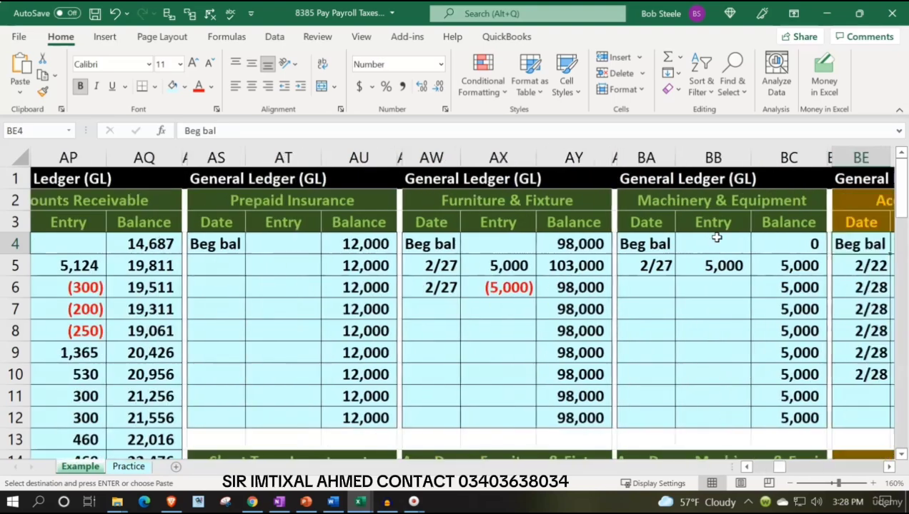
{"action": "key", "text": "Right"}
{"action": "key", "text": "Right"}
{"action": "key", "text": "Right"}
{"action": "key", "text": "Right"}
{"action": "key", "text": "Right"}
{"action": "key", "text": "Right"}
{"action": "key", "text": "Right"}
{"action": "key", "text": "Right"}
{"action": "key", "text": "Right"}
{"action": "key", "text": "Right"}
{"action": "key", "text": "Right"}
{"action": "key", "text": "Right"}
{"action": "key", "text": "Right"}
{"action": "key", "text": "Right"}
{"action": "key", "text": "Right"}
{"action": "key", "text": "Right"}
{"action": "key", "text": "Right"}
{"action": "key", "text": "Right"}
{"action": "key", "text": "Right"}
{"action": "key", "text": "Right"}
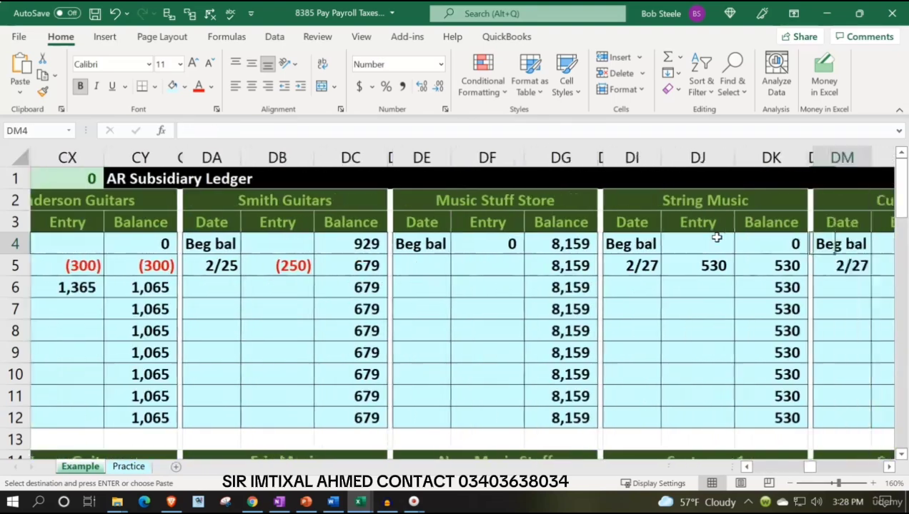
{"action": "key", "text": "Right"}
{"action": "key", "text": "Right"}
{"action": "key", "text": "Right"}
{"action": "key", "text": "Right"}
{"action": "key", "text": "Right"}
{"action": "key", "text": "Right"}
{"action": "key", "text": "Right"}
{"action": "key", "text": "Right"}
{"action": "key", "text": "Right"}
{"action": "key", "text": "Right"}
{"action": "key", "text": "Right"}
{"action": "key", "text": "Right"}
{"action": "key", "text": "Right"}
{"action": "key", "text": "Right"}
{"action": "key", "text": "Right"}
{"action": "key", "text": "Right"}
{"action": "key", "text": "Right"}
{"action": "key", "text": "Right"}
{"action": "key", "text": "Right"}
{"action": "key", "text": "Right"}
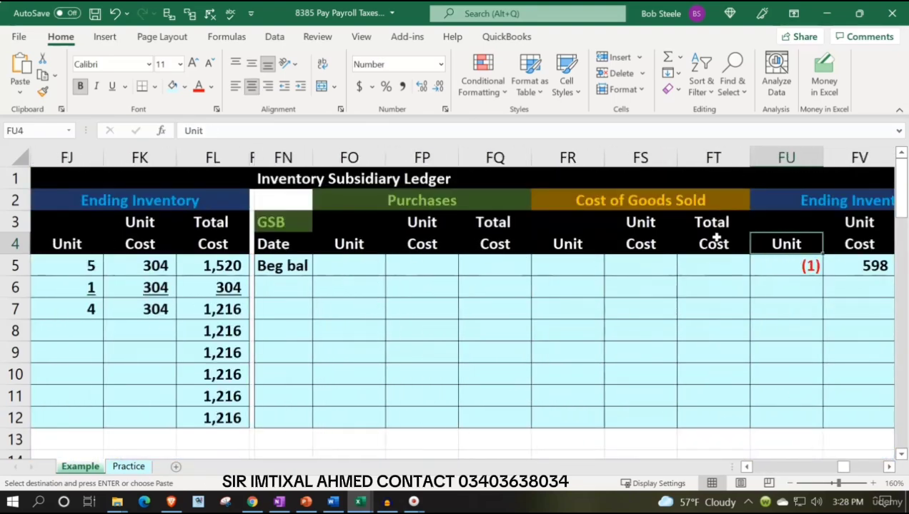
{"action": "key", "text": "Right"}
{"action": "key", "text": "Right"}
{"action": "key", "text": "Right"}
{"action": "key", "text": "Right"}
{"action": "key", "text": "Right"}
{"action": "key", "text": "Right"}
{"action": "key", "text": "Right"}
{"action": "key", "text": "Right"}
{"action": "key", "text": "Right"}
{"action": "key", "text": "Right"}
{"action": "key", "text": "Right"}
{"action": "key", "text": "Right"}
{"action": "key", "text": "Right"}
{"action": "key", "text": "Right"}
{"action": "key", "text": "Right"}
{"action": "key", "text": "Right"}
{"action": "key", "text": "Right"}
{"action": "key", "text": "Right"}
{"action": "key", "text": "Right"}
{"action": "key", "text": "Right"}
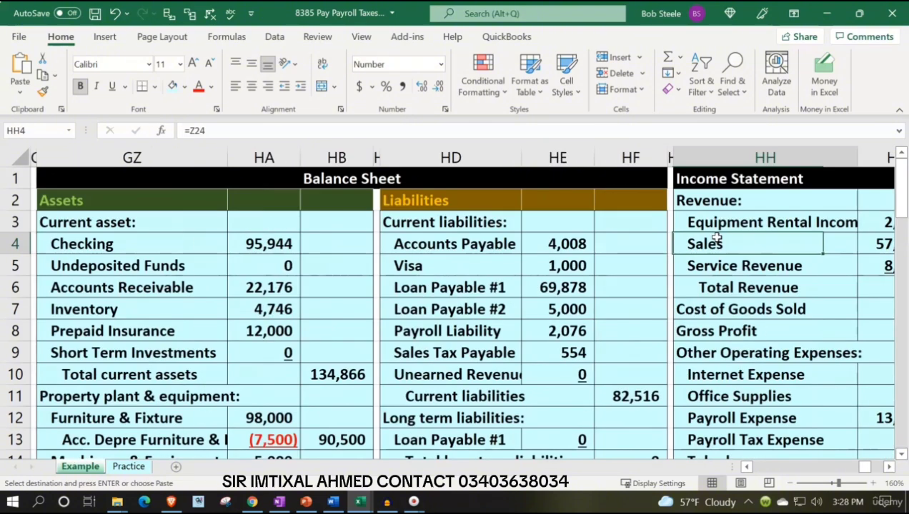
Review the balance sheet, income statement and statement of equity on the Example sheet.
{"action": "key", "text": "Left"}
{"action": "key", "text": "Left"}
{"action": "key", "text": "Left"}
{"action": "key", "text": "Left"}
{"action": "key", "text": "Left"}
{"action": "key", "text": "Left"}
{"action": "key", "text": "Left"}
{"action": "key", "text": "Left"}
{"action": "key", "text": "Left"}
{"action": "key", "text": "Left"}
{"action": "key", "text": "Left"}
{"action": "key", "text": "Left"}
{"action": "key", "text": "Left"}
{"action": "key", "text": "Left"}
{"action": "key", "text": "Left"}
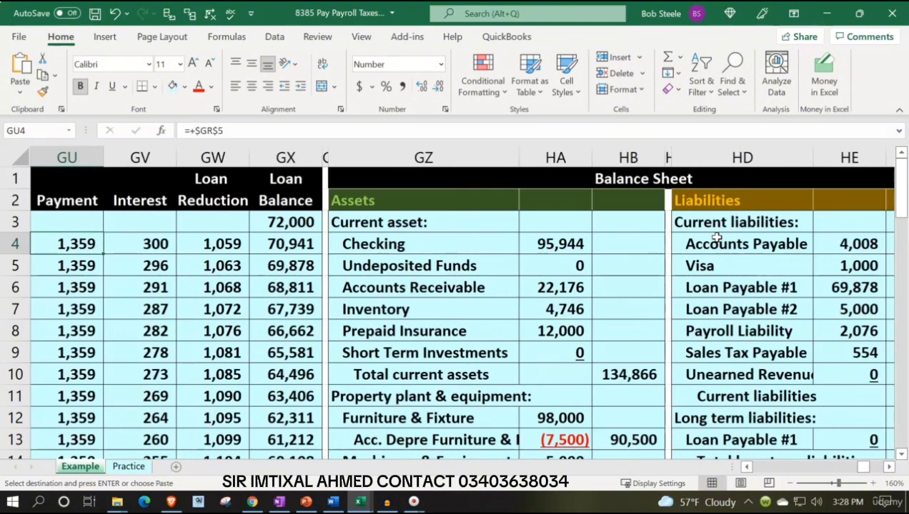
{"action": "key", "text": "Right"}
{"action": "key", "text": "Right"}
{"action": "key", "text": "Right"}
{"action": "key", "text": "Right"}
{"action": "key", "text": "Right"}
{"action": "key", "text": "Right"}
{"action": "key", "text": "Right"}
{"action": "key", "text": "Right"}
{"action": "key", "text": "Right"}
{"action": "key", "text": "Right"}
{"action": "key", "text": "Right"}
{"action": "key", "text": "Right"}
{"action": "key", "text": "Right"}
{"action": "key", "text": "Right"}
{"action": "key", "text": "Right"}
{"action": "key", "text": "Right"}
{"action": "key", "text": "Right"}
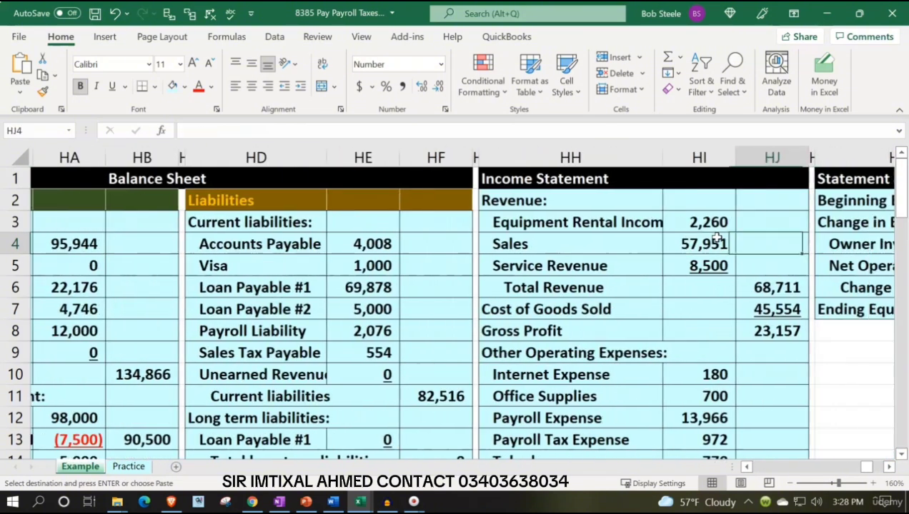
{"action": "key", "text": "Right"}
{"action": "key", "text": "Right"}
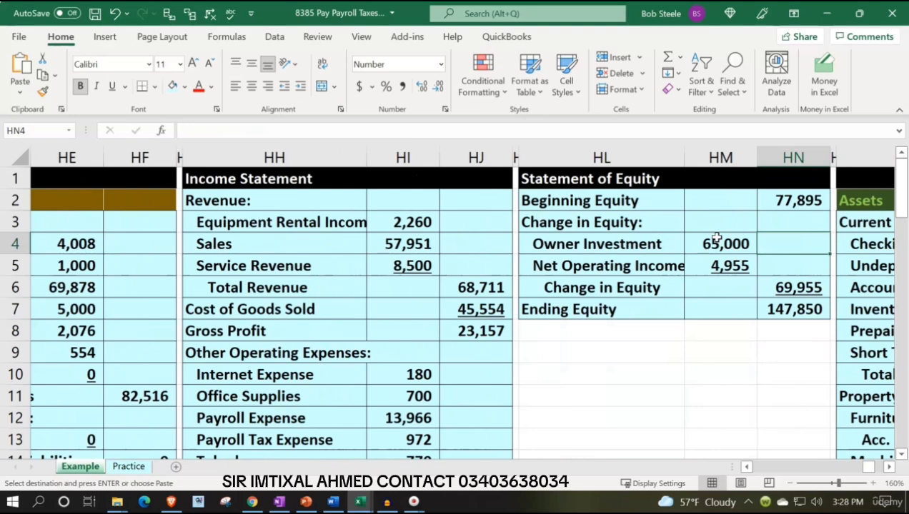
Hide the journal entry columns A through Y on the Practice sheet.
{"action": "left_click", "coordinate": [136, 467]}
{"action": "left_click", "coordinate": [240, 330]}
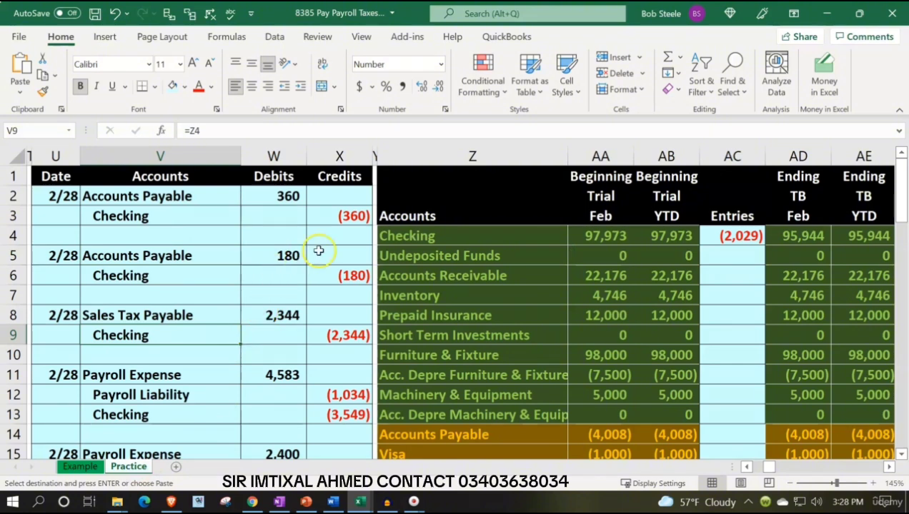
{"action": "left_click", "coordinate": [374, 154]}
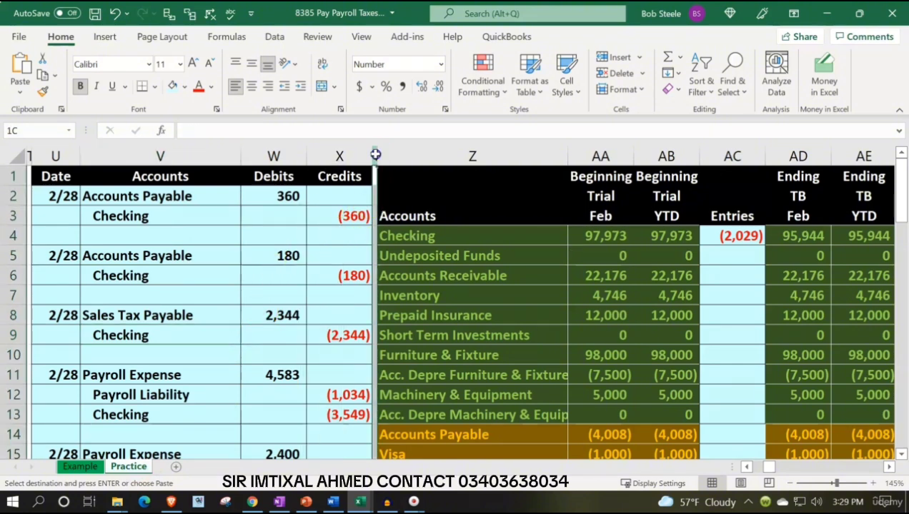
{"action": "mouse_move", "coordinate": [375, 154]}
{"action": "left_mouse_down"}
{"action": "mouse_move", "coordinate": [22, 159]}
{"action": "mouse_move", "coordinate": [204, 158]}
{"action": "left_mouse_up"}
{"action": "left_click_drag", "start_coordinate": [121, 154], "coordinate": [14, 157]}
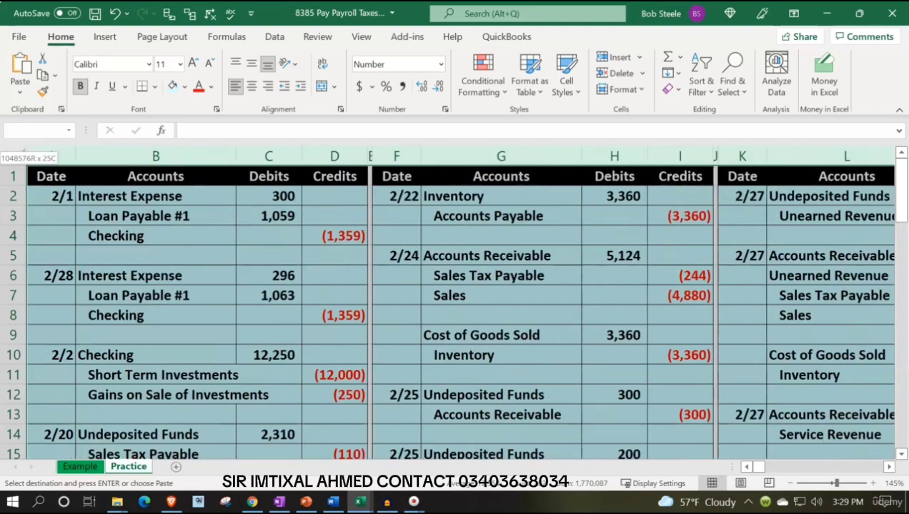
{"action": "right_click", "coordinate": [123, 252]}
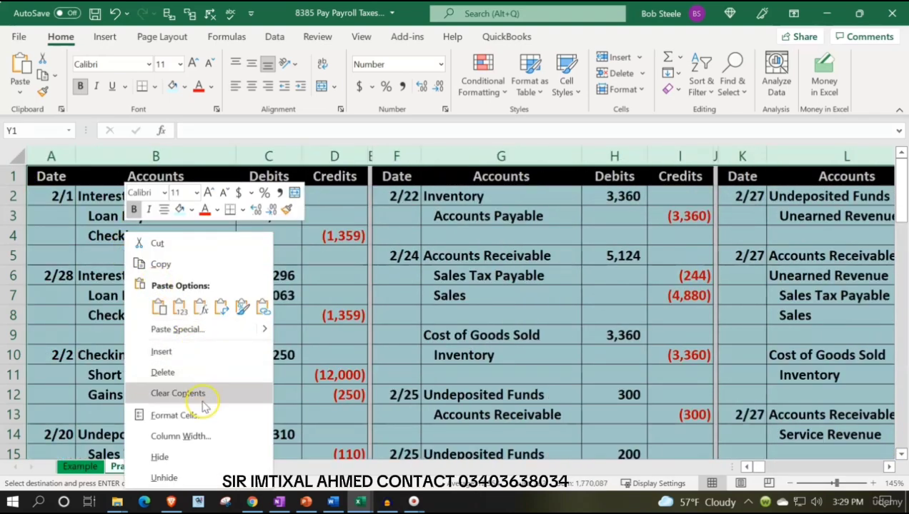
{"action": "left_click", "coordinate": [200, 463]}
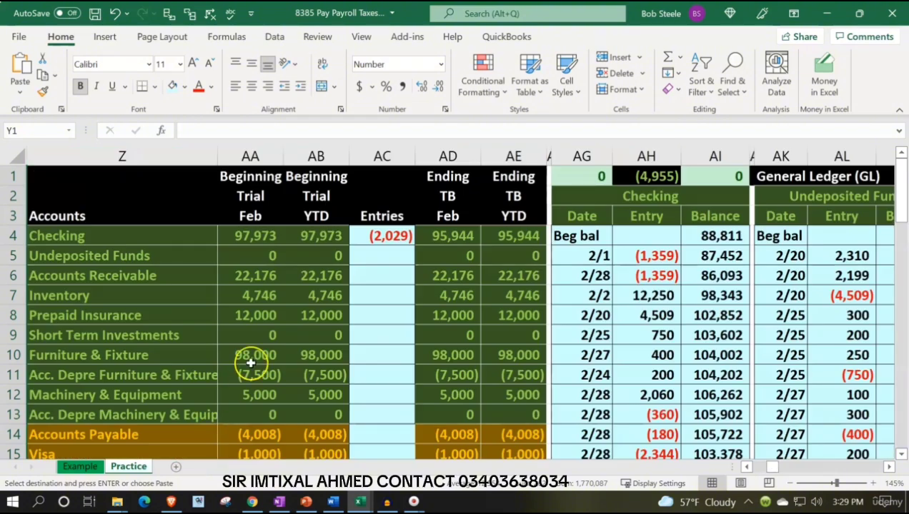
Copy the ending balances in AD4:AE34 and paste them as values into the beginning balance columns from AA4.
{"action": "left_click_drag", "start_coordinate": [450, 243], "coordinate": [507, 394]}
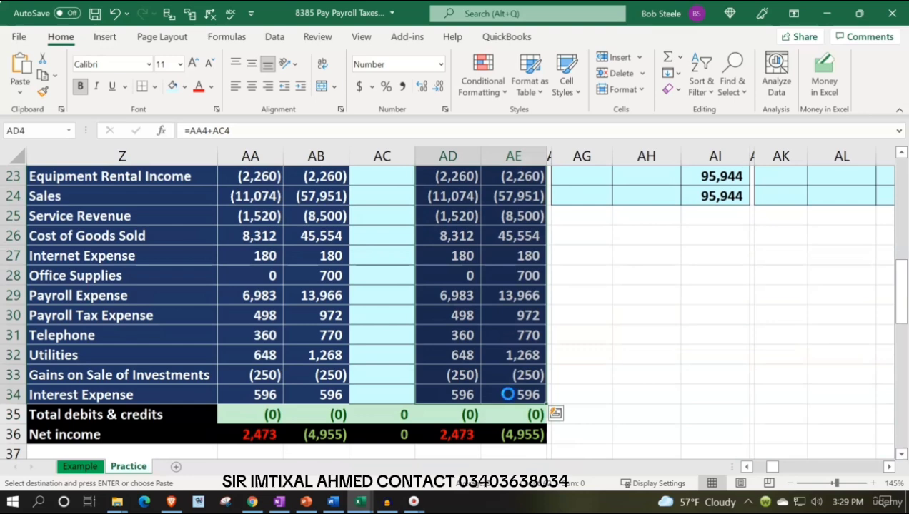
{"action": "scroll", "coordinate": [357, 336], "scroll_direction": "up", "scroll_amount": 7}
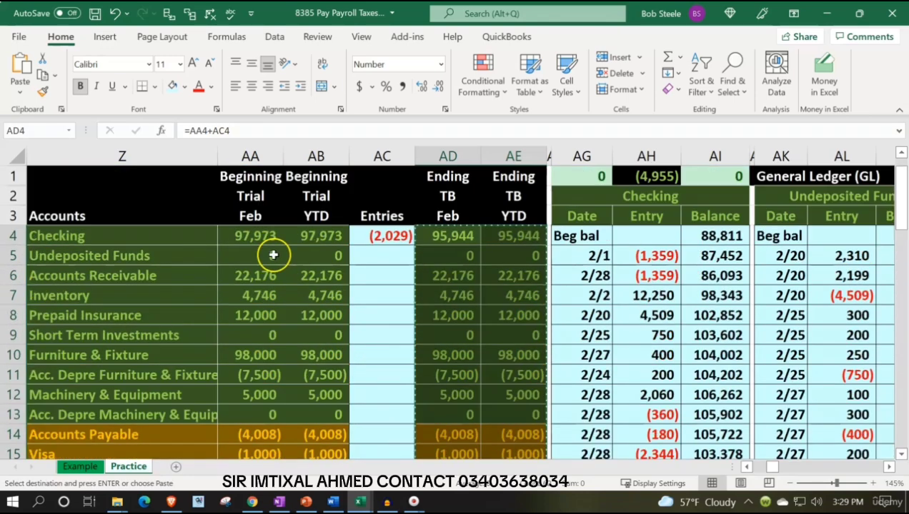
{"action": "left_click", "coordinate": [243, 236]}
{"action": "right_click", "coordinate": [245, 236]}
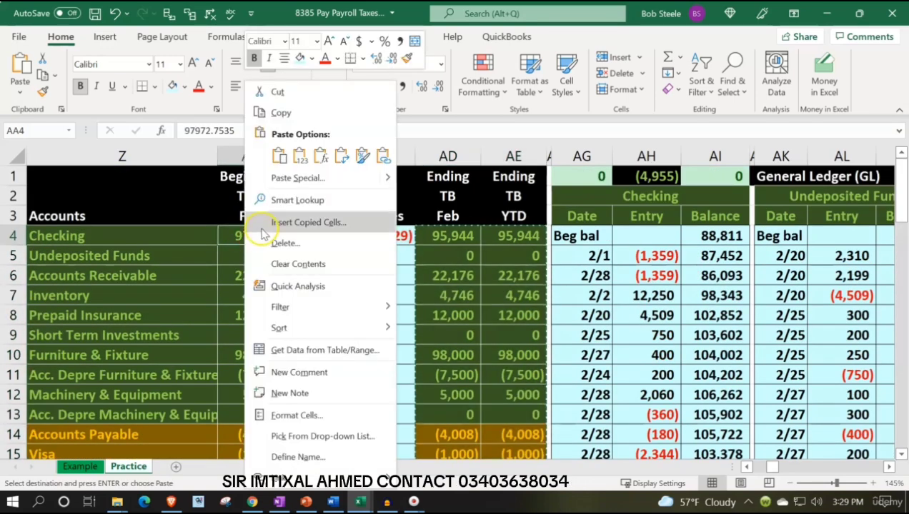
{"action": "left_click", "coordinate": [299, 157]}
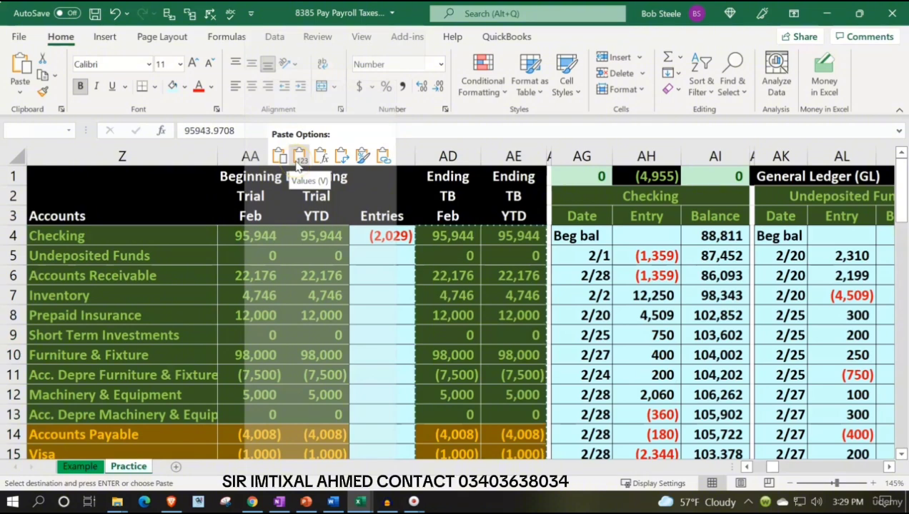
{"action": "left_click", "coordinate": [299, 158]}
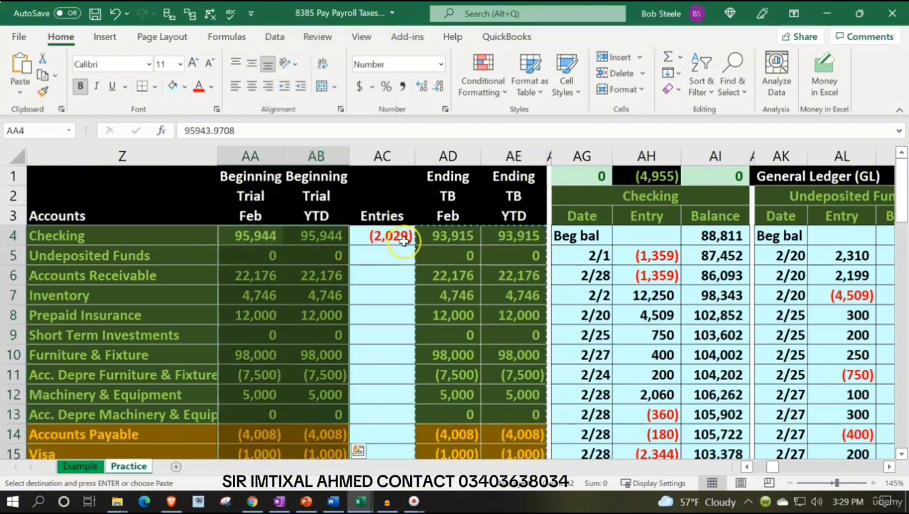
Clear the adjustment formulas from the Entries column, AC4:AC34.
{"action": "left_click_drag", "start_coordinate": [404, 242], "coordinate": [405, 419]}
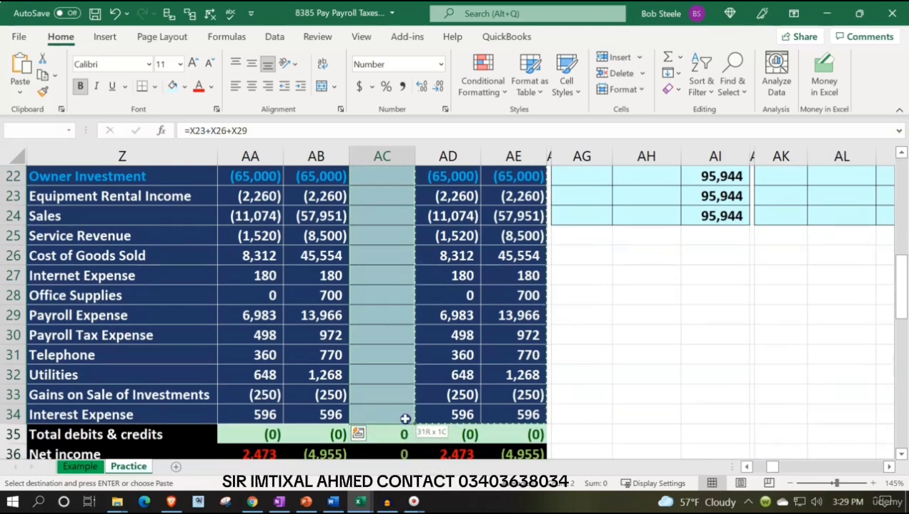
{"action": "key", "text": "Escape"}
{"action": "scroll", "coordinate": [406, 413], "scroll_direction": "up", "scroll_amount": 7}
{"action": "left_click", "coordinate": [353, 375]}
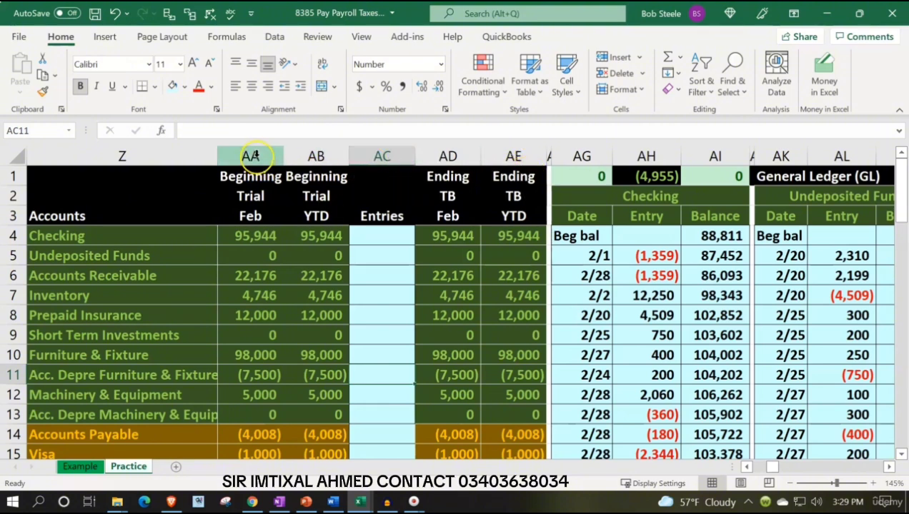
Hide the trial balance columns AA through AD, keeping the YTD ending balance column beside the account names.
{"action": "left_click_drag", "start_coordinate": [255, 155], "coordinate": [432, 150]}
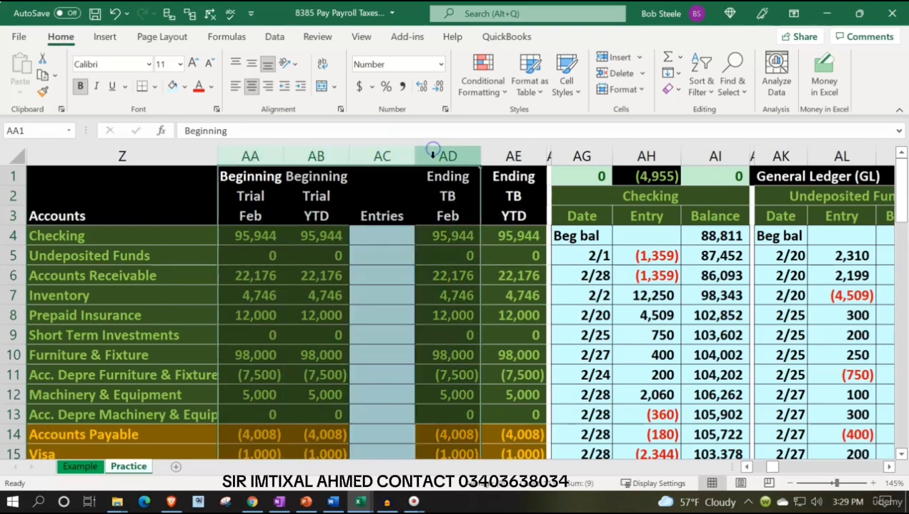
{"action": "right_click", "coordinate": [363, 300]}
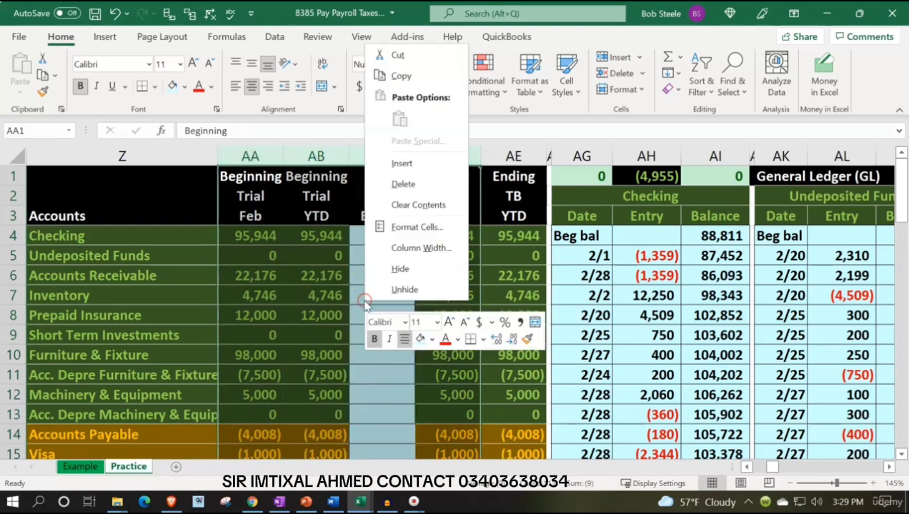
{"action": "left_click", "coordinate": [399, 269]}
{"action": "left_click", "coordinate": [366, 268]}
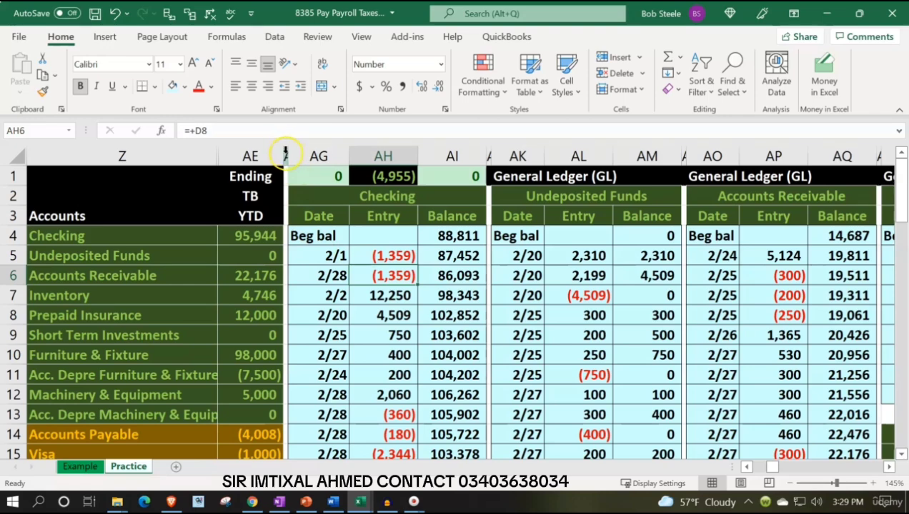
Hide columns AF through HF, covering the general ledger and loan schedule up to the balance sheet.
{"action": "left_click_drag", "start_coordinate": [285, 155], "coordinate": [196, 226]}
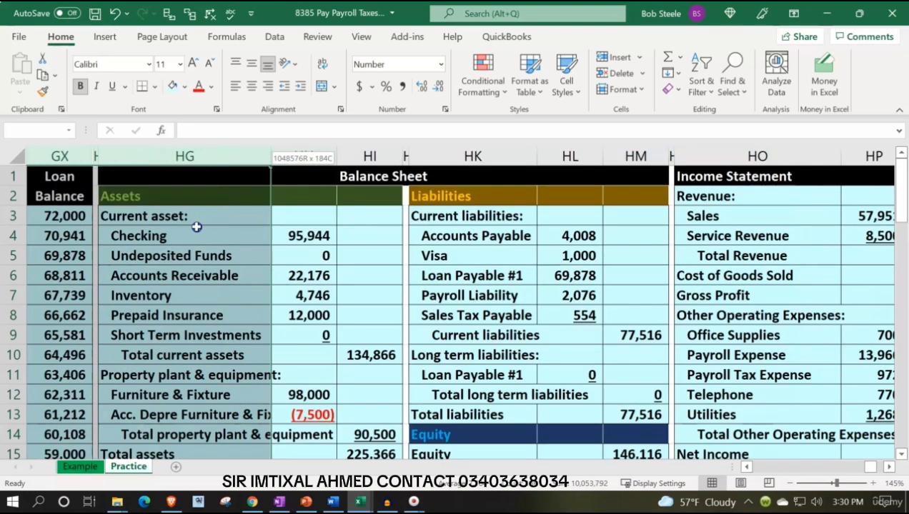
{"action": "left_click_drag", "start_coordinate": [124, 222], "coordinate": [94, 215]}
{"action": "right_click", "coordinate": [73, 212]}
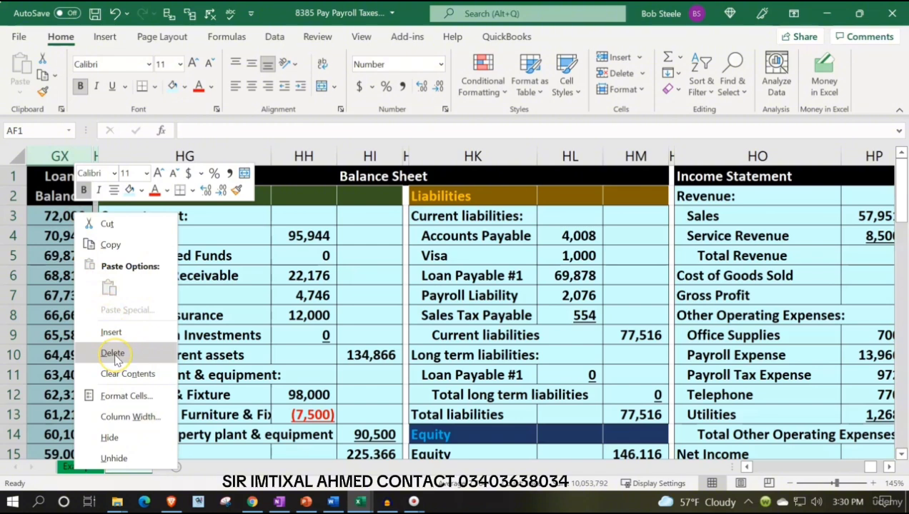
{"action": "left_click", "coordinate": [113, 335]}
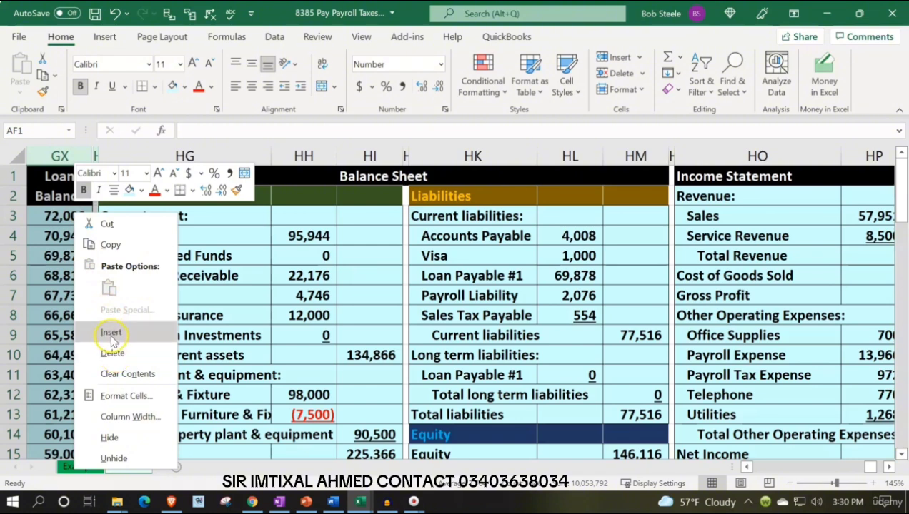
{"action": "left_click", "coordinate": [114, 458]}
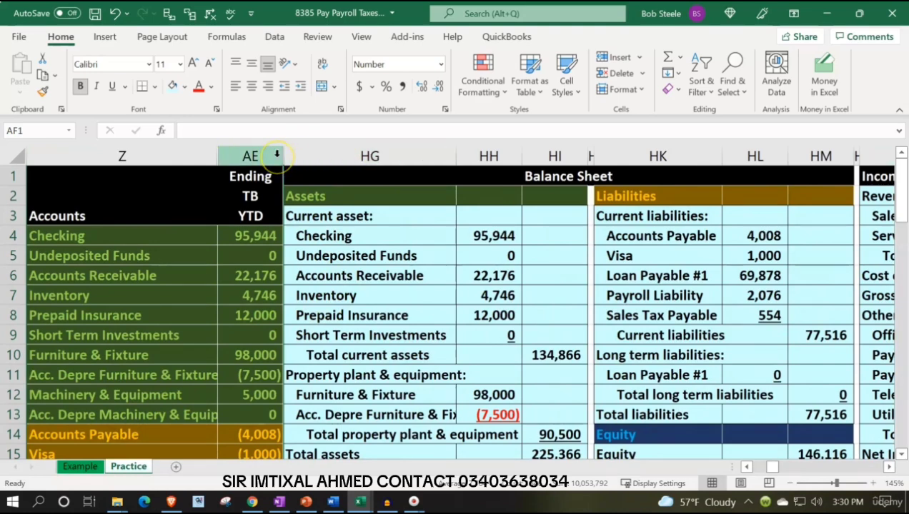
Unhide the columns between AE and HG.
{"action": "left_click_drag", "start_coordinate": [271, 155], "coordinate": [298, 157]}
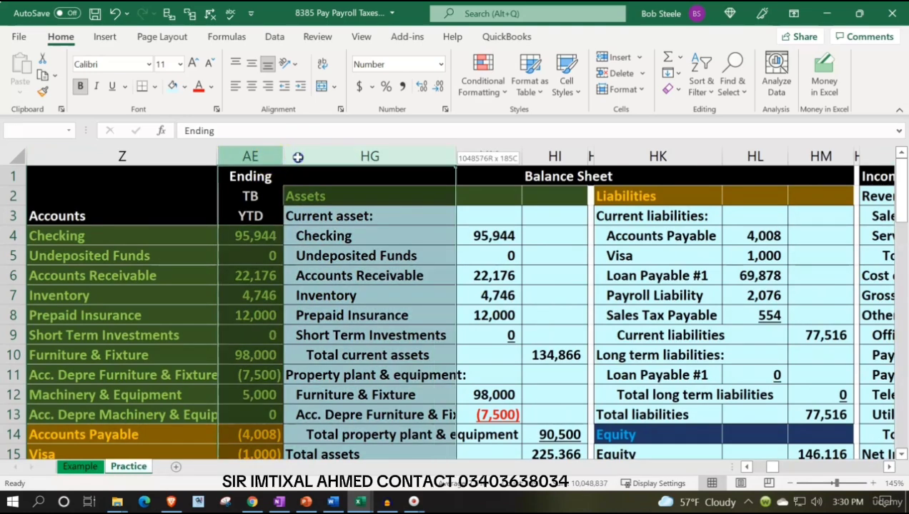
{"action": "right_click", "coordinate": [352, 335]}
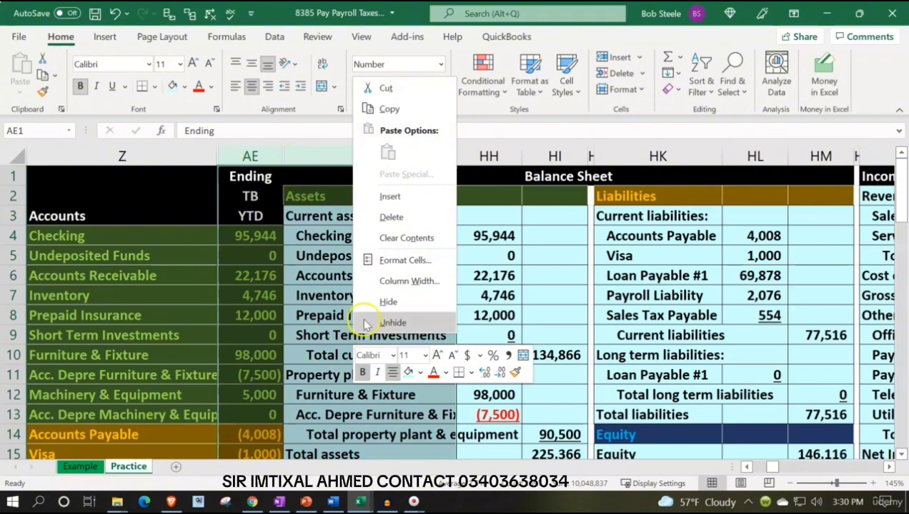
{"action": "left_click", "coordinate": [361, 320]}
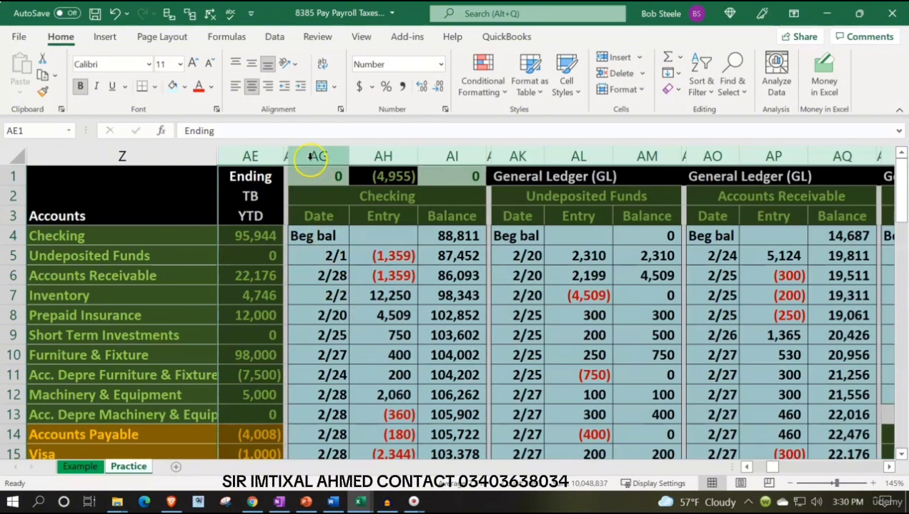
Hide columns AG through HF, keeping the narrow spacer column between the trial balance and the balance sheet.
{"action": "left_click_drag", "start_coordinate": [315, 156], "coordinate": [621, 177]}
{"action": "right_click", "coordinate": [433, 315]}
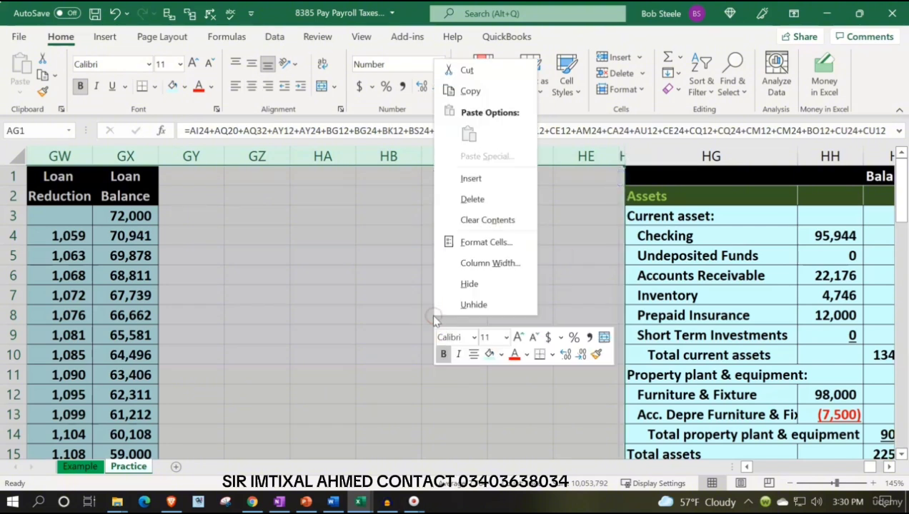
{"action": "left_click", "coordinate": [468, 285]}
{"action": "left_click", "coordinate": [376, 276]}
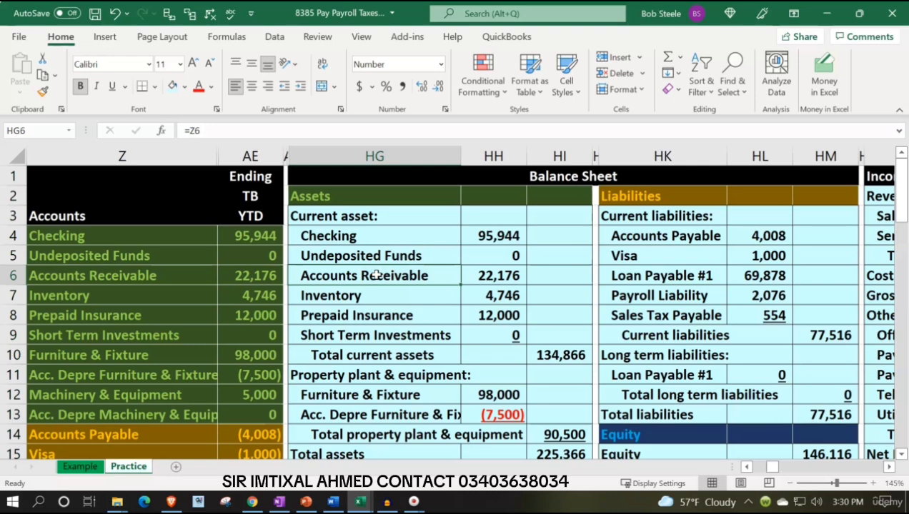
Inspect the ending balance formula in AE6 and the balance sheet formulas for Checking and Undeposited Funds.
{"action": "key", "text": "Left"}
{"action": "key", "text": "Left"}
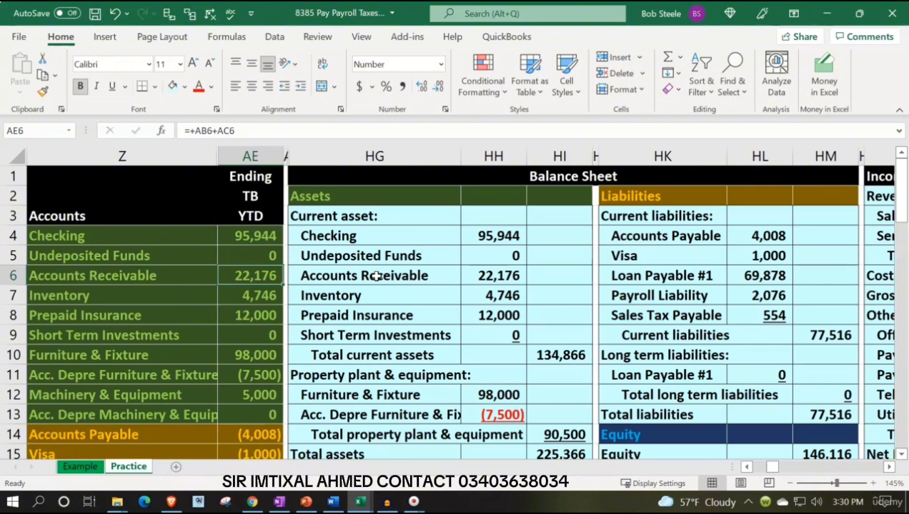
{"action": "left_click", "coordinate": [400, 296]}
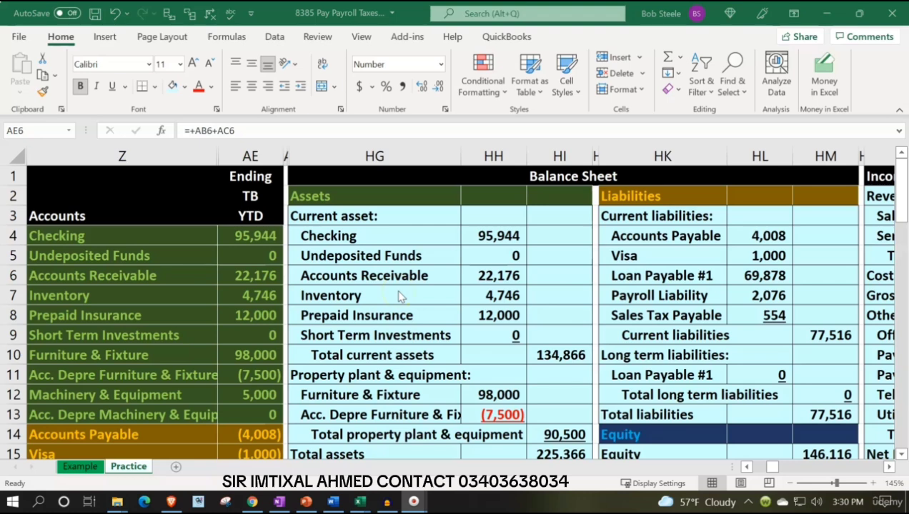
{"action": "key", "text": "F2"}
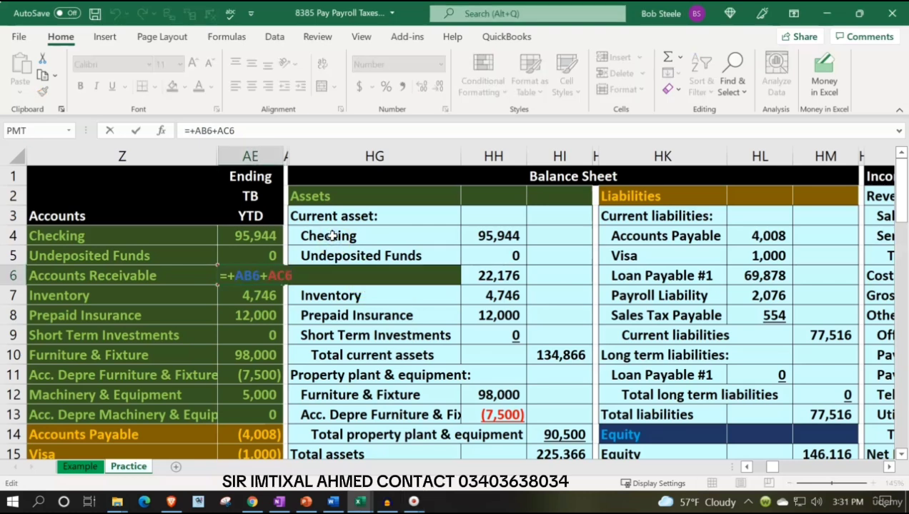
{"action": "key", "text": "Return"}
{"action": "key", "text": "Up"}
{"action": "key", "text": "Up"}
{"action": "key", "text": "Right"}
{"action": "key", "text": "Right"}
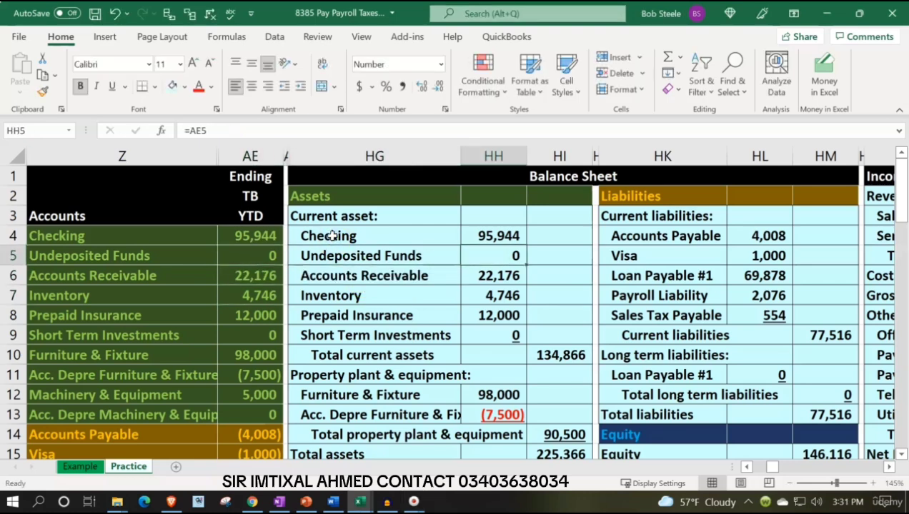
{"action": "key", "text": "Up"}
{"action": "key", "text": "Down"}
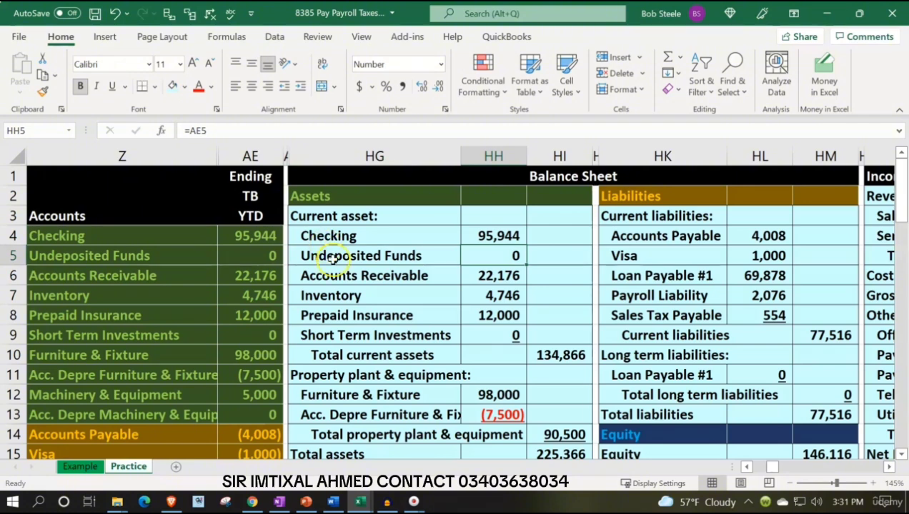
Compare the cash accounts on the trial balance and balance sheet, and check the current asset formulas down to HI10.
{"action": "left_click", "coordinate": [335, 256]}
{"action": "left_click_drag", "start_coordinate": [455, 250], "coordinate": [466, 252]}
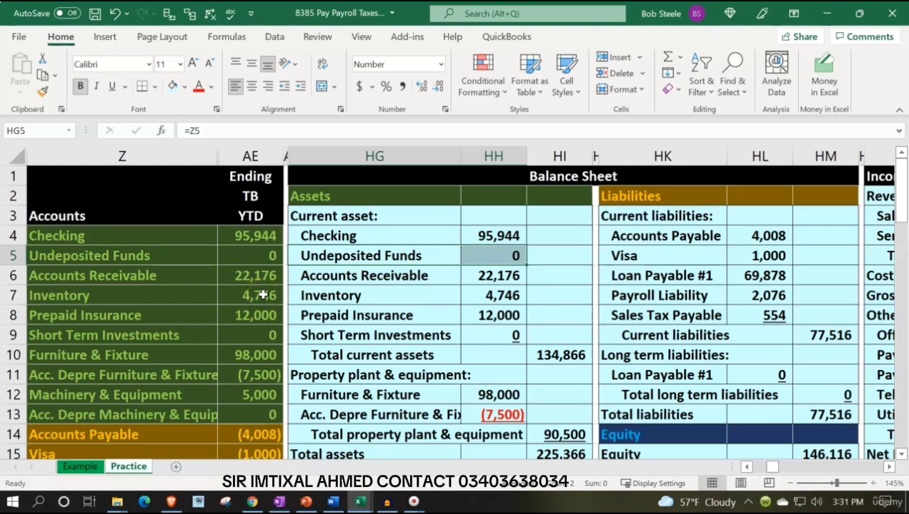
{"action": "left_click", "coordinate": [260, 236]}
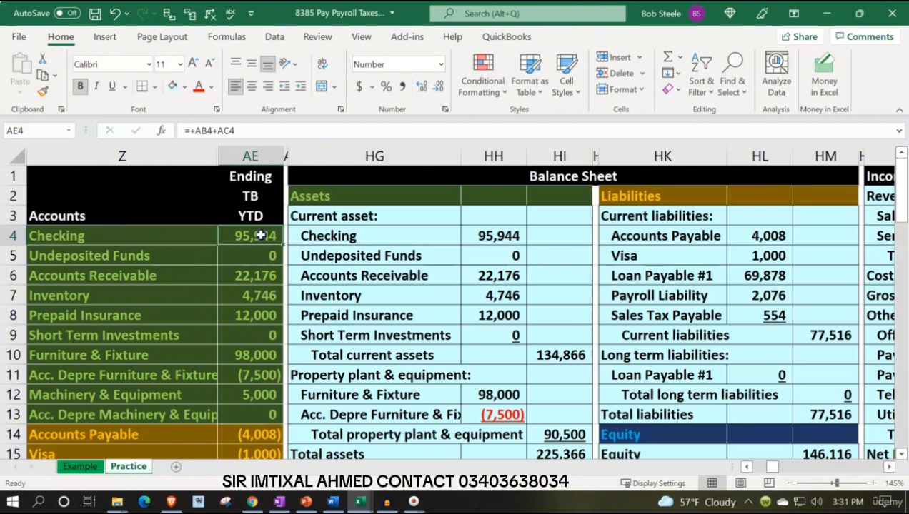
{"action": "left_click_drag", "start_coordinate": [260, 236], "coordinate": [265, 263]}
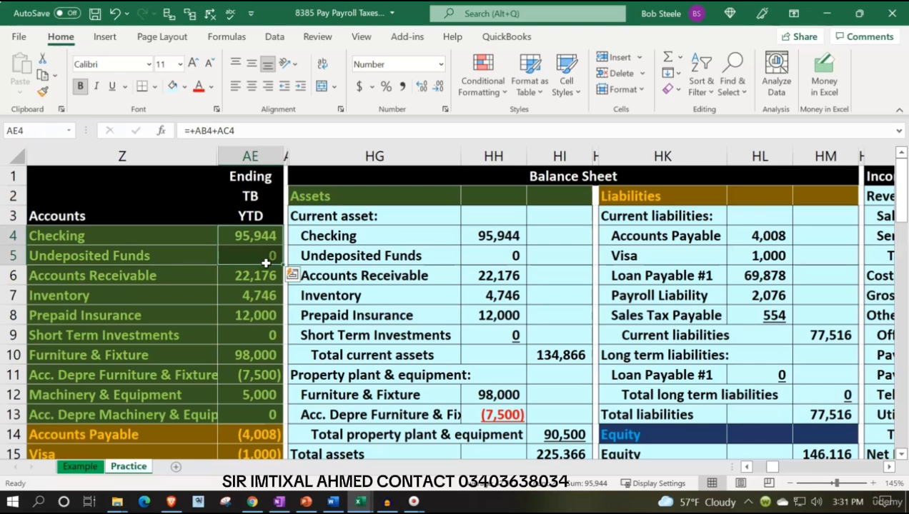
{"action": "left_click", "coordinate": [373, 277]}
{"action": "key", "text": "Right"}
{"action": "key", "text": "Up"}
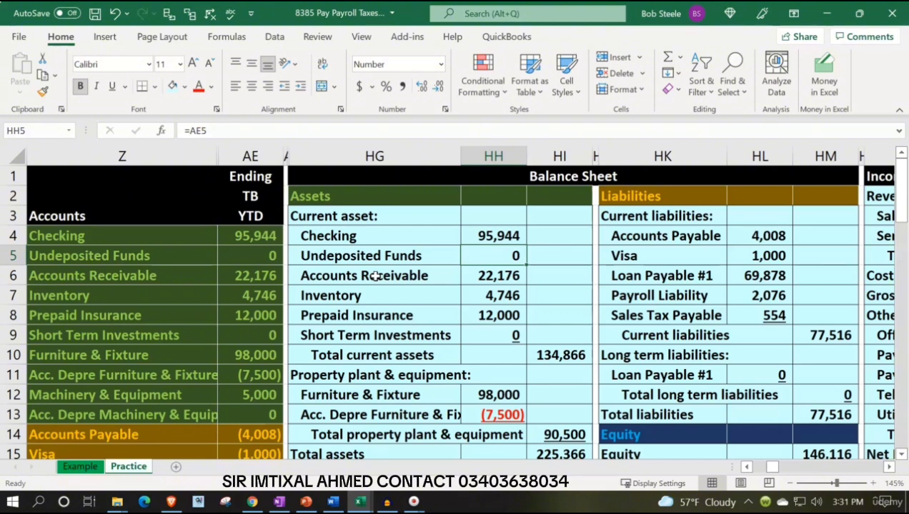
{"action": "key", "text": "Down"}
{"action": "key", "text": "Down"}
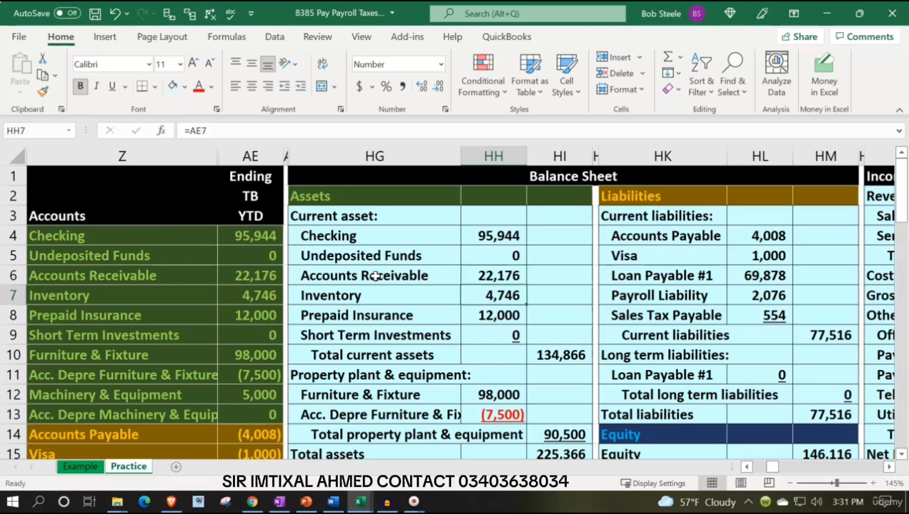
{"action": "key", "text": "Down"}
{"action": "key", "text": "Down"}
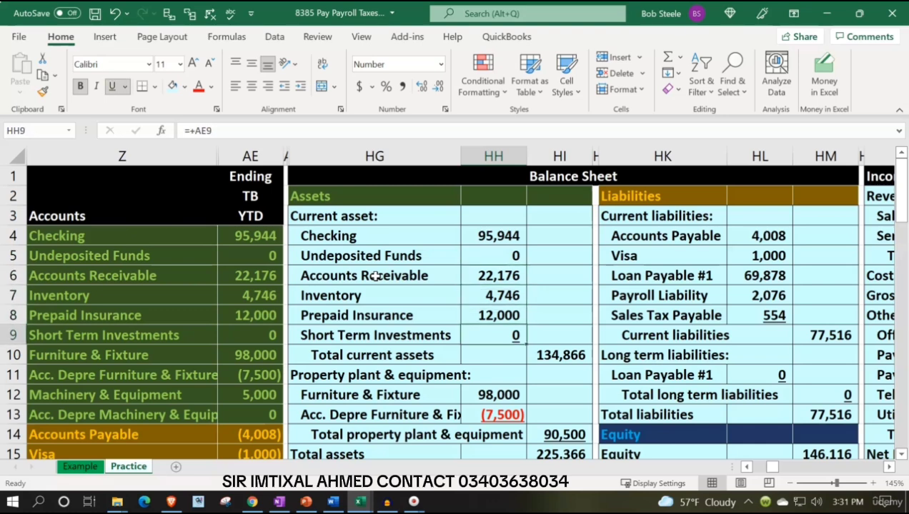
{"action": "key", "text": "Down"}
{"action": "key", "text": "Right"}
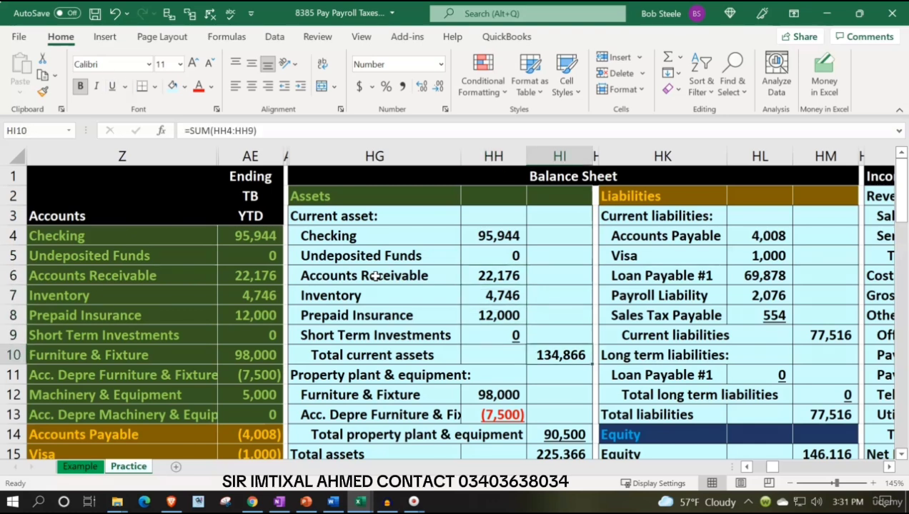
Check the sum of the trial balance current assets in AE4:AE9 against total current assets in HI10.
{"action": "left_click_drag", "start_coordinate": [227, 235], "coordinate": [226, 350]}
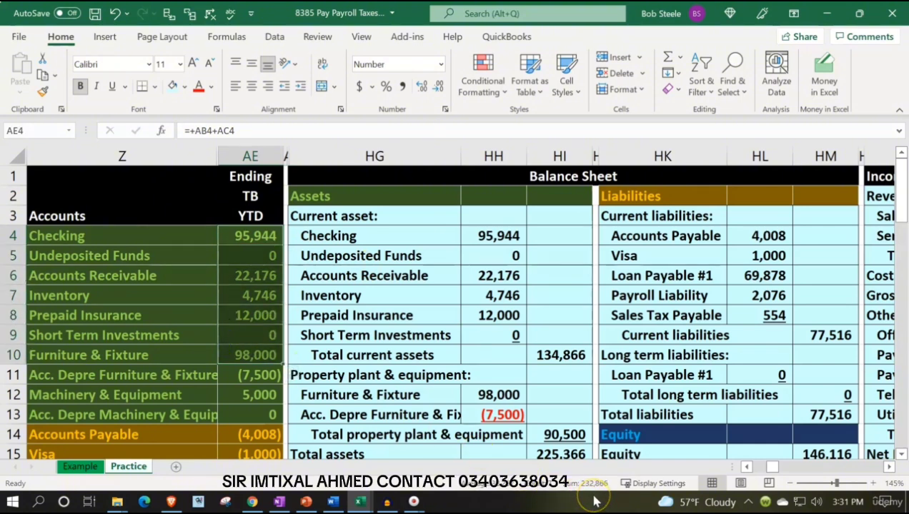
{"action": "left_click", "coordinate": [368, 356]}
{"action": "left_click", "coordinate": [264, 240]}
{"action": "left_click_drag", "start_coordinate": [264, 240], "coordinate": [272, 325]}
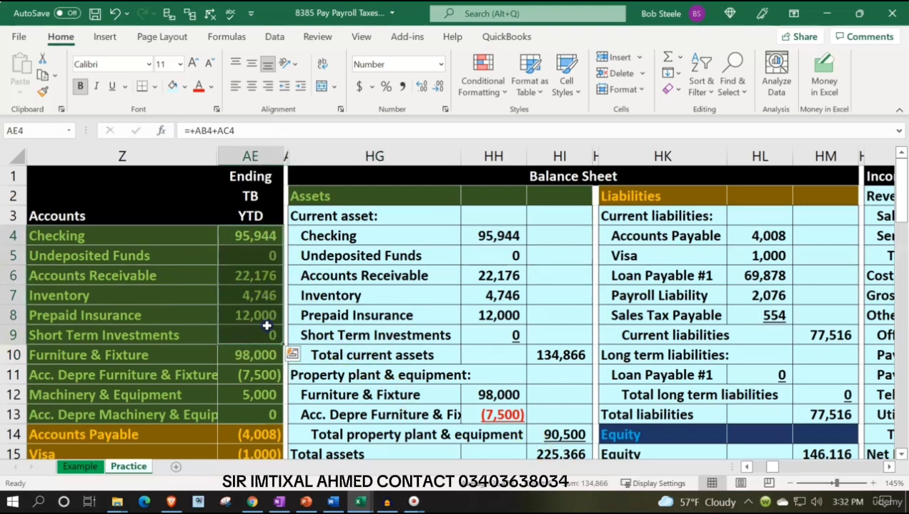
{"action": "left_click", "coordinate": [598, 491]}
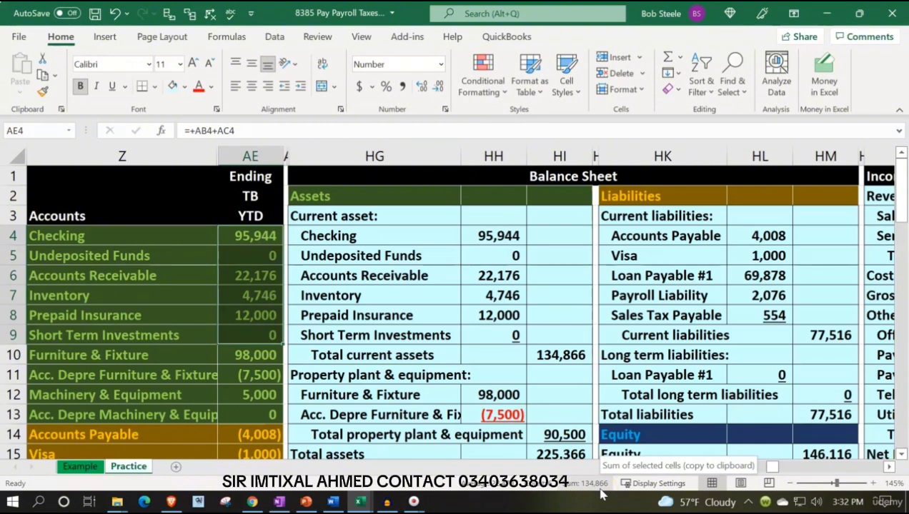
{"action": "left_click", "coordinate": [555, 362]}
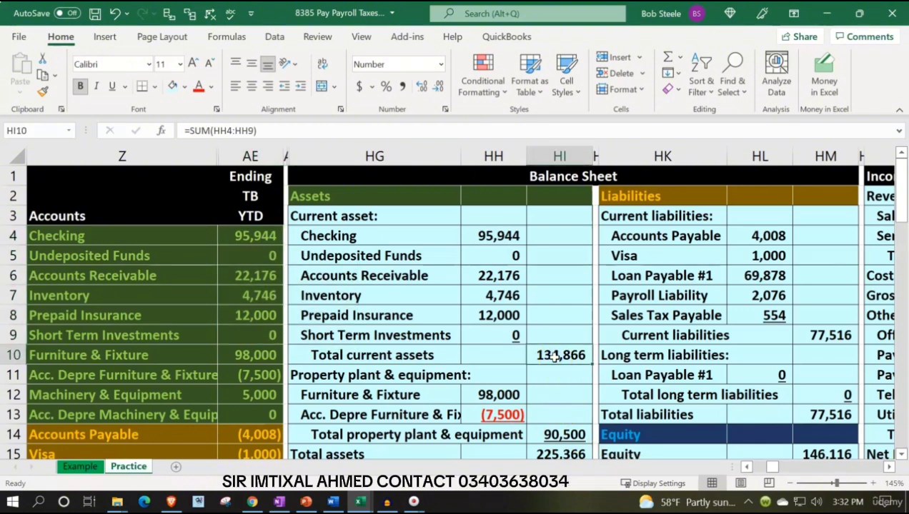
Insert blank cells at HG14:HI17, shifting cells down, to make room above Total property plant & equipment.
{"action": "scroll", "coordinate": [555, 357], "scroll_direction": "down", "scroll_amount": 1}
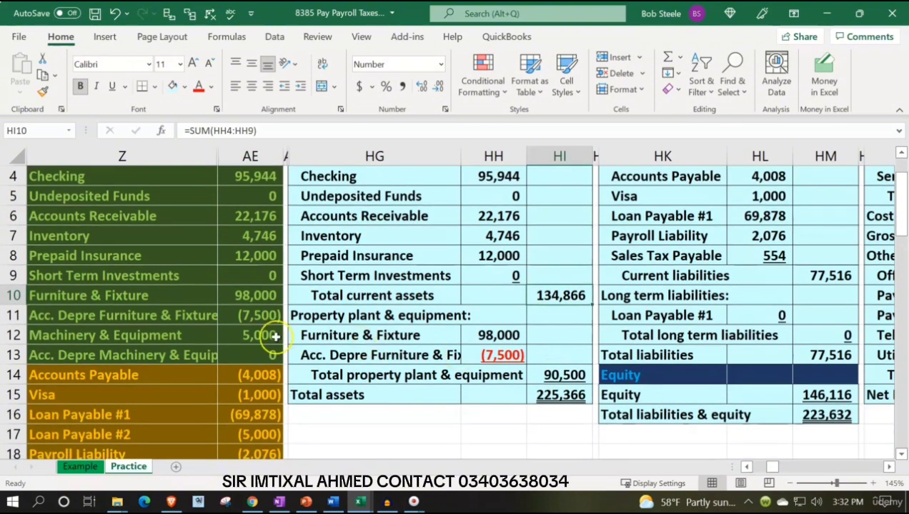
{"action": "left_click_drag", "start_coordinate": [85, 304], "coordinate": [72, 350]}
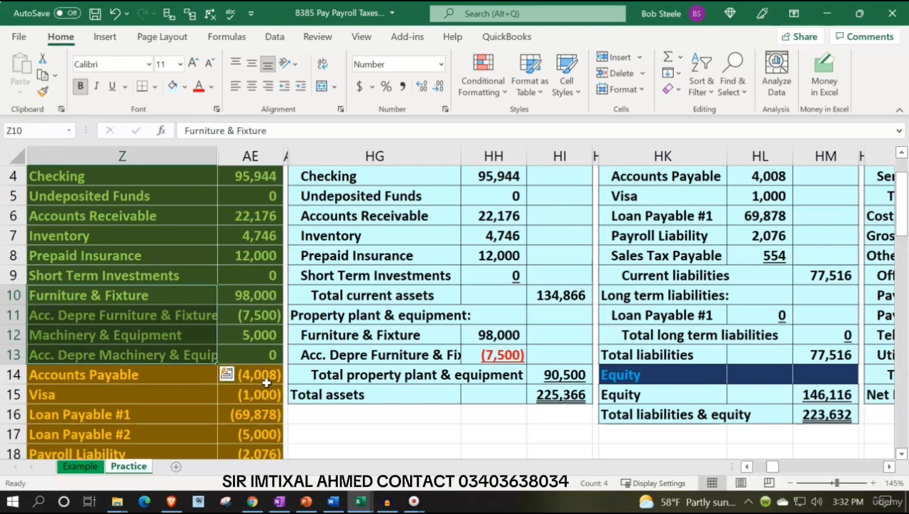
{"action": "left_click", "coordinate": [362, 383]}
{"action": "left_click_drag", "start_coordinate": [363, 384], "coordinate": [556, 431]}
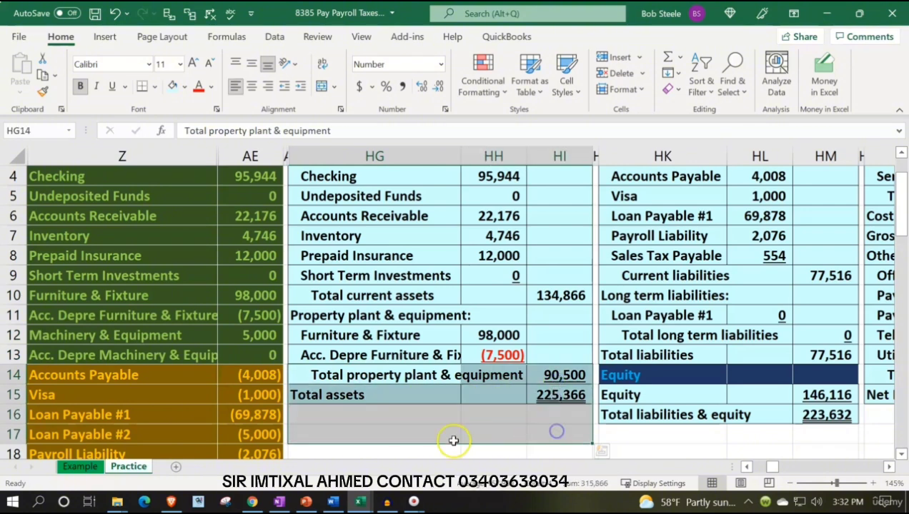
{"action": "right_click", "coordinate": [397, 431]}
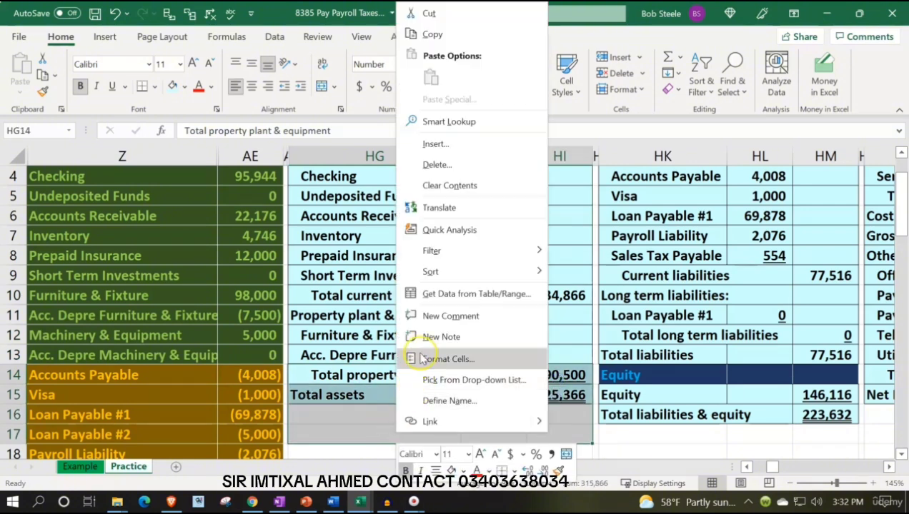
{"action": "left_click", "coordinate": [443, 145]}
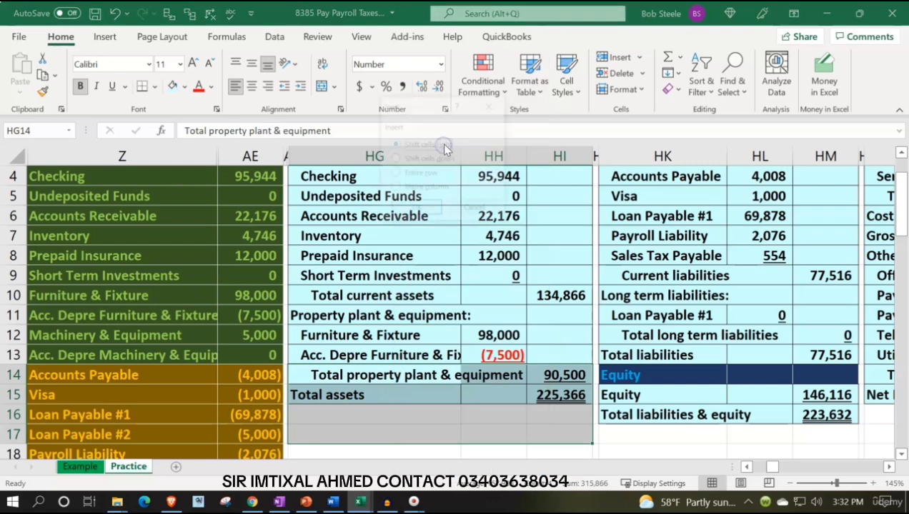
{"action": "left_click", "coordinate": [422, 158]}
{"action": "left_click", "coordinate": [416, 212]}
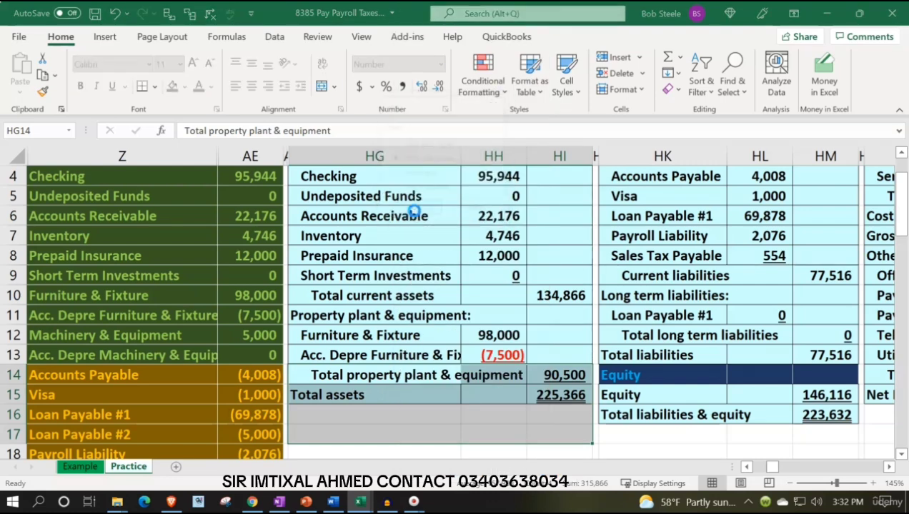
{"action": "left_click", "coordinate": [380, 336]}
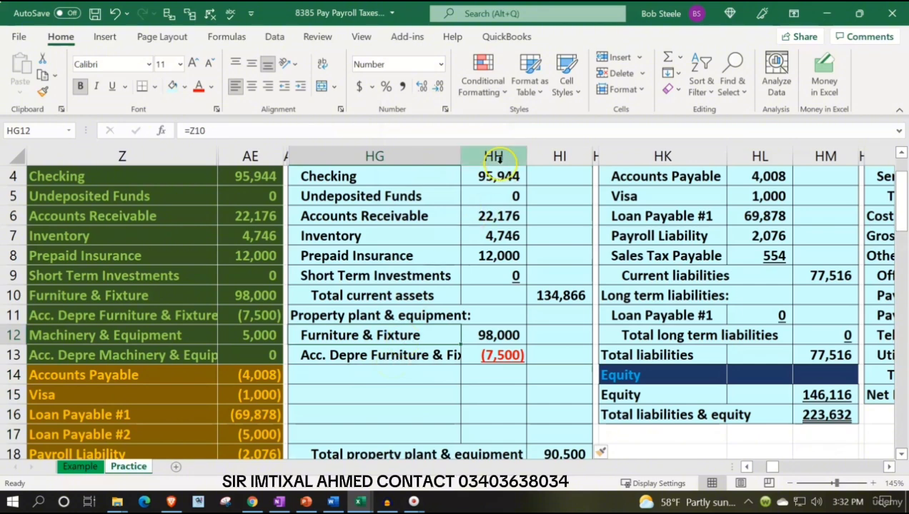
Widen column HG to fit the full account names and check the formulas for Acc. Depre Furniture & Fixture in row 13.
{"action": "left_click_drag", "start_coordinate": [461, 156], "coordinate": [498, 155]}
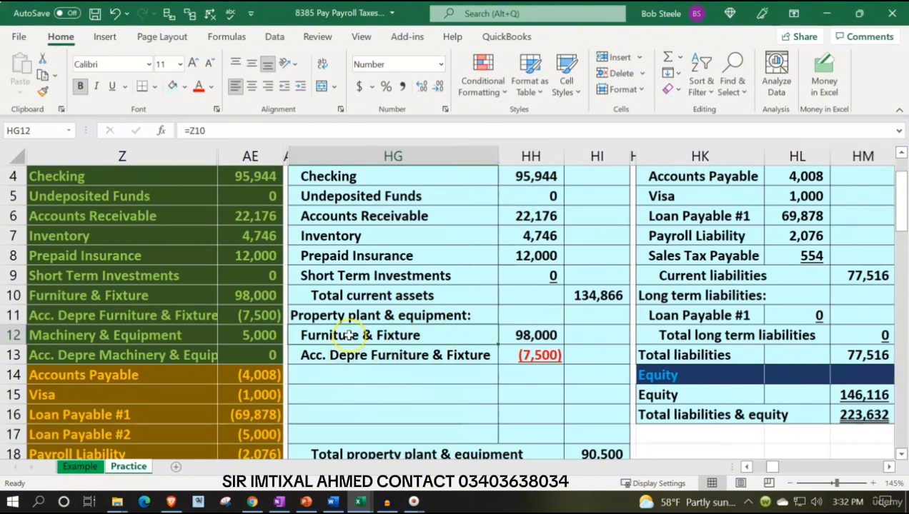
{"action": "left_click", "coordinate": [348, 357]}
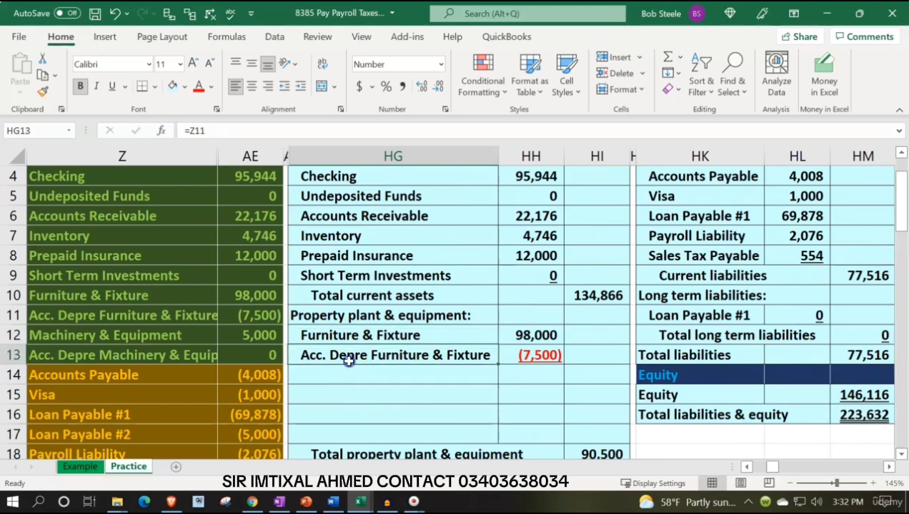
{"action": "double_click", "coordinate": [349, 361]}
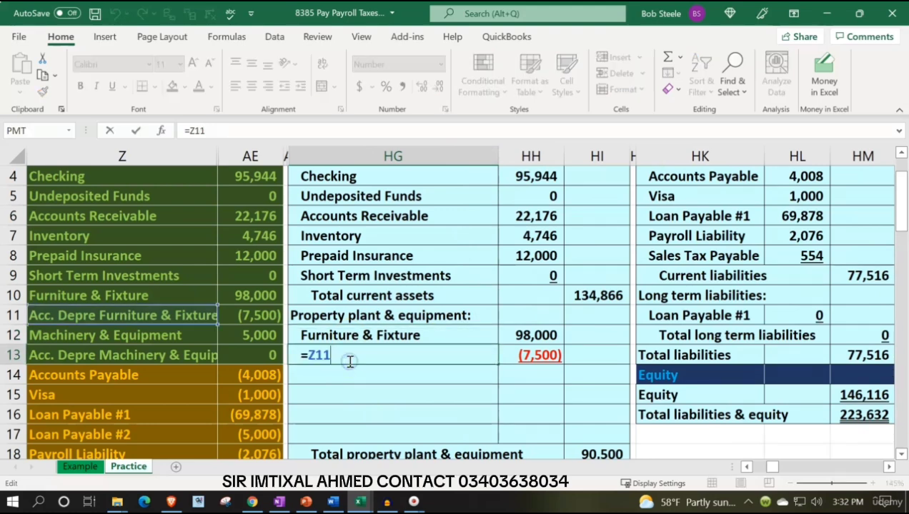
{"action": "key", "text": "Return"}
{"action": "key", "text": "Right"}
{"action": "key", "text": "Right"}
{"action": "key", "text": "Up"}
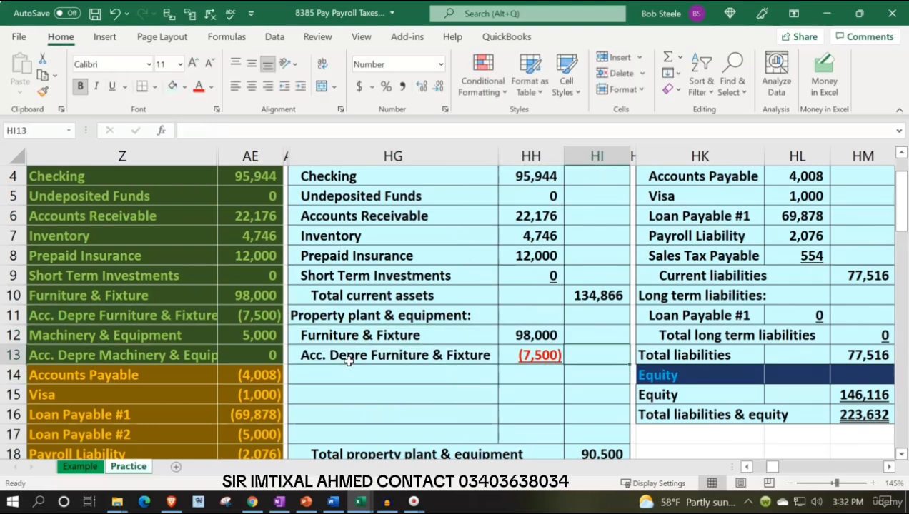
{"action": "key", "text": "Left"}
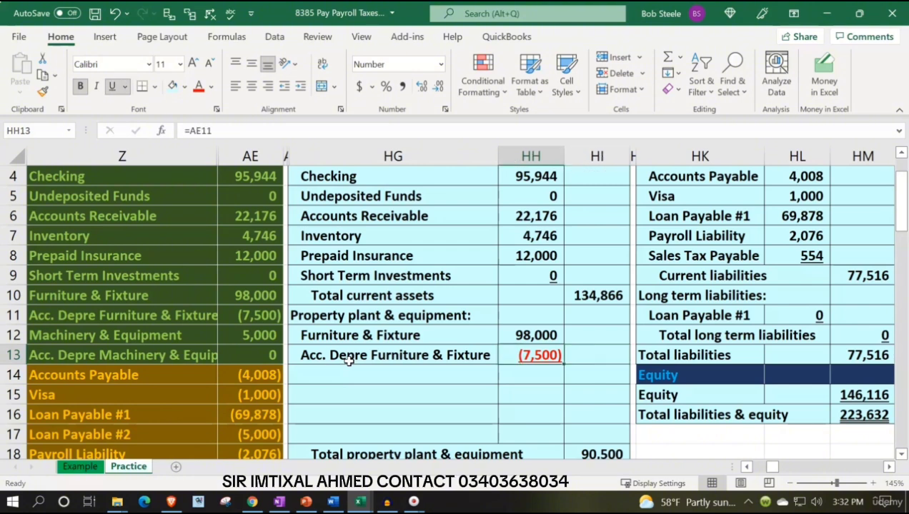
{"action": "key", "text": "Left"}
{"action": "key", "text": "Down"}
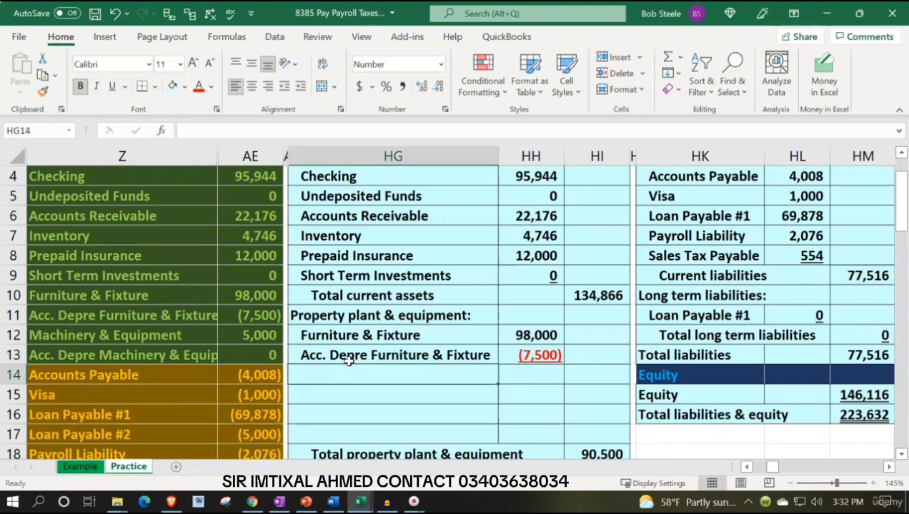
Enter a SUM of HH12:HH13 in HI13 to subtotal Furniture & Fixture net of its accumulated depreciation.
{"action": "key", "text": "Right"}
{"action": "key", "text": "Right"}
{"action": "key", "text": "Up"}
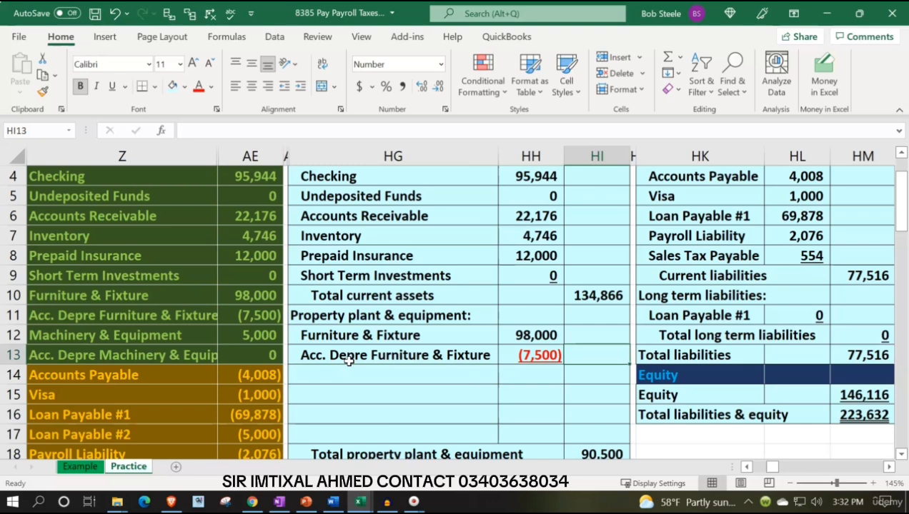
{"action": "type", "text": "=sum("}
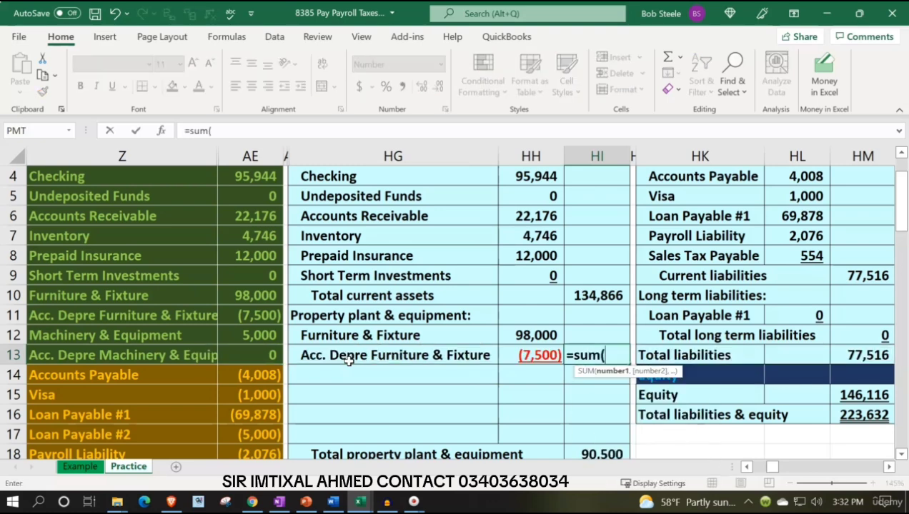
{"action": "key", "text": "Left"}
{"action": "key", "text": "shift+Up"}
{"action": "key", "text": "Return"}
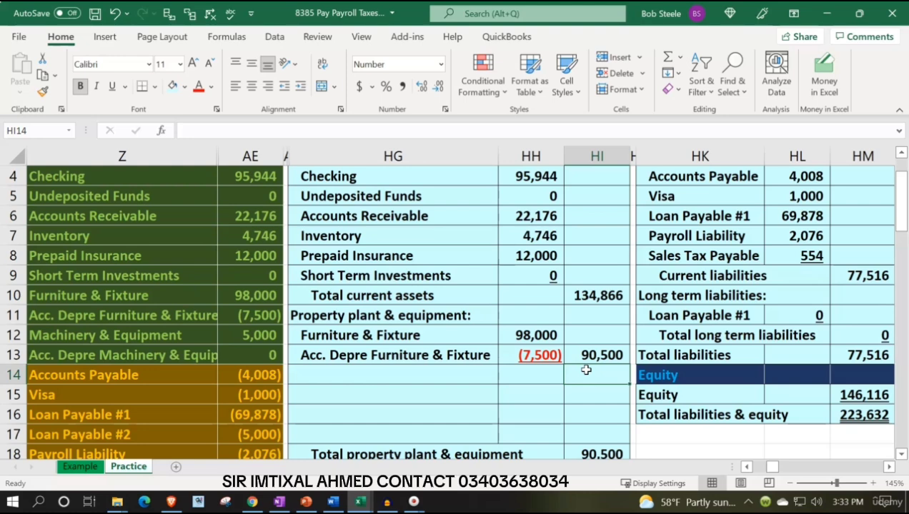
Increase the indent of the Acc. Depre Furniture & Fixture label in HG13 by one level.
{"action": "key", "text": "Left"}
{"action": "key", "text": "Left"}
{"action": "key", "text": "Up"}
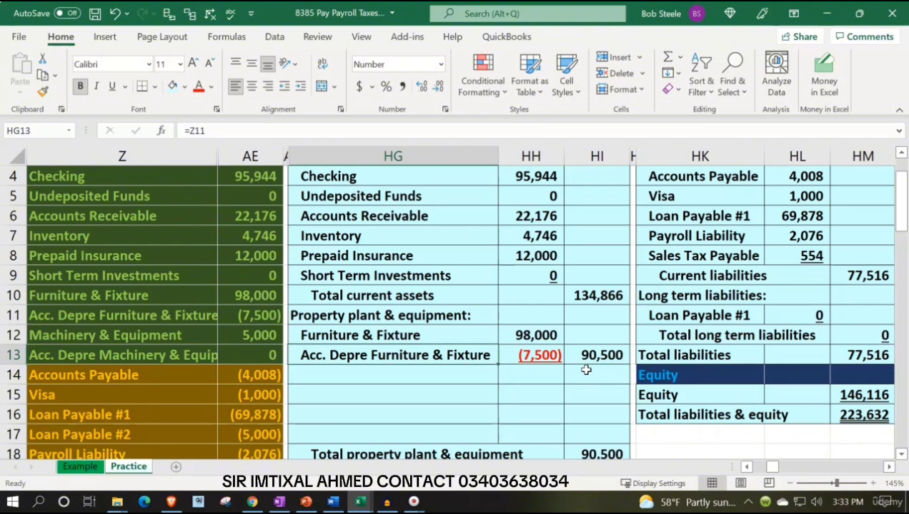
{"action": "left_click", "coordinate": [299, 86]}
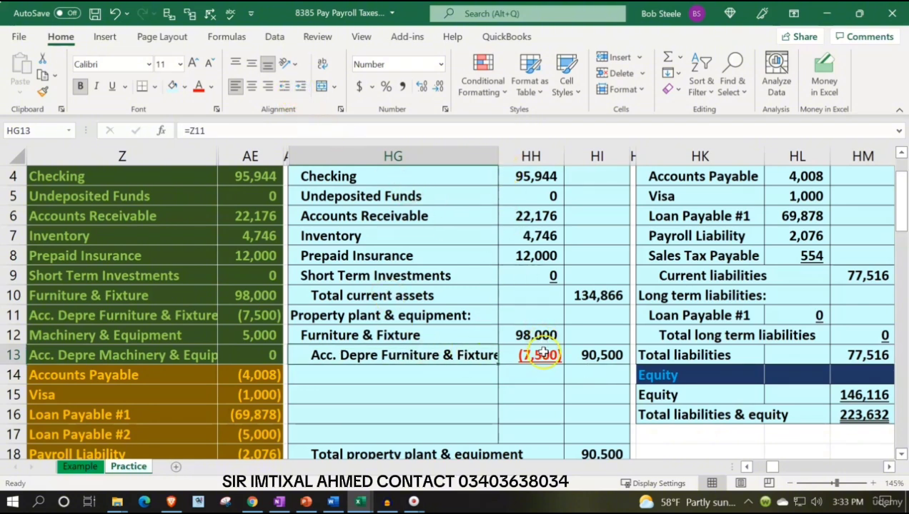
Review the Furniture & Fixture cost, accumulated depreciation and subtotal formulas in HH12, HH13 and HI13.
{"action": "left_click", "coordinate": [532, 335]}
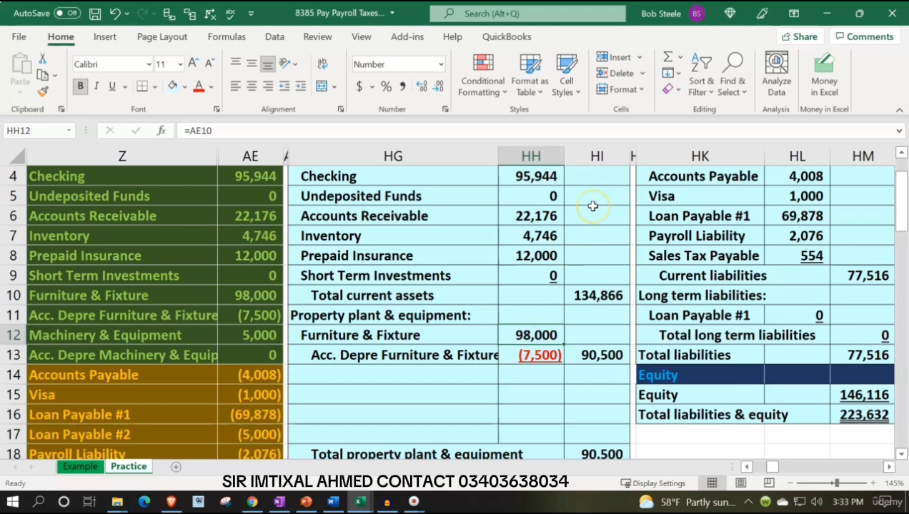
{"action": "key", "text": "Down"}
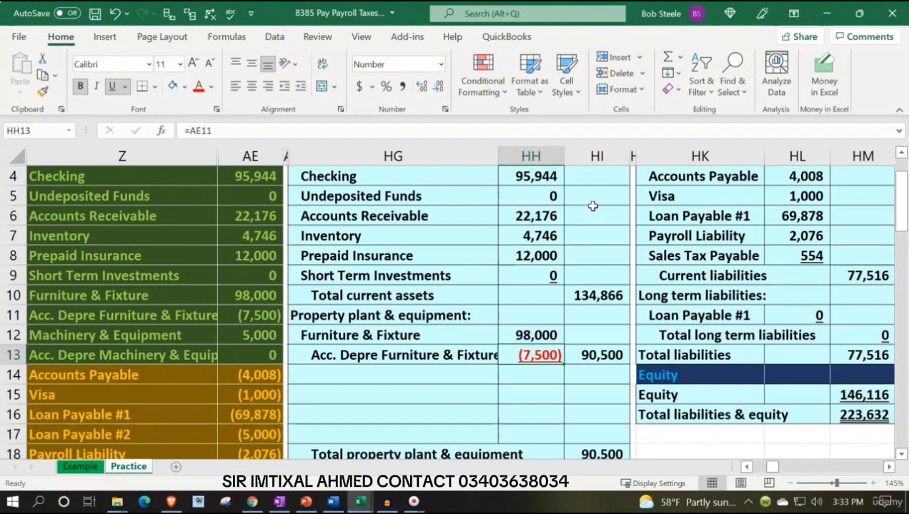
{"action": "key", "text": "Up"}
{"action": "key", "text": "Down"}
{"action": "key", "text": "Right"}
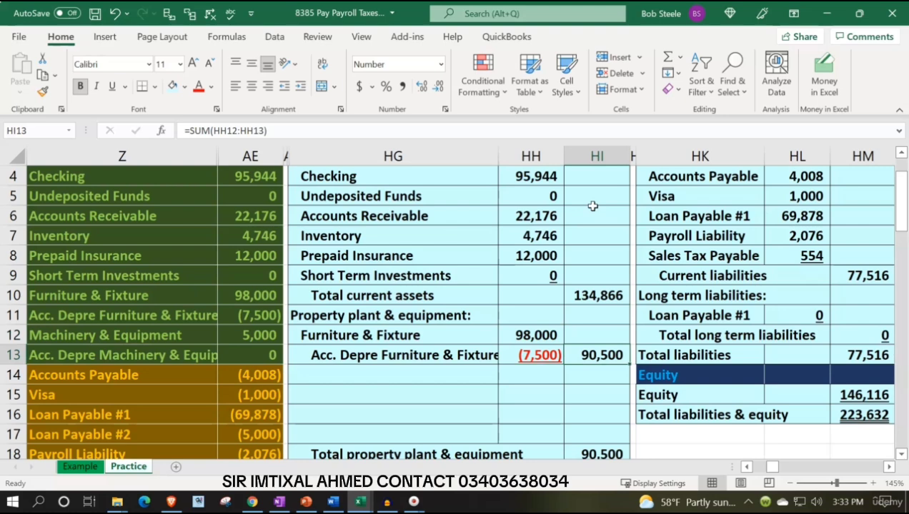
{"action": "key", "text": "Left"}
{"action": "key", "text": "Up"}
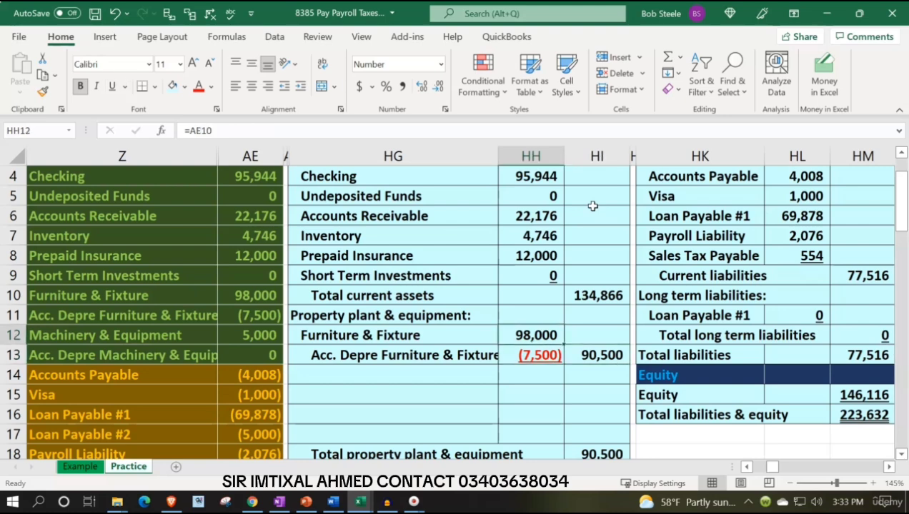
{"action": "key", "text": "Down"}
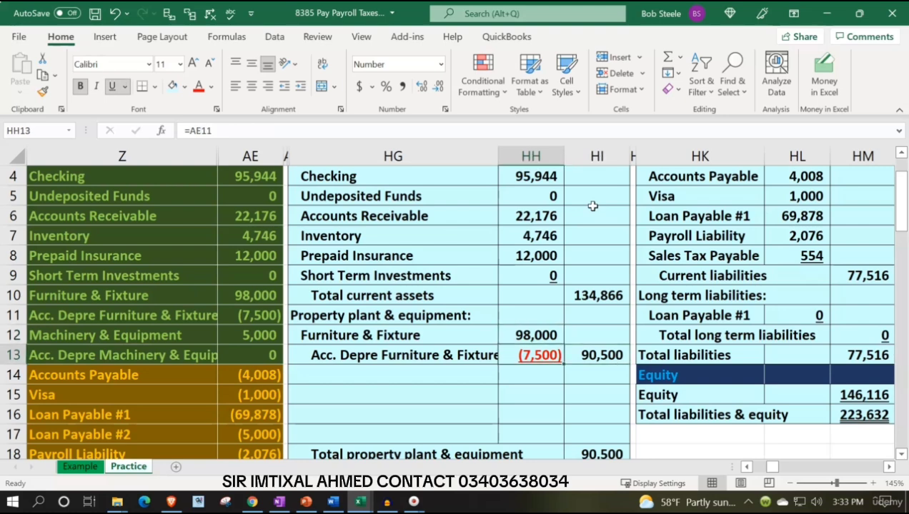
{"action": "key", "text": "Right"}
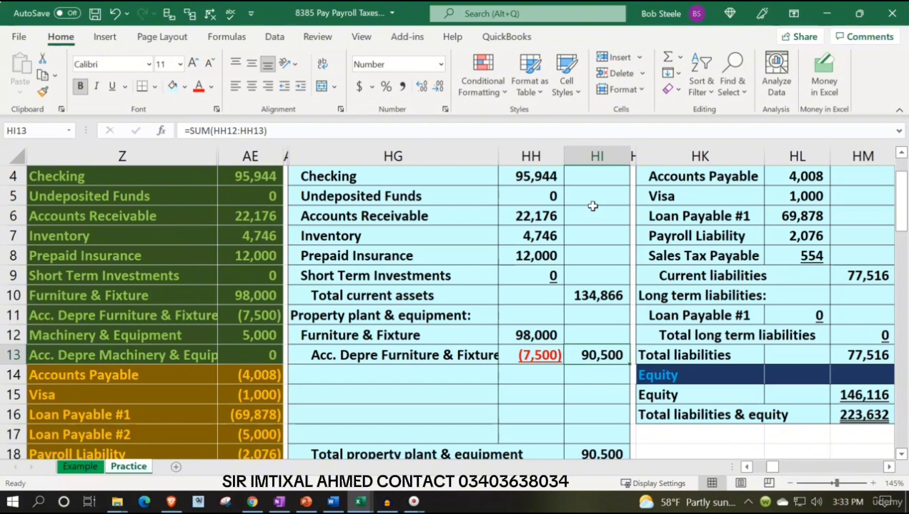
Link HG14 to the Machinery & Equipment account name in Z12 of the trial balance.
{"action": "key", "text": "Left"}
{"action": "key", "text": "Left"}
{"action": "key", "text": "Down"}
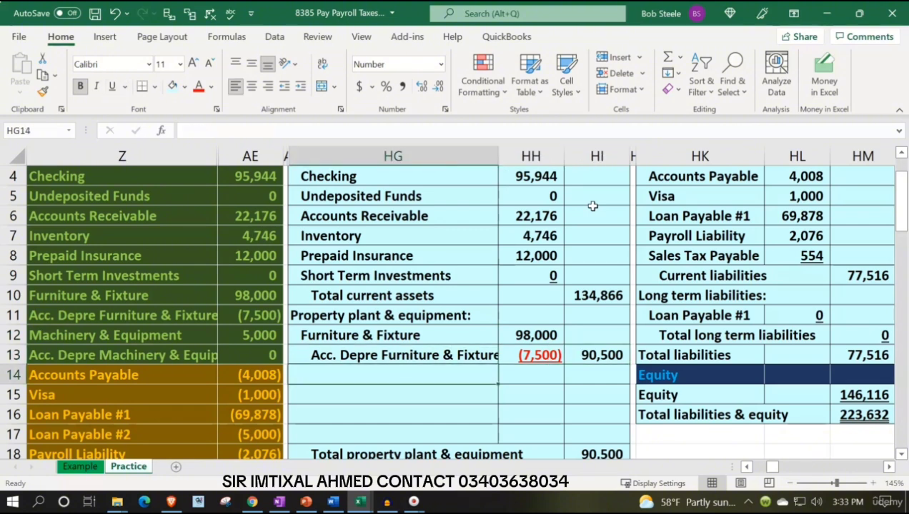
{"action": "type", "text": "="}
{"action": "key", "text": "Left"}
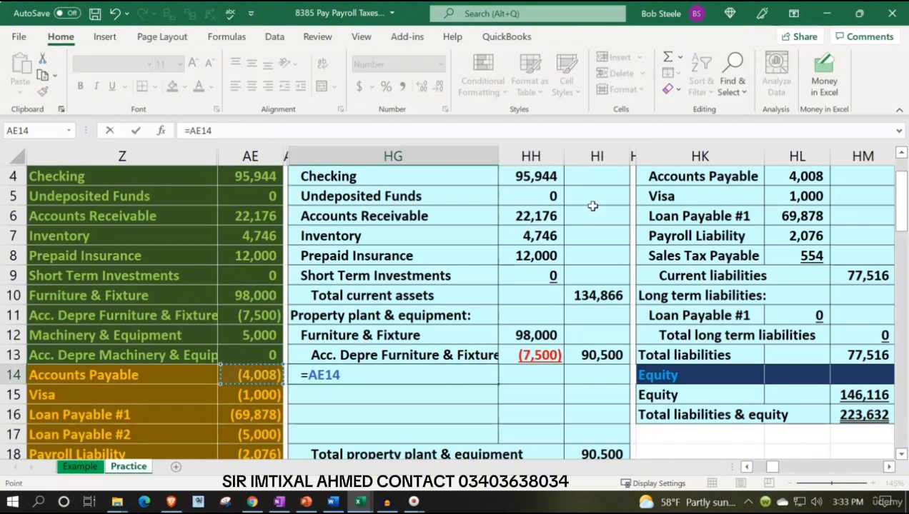
{"action": "key", "text": "Up"}
{"action": "key", "text": "Up"}
{"action": "key", "text": "Left"}
{"action": "key", "text": "Return"}
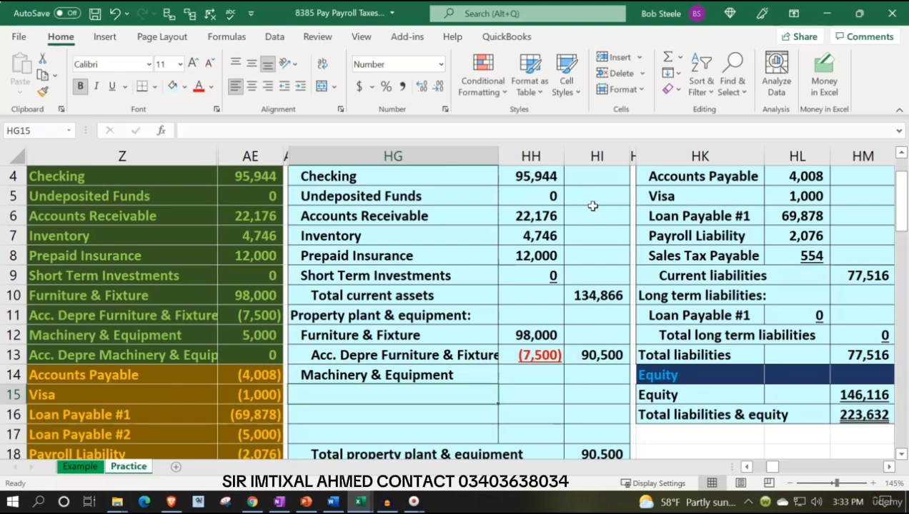
Link HG15 to the Acc. Depre Machinery & Equip name in Z13 and indent the label one level.
{"action": "type", "text": "="}
{"action": "key", "text": "Left"}
{"action": "key", "text": "Up"}
{"action": "key", "text": "Up"}
{"action": "key", "text": "Left"}
{"action": "key", "text": "Tab"}
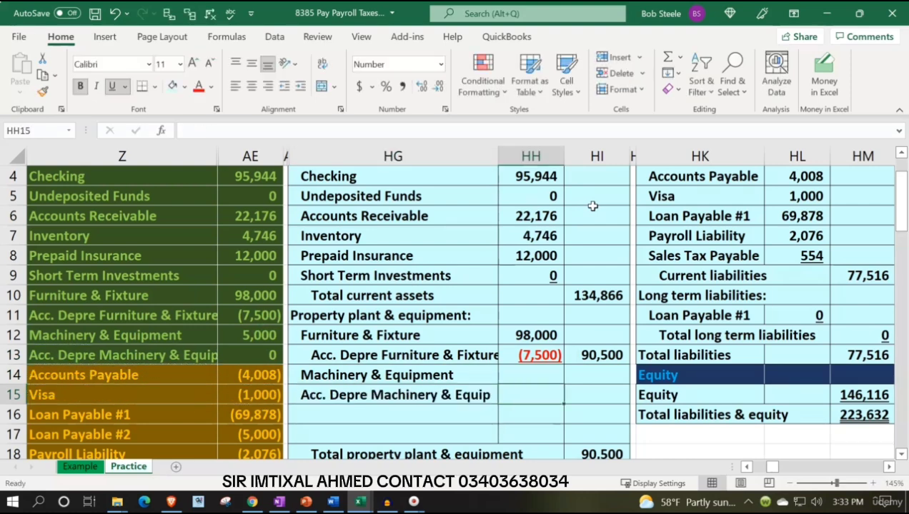
{"action": "key", "text": "Left"}
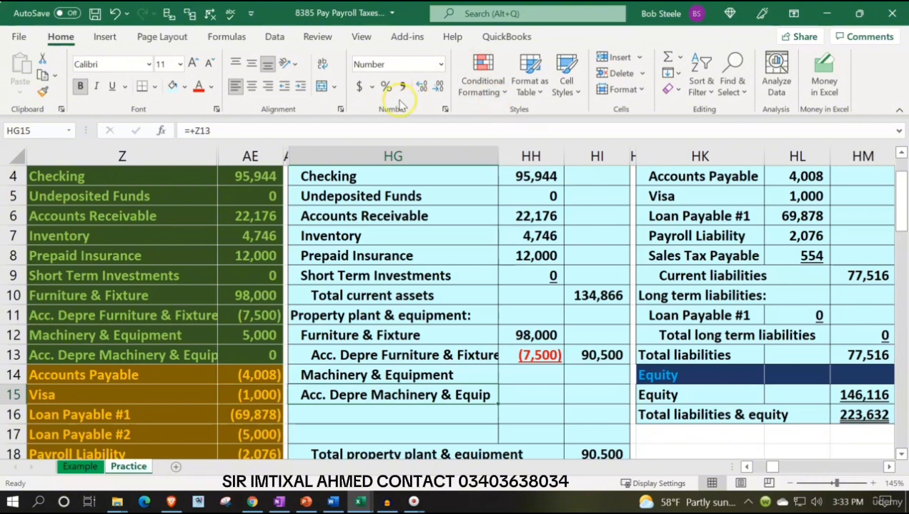
{"action": "left_click", "coordinate": [300, 86]}
Link HH14 to the Machinery & Equipment balance in AE12 of the trial balance.
{"action": "key", "text": "Up"}
{"action": "key", "text": "Right"}
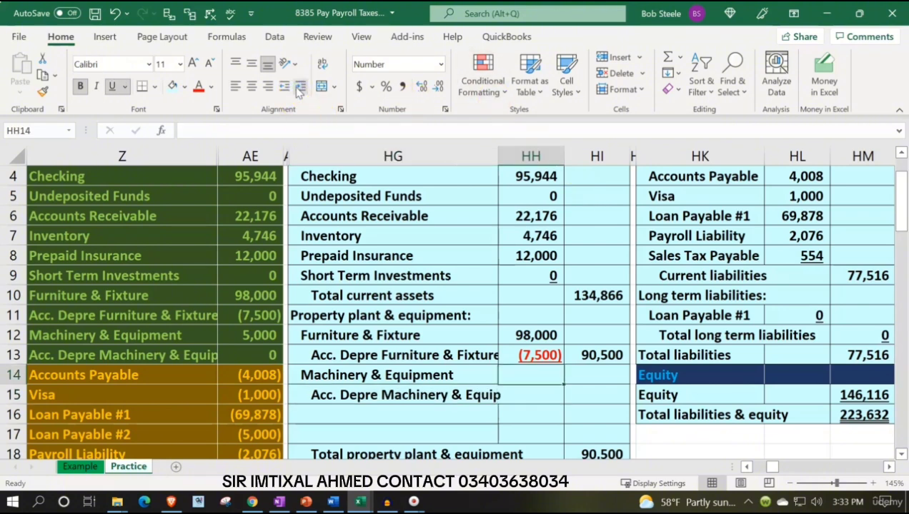
{"action": "type", "text": "="}
{"action": "key", "text": "Left"}
{"action": "key", "text": "Left"}
{"action": "key", "text": "Up"}
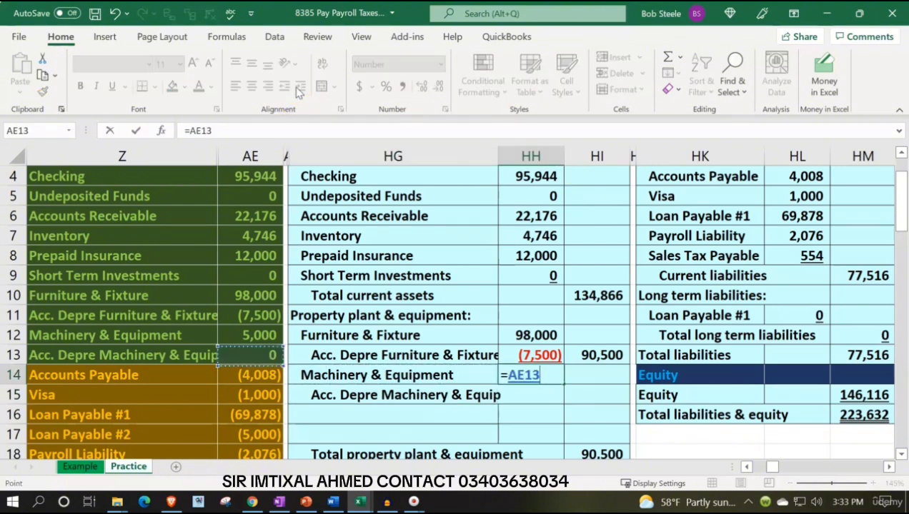
{"action": "key", "text": "Up"}
{"action": "key", "text": "Return"}
Link HH15 to the Acc. Depre Machinery & Equip balance in AE13 of the trial balance.
{"action": "type", "text": "="}
{"action": "key", "text": "Left"}
{"action": "key", "text": "Left"}
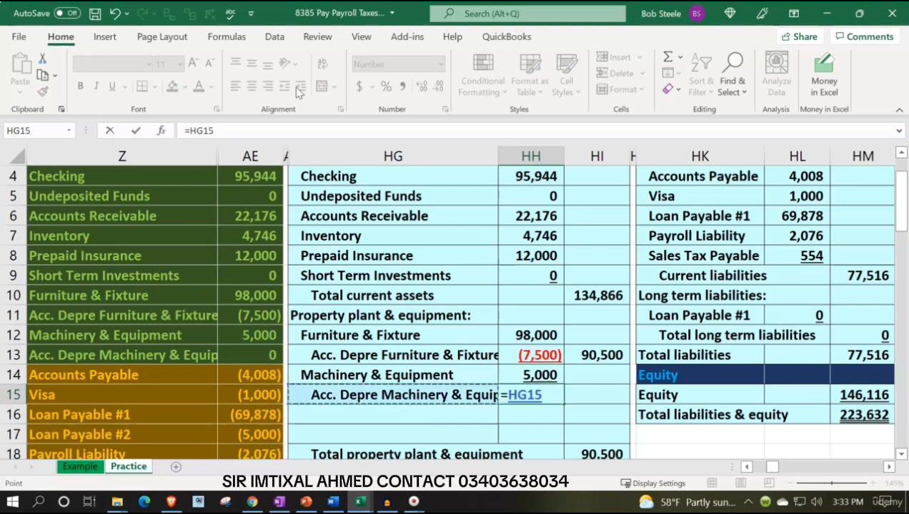
{"action": "key", "text": "Up"}
{"action": "key", "text": "Up"}
{"action": "key", "text": "Up"}
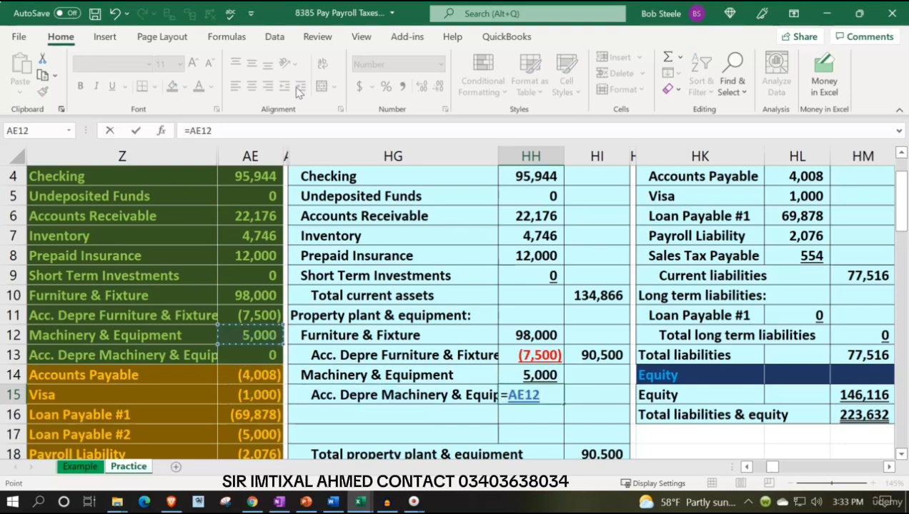
{"action": "key", "text": "Down"}
{"action": "key", "text": "Return"}
Remove the underline from the Machinery & Equipment amount in HH14.
{"action": "key", "text": "Up"}
{"action": "key", "text": "Up"}
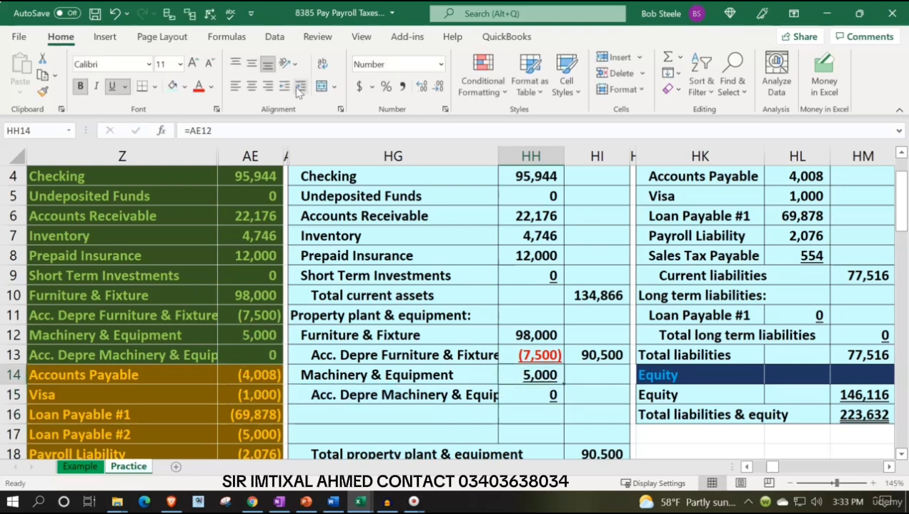
{"action": "left_click", "coordinate": [112, 87]}
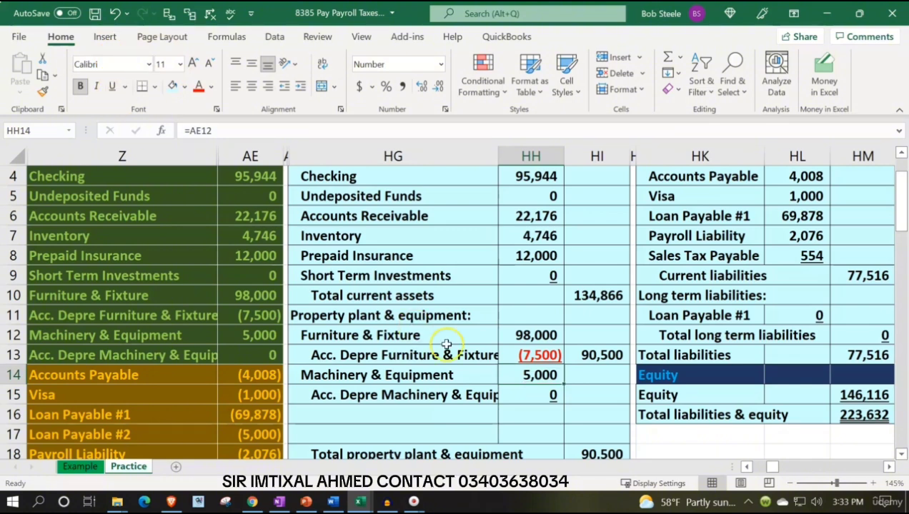
{"action": "left_click", "coordinate": [430, 414]}
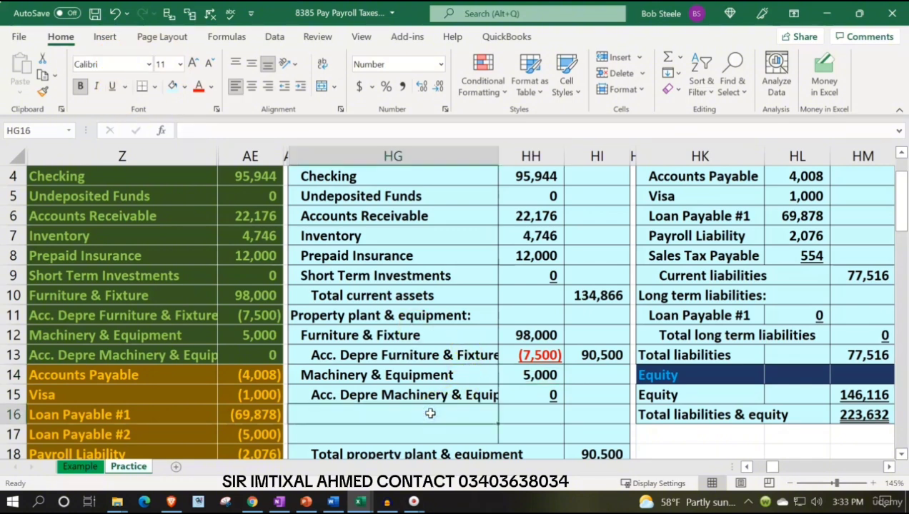
{"action": "type", "text": "T"}
{"action": "key", "text": "BackSpace"}
{"action": "key", "text": "BackSpace"}
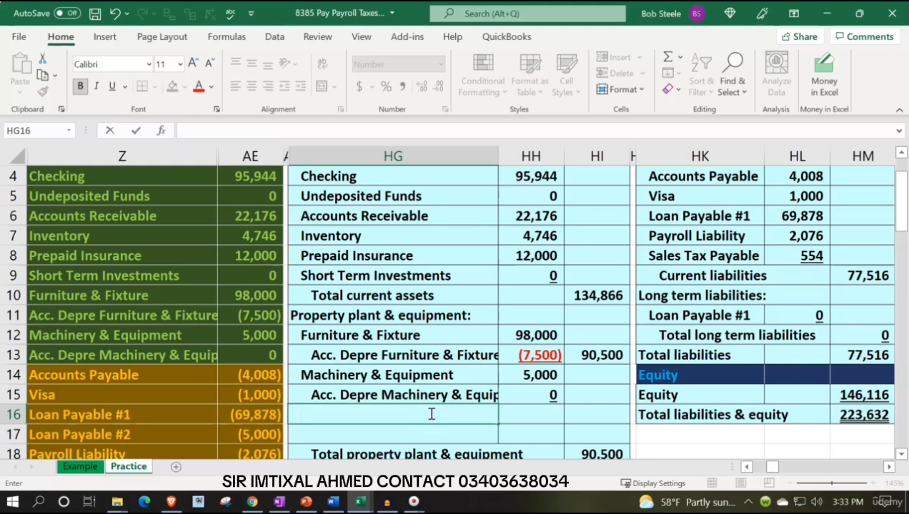
{"action": "scroll", "coordinate": [543, 439], "scroll_direction": "down", "scroll_amount": 1}
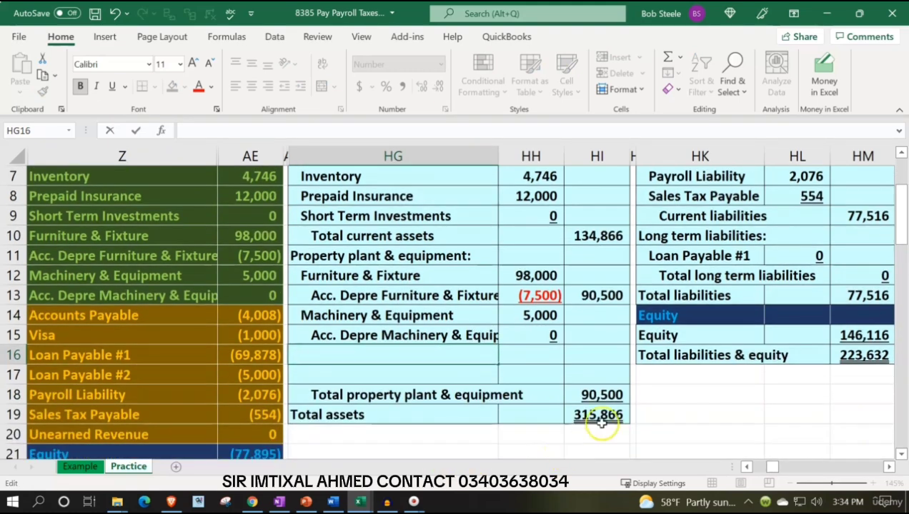
{"action": "left_click", "coordinate": [325, 377]}
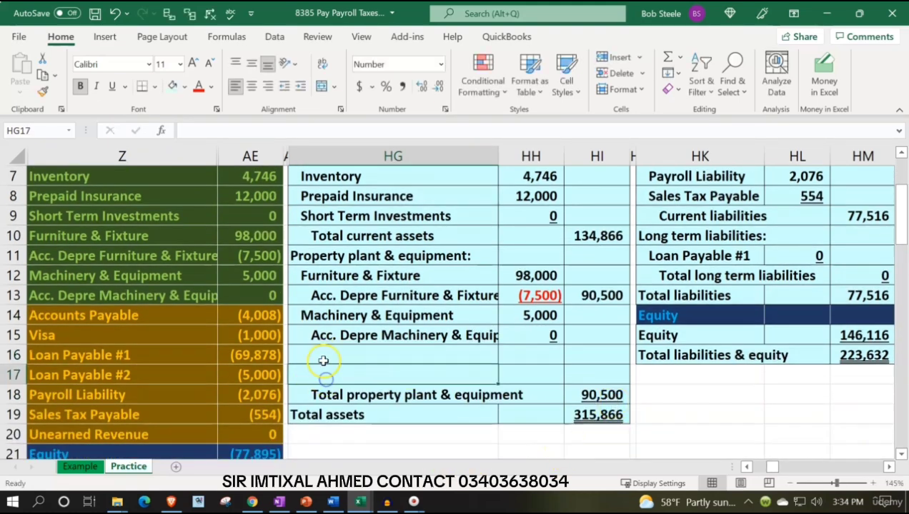
Delete the blank balance sheet cells HG16:HI17 above Total property plant & equipment, shifting the cells below up.
{"action": "left_click_drag", "start_coordinate": [324, 361], "coordinate": [583, 369]}
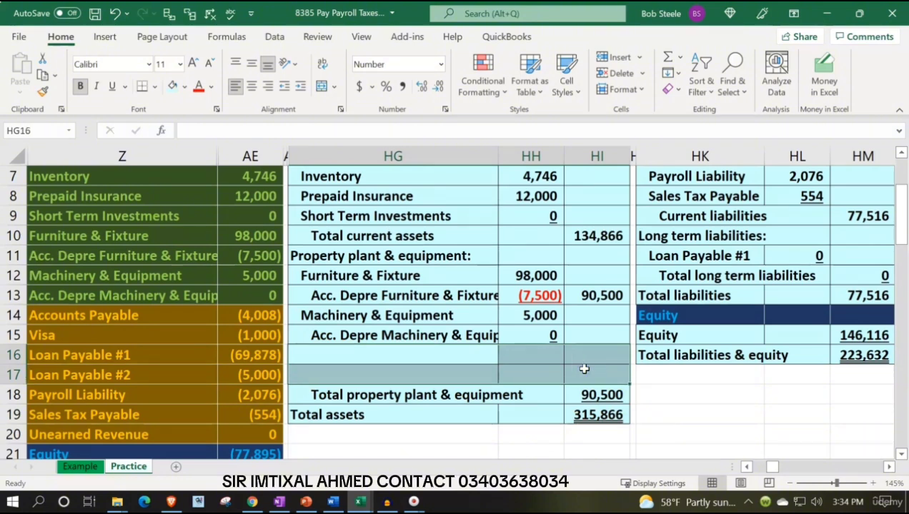
{"action": "right_click", "coordinate": [584, 369]}
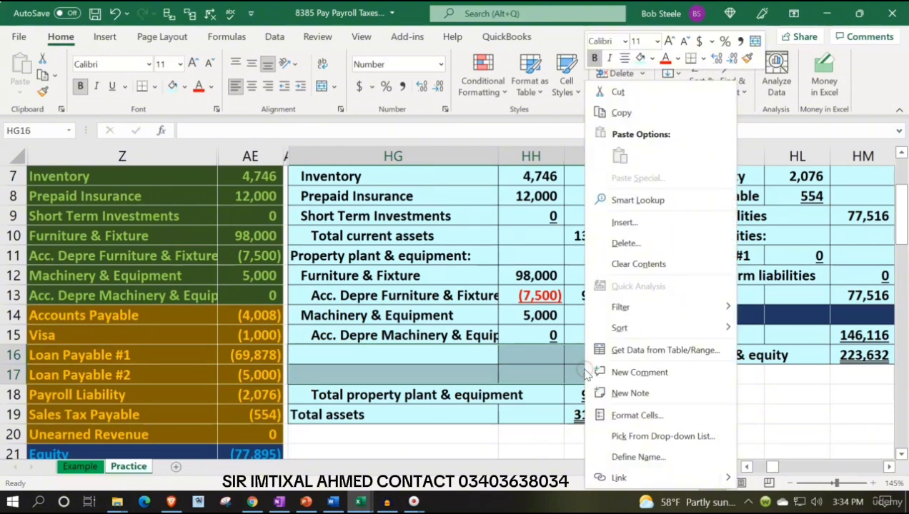
{"action": "left_click", "coordinate": [626, 243]}
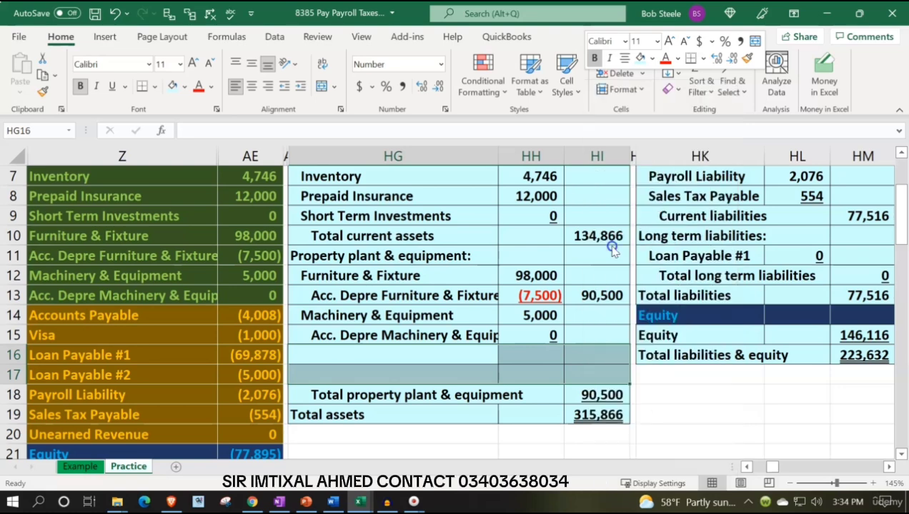
{"action": "left_click", "coordinate": [593, 259]}
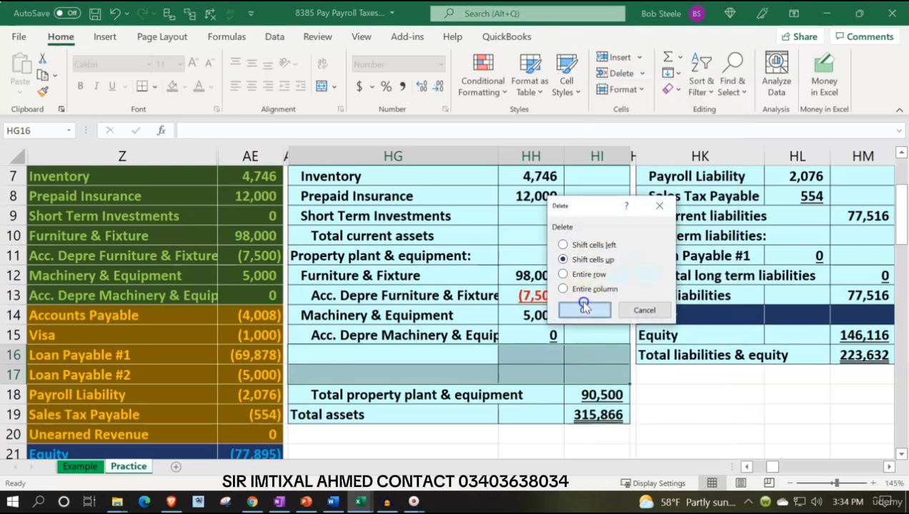
{"action": "left_click", "coordinate": [584, 310]}
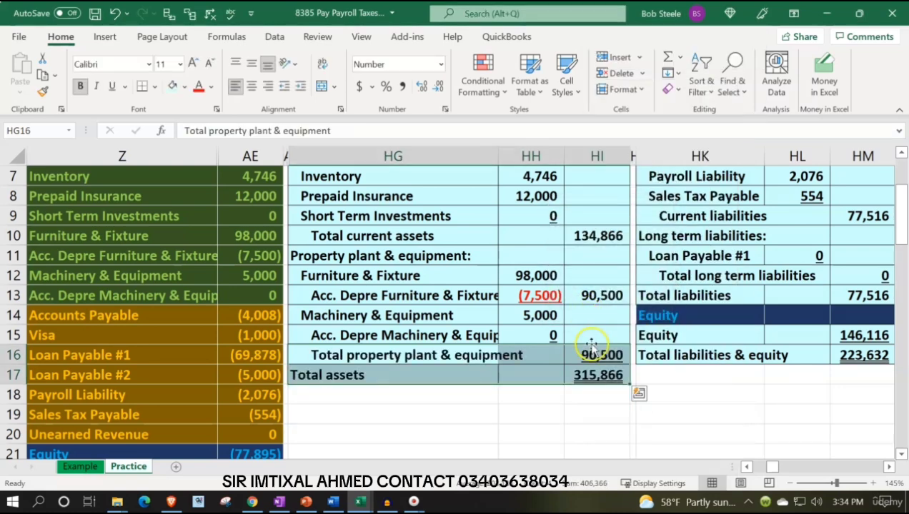
Enter =SUM(HH14:HH15) in HI15 to net Machinery & Equipment against its accumulated depreciation, modelled on the formula in HI13.
{"action": "left_click", "coordinate": [598, 333]}
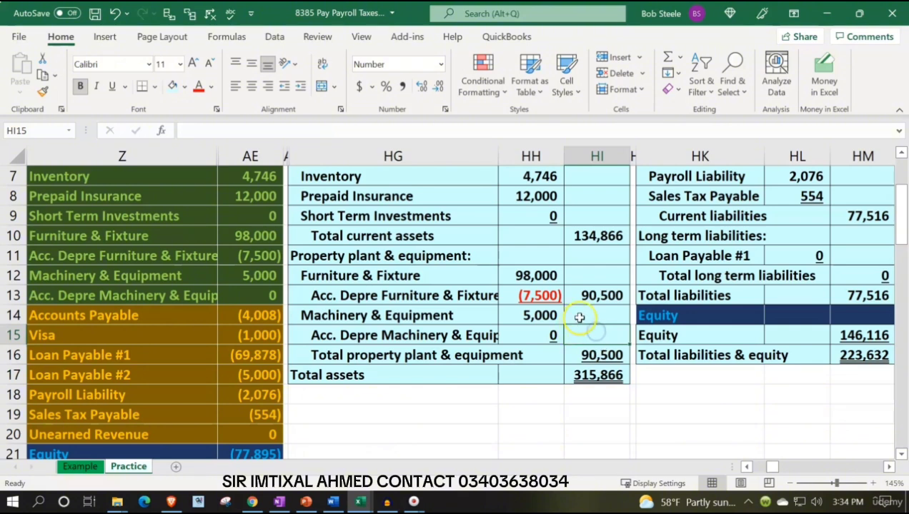
{"action": "double_click", "coordinate": [603, 292]}
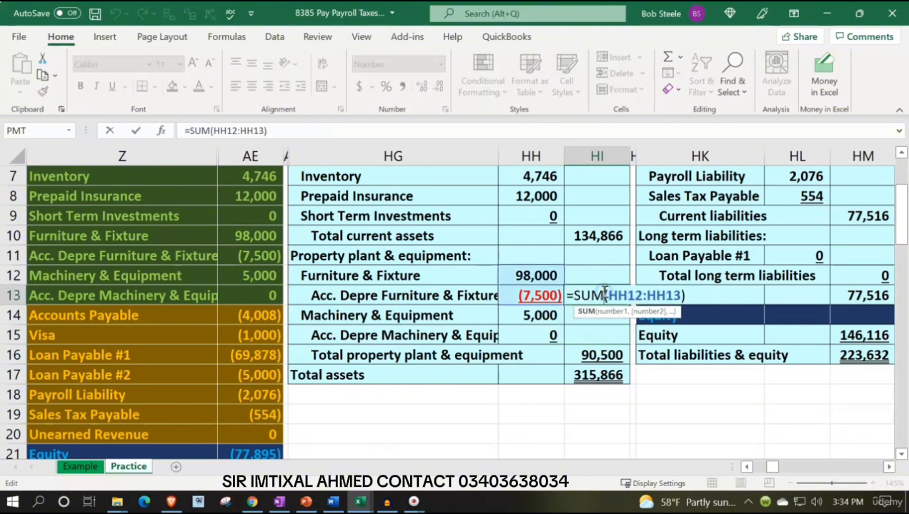
{"action": "key", "text": "Return"}
{"action": "key", "text": "Down"}
{"action": "type", "text": "=sum("}
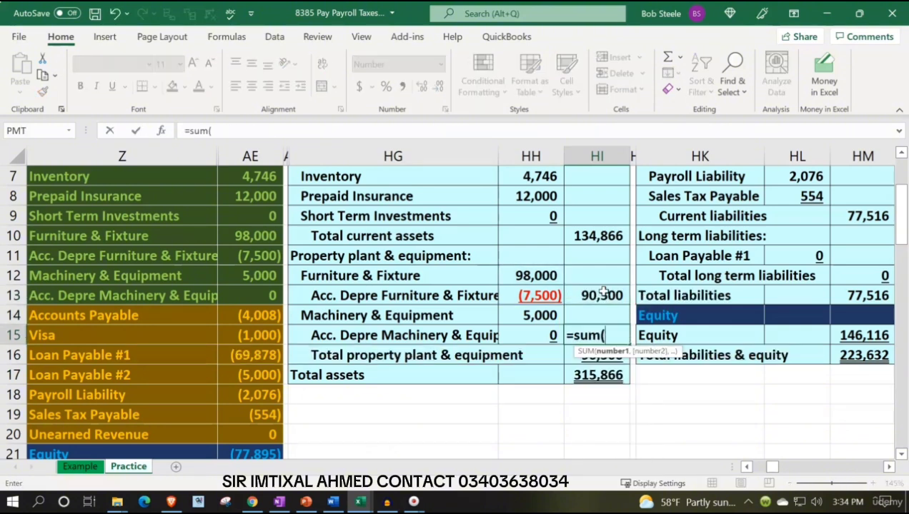
{"action": "key", "text": "Left"}
{"action": "key", "text": "shift+Up"}
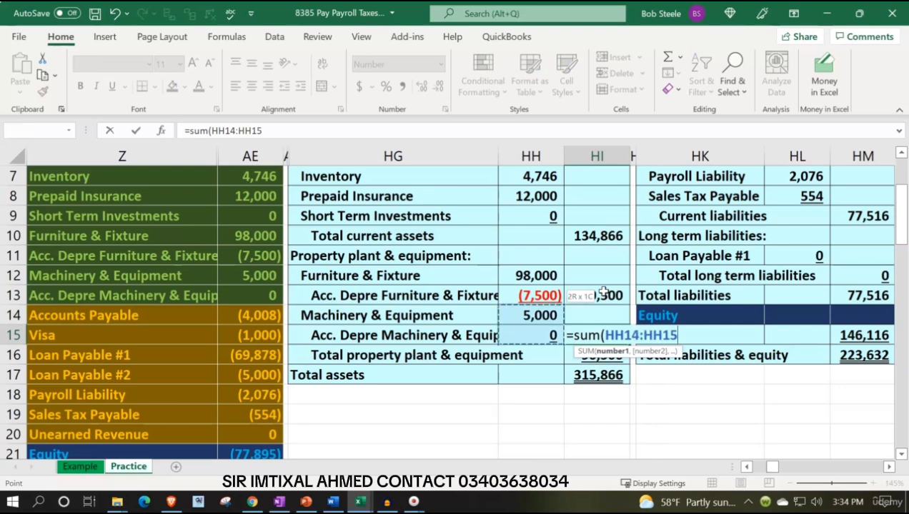
{"action": "key", "text": "Return"}
{"action": "key", "text": "Up"}
{"action": "key", "text": "Up"}
{"action": "key", "text": "Left"}
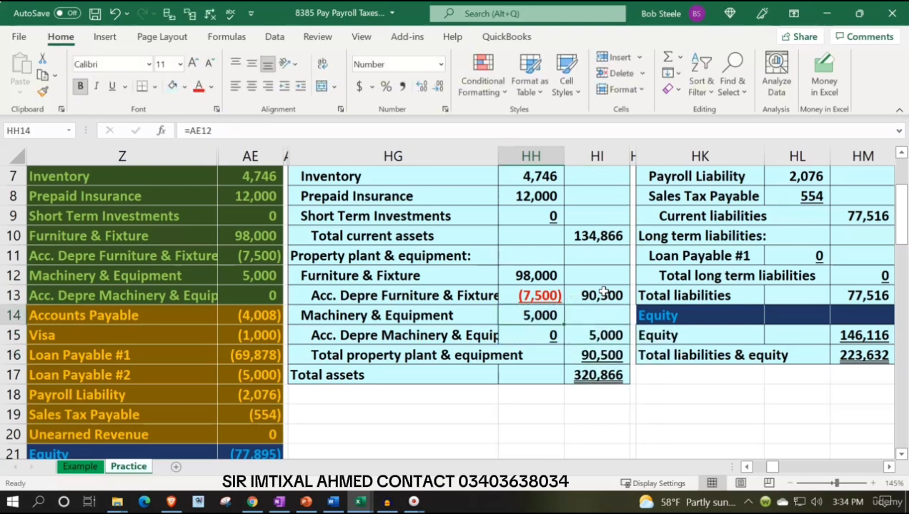
{"action": "key", "text": "Down"}
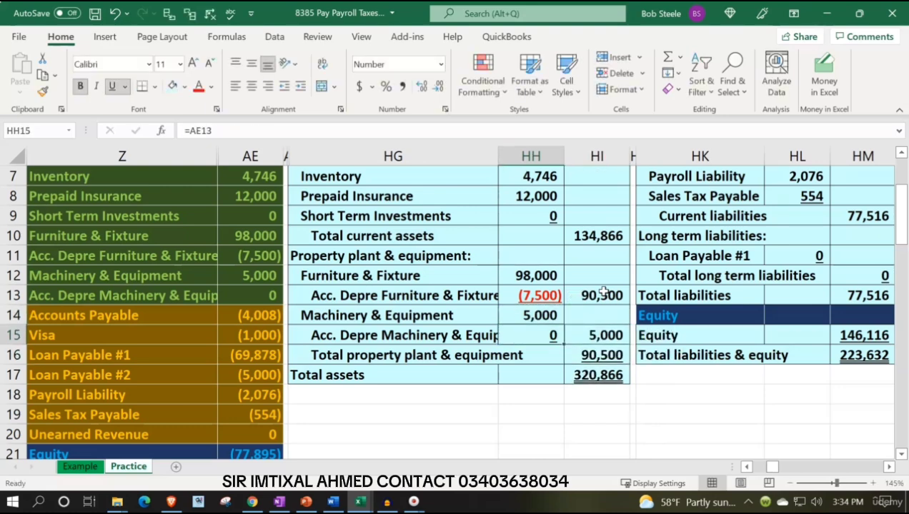
{"action": "key", "text": "Right"}
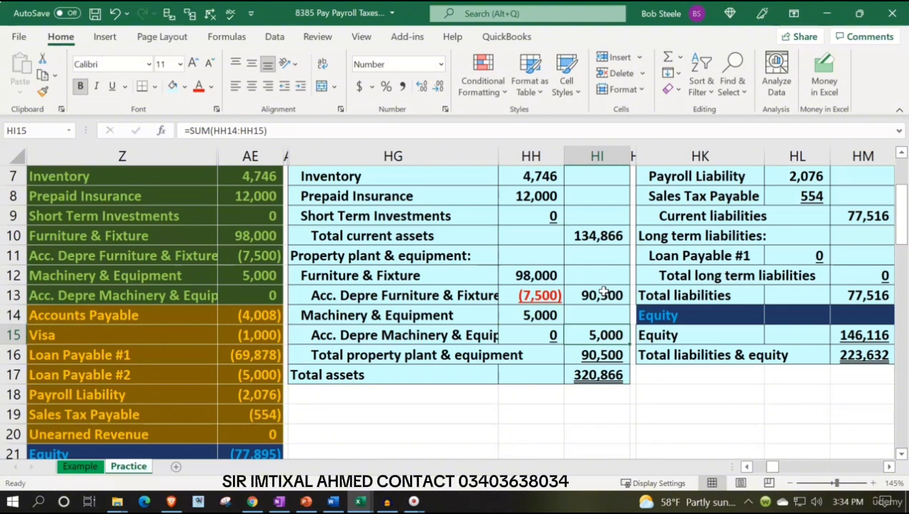
{"action": "key", "text": "Left"}
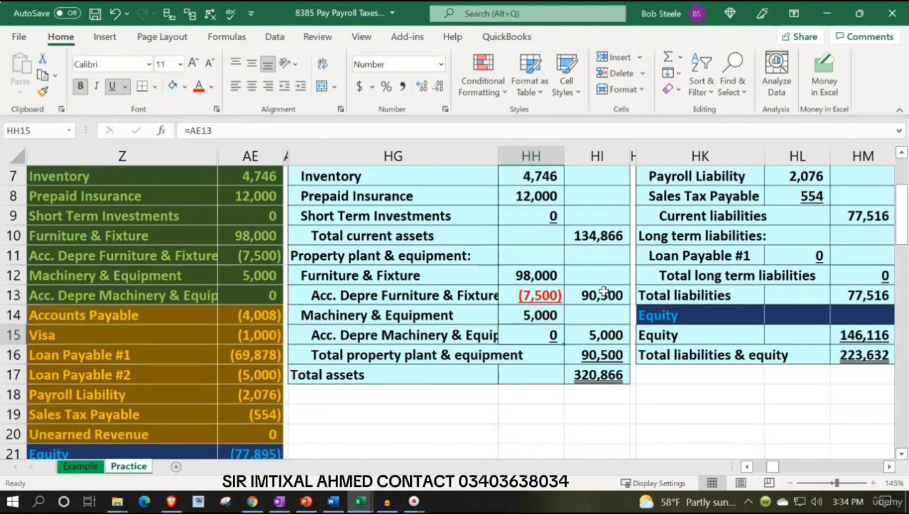
{"action": "key", "text": "Right"}
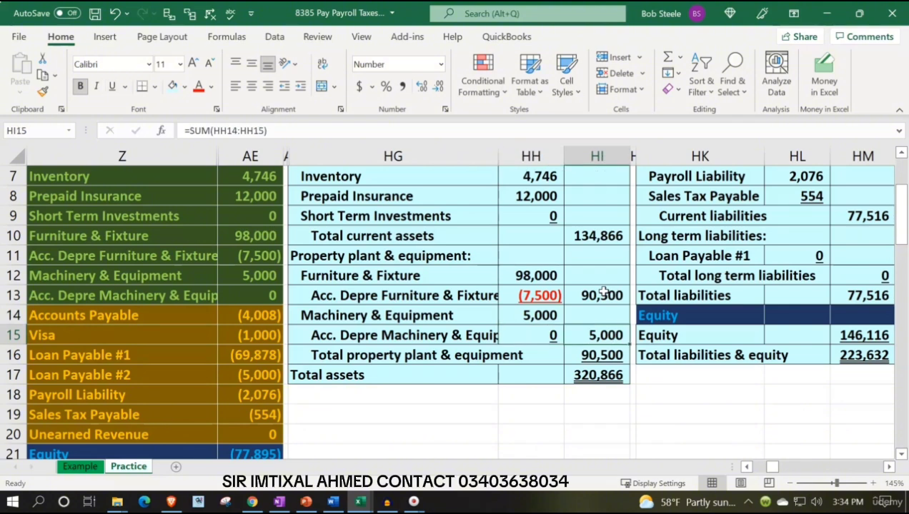
{"action": "key", "text": "Down"}
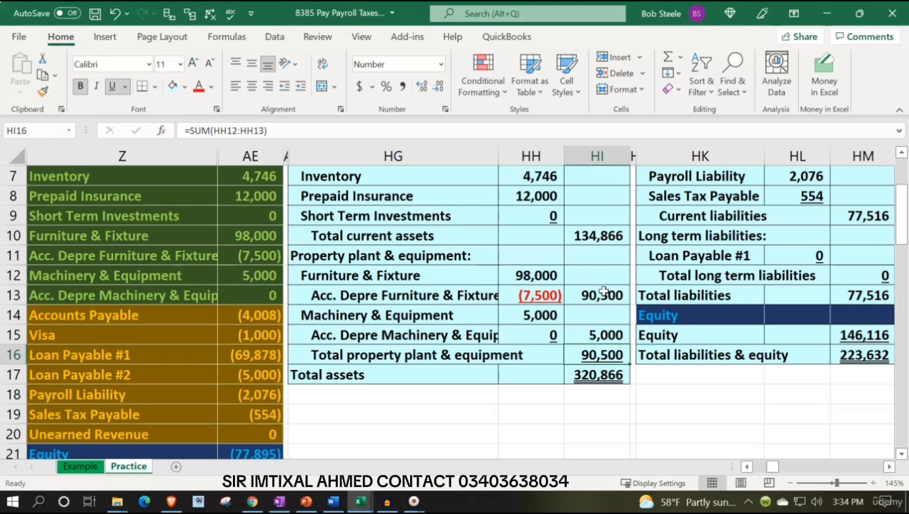
Replace the Total property plant & equipment formula in HI16 with =SUM(HI13:HI15).
{"action": "type", "text": "=sum("}
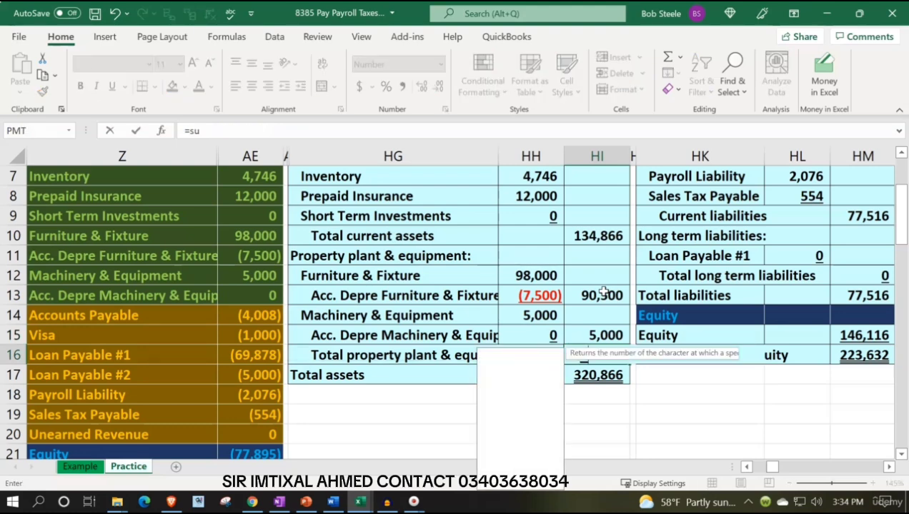
{"action": "key", "text": "Up"}
{"action": "key", "text": "shift+Up"}
{"action": "key", "text": "shift+Up"}
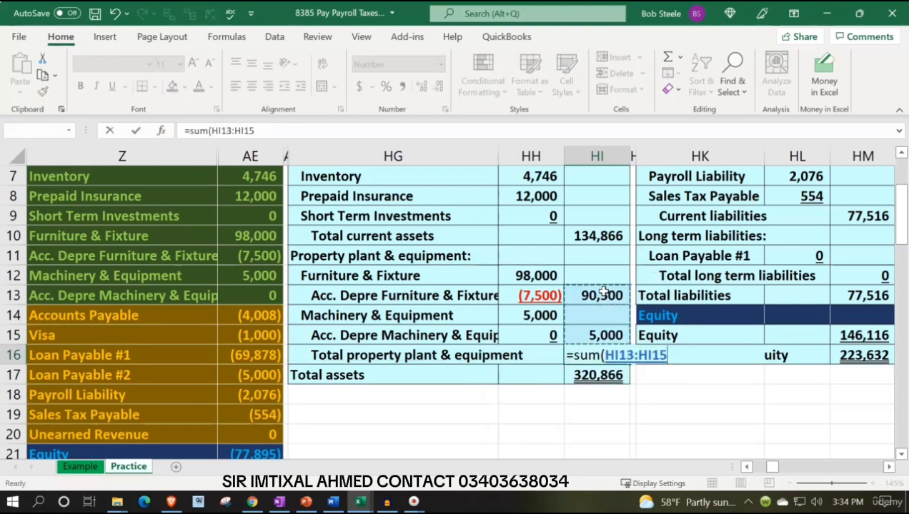
{"action": "key", "text": "Return"}
{"action": "key", "text": "Up"}
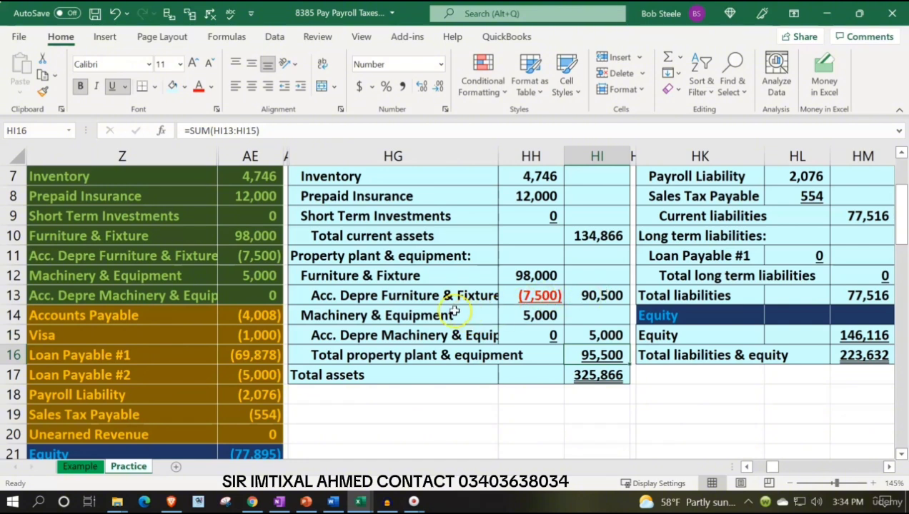
Check the sum of trial balance cells AE10:AE13 against Total property plant & equipment and inspect the Total assets formula in HI17.
{"action": "left_click_drag", "start_coordinate": [266, 237], "coordinate": [261, 292]}
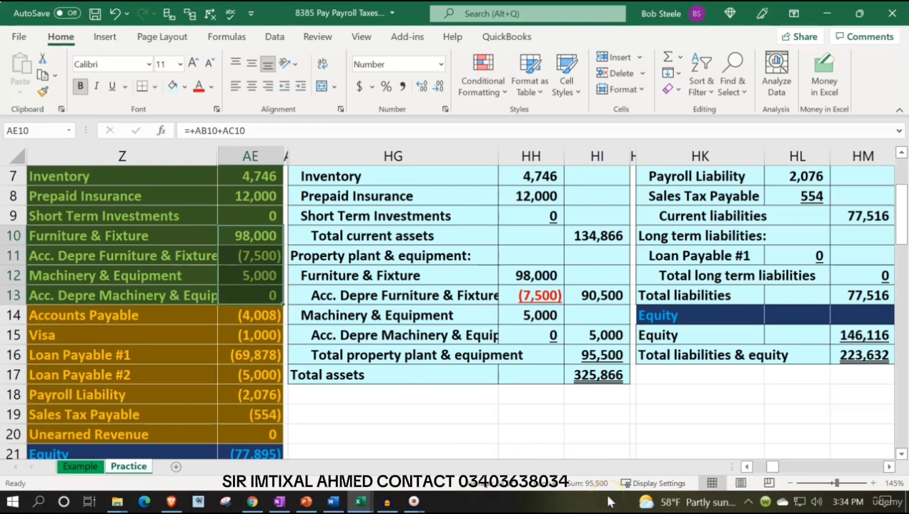
{"action": "left_click", "coordinate": [353, 356]}
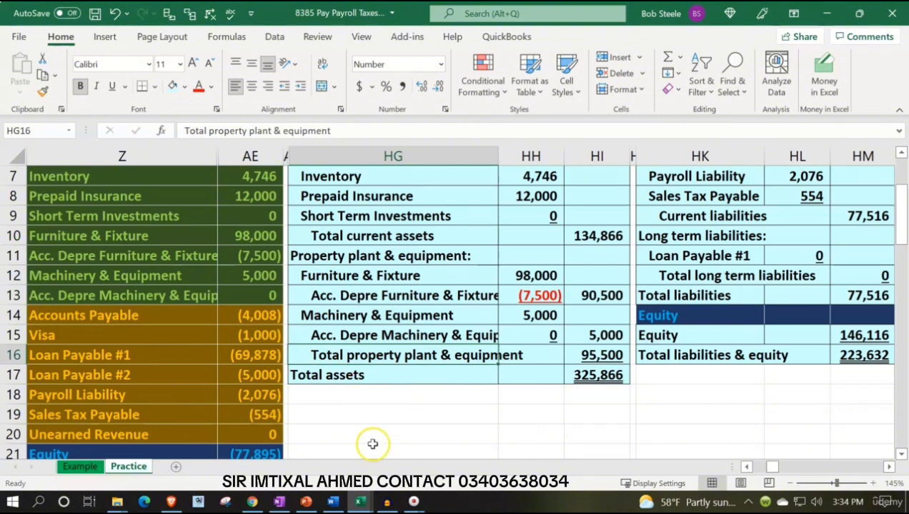
{"action": "left_click", "coordinate": [597, 377]}
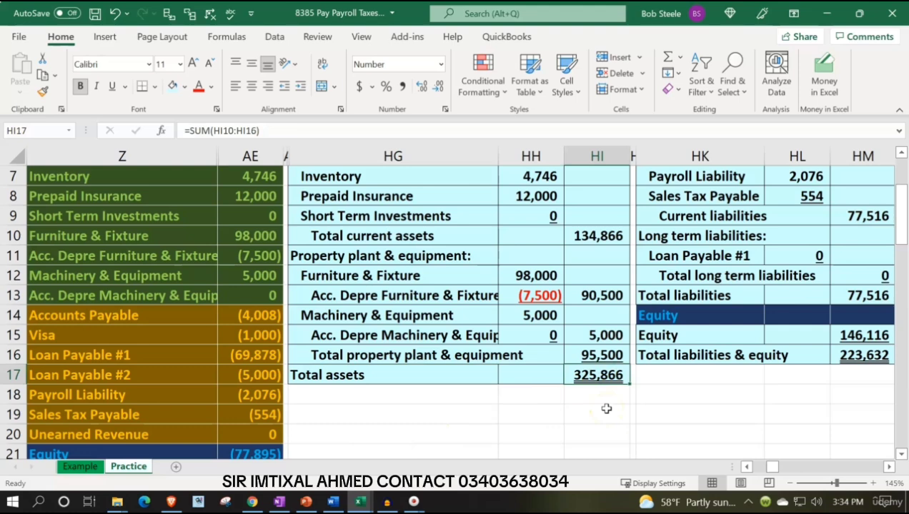
{"action": "scroll", "coordinate": [606, 409], "scroll_direction": "up", "scroll_amount": 1}
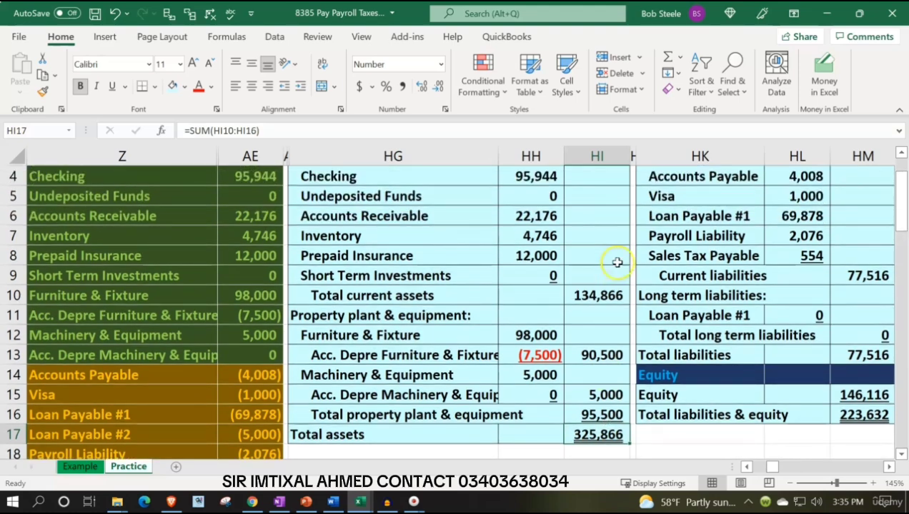
Underline the net Machinery & Equipment amount in HI15.
{"action": "left_click_drag", "start_coordinate": [597, 355], "coordinate": [598, 395]}
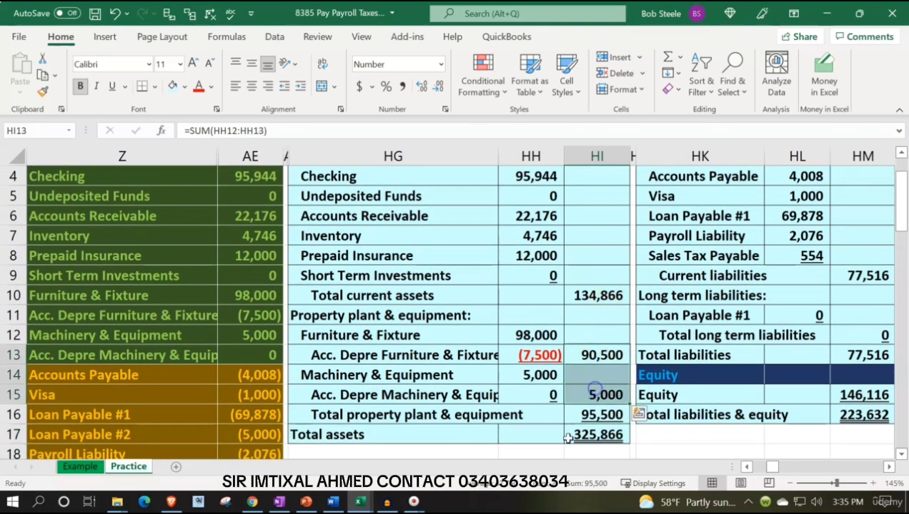
{"action": "left_click", "coordinate": [597, 396]}
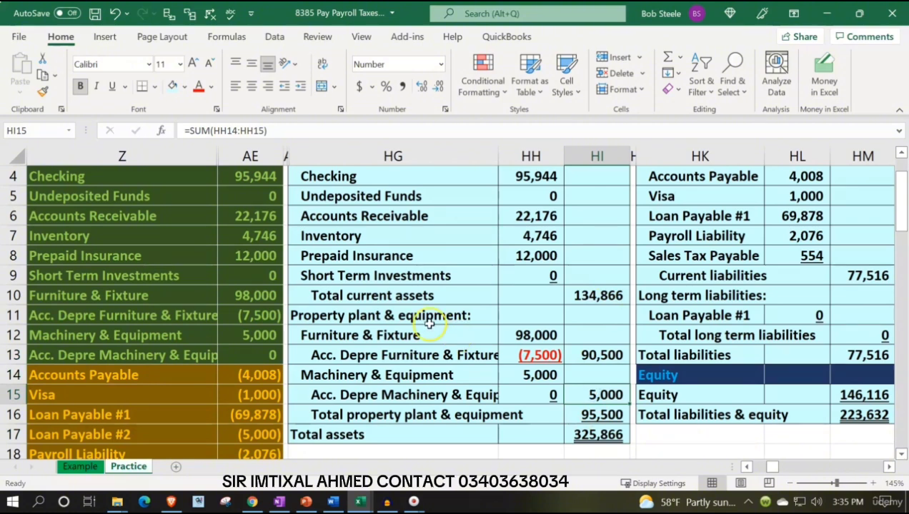
{"action": "left_click", "coordinate": [112, 86]}
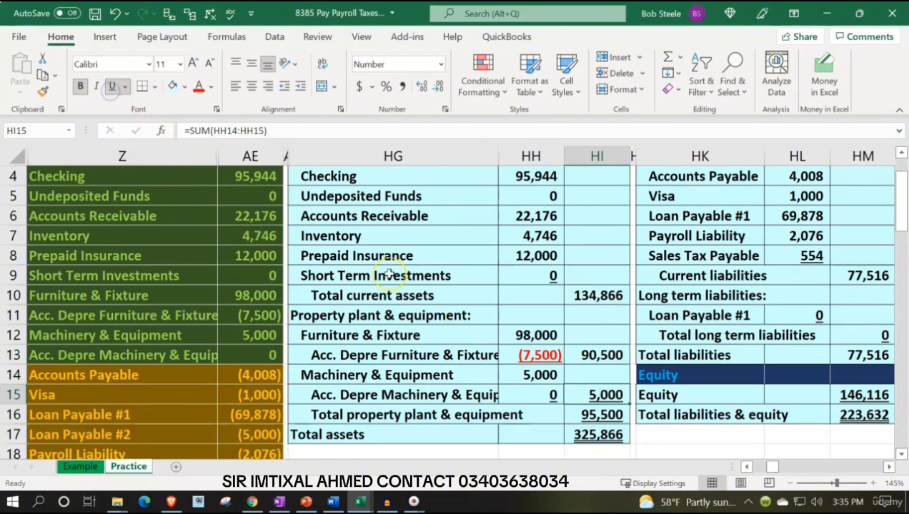
Set Total assets in HI17 to =HI10+HI16, adding total current assets and total property plant & equipment.
{"action": "key", "text": "Down"}
{"action": "key", "text": "Down"}
{"action": "type", "text": "="}
{"action": "key", "text": "Up"}
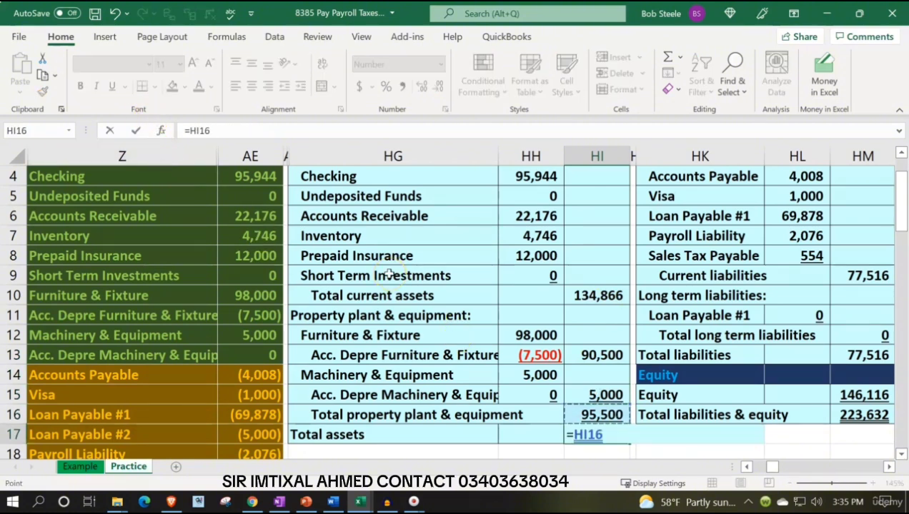
{"action": "key", "text": "Up"}
{"action": "key", "text": "Up"}
{"action": "key", "text": "Up"}
{"action": "key", "text": "Up"}
{"action": "key", "text": "Up"}
{"action": "key", "text": "Up"}
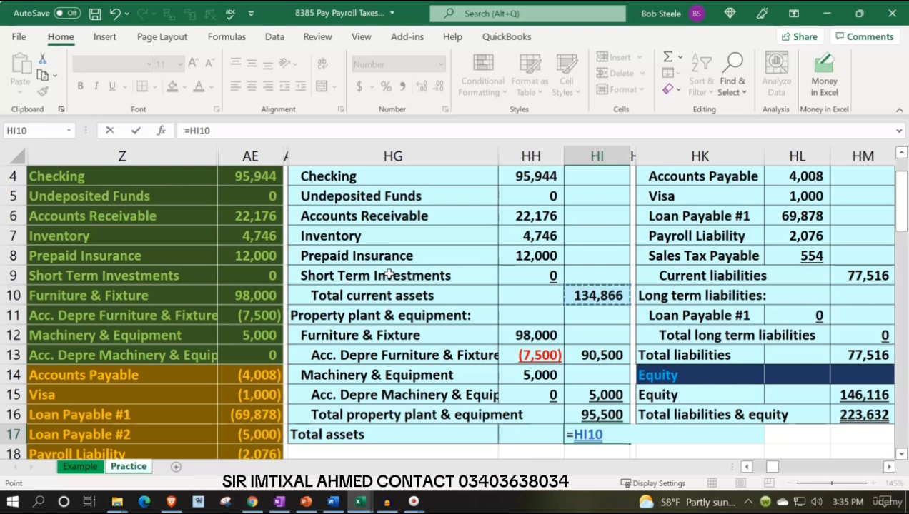
{"action": "type", "text": "+"}
{"action": "key", "text": "Up"}
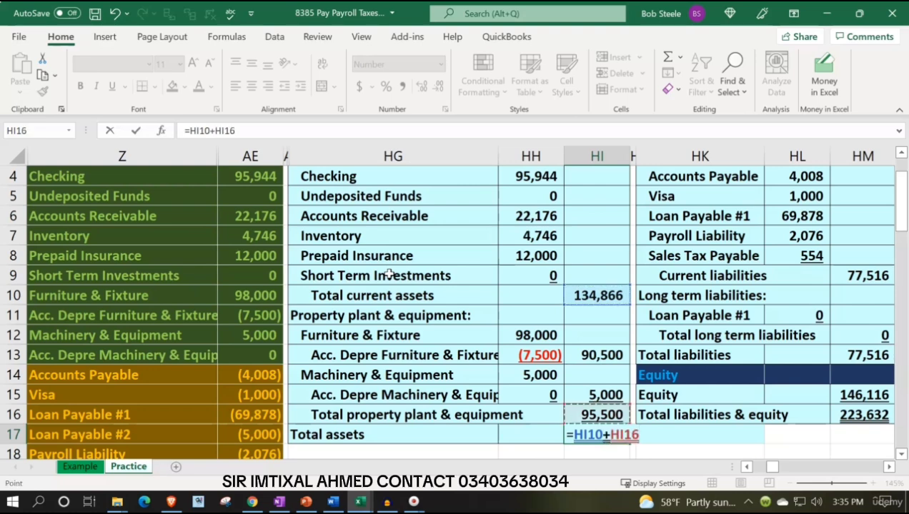
{"action": "key", "text": "Return"}
{"action": "key", "text": "Up"}
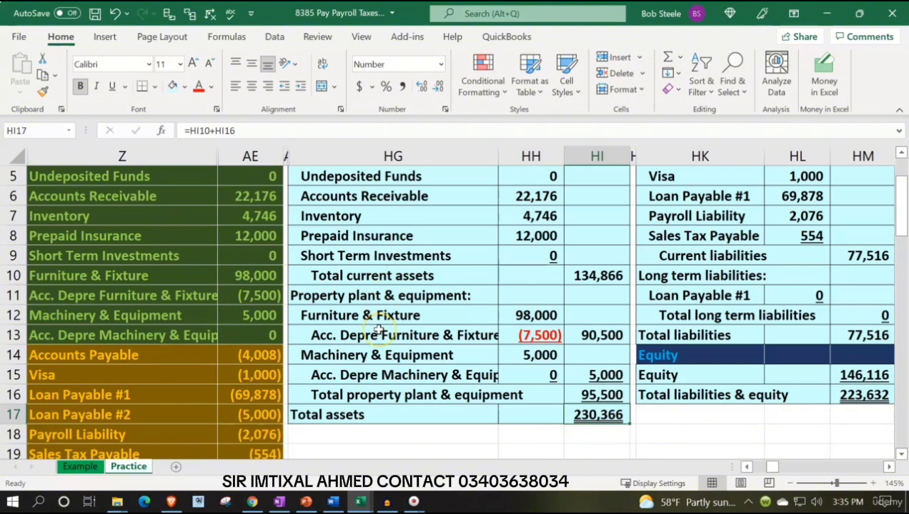
Check the sum of the trial balance asset accounts in AE4:AE13 against Total assets on the balance sheet.
{"action": "scroll", "coordinate": [379, 330], "scroll_direction": "up", "scroll_amount": 2}
{"action": "left_click_drag", "start_coordinate": [260, 236], "coordinate": [257, 418]}
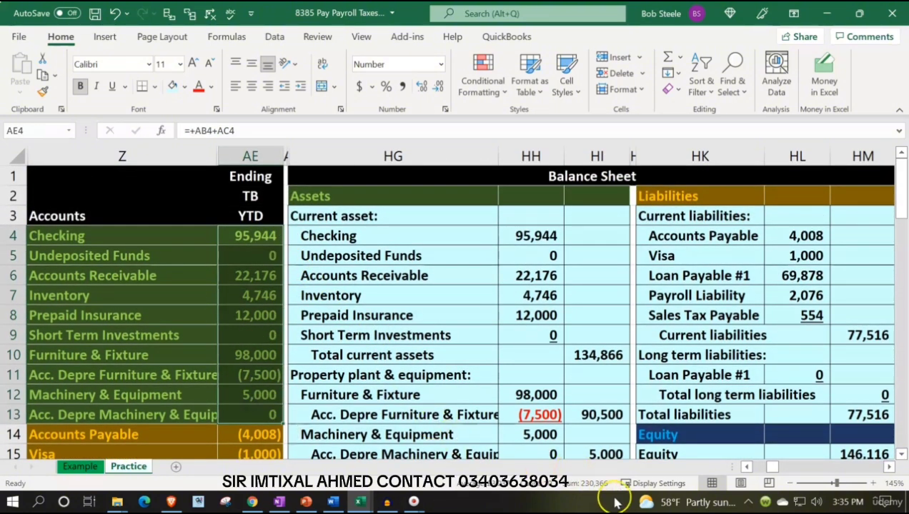
{"action": "left_click", "coordinate": [576, 357]}
{"action": "scroll", "coordinate": [578, 365], "scroll_direction": "down", "scroll_amount": 2}
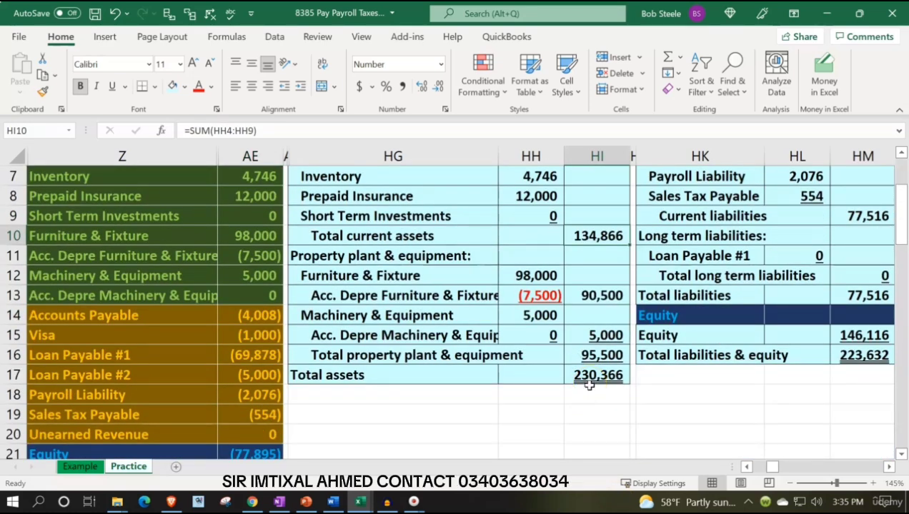
{"action": "scroll", "coordinate": [588, 384], "scroll_direction": "up", "scroll_amount": 2}
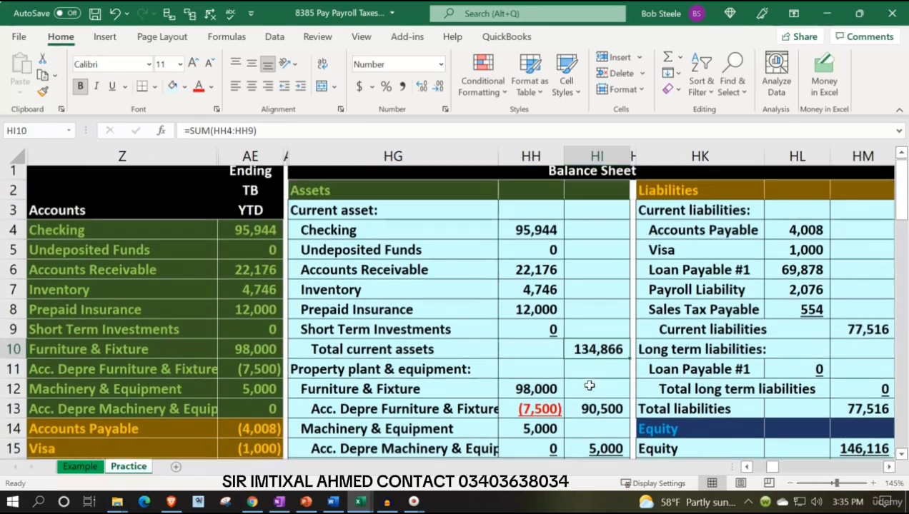
Insert blank cells at HK7:HM7 above Payroll Liability, shifting the existing cells down.
{"action": "left_click", "coordinate": [677, 235]}
{"action": "scroll", "coordinate": [677, 236], "scroll_direction": "down", "scroll_amount": 1}
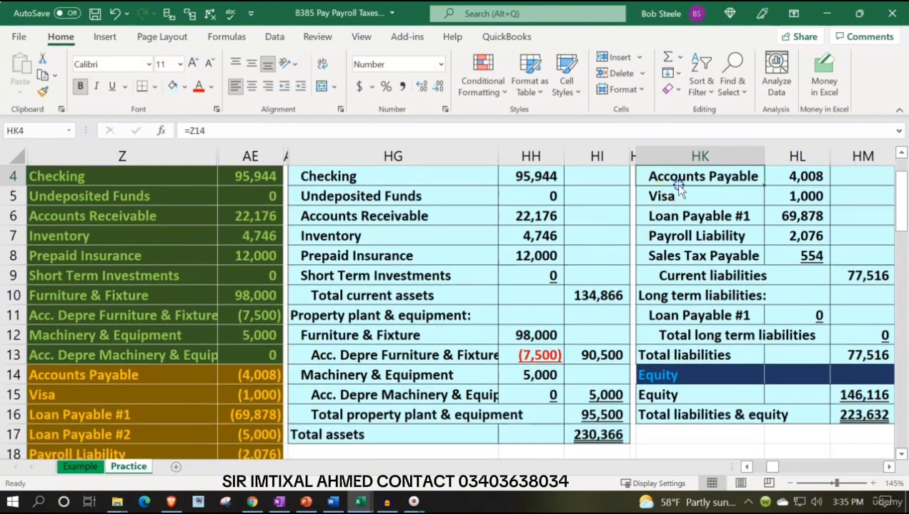
{"action": "left_click", "coordinate": [678, 190]}
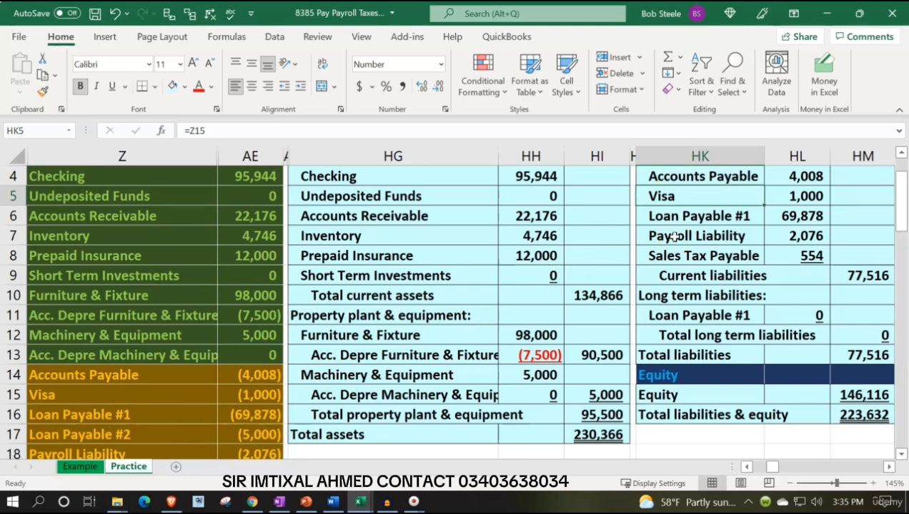
{"action": "left_click_drag", "start_coordinate": [674, 238], "coordinate": [700, 239]}
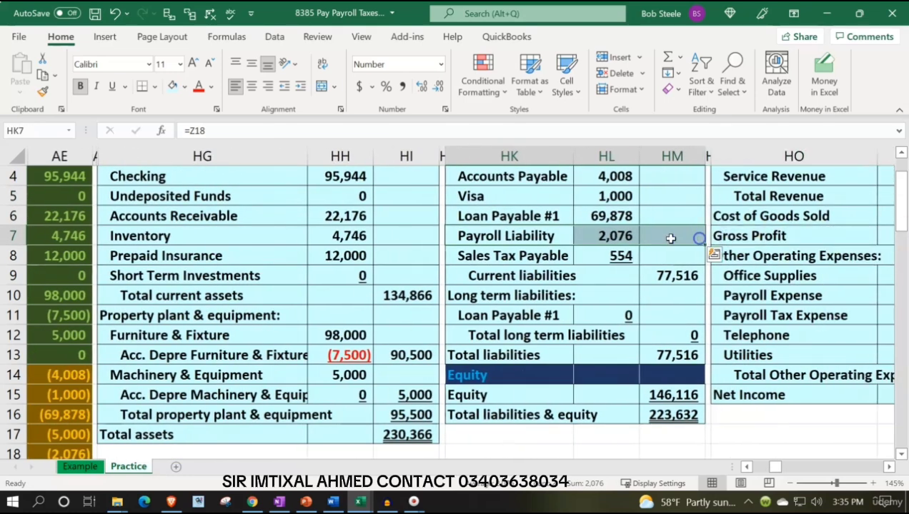
{"action": "right_click", "coordinate": [514, 230]}
{"action": "left_click", "coordinate": [525, 221]}
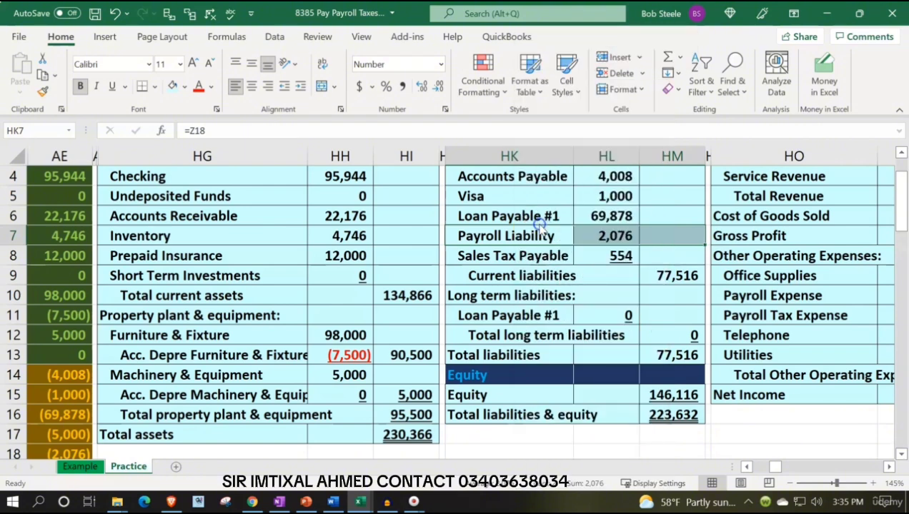
{"action": "left_click", "coordinate": [523, 239]}
{"action": "left_click", "coordinate": [513, 288]}
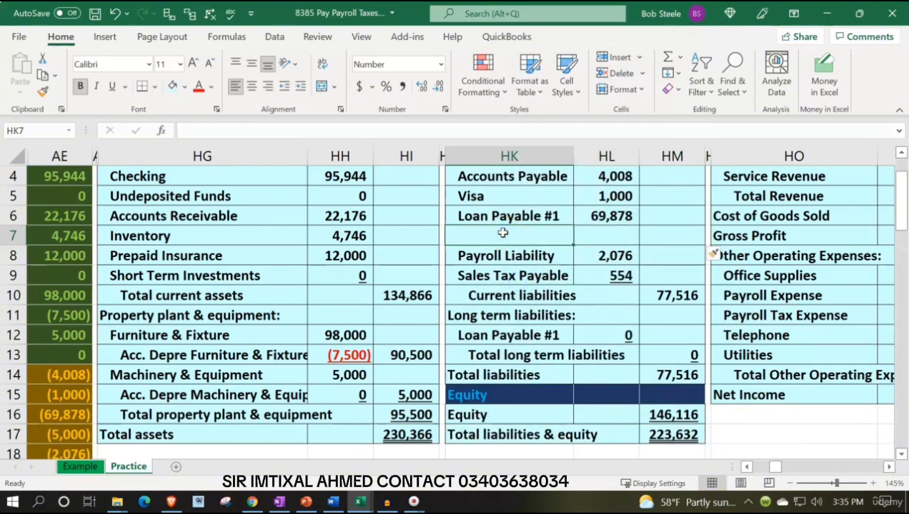
Link the new liability label in HK7 to the trial balance account Loan Payable #2 with =Z17.
{"action": "type", "text": "="}
{"action": "key", "text": "Down"}
{"action": "key", "text": "Down"}
{"action": "key", "text": "Down"}
{"action": "key", "text": "Down"}
{"action": "key", "text": "Down"}
{"action": "key", "text": "Down"}
{"action": "key", "text": "Down"}
{"action": "key", "text": "Down"}
{"action": "key", "text": "Down"}
{"action": "key", "text": "Down"}
{"action": "key", "text": "Down"}
{"action": "key", "text": "Down"}
{"action": "key", "text": "Down"}
{"action": "key", "text": "Down"}
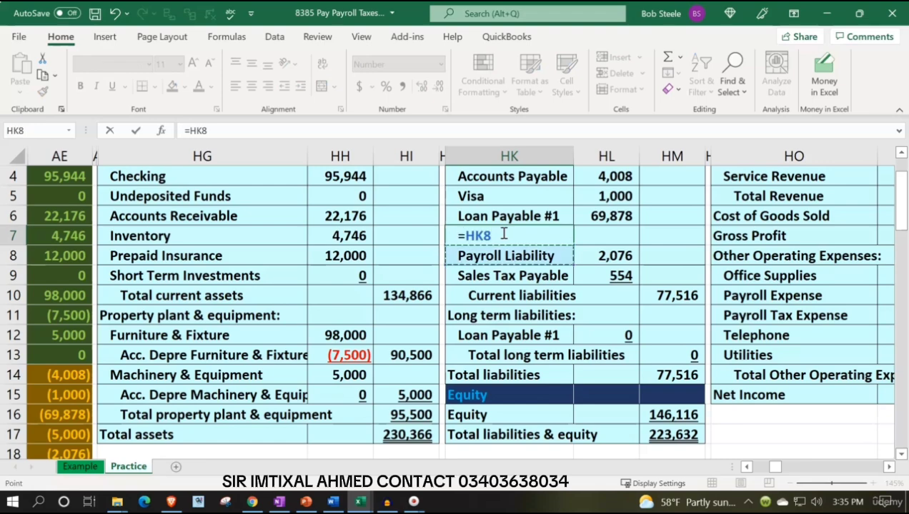
{"action": "key", "text": "Left"}
{"action": "key", "text": "Left"}
{"action": "key", "text": "Left"}
{"action": "key", "text": "Left"}
{"action": "key", "text": "Left"}
{"action": "key", "text": "Left"}
{"action": "key", "text": "Left"}
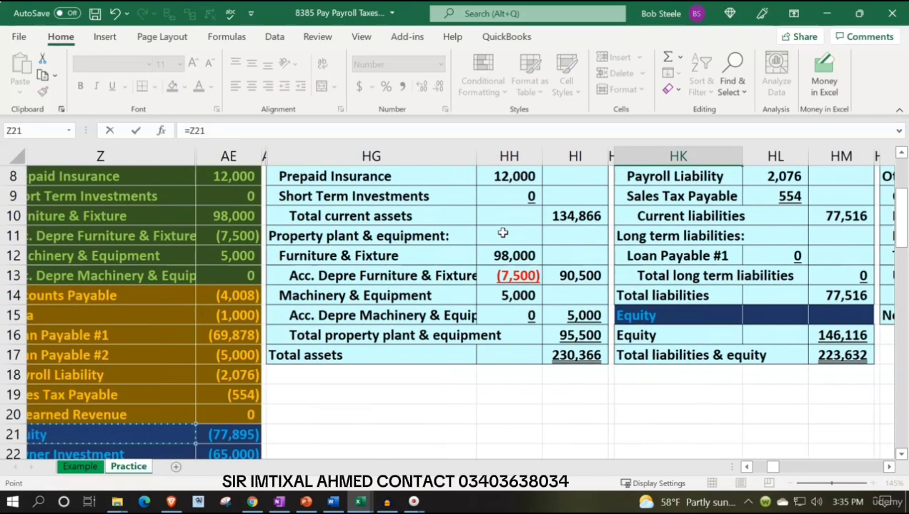
{"action": "key", "text": "Up"}
{"action": "key", "text": "Up"}
{"action": "key", "text": "Up"}
{"action": "key", "text": "Up"}
{"action": "key", "text": "Return"}
Compare Loan Payable #1 and Loan Payable #2 in trial balance cells Z16:Z17 with the current liabilities list.
{"action": "key", "text": "Up"}
{"action": "key", "text": "Up"}
{"action": "key", "text": "Up"}
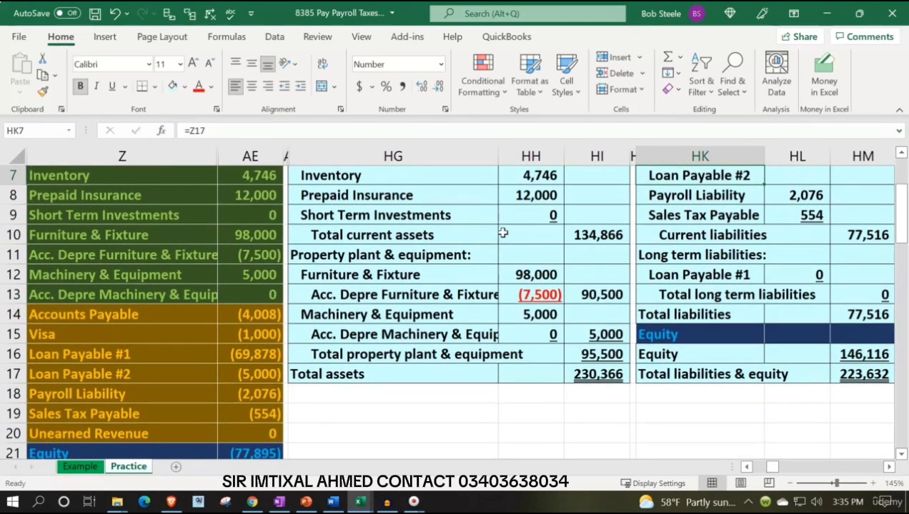
{"action": "key", "text": "Up"}
{"action": "key", "text": "Right"}
{"action": "key", "text": "Right"}
{"action": "key", "text": "Up"}
{"action": "key", "text": "Up"}
{"action": "key", "text": "Up"}
{"action": "key", "text": "Down"}
{"action": "key", "text": "Down"}
{"action": "key", "text": "Down"}
{"action": "key", "text": "Down"}
{"action": "key", "text": "Down"}
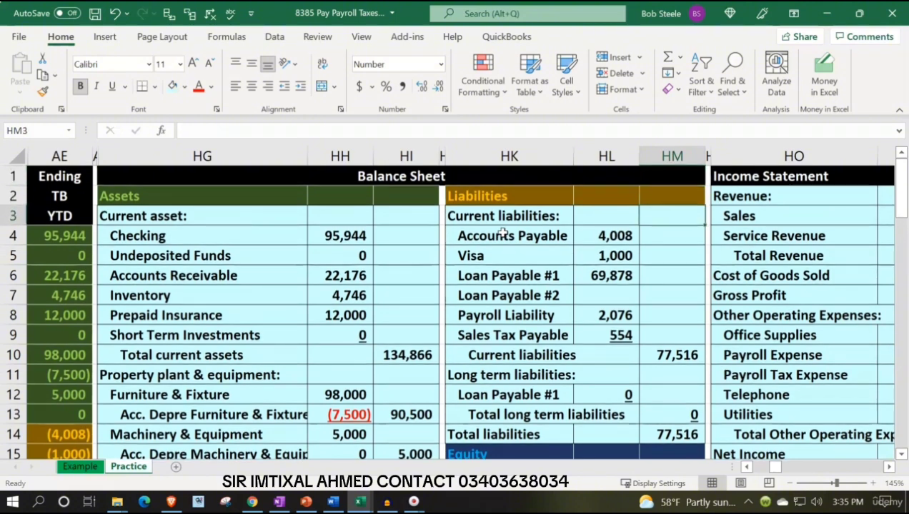
{"action": "key", "text": "Left"}
{"action": "key", "text": "Down"}
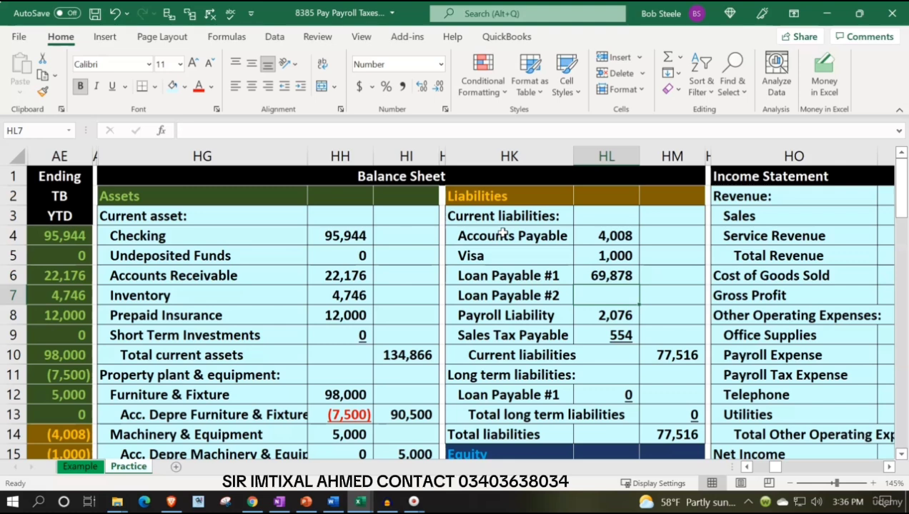
{"action": "key", "text": "Left"}
{"action": "key", "text": "ctrl+bracketleft"}
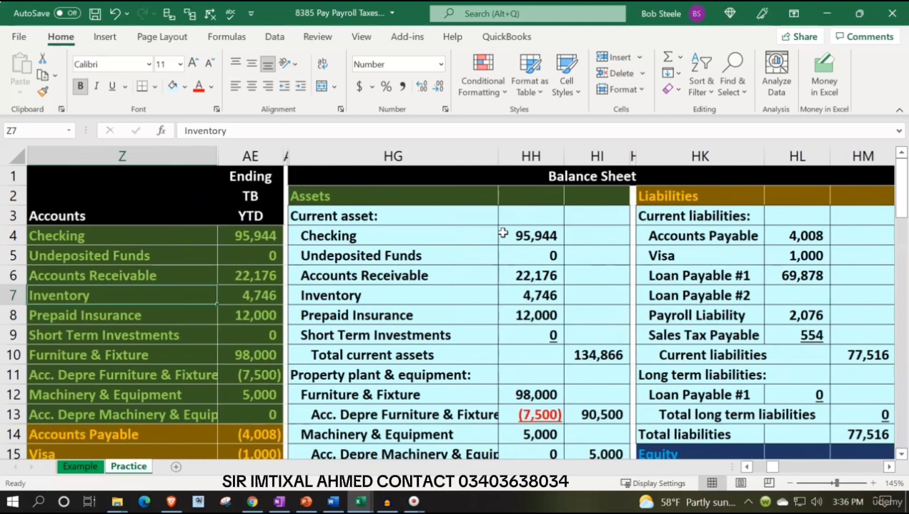
{"action": "scroll", "coordinate": [189, 368], "scroll_direction": "down", "scroll_amount": 3}
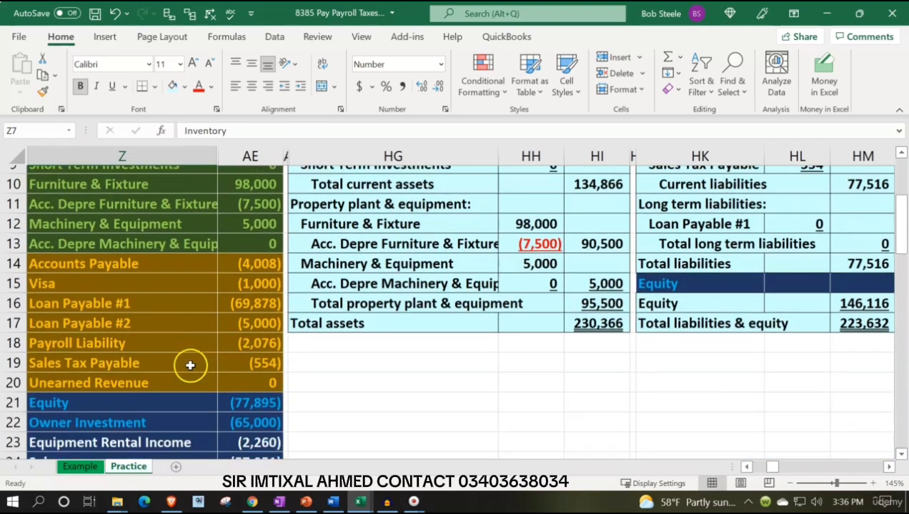
{"action": "left_click_drag", "start_coordinate": [150, 297], "coordinate": [146, 319]}
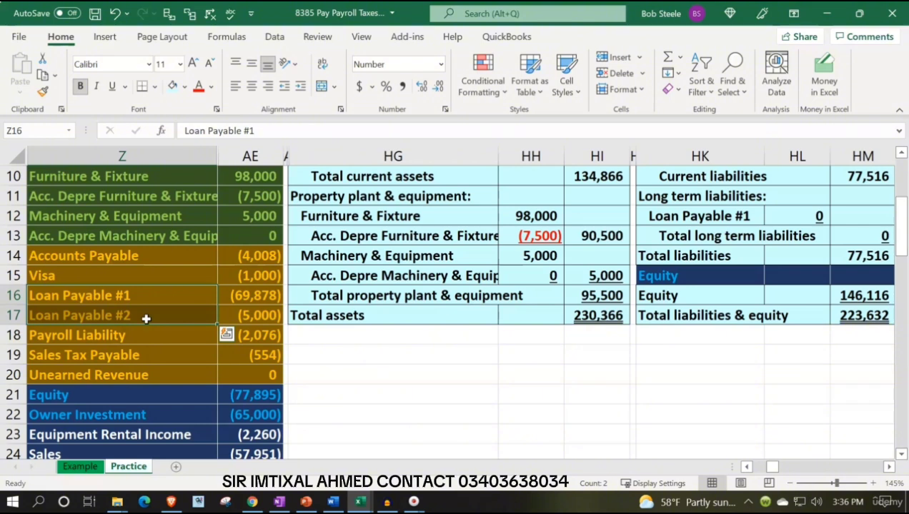
{"action": "scroll", "coordinate": [497, 408], "scroll_direction": "up", "scroll_amount": 3}
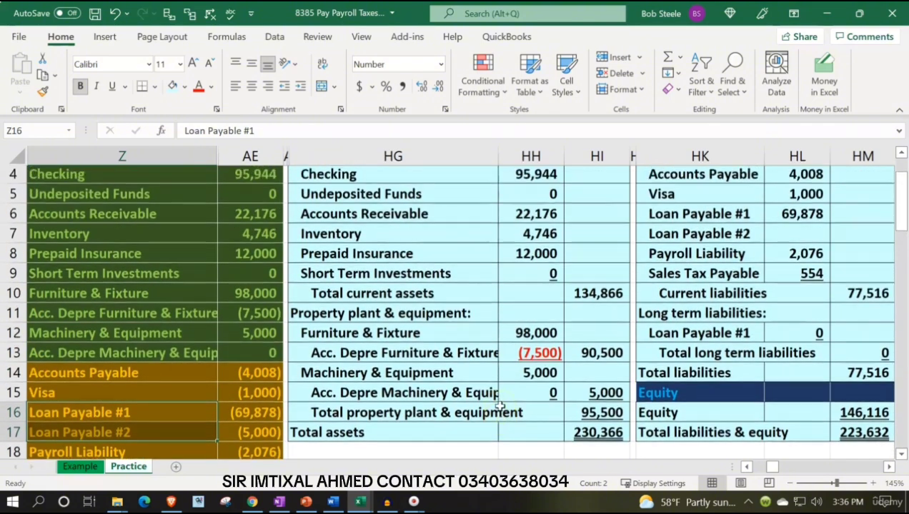
Enter =AE17 in HL7 to bring the Loan Payable #2 trial balance amount into current liabilities.
{"action": "left_click", "coordinate": [779, 300]}
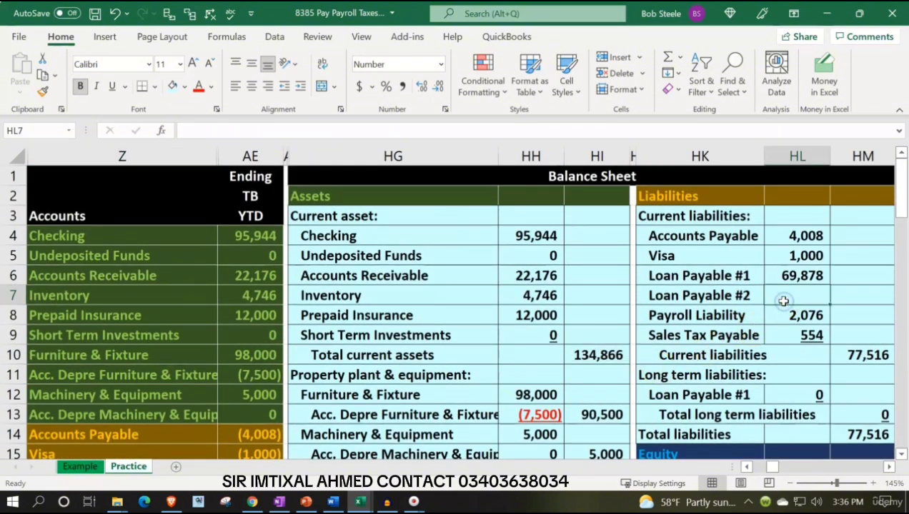
{"action": "type", "text": "="}
{"action": "key", "text": "Down"}
{"action": "key", "text": "Down"}
{"action": "key", "text": "Down"}
{"action": "key", "text": "Down"}
{"action": "key", "text": "Down"}
{"action": "key", "text": "Down"}
{"action": "key", "text": "Down"}
{"action": "key", "text": "Down"}
{"action": "key", "text": "Down"}
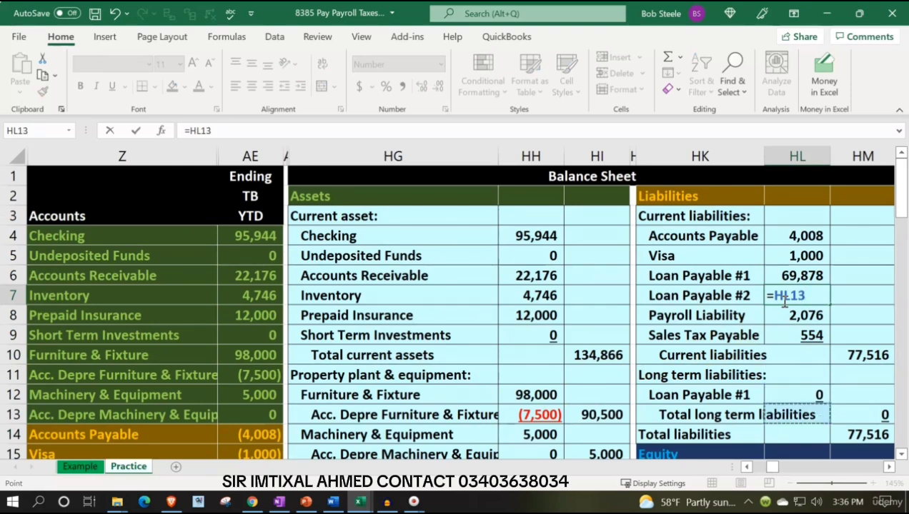
{"action": "key", "text": "Down"}
{"action": "key", "text": "Down"}
{"action": "key", "text": "Down"}
{"action": "key", "text": "Down"}
{"action": "key", "text": "Left"}
{"action": "key", "text": "Left"}
{"action": "key", "text": "Left"}
{"action": "key", "text": "Left"}
{"action": "key", "text": "Left"}
{"action": "key", "text": "Left"}
{"action": "key", "text": "Left"}
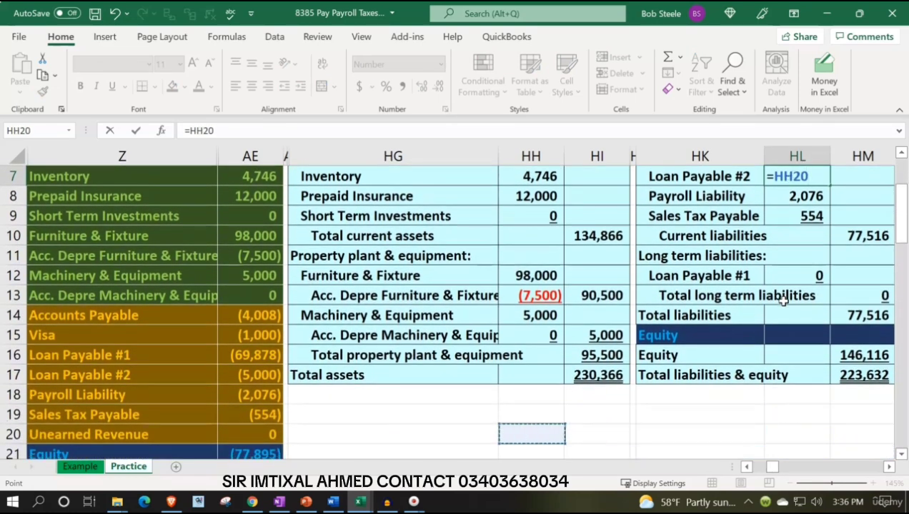
{"action": "key", "text": "Up"}
{"action": "key", "text": "Up"}
{"action": "key", "text": "Up"}
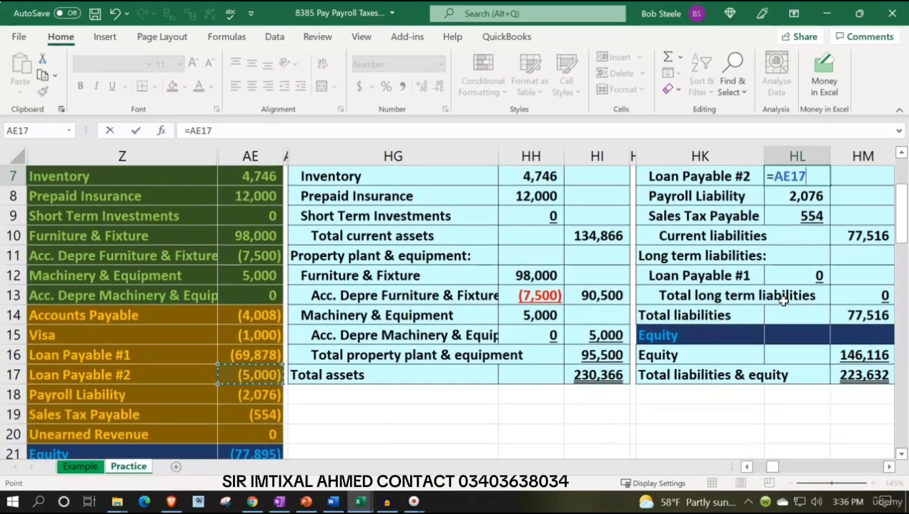
{"action": "key", "text": "Return"}
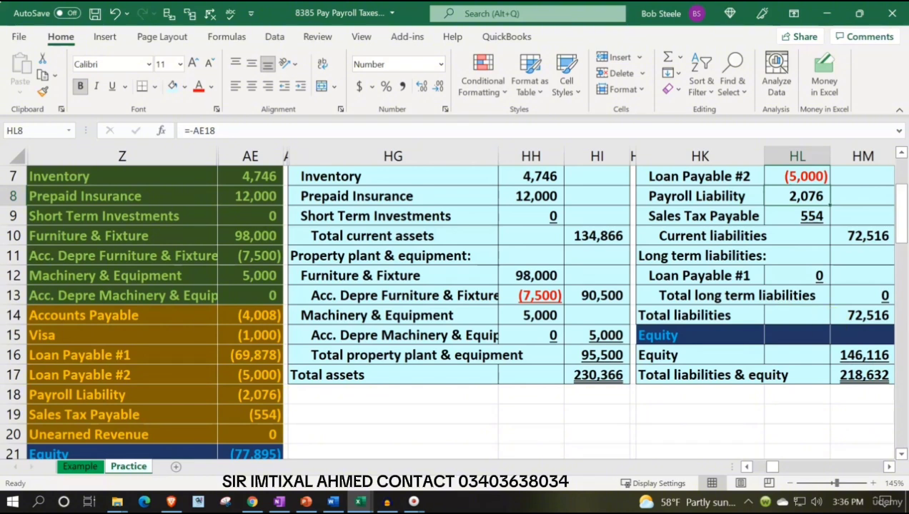
Reverse the sign of the Loan Payable #2 amount by changing the HL7 formula to =-AE17.
{"action": "scroll", "coordinate": [758, 372], "scroll_direction": "up", "scroll_amount": 2}
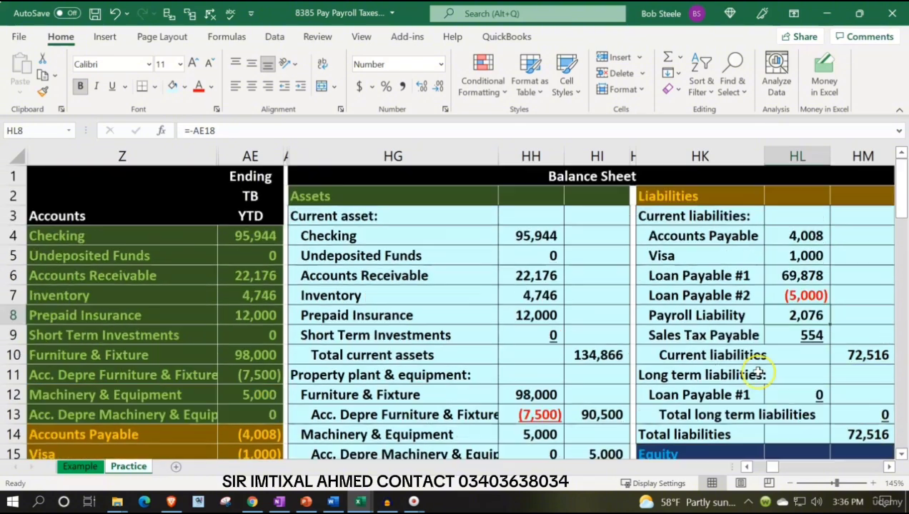
{"action": "double_click", "coordinate": [782, 295]}
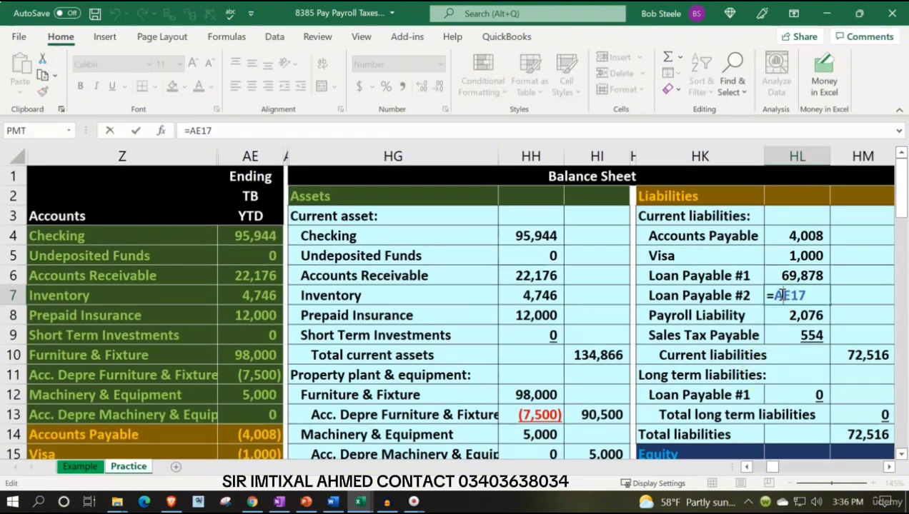
{"action": "type", "text": "-"}
{"action": "key", "text": "Return"}
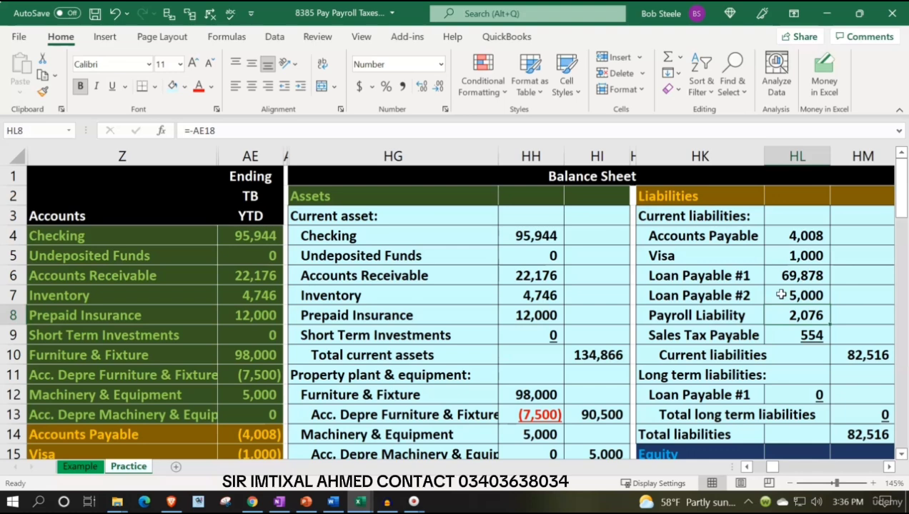
Review the liability accounts and totals on the balance sheet against the trial balance liabilities for missing accounts.
{"action": "key", "text": "Down"}
{"action": "key", "text": "Down"}
{"action": "key", "text": "Down"}
{"action": "key", "text": "Down"}
{"action": "key", "text": "Down"}
{"action": "key", "text": "Down"}
{"action": "key", "text": "Down"}
{"action": "key", "text": "Down"}
{"action": "key", "text": "Down"}
{"action": "key", "text": "Down"}
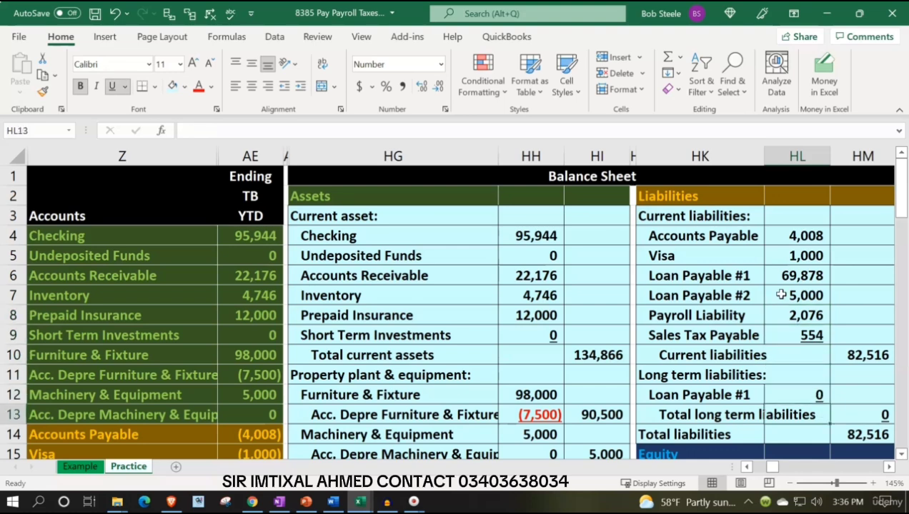
{"action": "key", "text": "Up"}
{"action": "key", "text": "Up"}
{"action": "key", "text": "Up"}
{"action": "key", "text": "Up"}
{"action": "key", "text": "Up"}
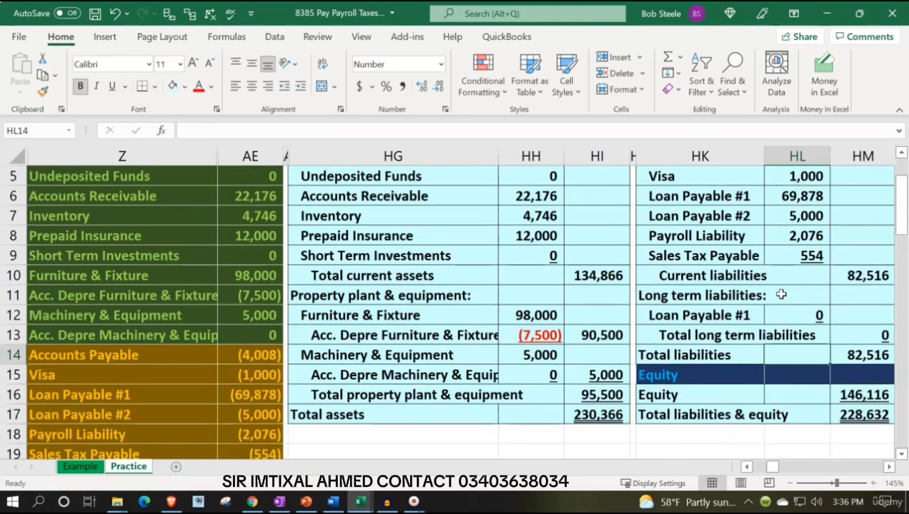
{"action": "key", "text": "Up"}
{"action": "key", "text": "Up"}
{"action": "key", "text": "Up"}
{"action": "key", "text": "Up"}
{"action": "key", "text": "Up"}
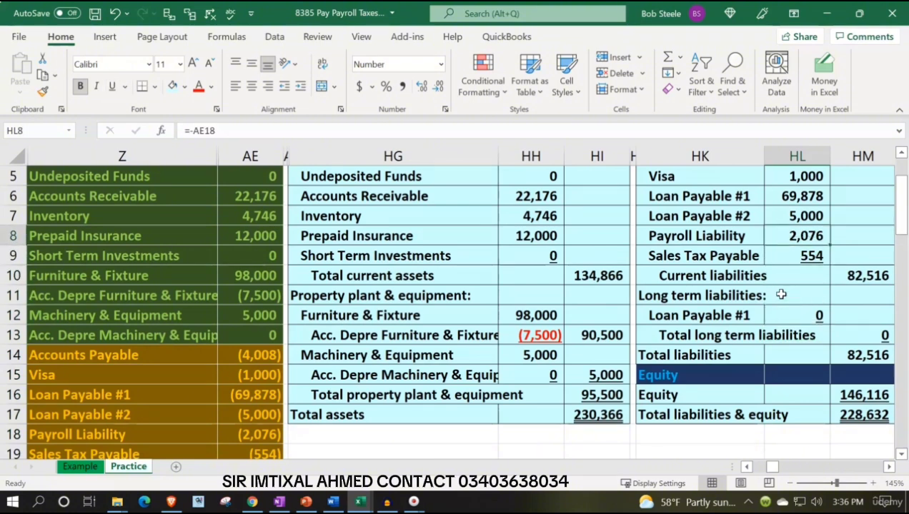
{"action": "key", "text": "Down"}
{"action": "key", "text": "Down"}
{"action": "key", "text": "Down"}
{"action": "key", "text": "Down"}
{"action": "key", "text": "Down"}
{"action": "key", "text": "Down"}
{"action": "key", "text": "Down"}
{"action": "key", "text": "Down"}
{"action": "key", "text": "Down"}
{"action": "key", "text": "Down"}
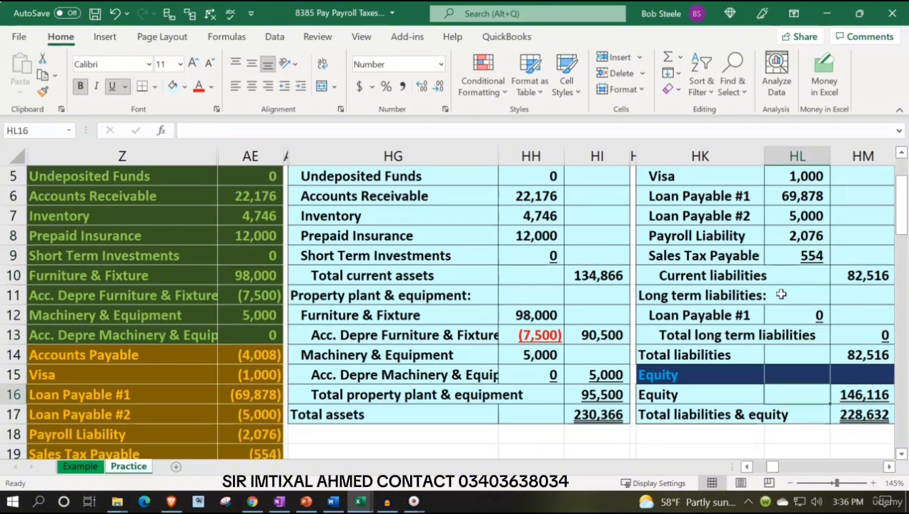
{"action": "key", "text": "Down"}
{"action": "key", "text": "Down"}
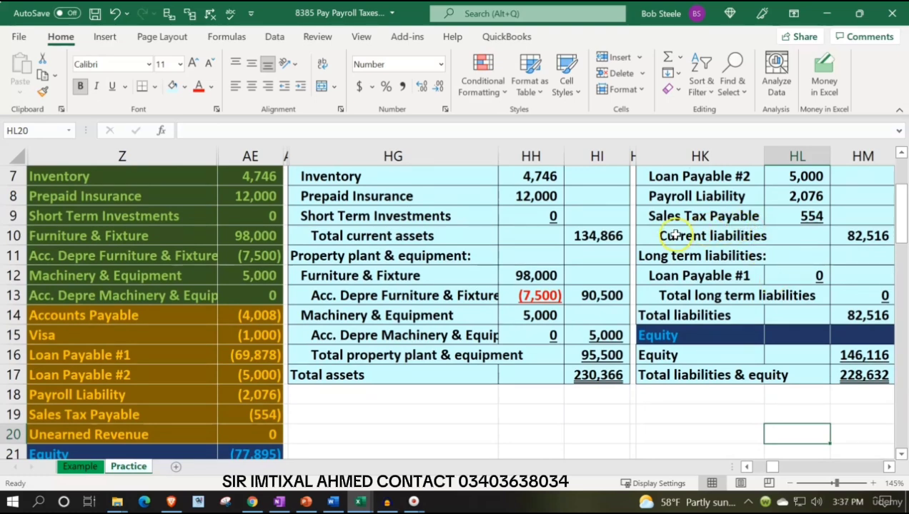
Insert blank cells at HK10:HM10 below Sales Tax Payable, shifting the Current liabilities total and everything under it down.
{"action": "mouse_move", "coordinate": [672, 233]}
{"action": "left_mouse_down"}
{"action": "mouse_move", "coordinate": [863, 230]}
{"action": "mouse_move", "coordinate": [899, 243]}
{"action": "mouse_move", "coordinate": [768, 229]}
{"action": "mouse_move", "coordinate": [690, 233]}
{"action": "left_mouse_up"}
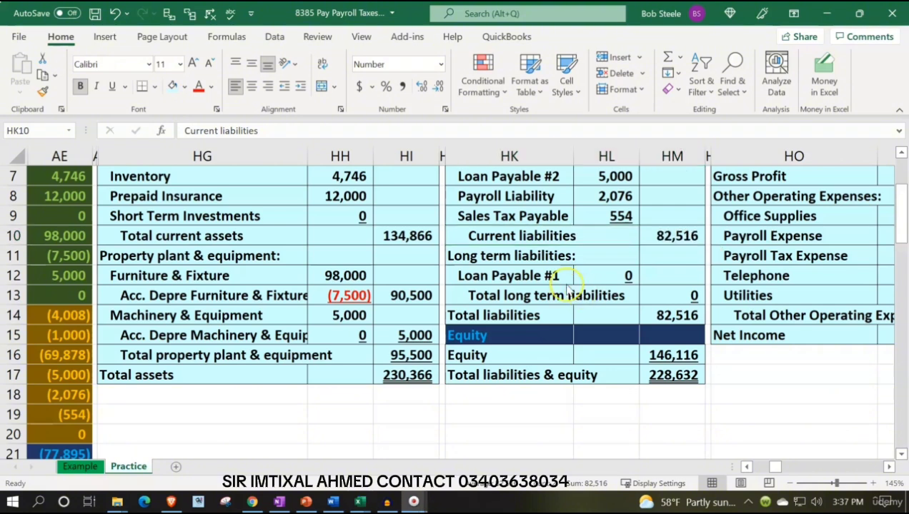
{"action": "right_click", "coordinate": [493, 232]}
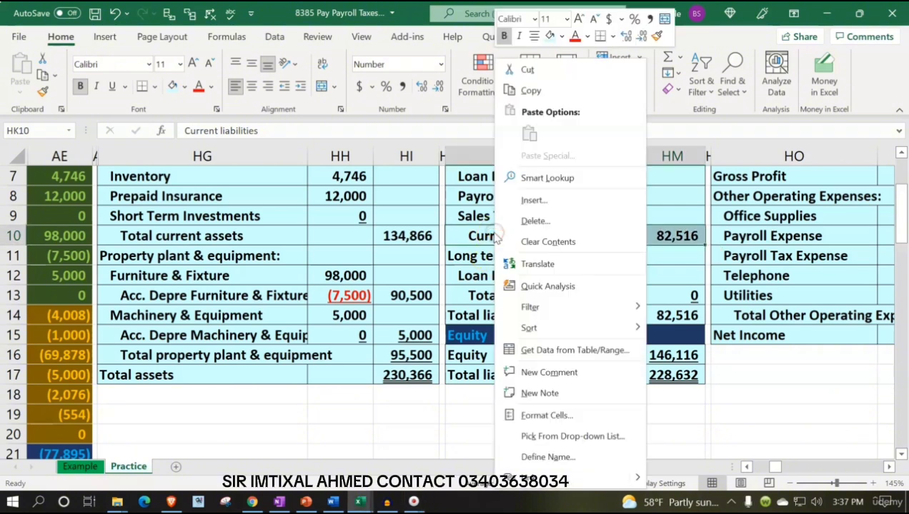
{"action": "left_click", "coordinate": [530, 201]}
{"action": "left_click", "coordinate": [519, 161]}
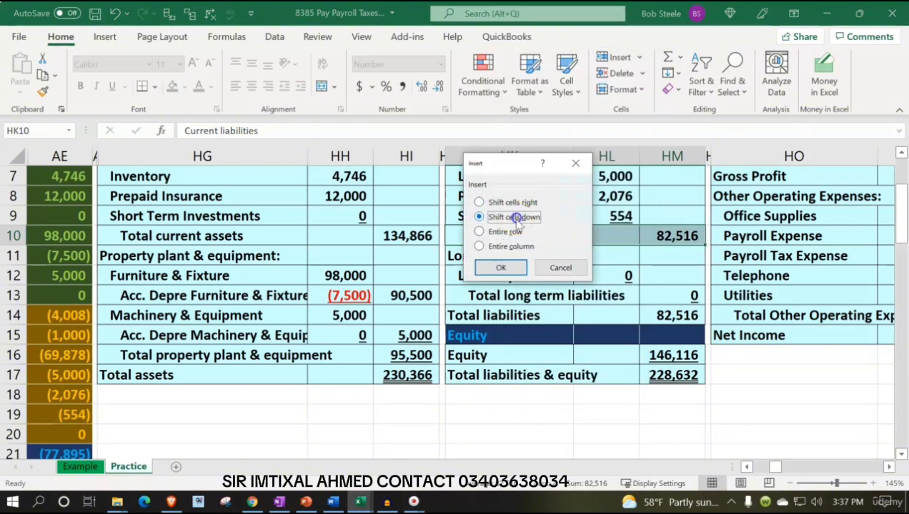
{"action": "left_click", "coordinate": [506, 264]}
{"action": "left_click", "coordinate": [498, 221]}
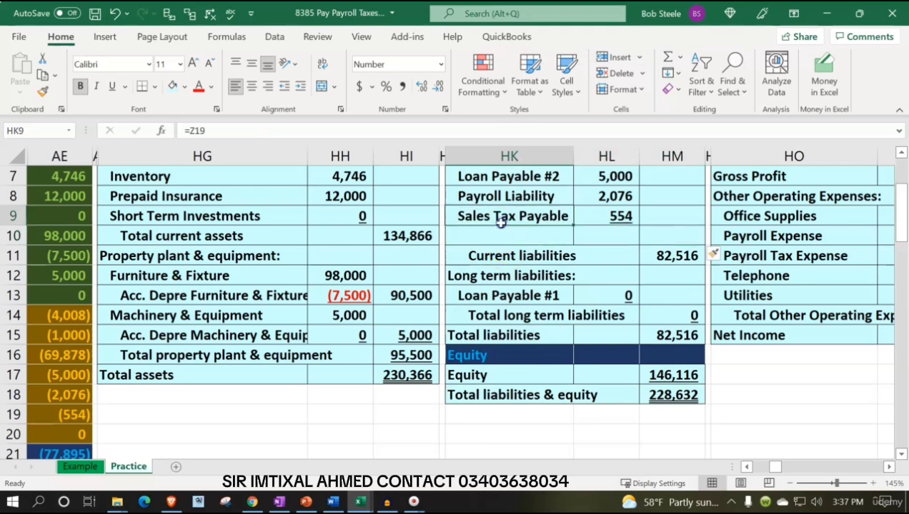
{"action": "left_click", "coordinate": [488, 249]}
{"action": "left_click", "coordinate": [493, 236]}
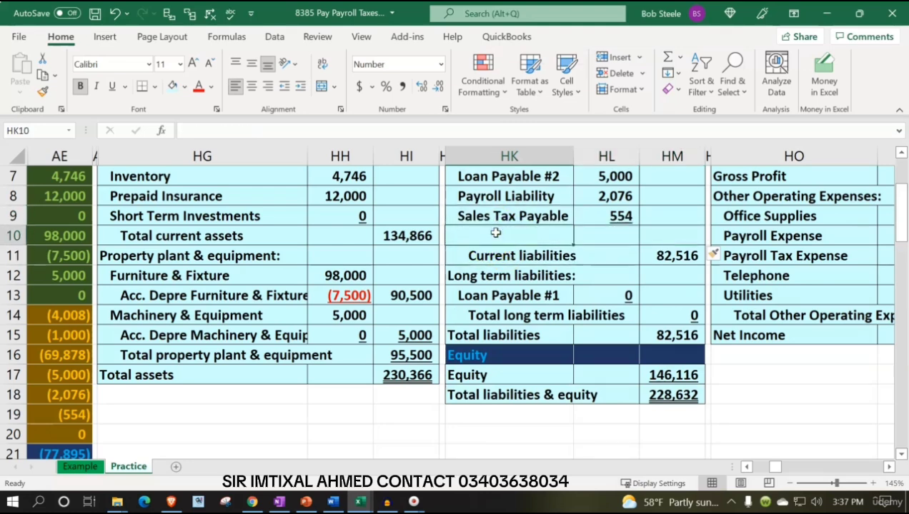
Link the new liability label in HK10 to the trial balance account Unearned Revenue with =Z20.
{"action": "type", "text": "="}
{"action": "key", "text": "Left"}
{"action": "key", "text": "Left"}
{"action": "key", "text": "Left"}
{"action": "key", "text": "Left"}
{"action": "key", "text": "Left"}
{"action": "key", "text": "Left"}
{"action": "key", "text": "Left"}
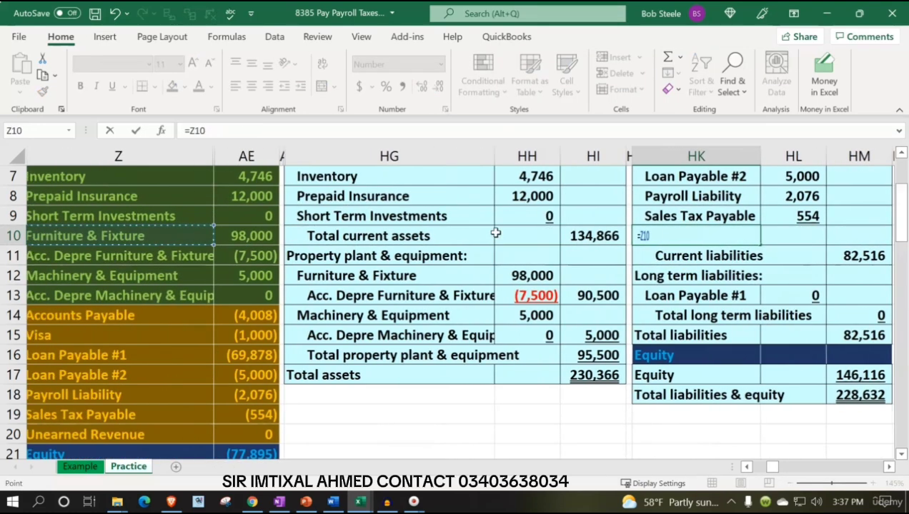
{"action": "key", "text": "Down"}
{"action": "key", "text": "Down"}
{"action": "key", "text": "Down"}
{"action": "key", "text": "Down"}
{"action": "key", "text": "Down"}
{"action": "key", "text": "Down"}
{"action": "key", "text": "Down"}
{"action": "key", "text": "Down"}
{"action": "key", "text": "Down"}
{"action": "key", "text": "Down"}
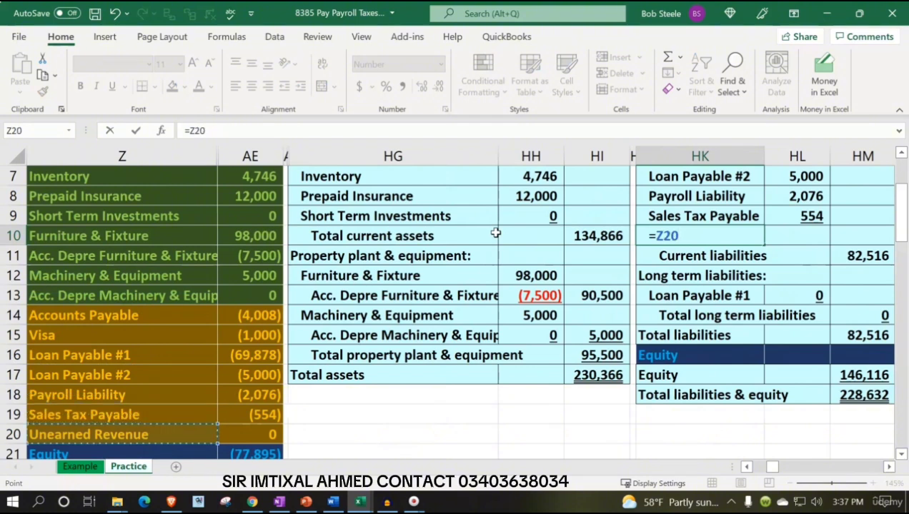
{"action": "key", "text": "Return"}
Link the Unearned Revenue amount in HL10 to the trial balance with its sign reversed, using =-AE20.
{"action": "key", "text": "Up"}
{"action": "key", "text": "Right"}
{"action": "type", "text": "="}
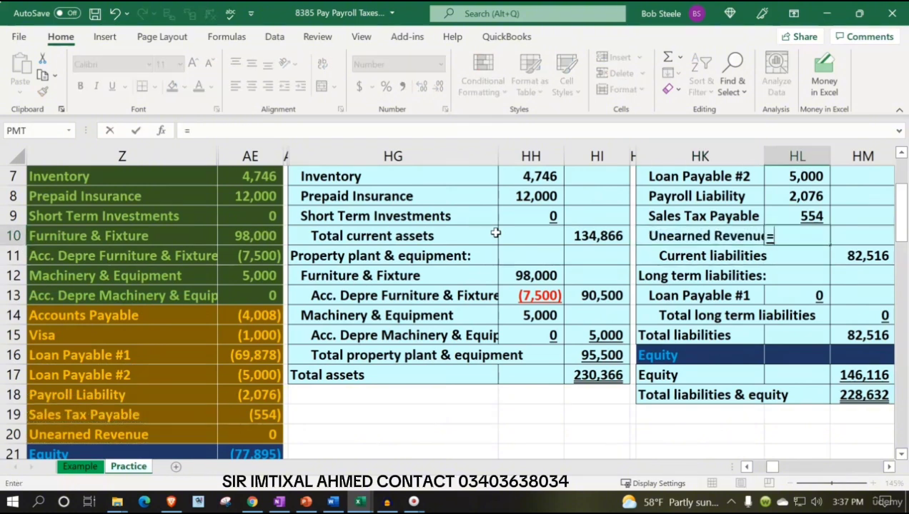
{"action": "type", "text": "-"}
{"action": "key", "text": "Left"}
{"action": "key", "text": "Left"}
{"action": "key", "text": "Left"}
{"action": "key", "text": "Down"}
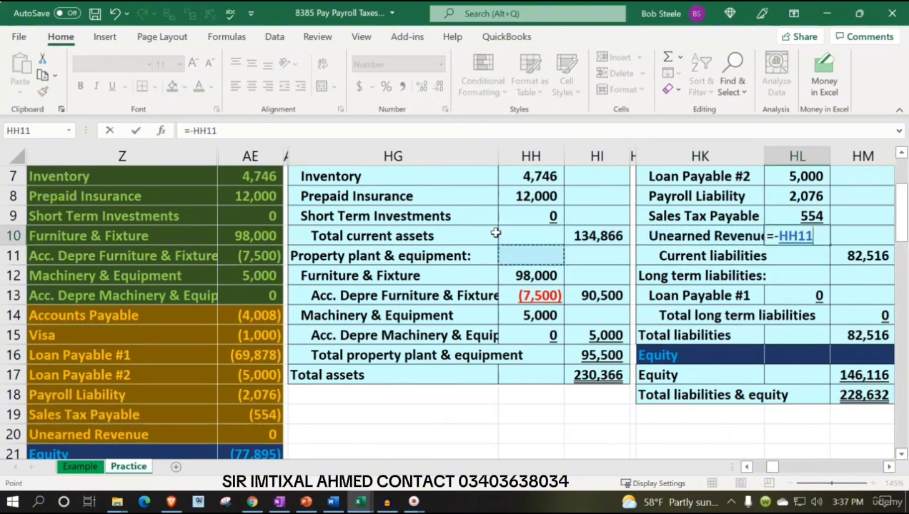
{"action": "key", "text": "Down"}
{"action": "key", "text": "Down"}
{"action": "key", "text": "Down"}
{"action": "key", "text": "Down"}
{"action": "key", "text": "Down"}
{"action": "key", "text": "Down"}
{"action": "key", "text": "Left"}
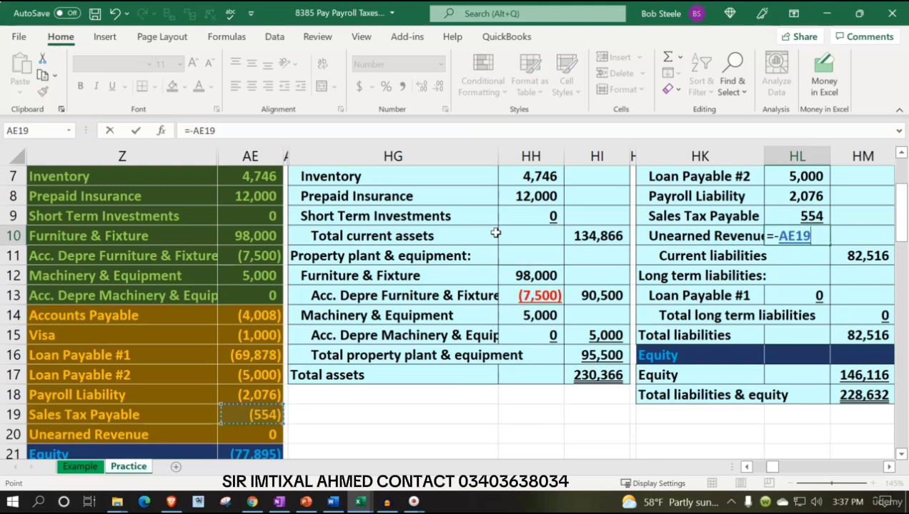
{"action": "key", "text": "Down"}
{"action": "key", "text": "Return"}
Remove the underline from the Sales Tax Payable amount in HL9 and widen column HK to fit the Unearned Revenue label.
{"action": "key", "text": "Right"}
{"action": "key", "text": "Up"}
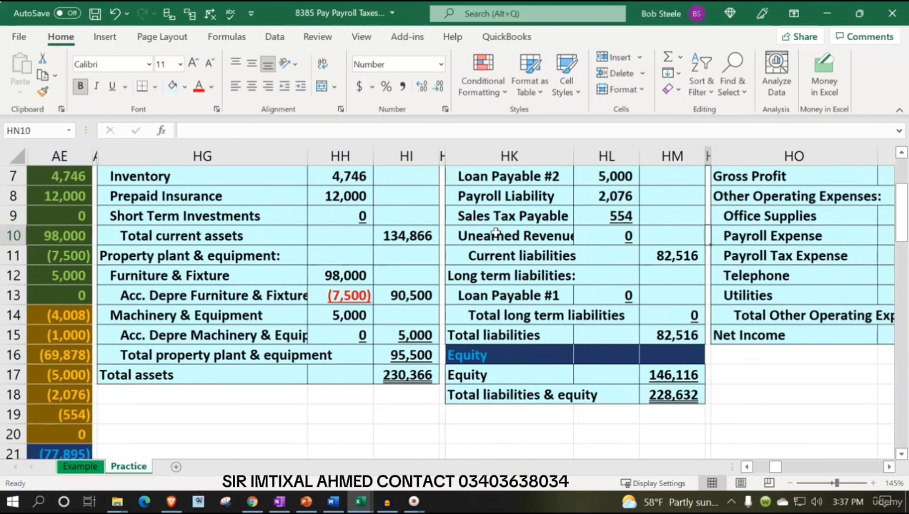
{"action": "key", "text": "Up"}
{"action": "key", "text": "Left"}
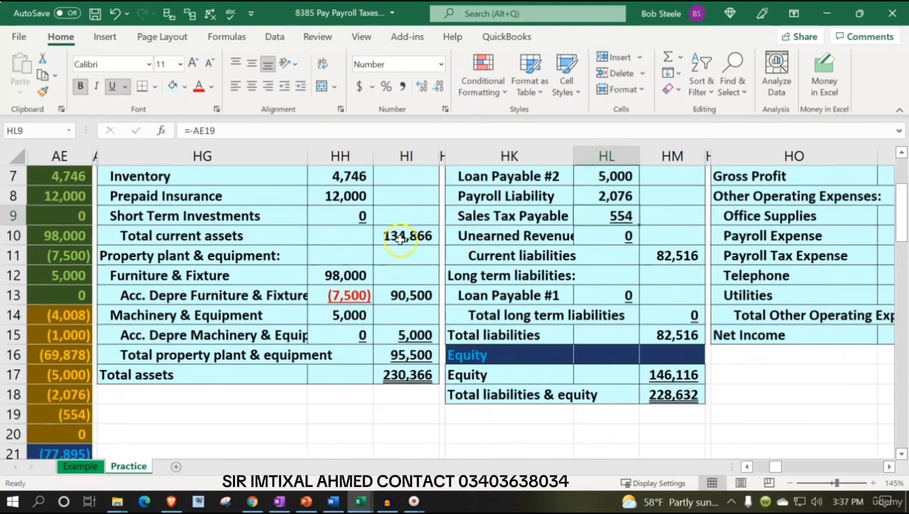
{"action": "left_click", "coordinate": [113, 87]}
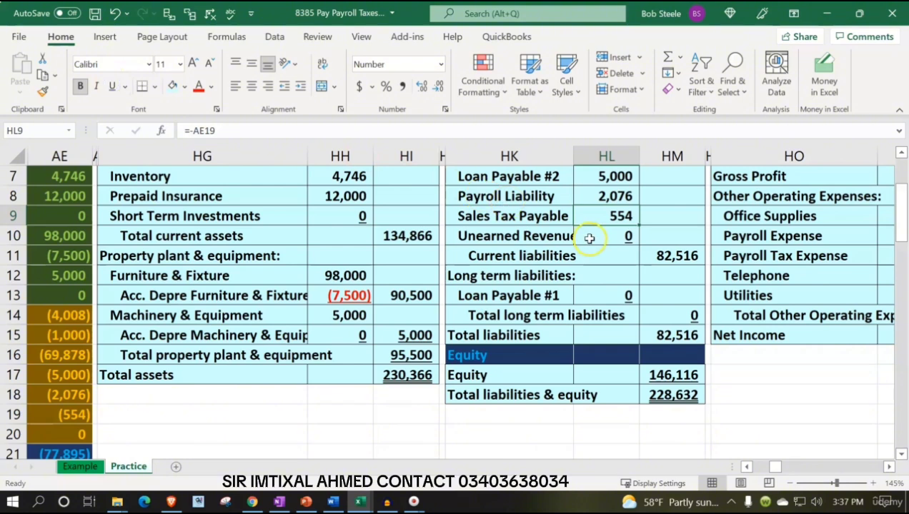
{"action": "left_click_drag", "start_coordinate": [573, 152], "coordinate": [593, 155]}
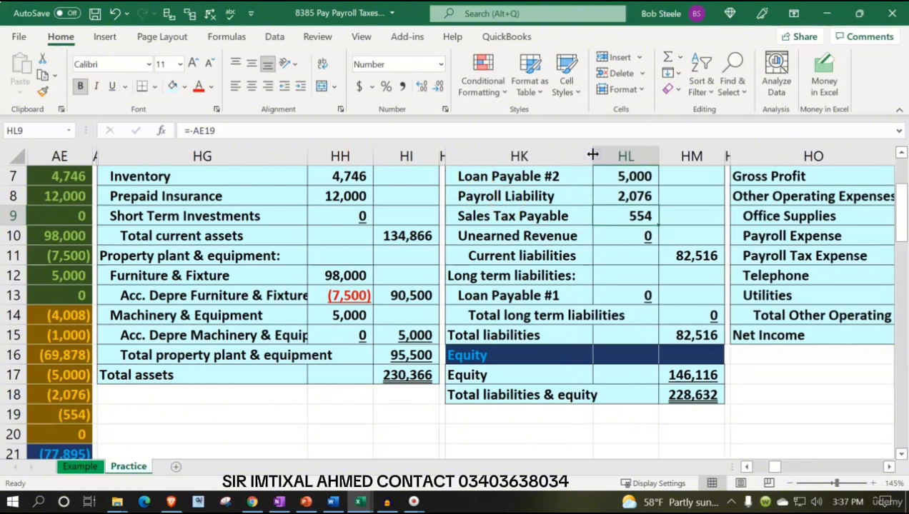
Extend the Current liabilities total in HM11 to include Unearned Revenue with =SUM(HL4:HL10).
{"action": "left_click", "coordinate": [688, 257]}
{"action": "key", "text": "alt+equal"}
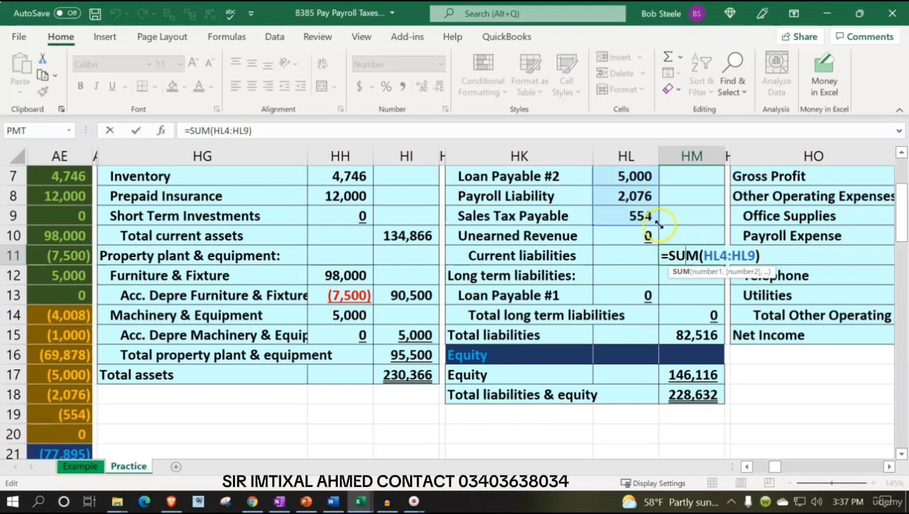
{"action": "left_click_drag", "start_coordinate": [661, 241], "coordinate": [661, 241]}
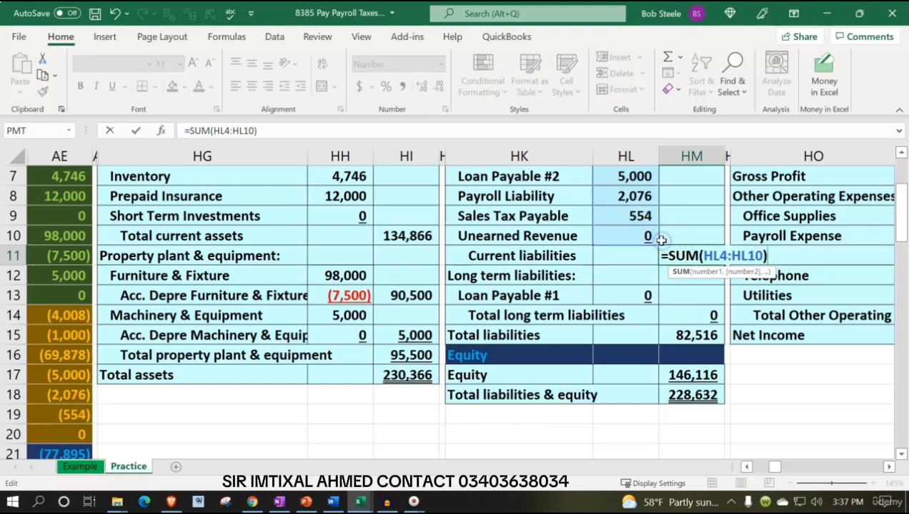
{"action": "key", "text": "Return"}
Compare the sum of the trial balance liabilities in AE14:AE19 with the balance sheet's Total liabilities in HM15.
{"action": "left_click", "coordinate": [595, 294]}
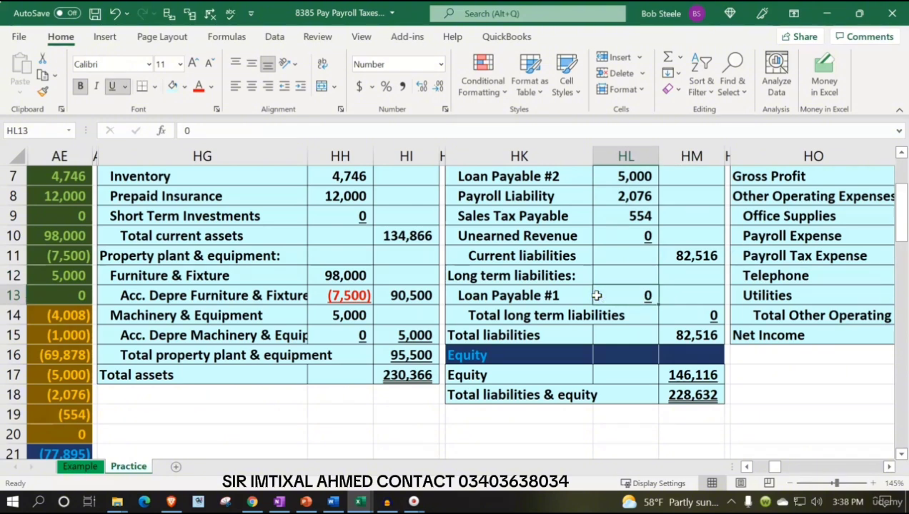
{"action": "key", "text": "Left"}
{"action": "key", "text": "Left"}
{"action": "key", "text": "Left"}
{"action": "key", "text": "Left"}
{"action": "key", "text": "Left"}
{"action": "key", "text": "Left"}
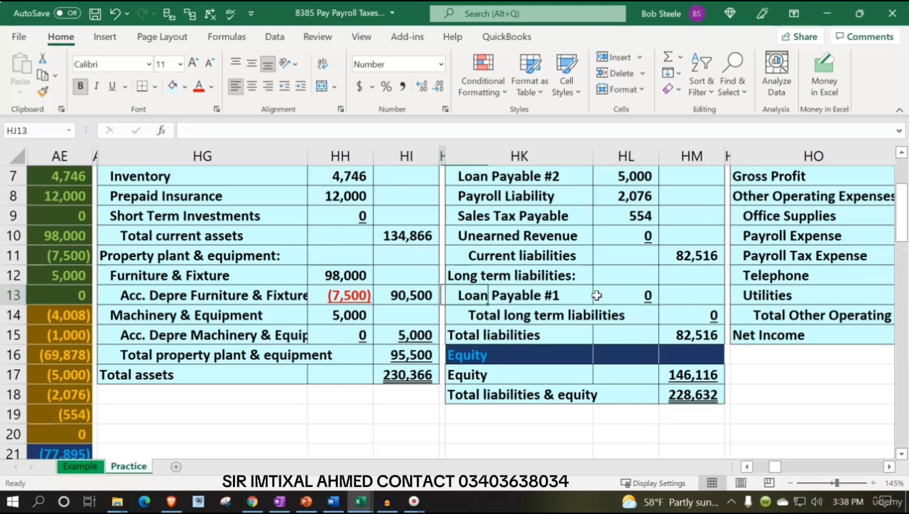
{"action": "key", "text": "Left"}
{"action": "key", "text": "Left"}
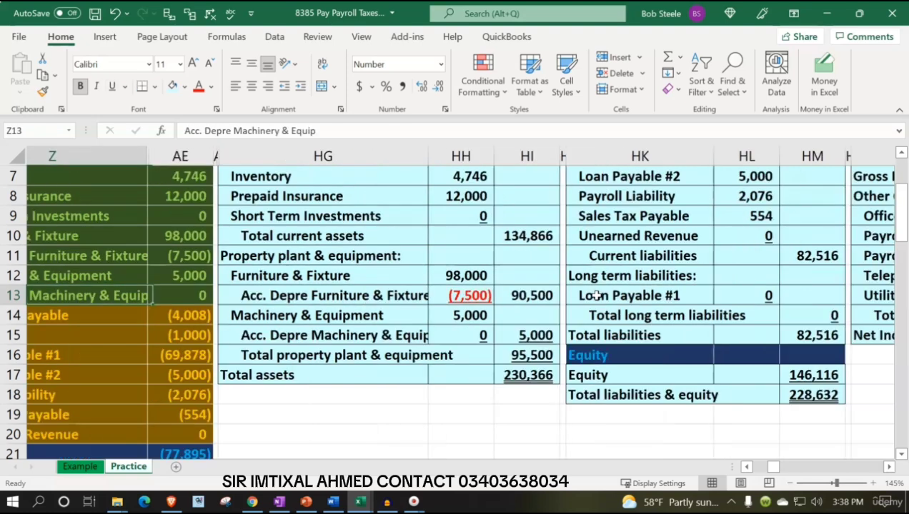
{"action": "left_click_drag", "start_coordinate": [267, 308], "coordinate": [264, 418]}
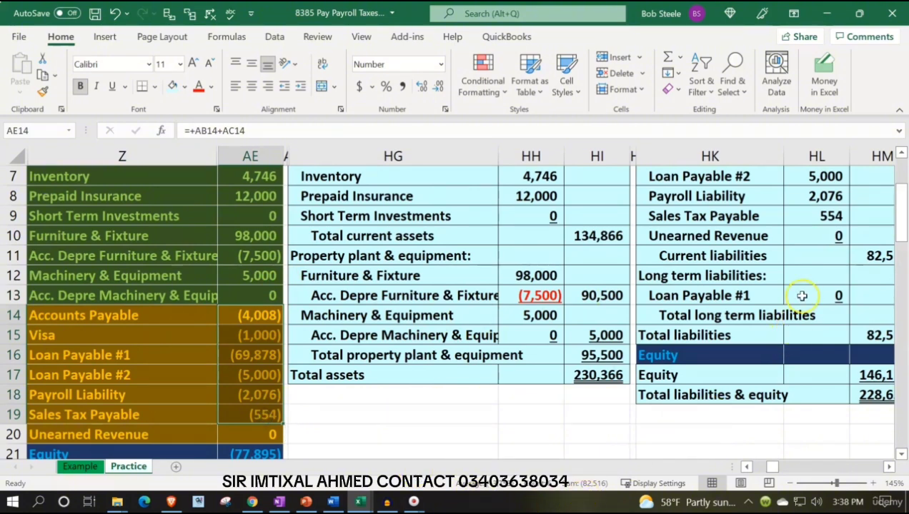
{"action": "left_click", "coordinate": [806, 330]}
{"action": "key", "text": "Right"}
{"action": "key", "text": "Right"}
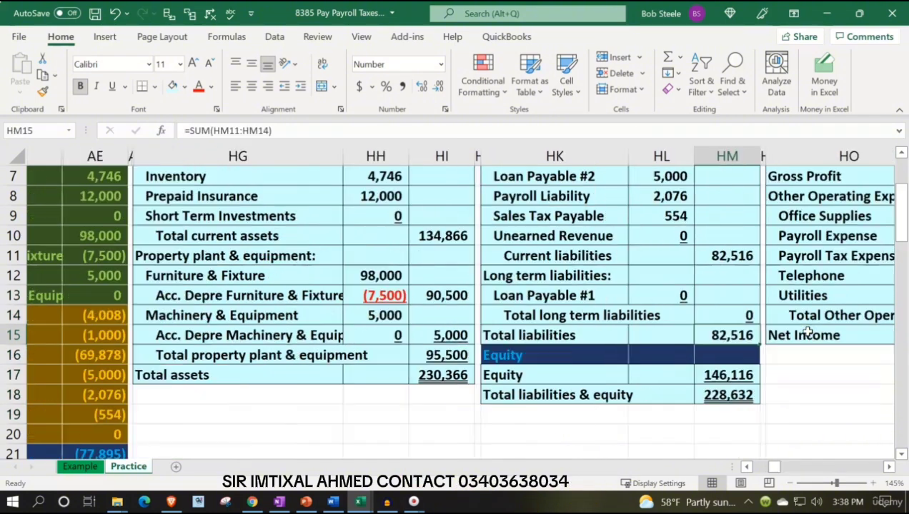
{"action": "key", "text": "Left"}
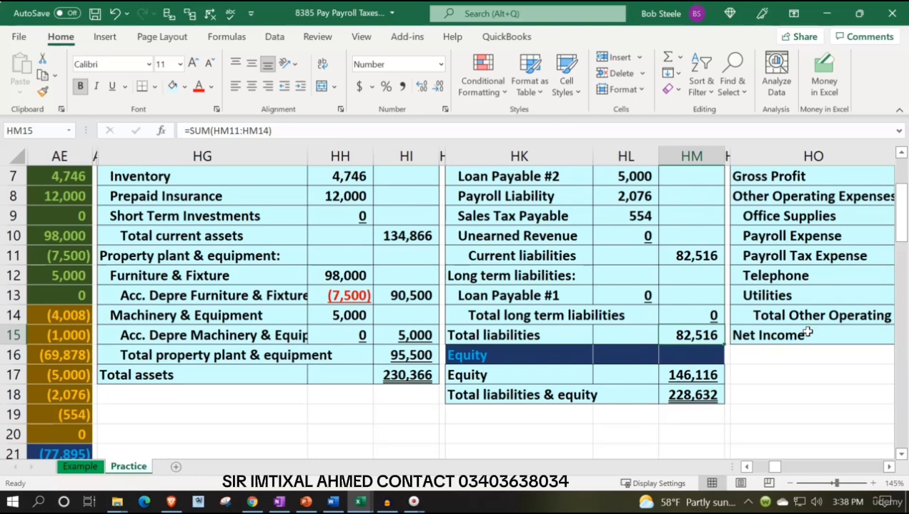
Replace the Equity formula in HM17 with the negative sum of the trial balance equity and income accounts, -SUM(AE21:AE34).
{"action": "left_click", "coordinate": [712, 379]}
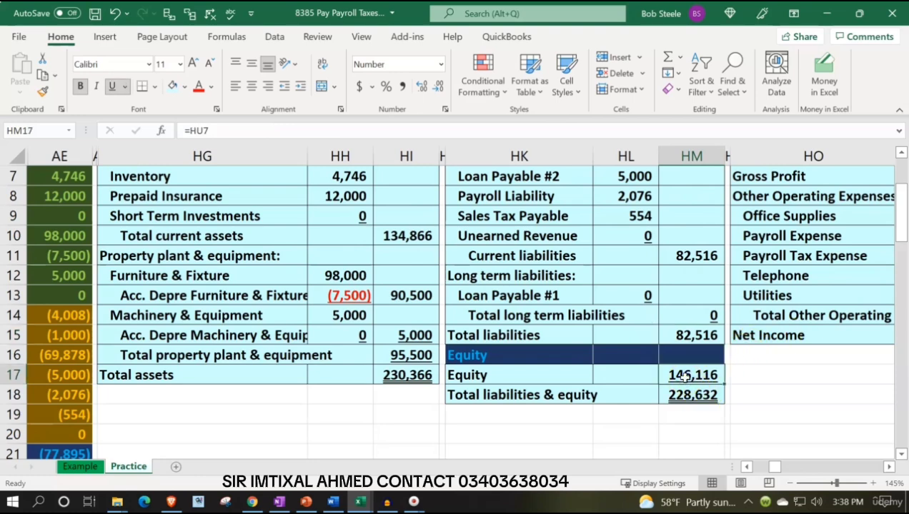
{"action": "key", "text": "Delete"}
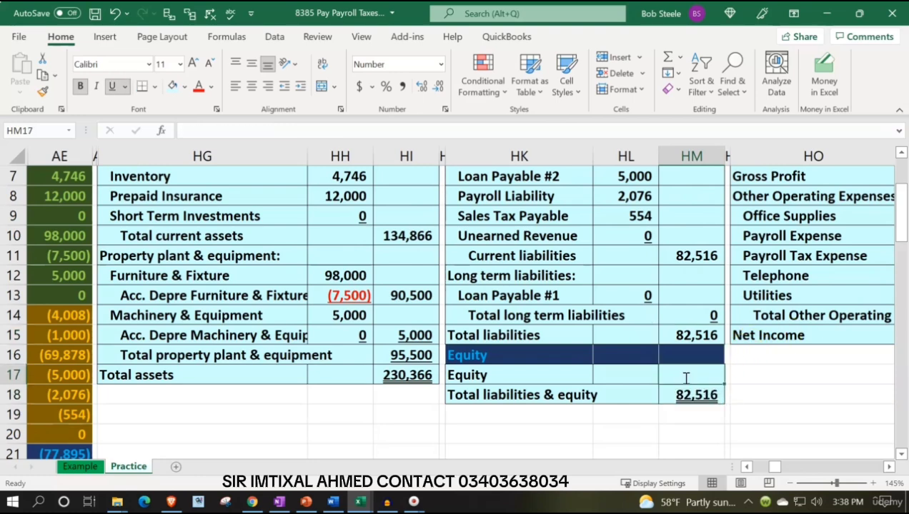
{"action": "type", "text": "-sum("}
{"action": "key", "text": "Left"}
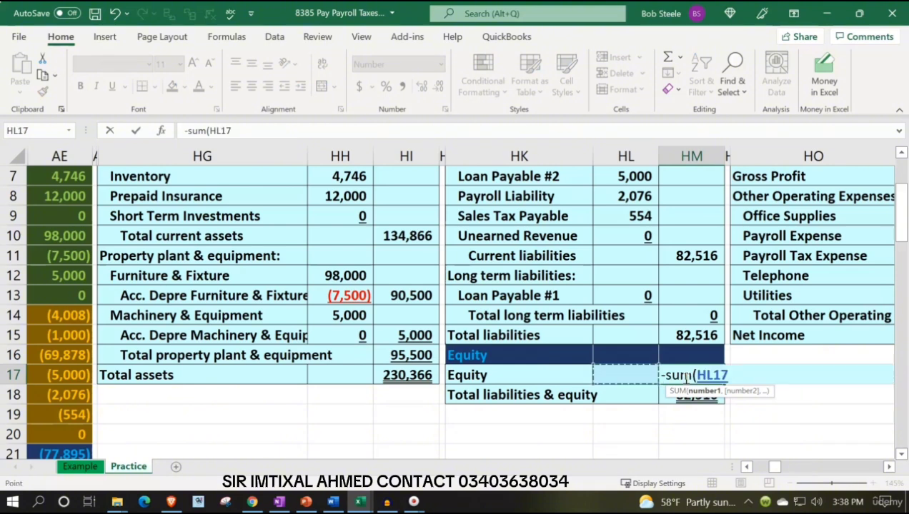
{"action": "key", "text": "Left"}
{"action": "key", "text": "Left"}
{"action": "key", "text": "Left"}
{"action": "key", "text": "Left"}
{"action": "key", "text": "Left"}
{"action": "key", "text": "Left"}
{"action": "key", "text": "Left"}
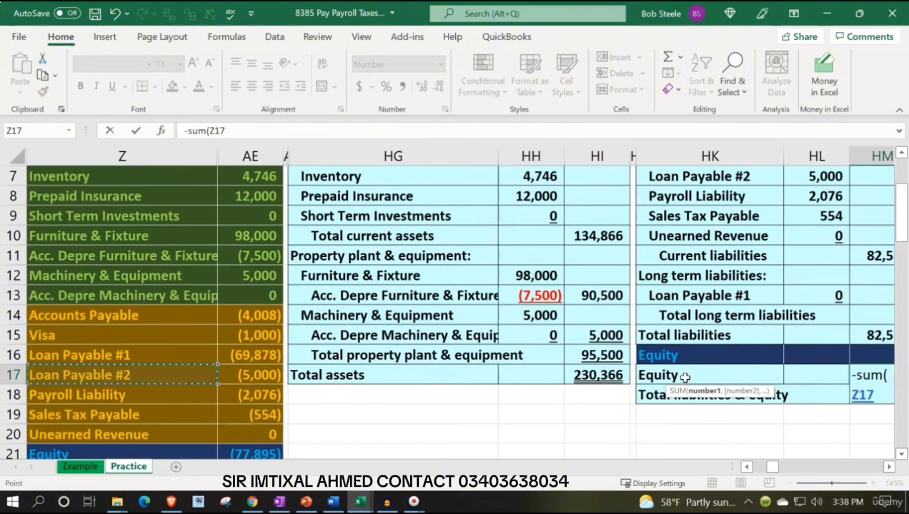
{"action": "key", "text": "Down"}
{"action": "key", "text": "Down"}
{"action": "key", "text": "Down"}
{"action": "key", "text": "Down"}
{"action": "key", "text": "Down"}
{"action": "key", "text": "Down"}
{"action": "key", "text": "Right"}
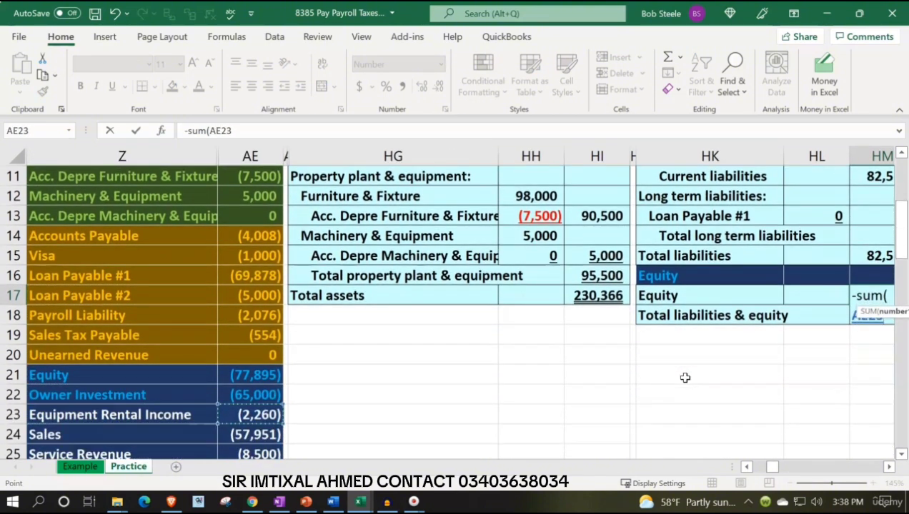
{"action": "key", "text": "Up"}
{"action": "key", "text": "Up"}
{"action": "key", "text": "shift+Down"}
{"action": "key", "text": "shift+Down"}
{"action": "key", "text": "shift+Down"}
{"action": "key", "text": "shift+Down"}
{"action": "key", "text": "shift+Down"}
{"action": "key", "text": "shift+Down"}
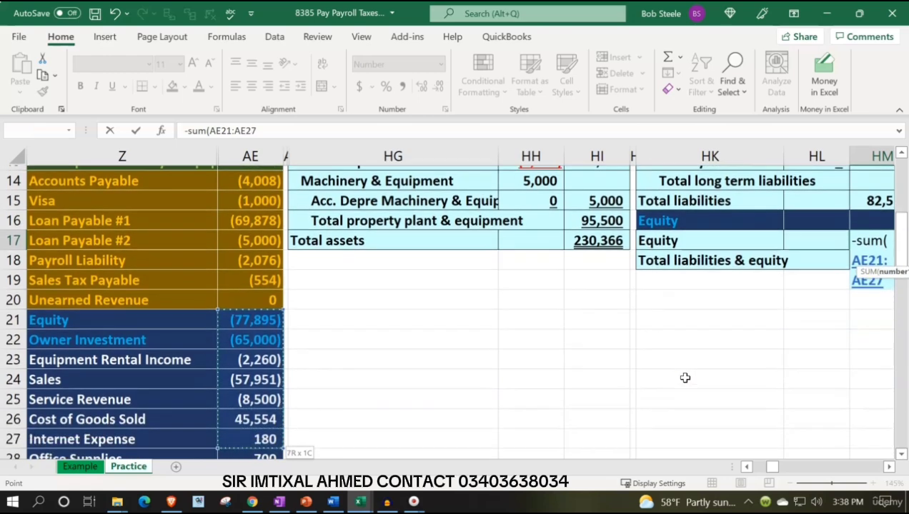
{"action": "key", "text": "shift+Down"}
{"action": "key", "text": "shift+Down"}
{"action": "key", "text": "shift+Down"}
{"action": "key", "text": "shift+Down"}
{"action": "key", "text": "shift+Down"}
{"action": "key", "text": "shift+Down"}
{"action": "key", "text": "shift+Down"}
{"action": "key", "text": "shift+Down"}
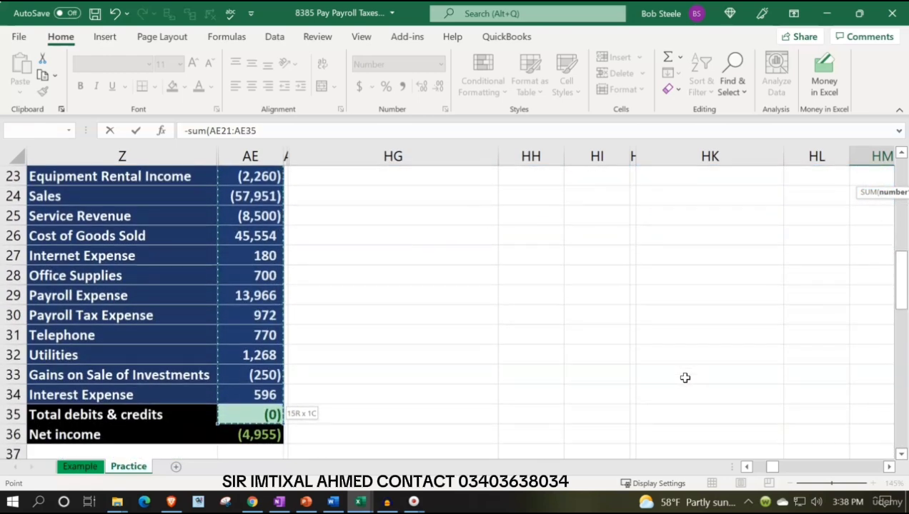
{"action": "key", "text": "shift+Up"}
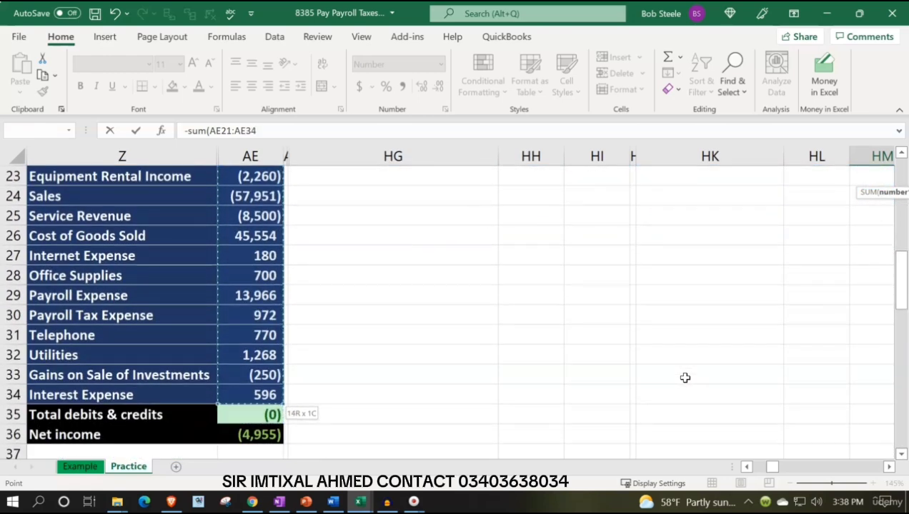
{"action": "key", "text": "Return"}
Check the Total liabilities & equity amount in HM18 against Total assets in HI17.
{"action": "key", "text": "Up"}
{"action": "key", "text": "Up"}
{"action": "key", "text": "Up"}
{"action": "key", "text": "Up"}
{"action": "key", "text": "Up"}
{"action": "key", "text": "Up"}
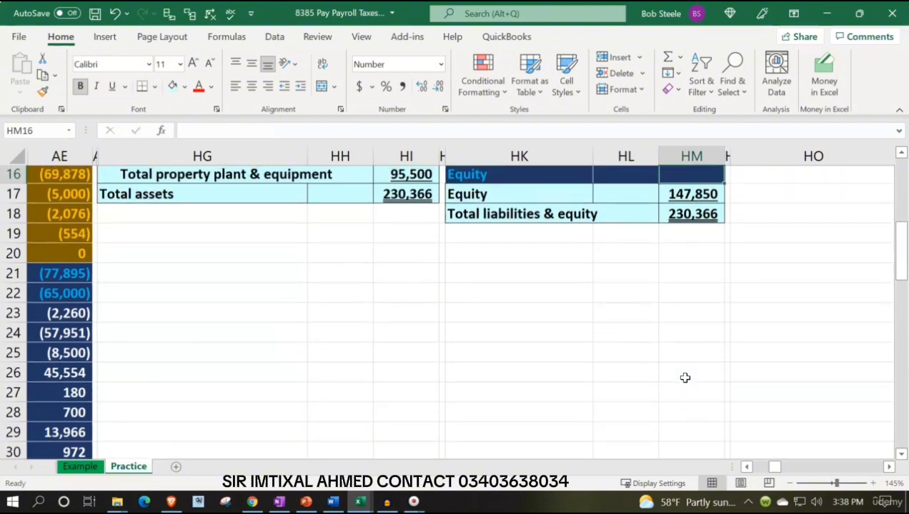
{"action": "key", "text": "Down"}
{"action": "key", "text": "Down"}
{"action": "key", "text": "Down"}
{"action": "key", "text": "Down"}
{"action": "key", "text": "Down"}
{"action": "key", "text": "Down"}
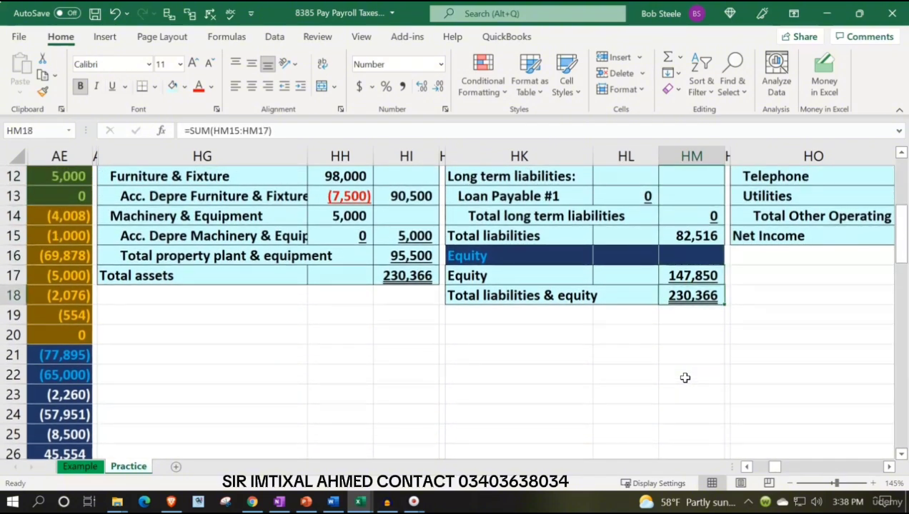
{"action": "key", "text": "Left"}
{"action": "key", "text": "Left"}
{"action": "key", "text": "Left"}
{"action": "key", "text": "Left"}
{"action": "key", "text": "Up"}
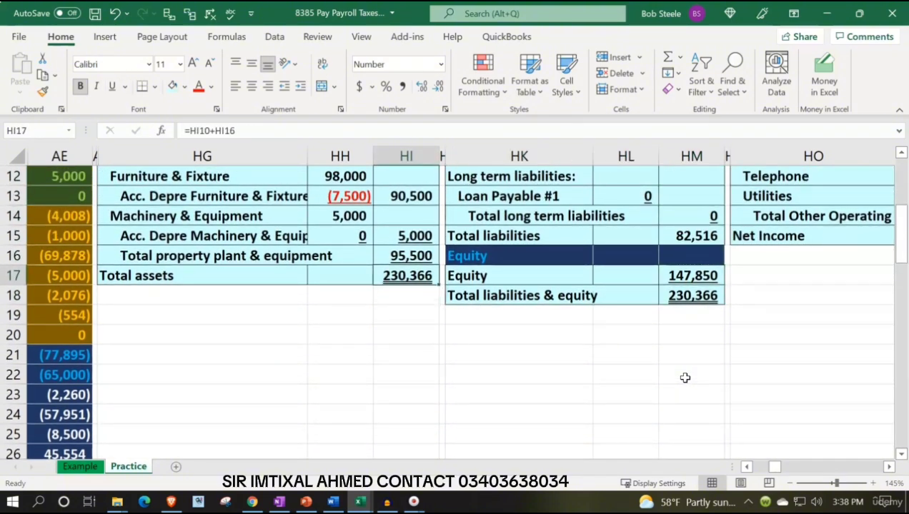
Hide the balance sheet columns HG through HN so the income statement sits beside the trial balance.
{"action": "scroll", "coordinate": [685, 378], "scroll_direction": "up", "scroll_amount": 4}
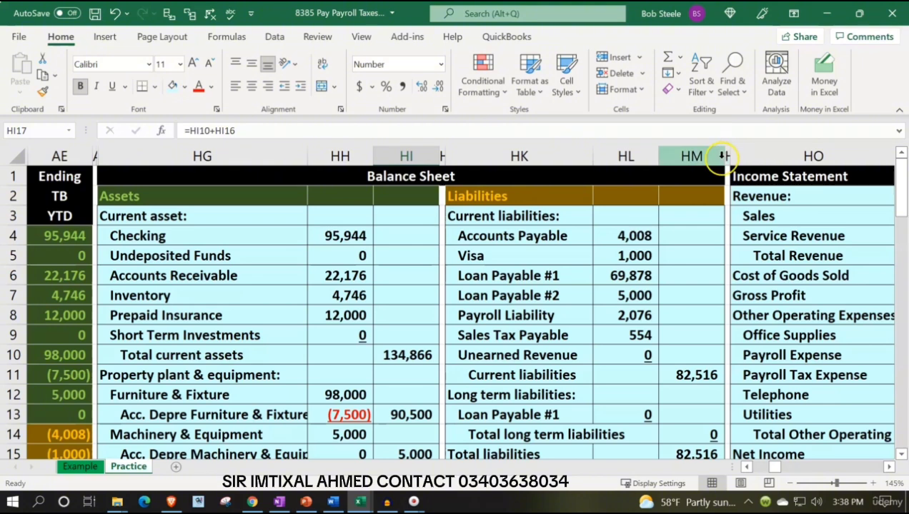
{"action": "left_click_drag", "start_coordinate": [723, 156], "coordinate": [266, 157]}
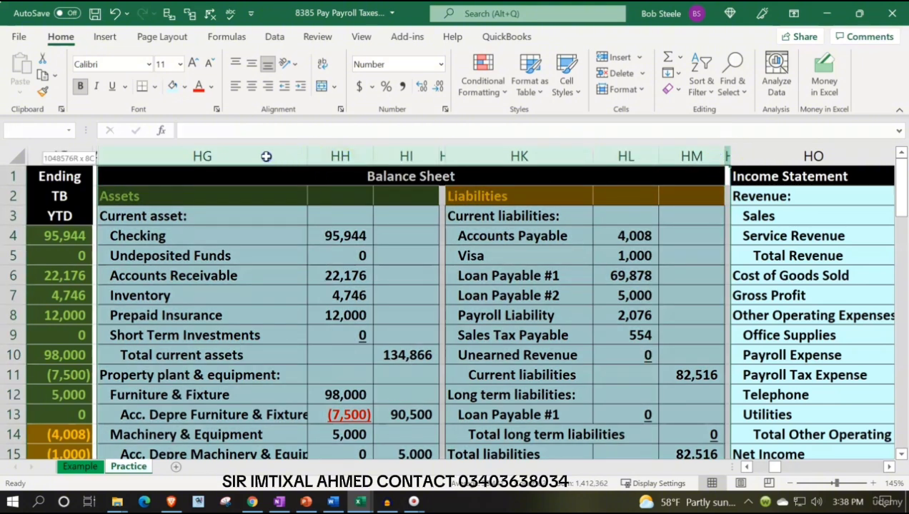
{"action": "right_click", "coordinate": [227, 249]}
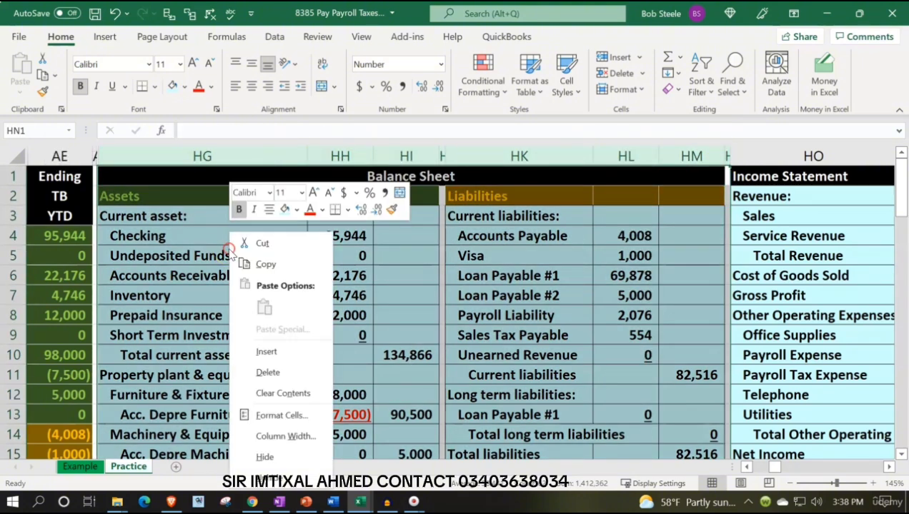
{"action": "left_click", "coordinate": [305, 457]}
Compare the income statement lines with the trial balance income accounts to find missing accounts.
{"action": "left_click", "coordinate": [306, 379]}
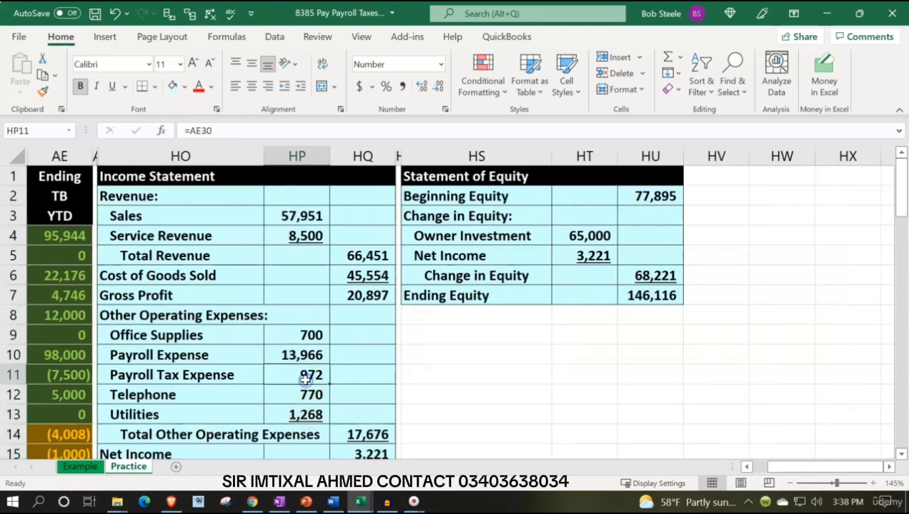
{"action": "key", "text": "Left"}
{"action": "key", "text": "Left"}
{"action": "key", "text": "Left"}
{"action": "key", "text": "Left"}
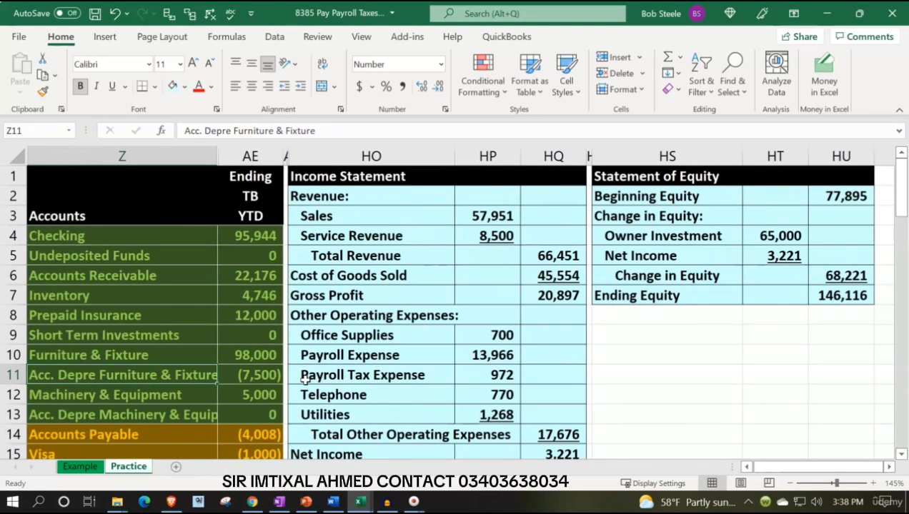
{"action": "scroll", "coordinate": [213, 380], "scroll_direction": "down", "scroll_amount": 4}
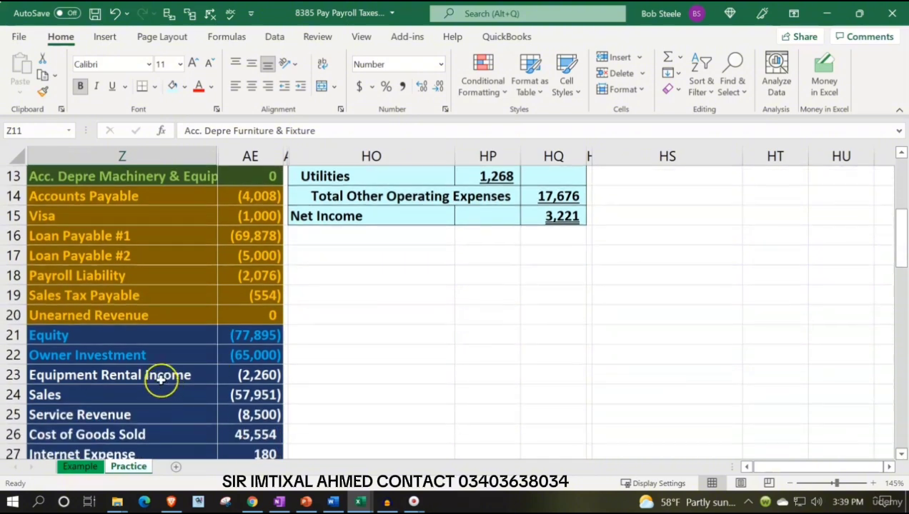
{"action": "left_click", "coordinate": [171, 376]}
Insert blank cells at HO3:HQ3 above Sales in the income statement, shifting the existing cells down.
{"action": "scroll", "coordinate": [196, 388], "scroll_direction": "up", "scroll_amount": 4}
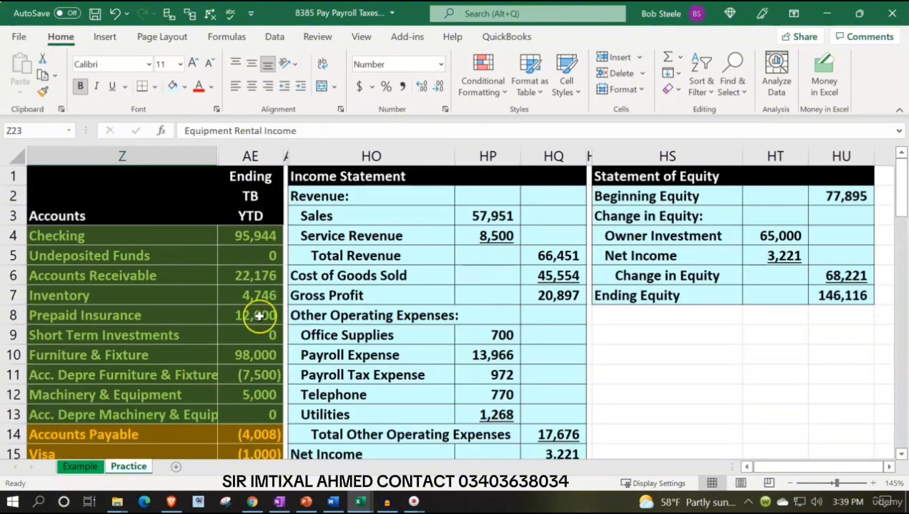
{"action": "left_click_drag", "start_coordinate": [311, 218], "coordinate": [529, 212]}
{"action": "right_click", "coordinate": [529, 213]}
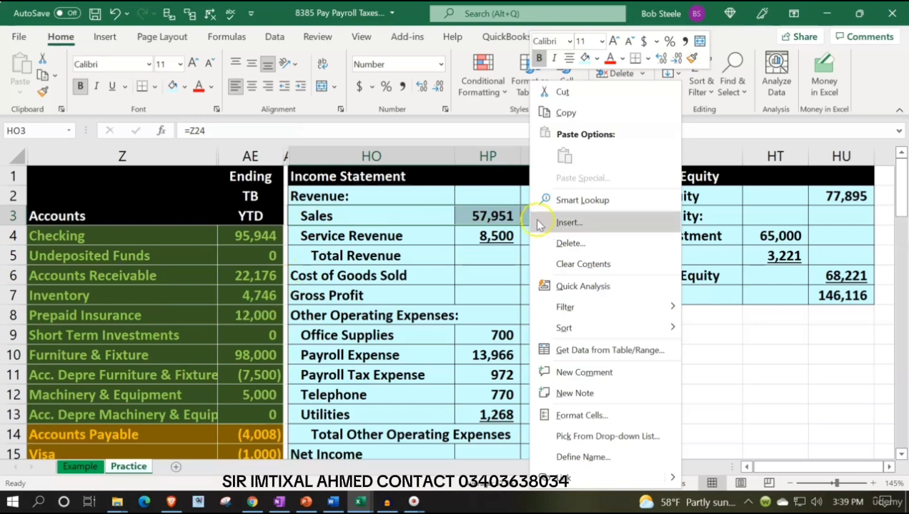
{"action": "left_click", "coordinate": [535, 223]}
{"action": "left_click", "coordinate": [523, 235]}
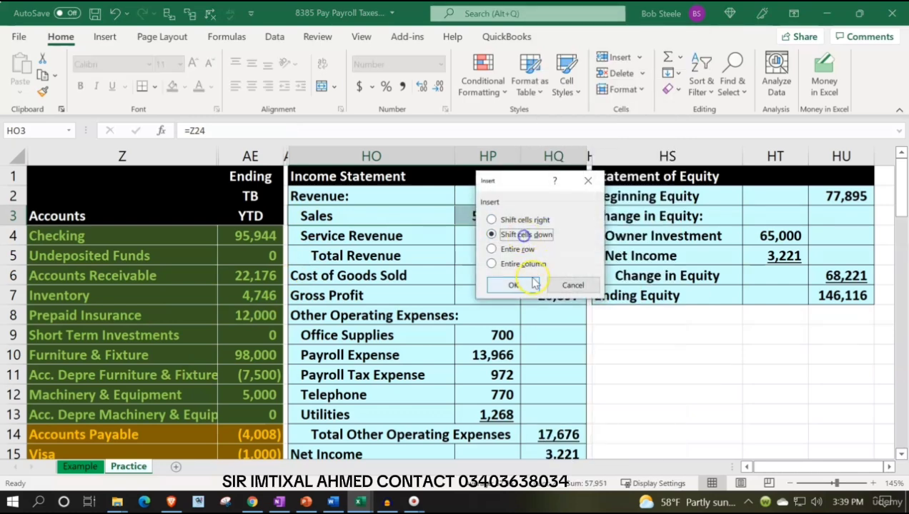
Insert blank income statement cells above Sales, shifting existing cells down, and link HO3 to the Equipment Rental Income label in Z23.
{"action": "left_click", "coordinate": [529, 285]}
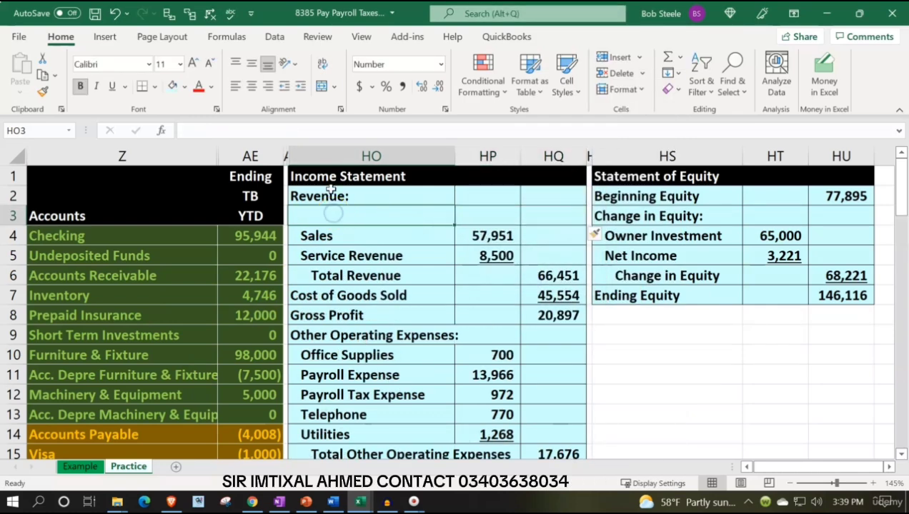
{"action": "type", "text": "="}
{"action": "key", "text": "Down"}
{"action": "key", "text": "Down"}
{"action": "key", "text": "Down"}
{"action": "key", "text": "Down"}
{"action": "key", "text": "Down"}
{"action": "key", "text": "Down"}
{"action": "key", "text": "Down"}
{"action": "key", "text": "Down"}
{"action": "key", "text": "Down"}
{"action": "key", "text": "Down"}
{"action": "key", "text": "Down"}
{"action": "key", "text": "Down"}
{"action": "key", "text": "Down"}
{"action": "key", "text": "Down"}
{"action": "key", "text": "Down"}
{"action": "key", "text": "Down"}
{"action": "key", "text": "Down"}
{"action": "key", "text": "Down"}
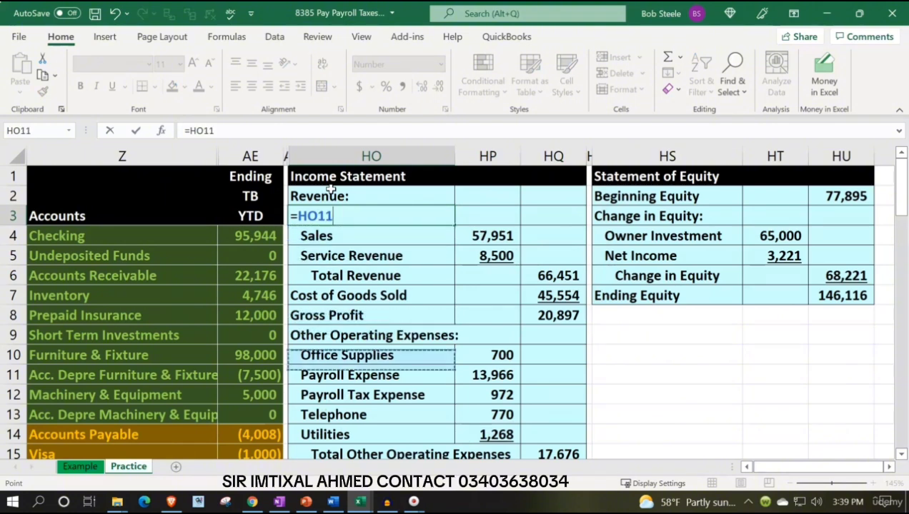
{"action": "key", "text": "Down"}
{"action": "key", "text": "Down"}
{"action": "key", "text": "Down"}
{"action": "key", "text": "Left"}
{"action": "key", "text": "Left"}
{"action": "key", "text": "Left"}
{"action": "key", "text": "Up"}
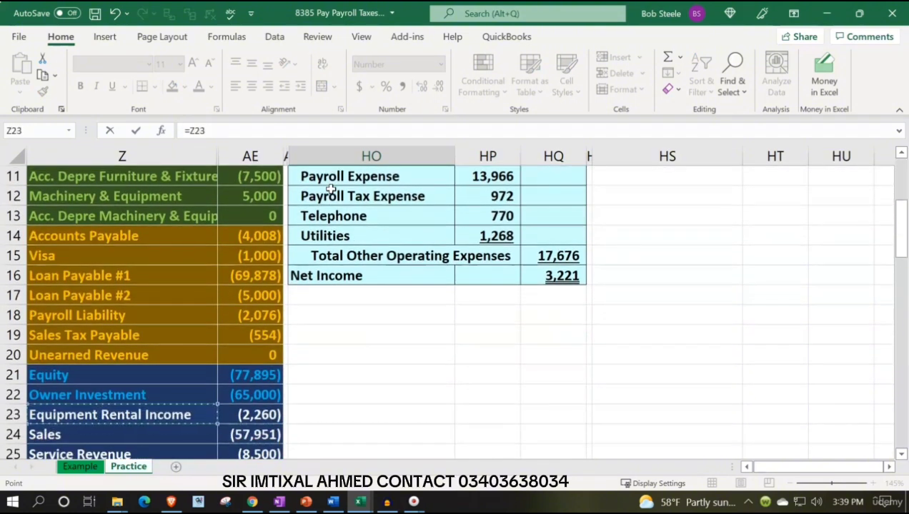
{"action": "key", "text": "Return"}
{"action": "key", "text": "Up"}
{"action": "key", "text": "Up"}
{"action": "key", "text": "Up"}
{"action": "key", "text": "Right"}
{"action": "key", "text": "Down"}
{"action": "key", "text": "Down"}
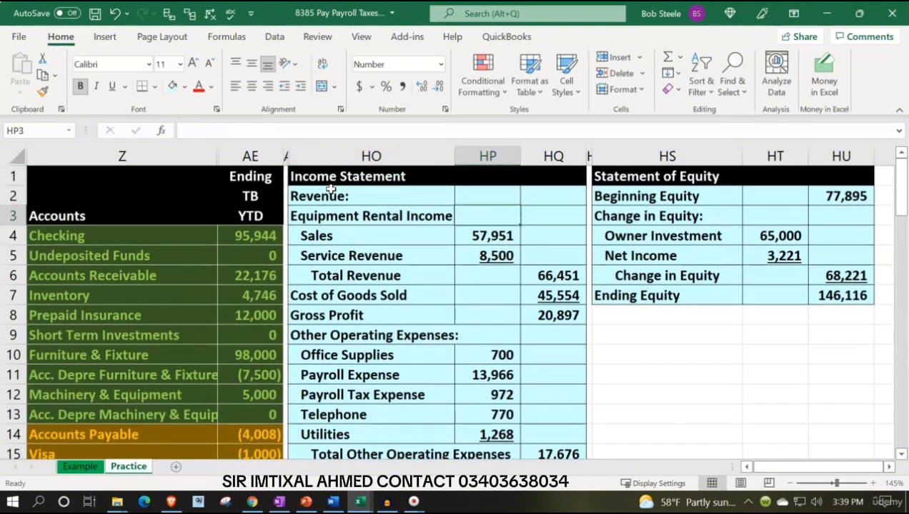
{"action": "type", "text": "="}
{"action": "key", "text": "Down"}
{"action": "key", "text": "Down"}
{"action": "key", "text": "Down"}
{"action": "key", "text": "Down"}
{"action": "key", "text": "Down"}
{"action": "key", "text": "Down"}
{"action": "key", "text": "Down"}
{"action": "key", "text": "Down"}
{"action": "key", "text": "Down"}
{"action": "key", "text": "Down"}
{"action": "key", "text": "Down"}
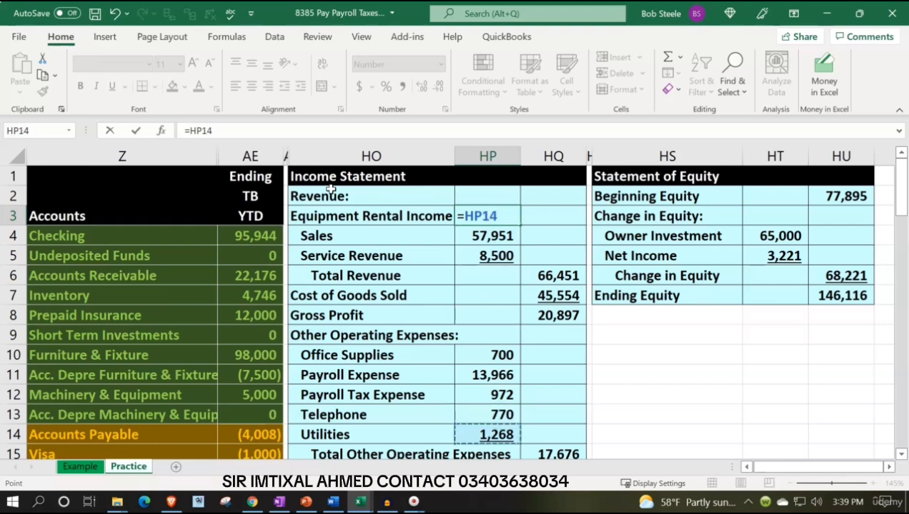
{"action": "key", "text": "BackSpace"}
{"action": "key", "text": "BackSpace"}
{"action": "key", "text": "BackSpace"}
{"action": "key", "text": "BackSpace"}
{"action": "key", "text": "BackSpace"}
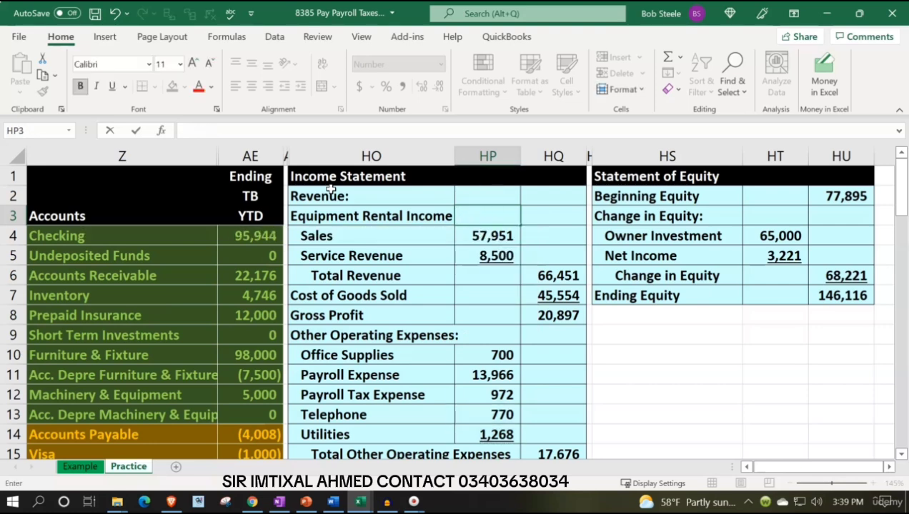
Set the Equipment Rental Income amount in HP3 to the negative of its trial balance balance in AE23.
{"action": "type", "text": "-"}
{"action": "key", "text": "Down"}
{"action": "key", "text": "Down"}
{"action": "key", "text": "Down"}
{"action": "key", "text": "Down"}
{"action": "key", "text": "Down"}
{"action": "key", "text": "Down"}
{"action": "key", "text": "Down"}
{"action": "key", "text": "Down"}
{"action": "key", "text": "Down"}
{"action": "key", "text": "Down"}
{"action": "key", "text": "Down"}
{"action": "key", "text": "Down"}
{"action": "key", "text": "Down"}
{"action": "key", "text": "Down"}
{"action": "key", "text": "Down"}
{"action": "key", "text": "Down"}
{"action": "key", "text": "Down"}
{"action": "key", "text": "Down"}
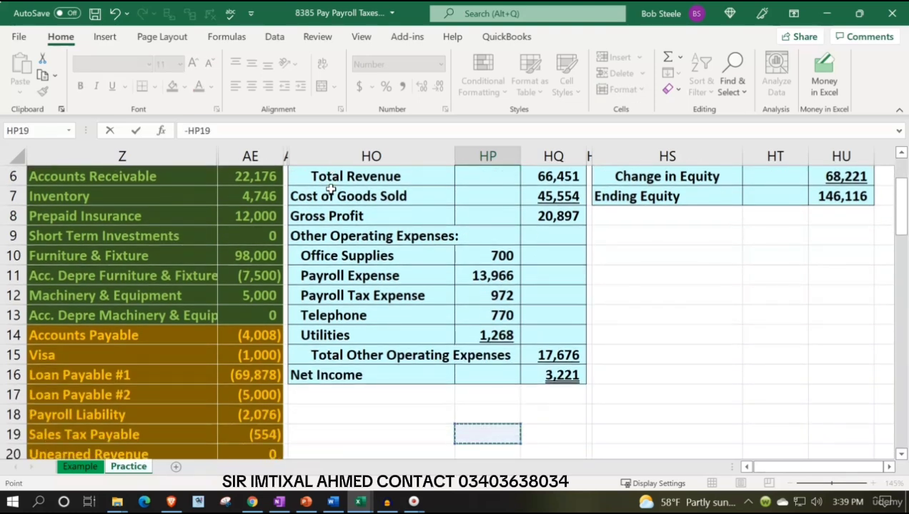
{"action": "key", "text": "Left"}
{"action": "key", "text": "Left"}
{"action": "key", "text": "Down"}
{"action": "key", "text": "Down"}
{"action": "key", "text": "Down"}
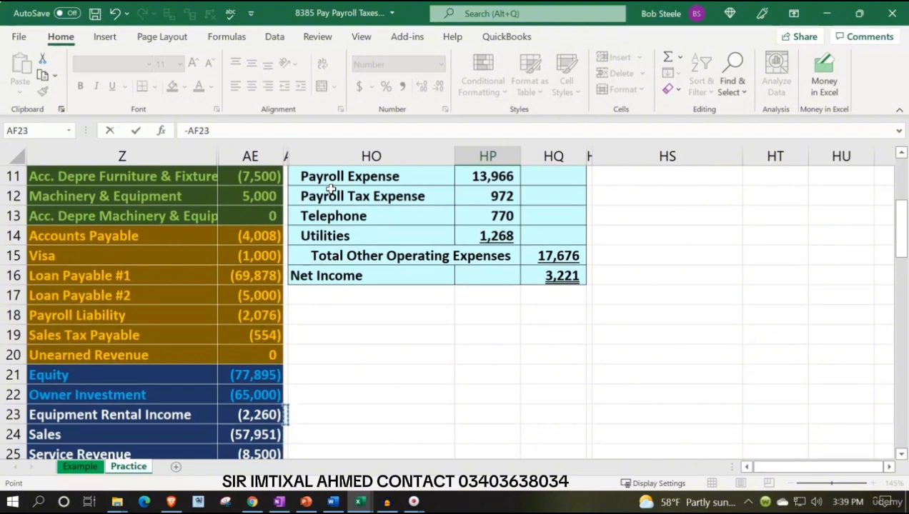
{"action": "key", "text": "Return"}
{"action": "key", "text": "Up"}
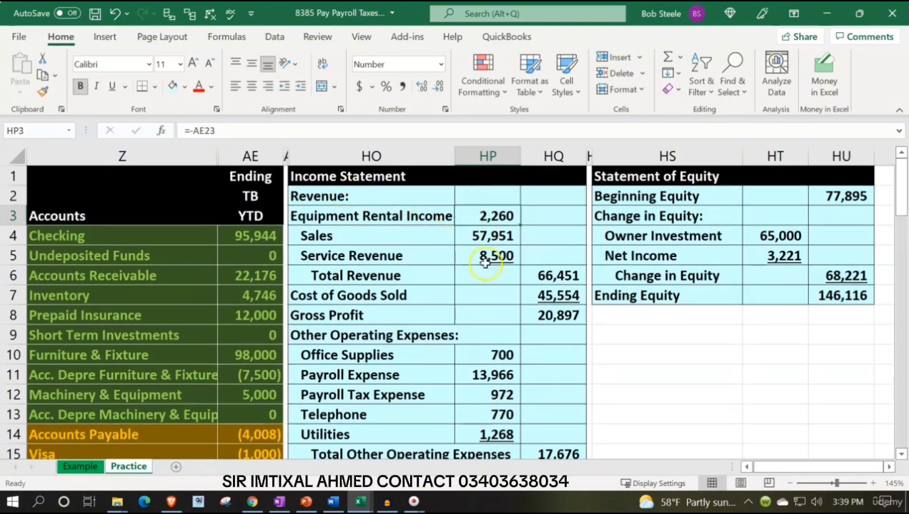
Update Total Revenue in HQ6 to sum all three revenue lines, HP3:HP5.
{"action": "left_click", "coordinate": [547, 269]}
{"action": "key", "text": "alt+equal"}
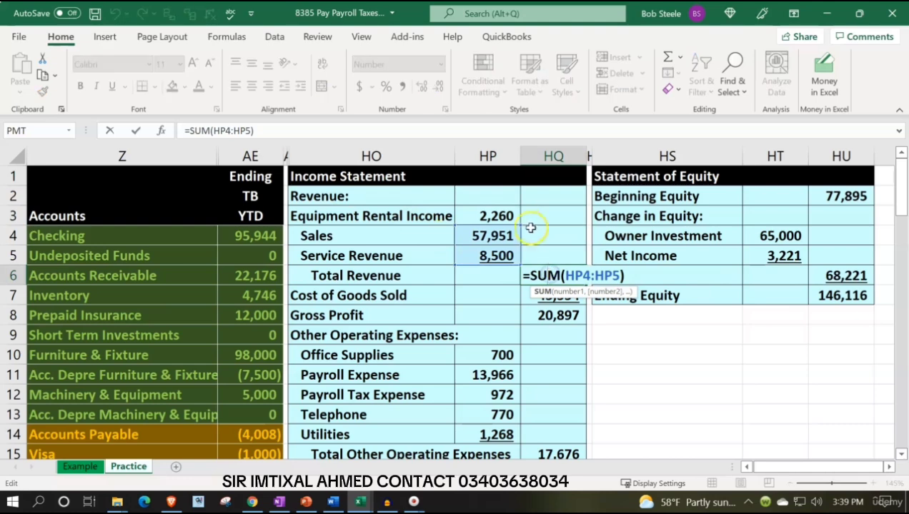
{"action": "left_click_drag", "start_coordinate": [522, 219], "coordinate": [524, 209]}
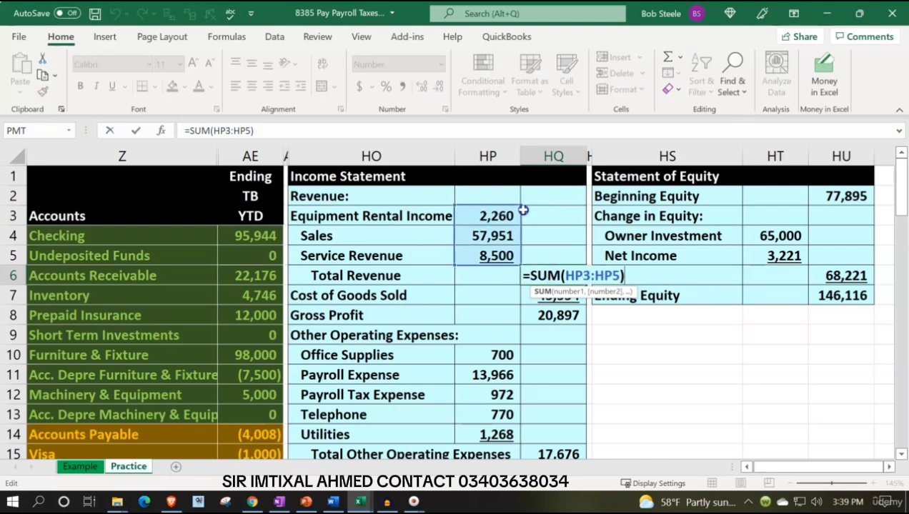
{"action": "key", "text": "Return"}
Review the Gross Profit formula and compare it with the sum of trial balance amounts from Equipment Rental Income through Cost of Goods Sold.
{"action": "scroll", "coordinate": [548, 385], "scroll_direction": "down", "scroll_amount": 4}
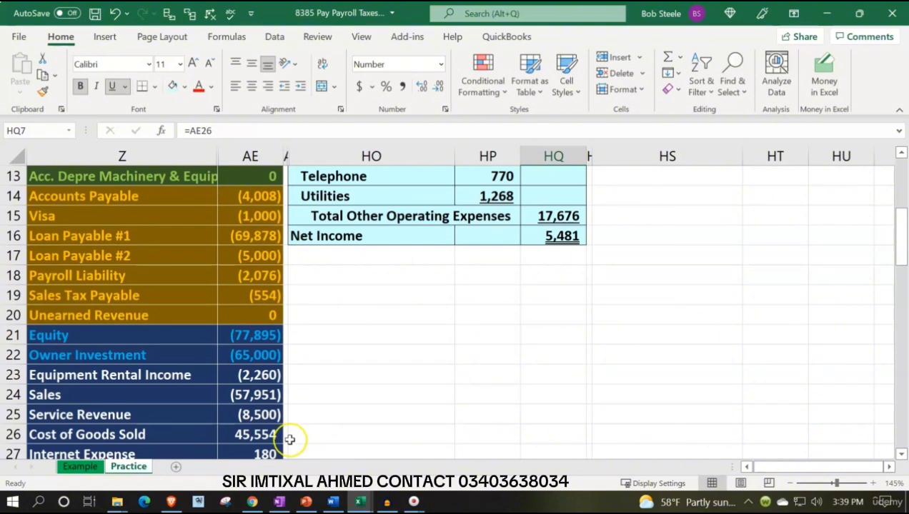
{"action": "scroll", "coordinate": [357, 391], "scroll_direction": "up", "scroll_amount": 3}
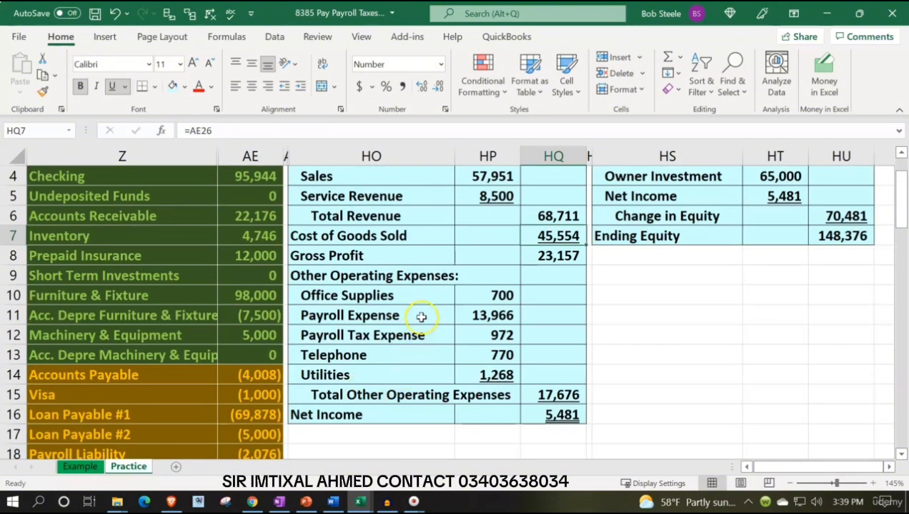
{"action": "double_click", "coordinate": [545, 256]}
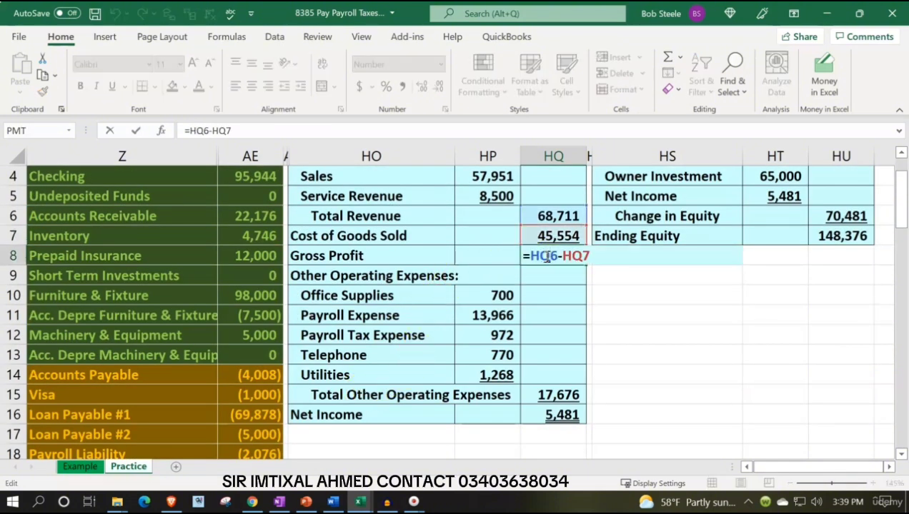
{"action": "key", "text": "Return"}
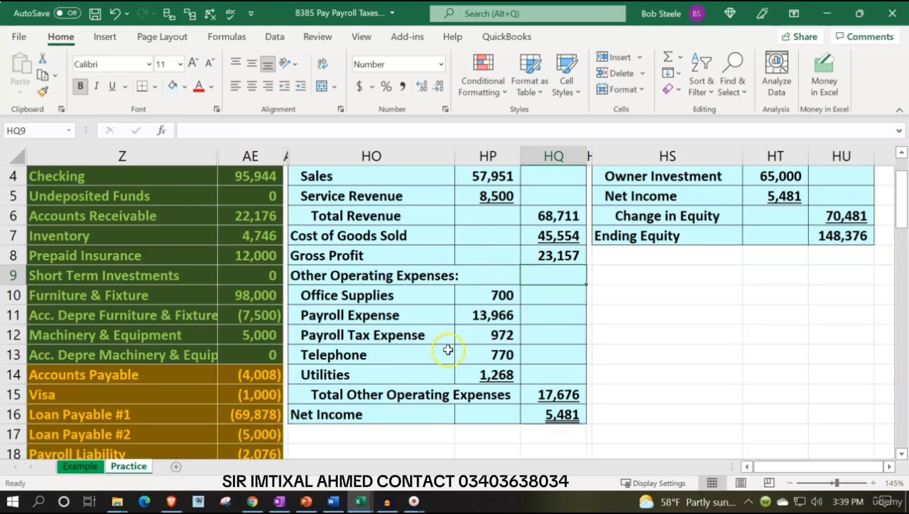
{"action": "scroll", "coordinate": [447, 351], "scroll_direction": "down", "scroll_amount": 4}
{"action": "left_click_drag", "start_coordinate": [259, 315], "coordinate": [255, 375]}
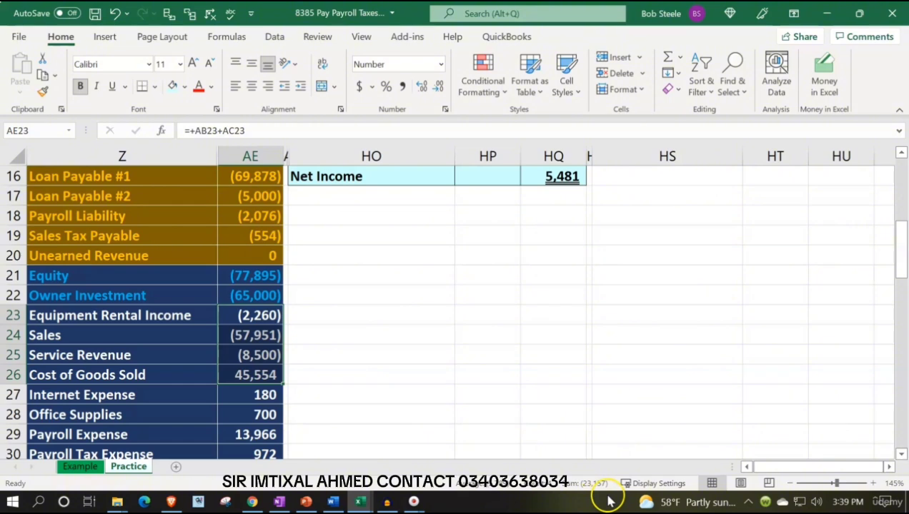
{"action": "scroll", "coordinate": [586, 398], "scroll_direction": "up", "scroll_amount": 4}
{"action": "left_click", "coordinate": [561, 257]}
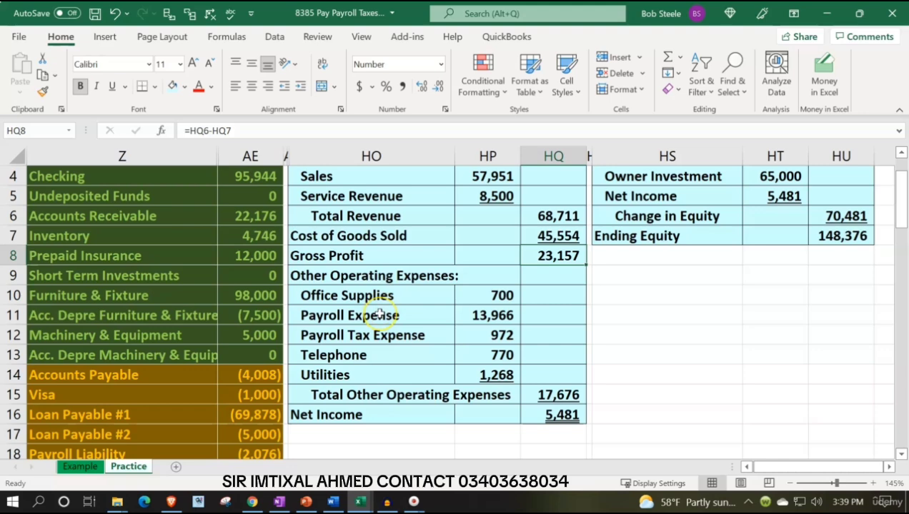
Move the Total Other Operating Expenses and Net Income rows, HO15:HQ16, down four rows to HO19:HQ20.
{"action": "scroll", "coordinate": [379, 314], "scroll_direction": "down", "scroll_amount": 2}
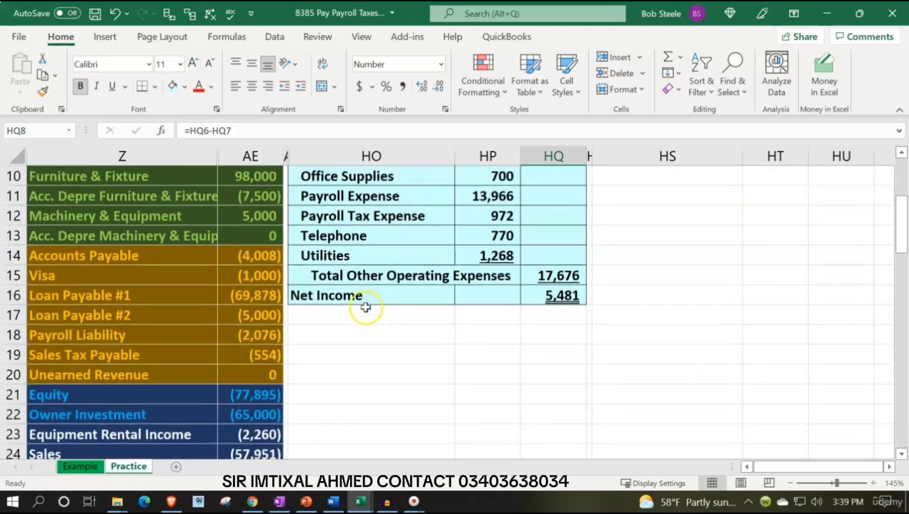
{"action": "left_click_drag", "start_coordinate": [355, 276], "coordinate": [544, 295]}
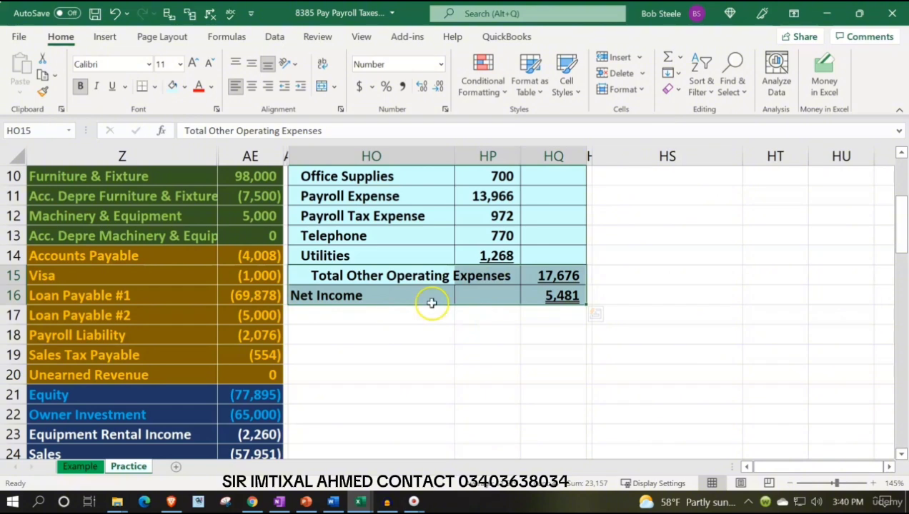
{"action": "left_click_drag", "start_coordinate": [436, 307], "coordinate": [436, 378]}
{"action": "left_click", "coordinate": [418, 316]}
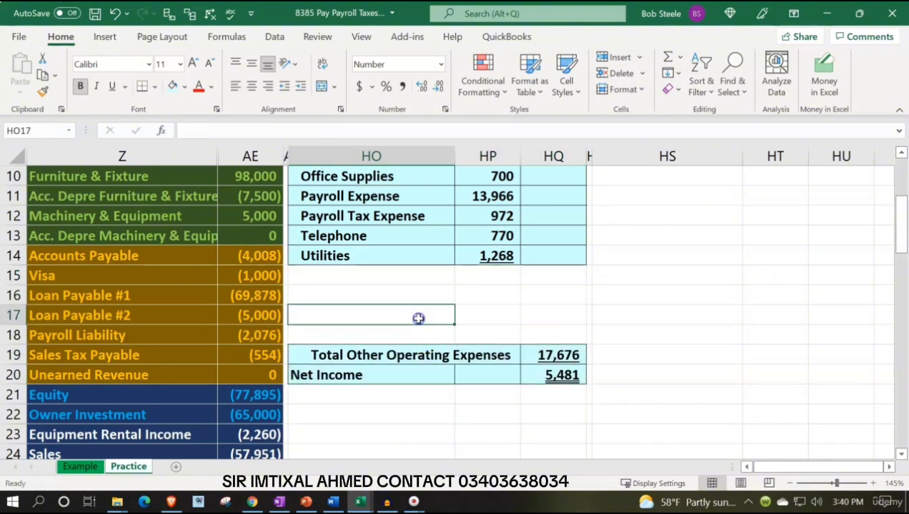
Clear the old operating expense labels and amounts in HO10:HP14.
{"action": "scroll", "coordinate": [386, 286], "scroll_direction": "up", "scroll_amount": 1}
{"action": "left_click_drag", "start_coordinate": [367, 237], "coordinate": [476, 314]}
{"action": "key", "text": "Delete"}
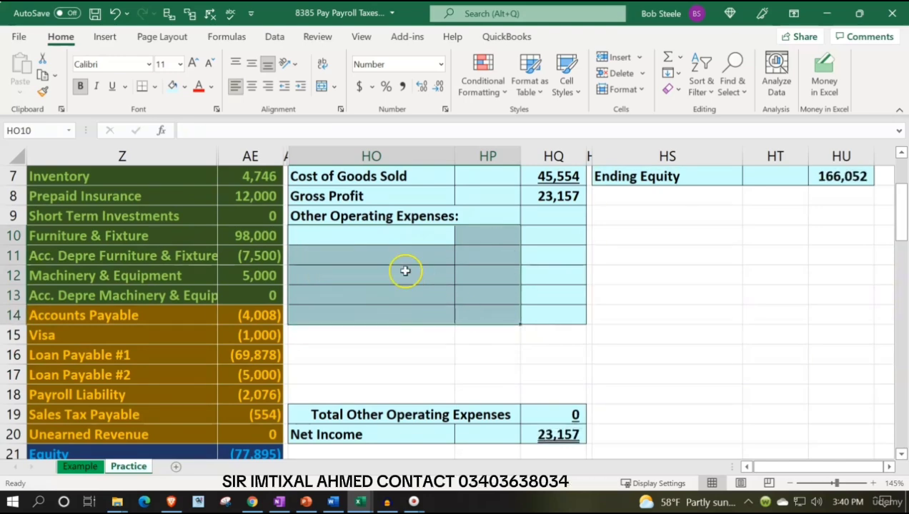
Link HO10 to the Internet Expense label in Z27 and fill the formula down to HO15 for the accounts through Utilities.
{"action": "left_click", "coordinate": [336, 234]}
{"action": "type", "text": "="}
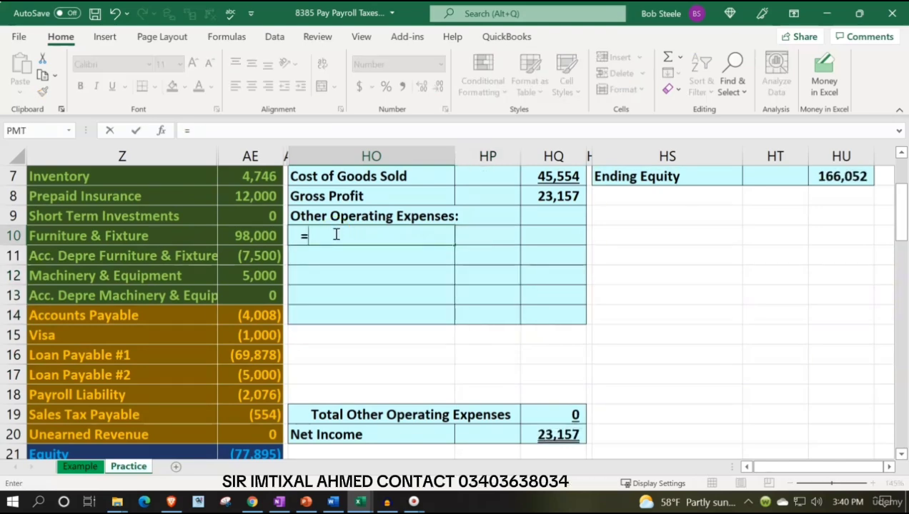
{"action": "key", "text": "Down"}
{"action": "key", "text": "Down"}
{"action": "key", "text": "Down"}
{"action": "key", "text": "Down"}
{"action": "key", "text": "Down"}
{"action": "key", "text": "Down"}
{"action": "key", "text": "Down"}
{"action": "key", "text": "Down"}
{"action": "key", "text": "Down"}
{"action": "key", "text": "Down"}
{"action": "key", "text": "Down"}
{"action": "key", "text": "Down"}
{"action": "key", "text": "Down"}
{"action": "key", "text": "Down"}
{"action": "key", "text": "Down"}
{"action": "key", "text": "Down"}
{"action": "key", "text": "Down"}
{"action": "key", "text": "Down"}
{"action": "key", "text": "Down"}
{"action": "key", "text": "Down"}
{"action": "key", "text": "Down"}
{"action": "key", "text": "Down"}
{"action": "key", "text": "Down"}
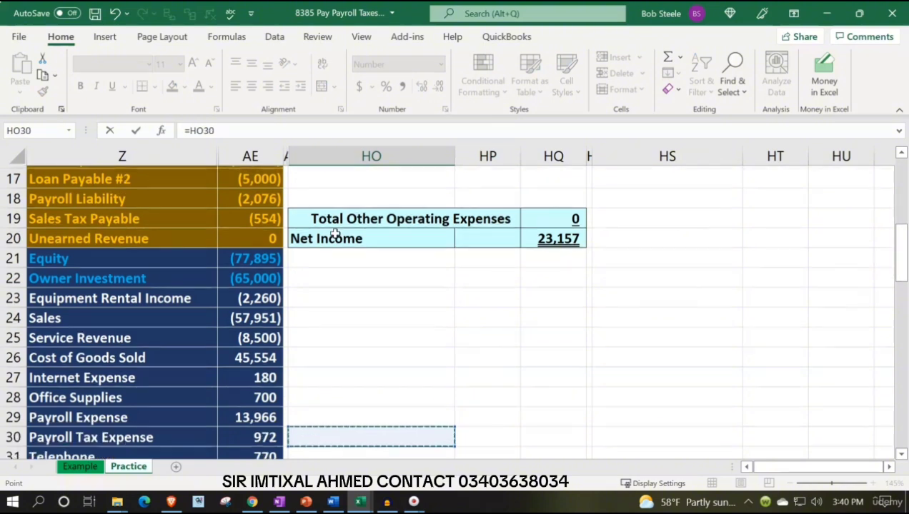
{"action": "key", "text": "Left"}
{"action": "key", "text": "Left"}
{"action": "key", "text": "Up"}
{"action": "key", "text": "Up"}
{"action": "key", "text": "Up"}
{"action": "key", "text": "Up"}
{"action": "key", "text": "Up"}
{"action": "key", "text": "Up"}
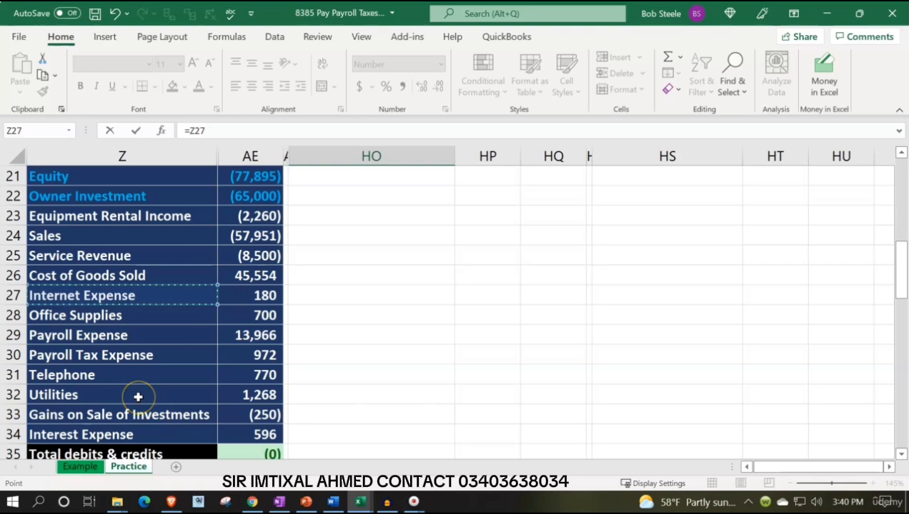
{"action": "key", "text": "Escape"}
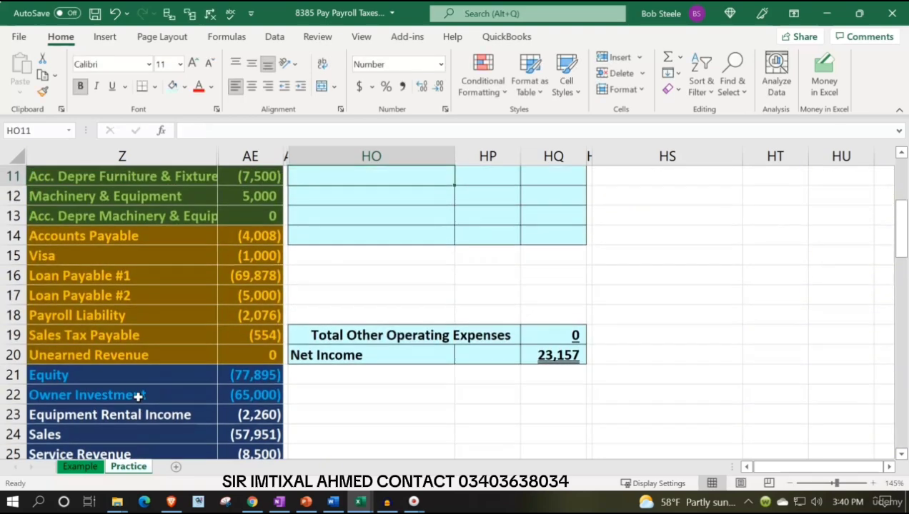
{"action": "scroll", "coordinate": [138, 397], "scroll_direction": "up", "scroll_amount": 3}
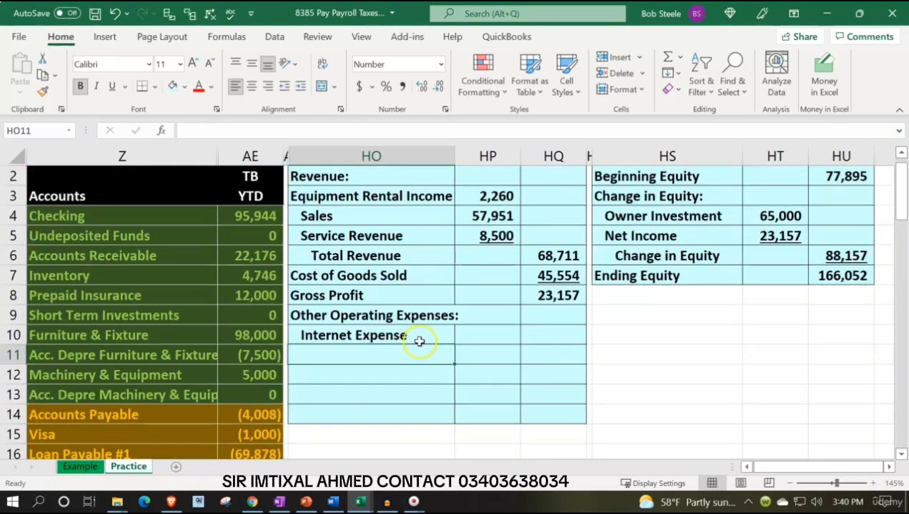
{"action": "left_click", "coordinate": [420, 341]}
{"action": "left_click_drag", "start_coordinate": [450, 345], "coordinate": [462, 373]}
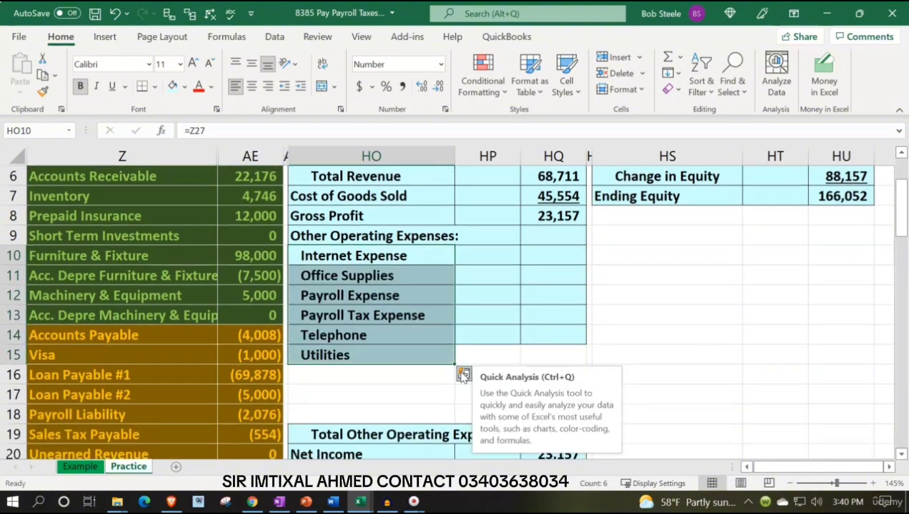
Link the Internet Expense amount in HP10 to its trial balance balance in AE27.
{"action": "left_click", "coordinate": [479, 256]}
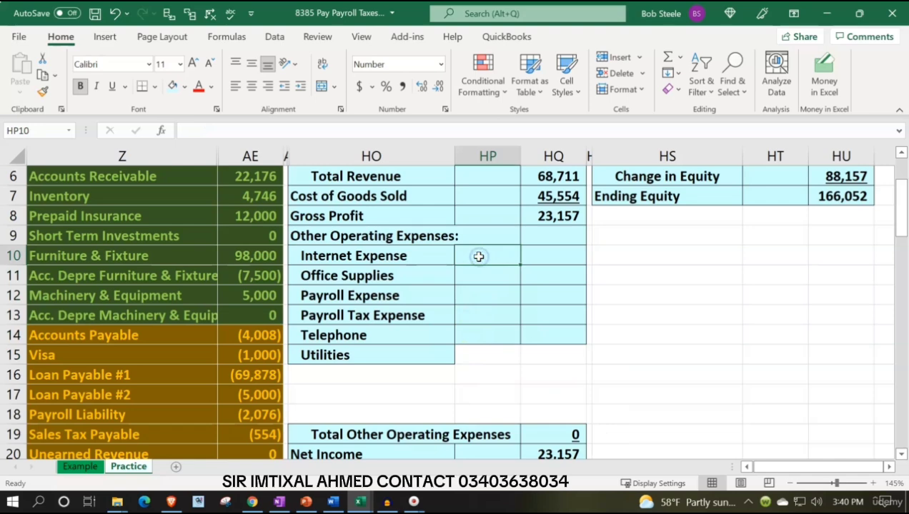
{"action": "type", "text": "="}
{"action": "key", "text": "Down"}
{"action": "key", "text": "Down"}
{"action": "key", "text": "Down"}
{"action": "key", "text": "Down"}
{"action": "key", "text": "Down"}
{"action": "key", "text": "Down"}
{"action": "key", "text": "Down"}
{"action": "key", "text": "Down"}
{"action": "key", "text": "Down"}
{"action": "key", "text": "Down"}
{"action": "key", "text": "Down"}
{"action": "key", "text": "Down"}
{"action": "key", "text": "Down"}
{"action": "key", "text": "Down"}
{"action": "key", "text": "Down"}
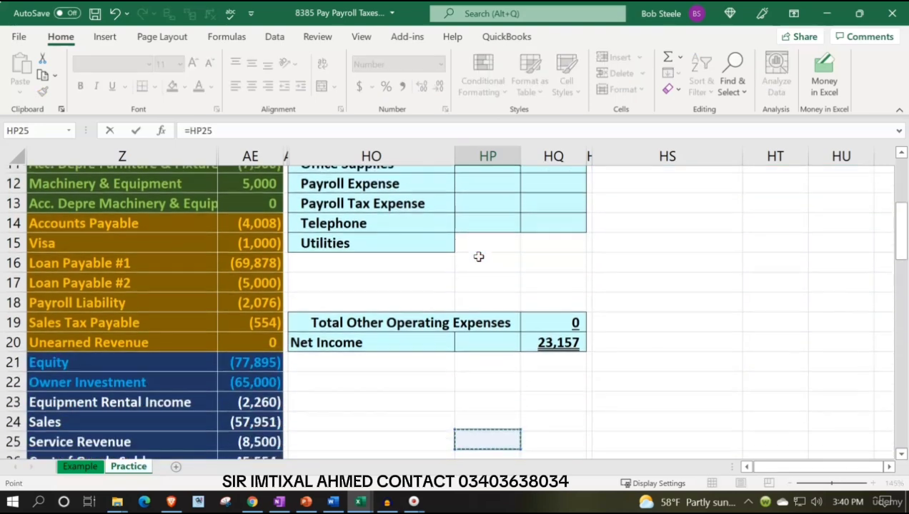
{"action": "key", "text": "Down"}
{"action": "key", "text": "Down"}
{"action": "key", "text": "Left"}
{"action": "key", "text": "Left"}
{"action": "key", "text": "Left"}
{"action": "key", "text": "Right"}
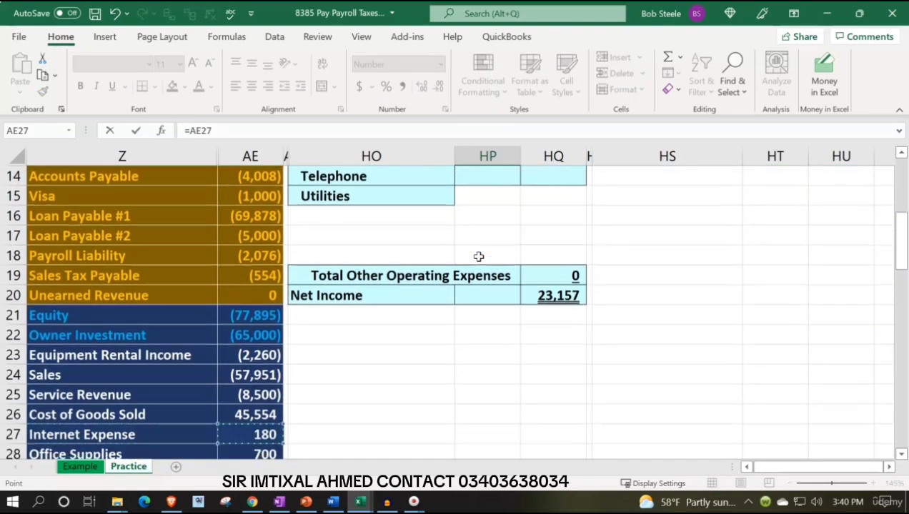
{"action": "key", "text": "Return"}
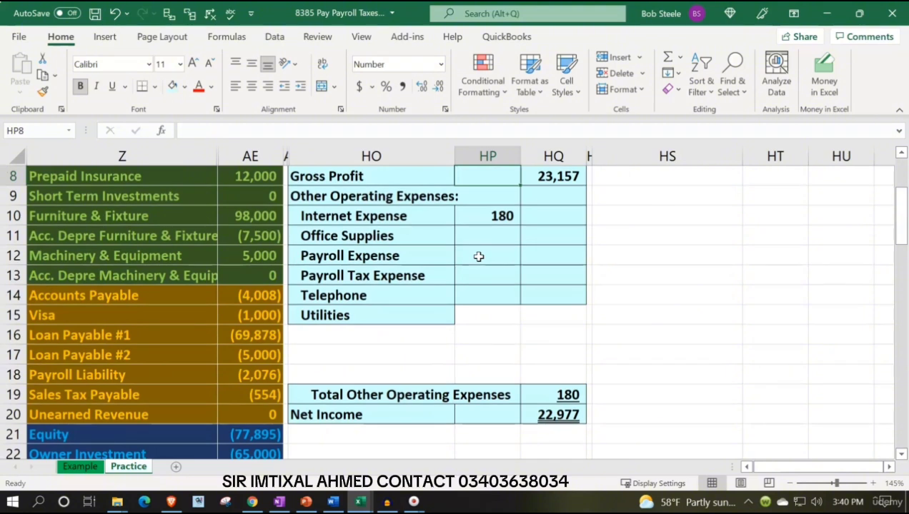
Fill the expense amount formula down from HP10 to HP15 and underline the Utilities amount.
{"action": "left_click", "coordinate": [504, 225]}
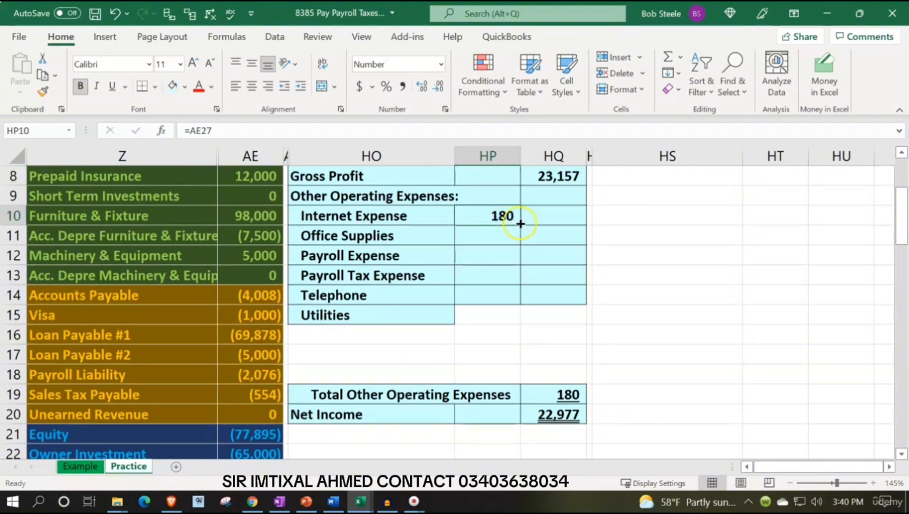
{"action": "left_click_drag", "start_coordinate": [520, 224], "coordinate": [522, 315]}
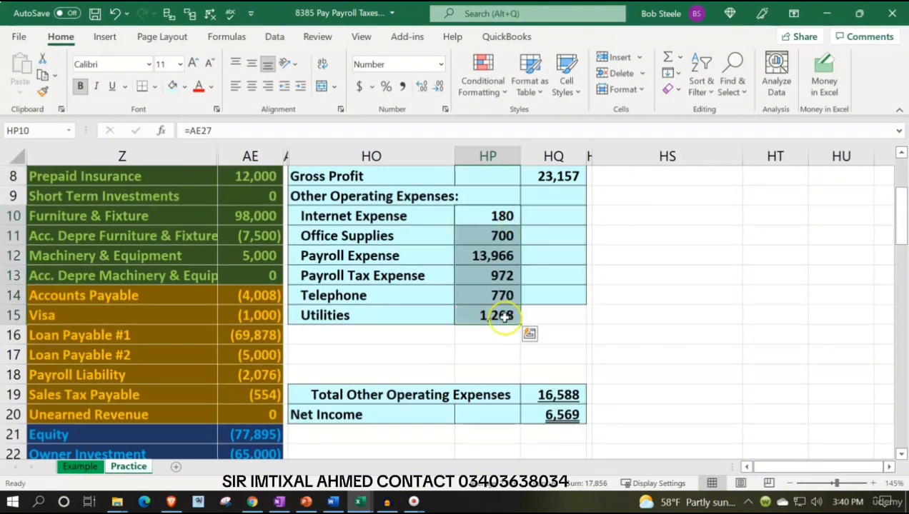
{"action": "left_click", "coordinate": [504, 319]}
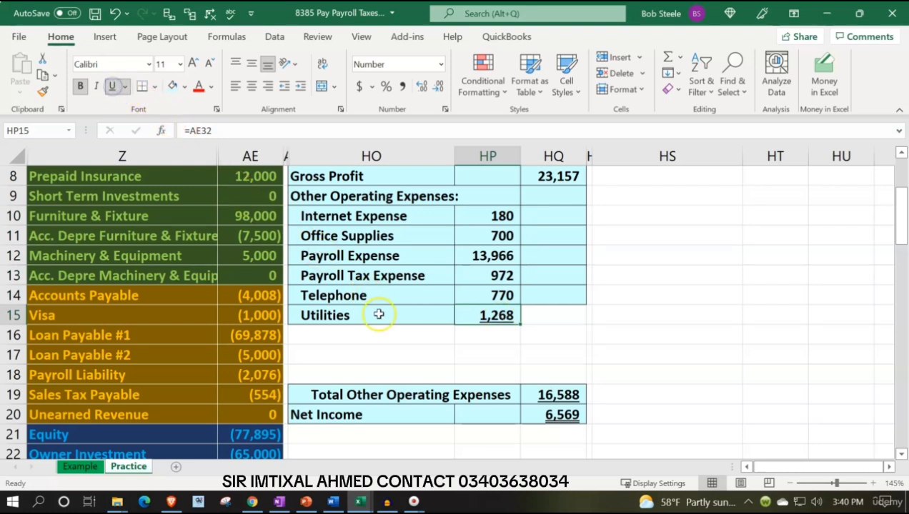
{"action": "left_click", "coordinate": [370, 338]}
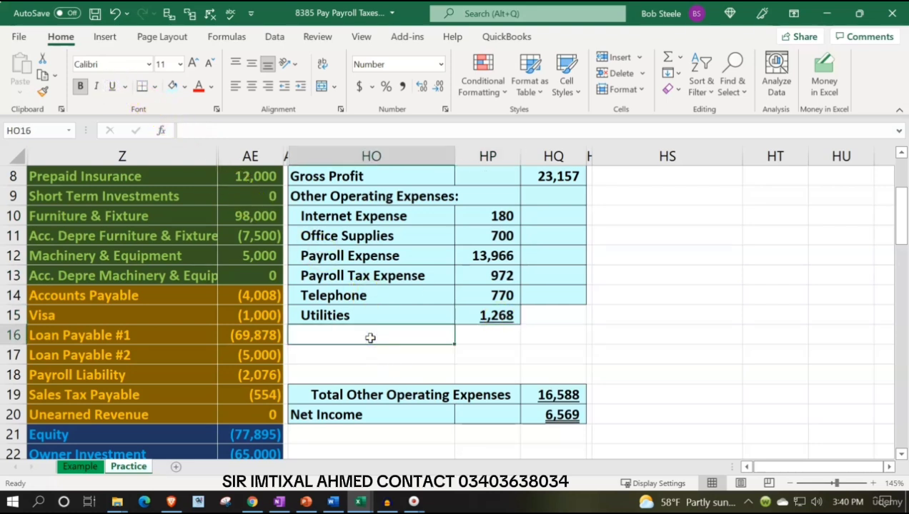
{"action": "type", "text": "Total "}
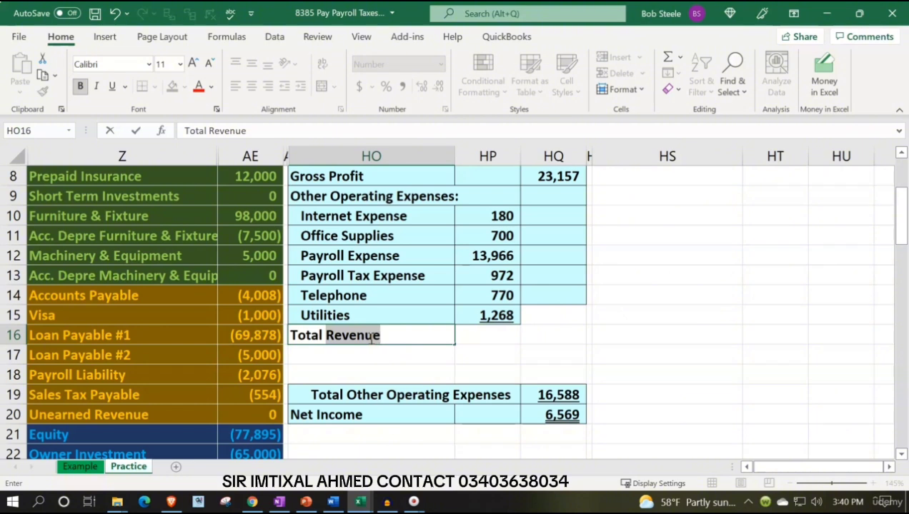
{"action": "type", "text": "Other Operation Expenses"}
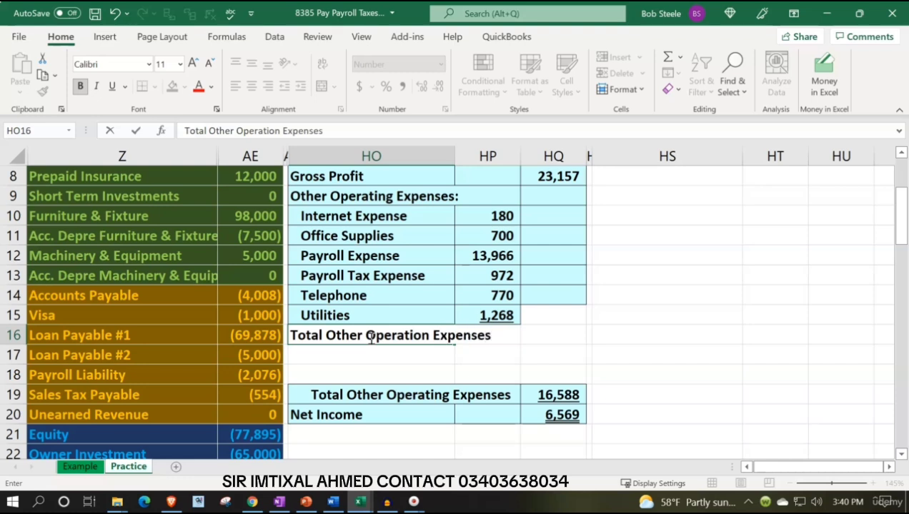
{"action": "key", "text": "Tab"}
{"action": "left_click", "coordinate": [365, 330]}
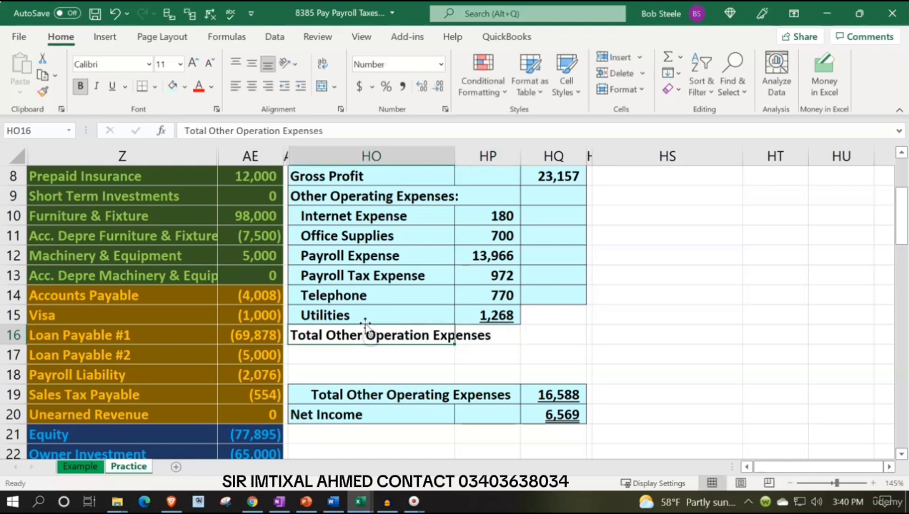
{"action": "left_click", "coordinate": [301, 85]}
{"action": "left_click", "coordinate": [301, 86]}
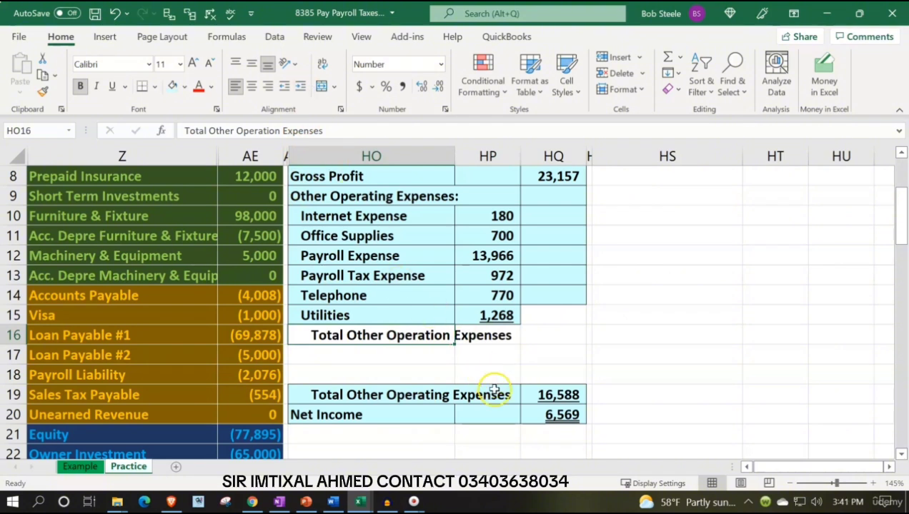
{"action": "key", "text": "Delete"}
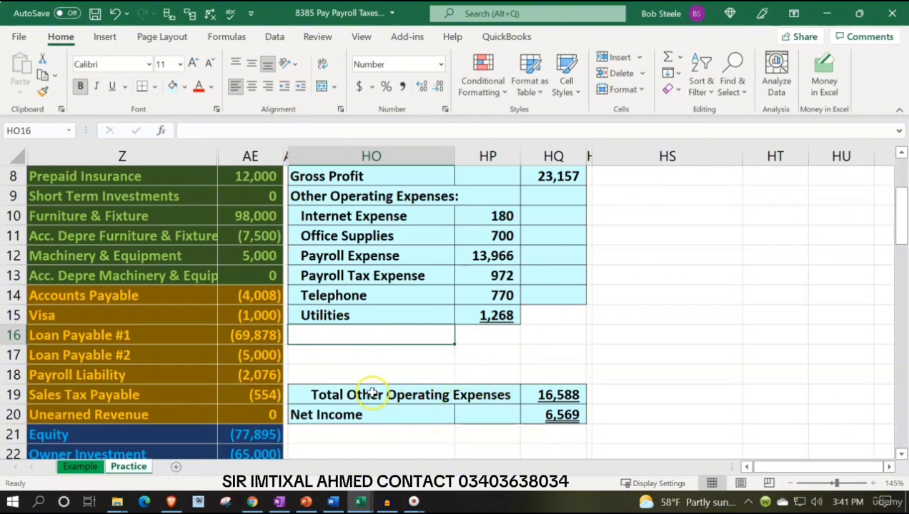
Move the Total Other Operating Expenses and Net Income rows up to row 16 and rewrite the total in HQ16 as the sum of HP10:HP15.
{"action": "left_click_drag", "start_coordinate": [375, 391], "coordinate": [530, 408]}
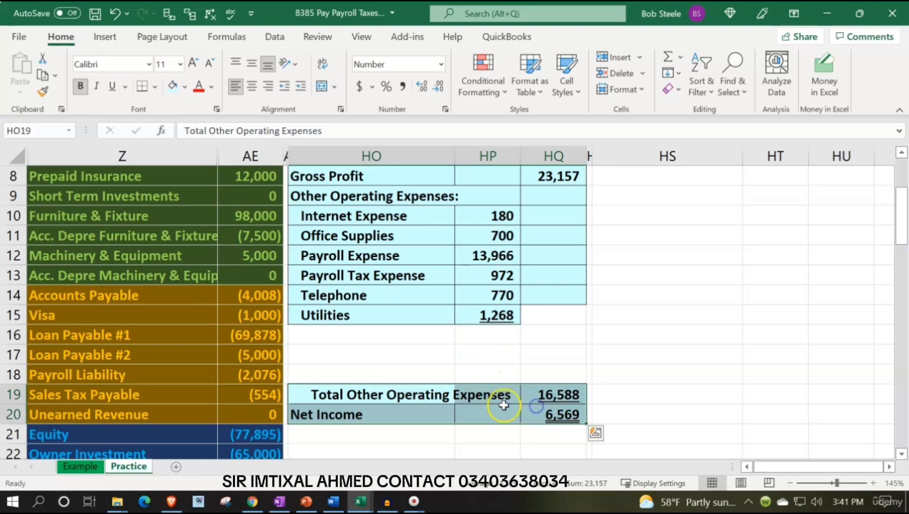
{"action": "left_click_drag", "start_coordinate": [412, 385], "coordinate": [412, 337]}
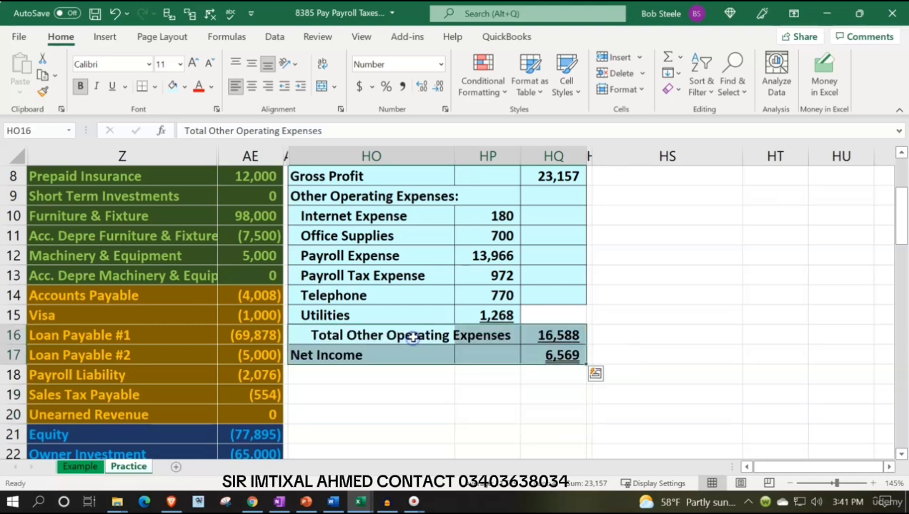
{"action": "double_click", "coordinate": [548, 333]}
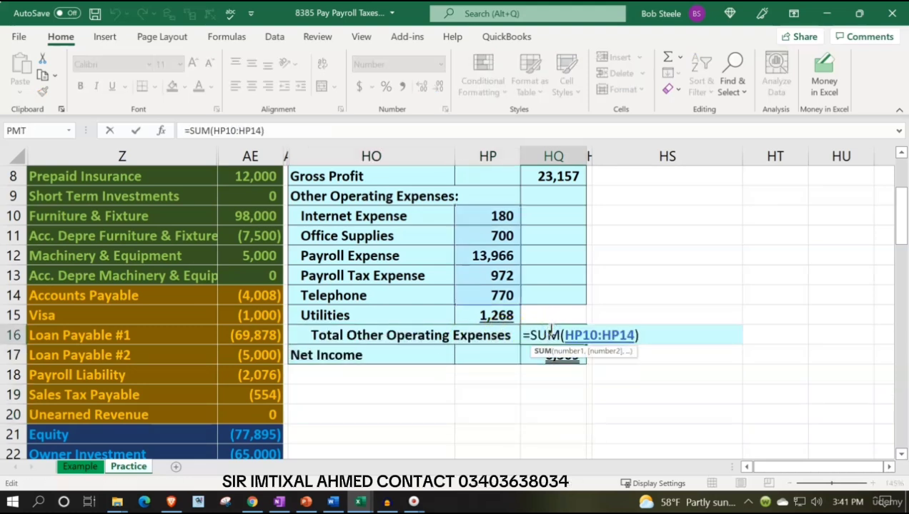
{"action": "key", "text": "ctrl+Return"}
{"action": "type", "text": "=sum("}
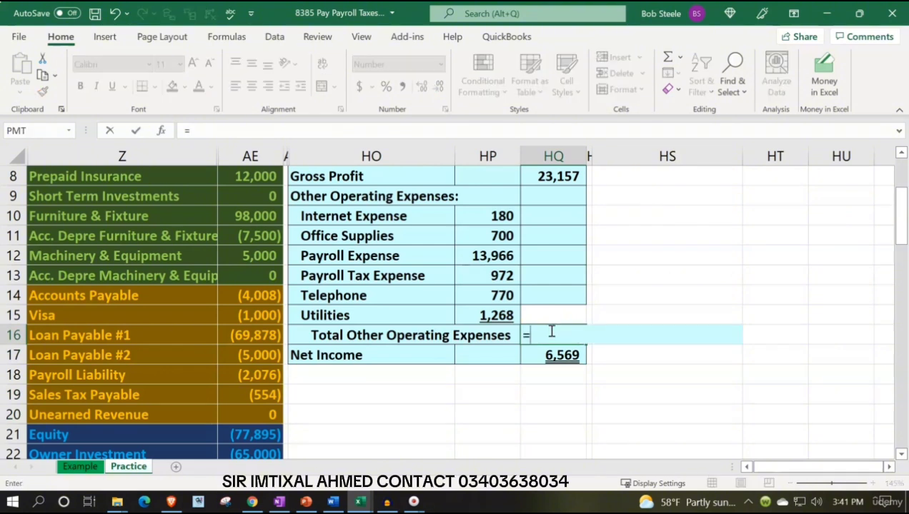
{"action": "key", "text": "Left"}
{"action": "key", "text": "Up"}
{"action": "key", "text": "shift+Up"}
{"action": "key", "text": "shift+Up"}
{"action": "key", "text": "shift+Up"}
{"action": "key", "text": "shift+Up"}
{"action": "key", "text": "shift+Up"}
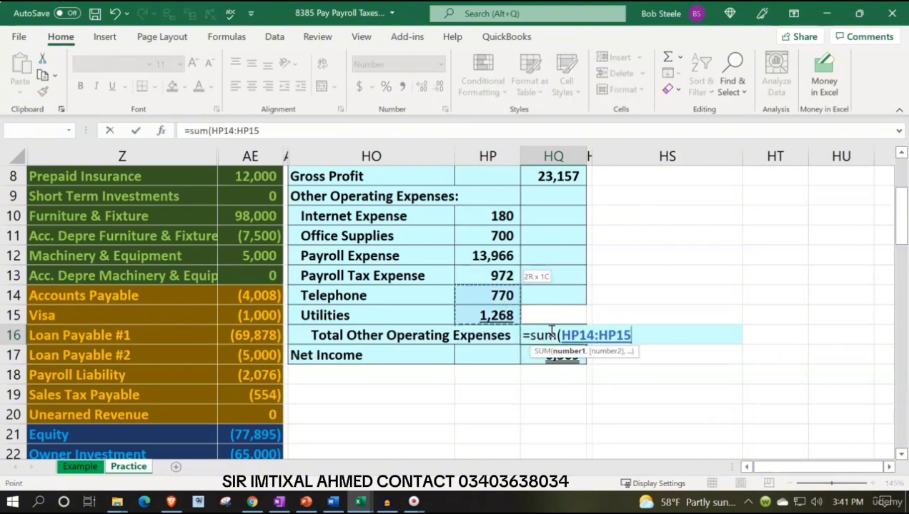
{"action": "key", "text": "Return"}
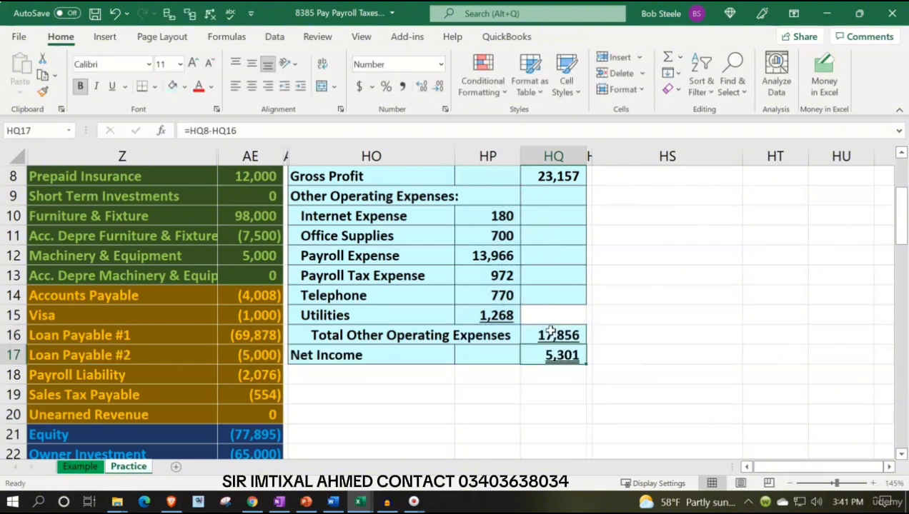
Move the Net Income row from HO17:HQ17 down to row 23.
{"action": "left_click_drag", "start_coordinate": [400, 356], "coordinate": [551, 355]}
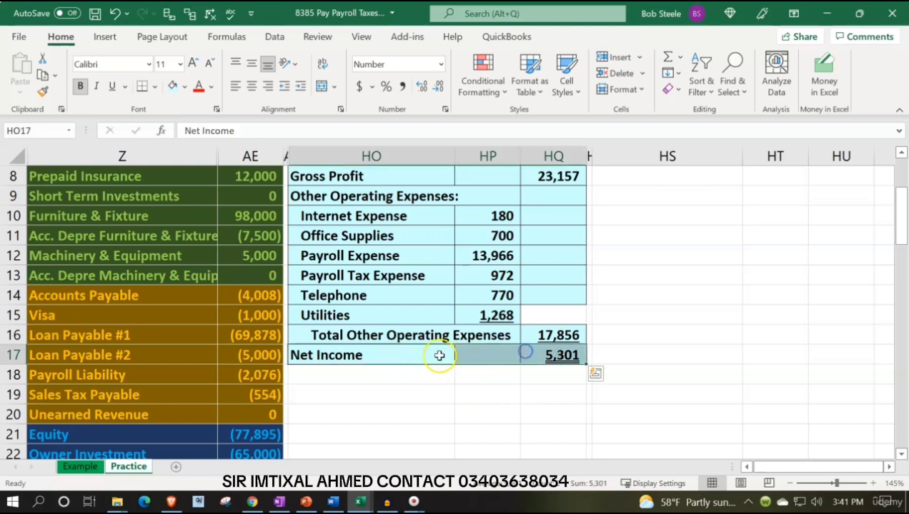
{"action": "scroll", "coordinate": [430, 337], "scroll_direction": "down", "scroll_amount": 1}
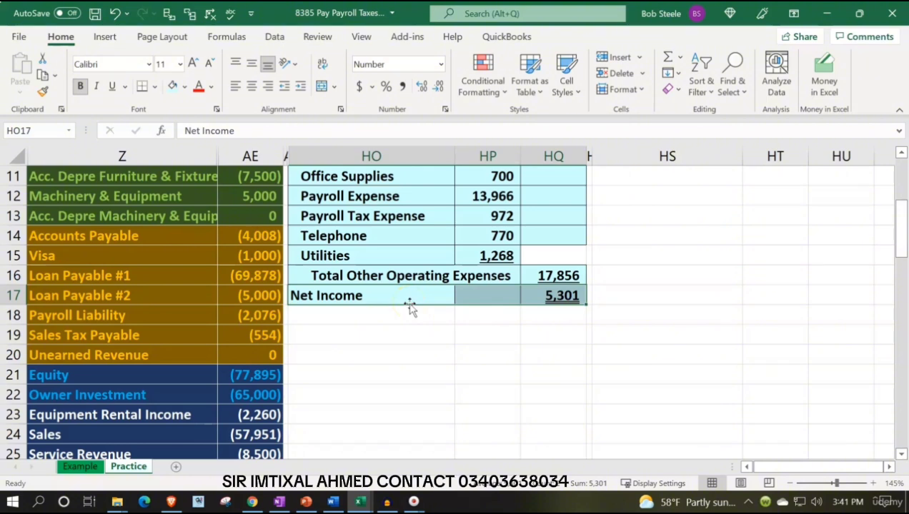
{"action": "left_click_drag", "start_coordinate": [410, 306], "coordinate": [410, 425]}
Check the Gains on Sale of Investments and Interest Expense accounts, and enter the heading "Other Income & Expenses:" in HO17.
{"action": "scroll", "coordinate": [228, 399], "scroll_direction": "down", "scroll_amount": 3}
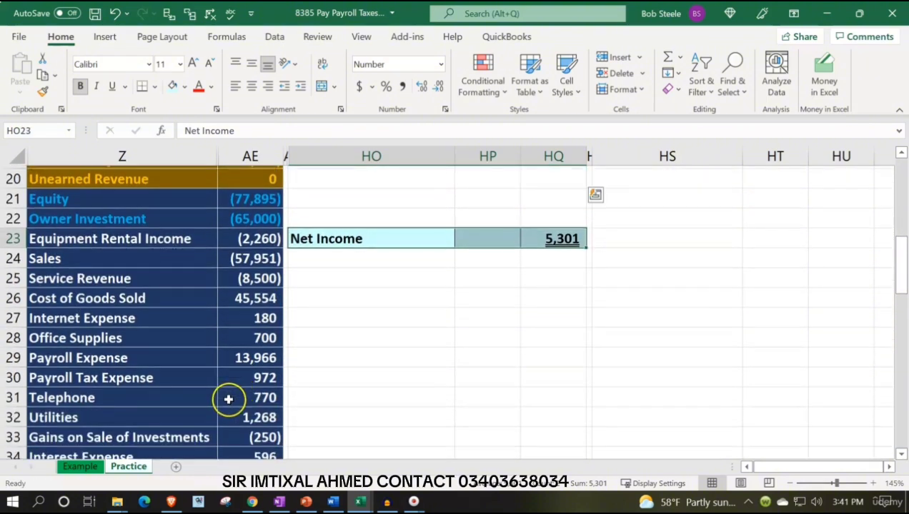
{"action": "scroll", "coordinate": [228, 399], "scroll_direction": "down", "scroll_amount": 1}
{"action": "left_click", "coordinate": [174, 374]}
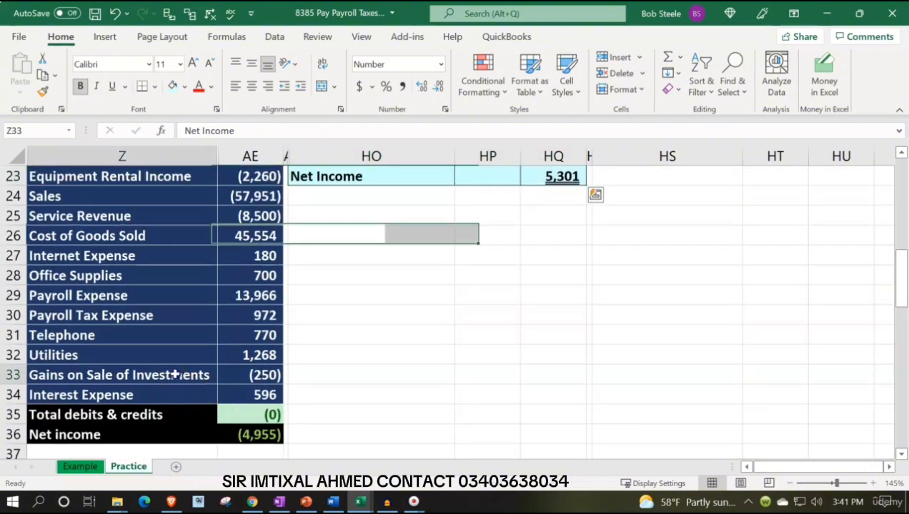
{"action": "left_click_drag", "start_coordinate": [174, 374], "coordinate": [235, 373]}
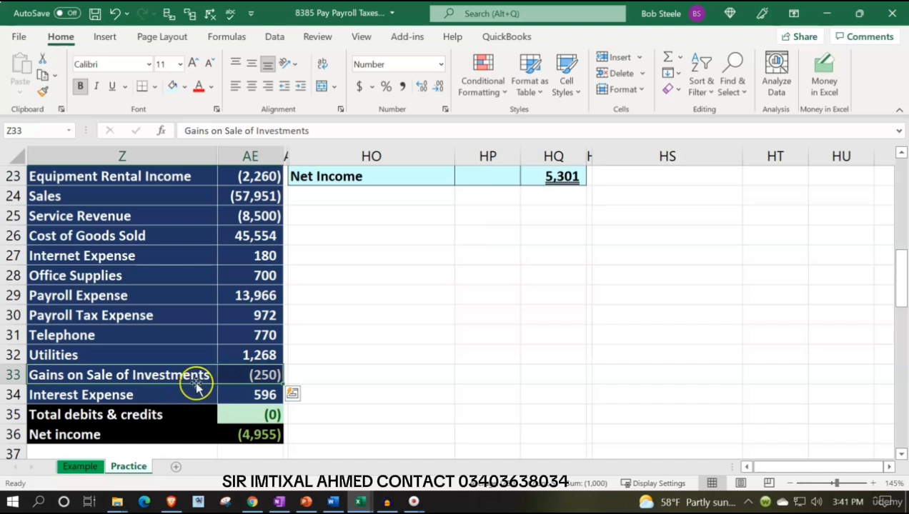
{"action": "left_click_drag", "start_coordinate": [178, 390], "coordinate": [221, 392]}
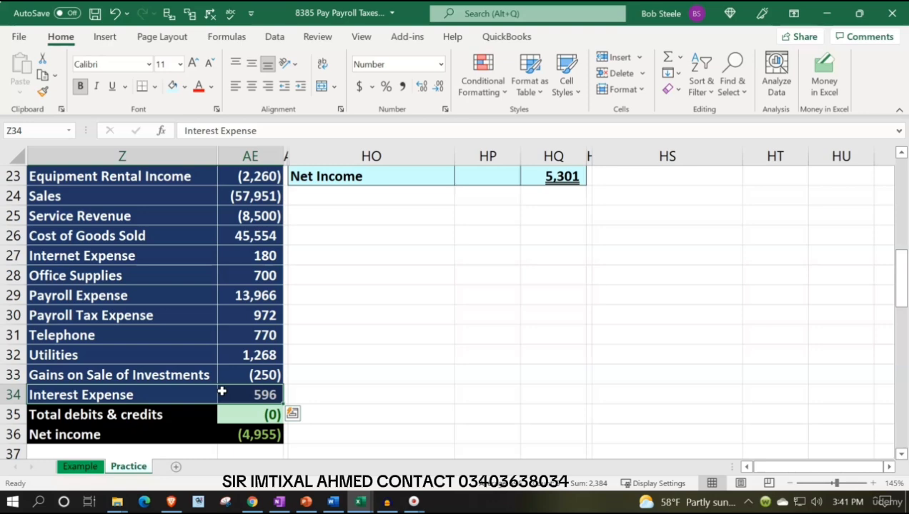
{"action": "left_click", "coordinate": [483, 361]}
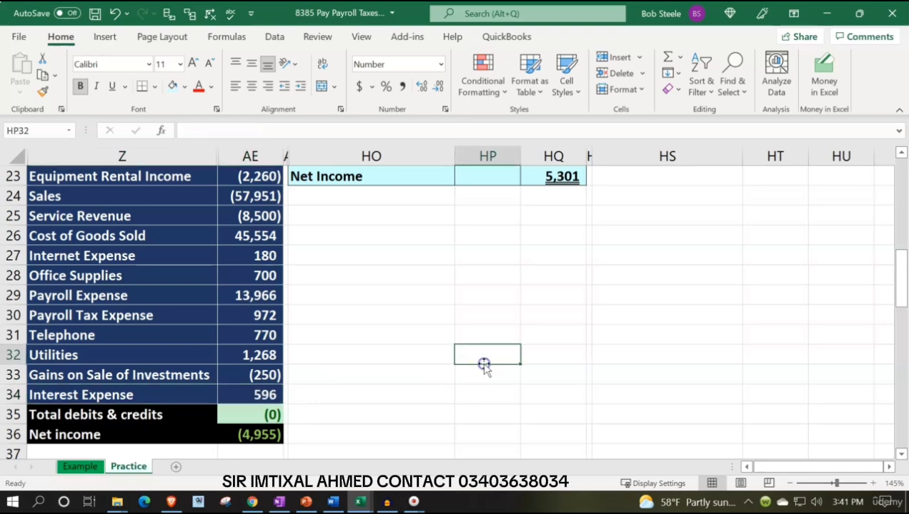
{"action": "scroll", "coordinate": [483, 363], "scroll_direction": "up", "scroll_amount": 3}
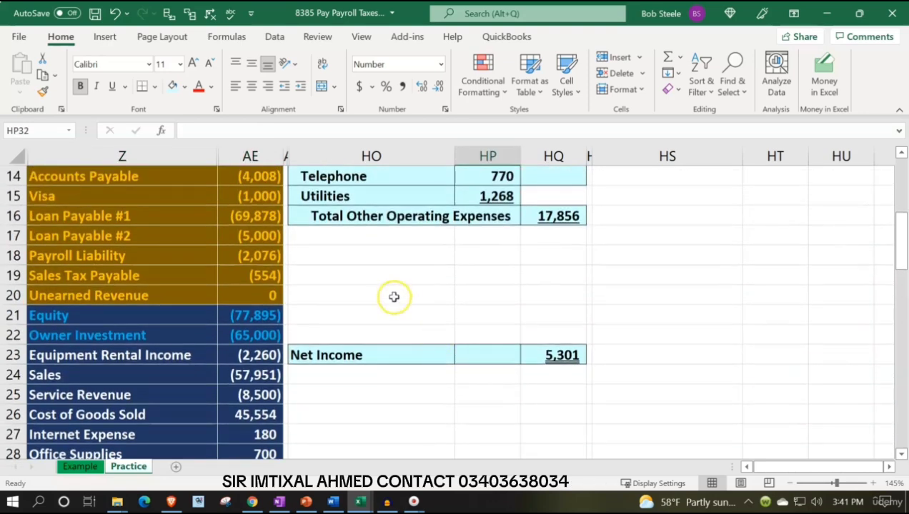
{"action": "left_click", "coordinate": [328, 240]}
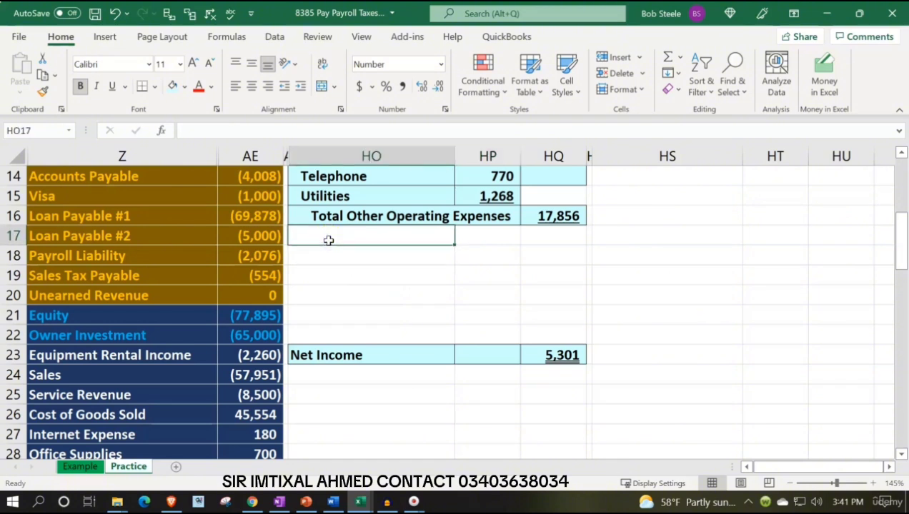
{"action": "type", "text": "Other Income & Expens"}
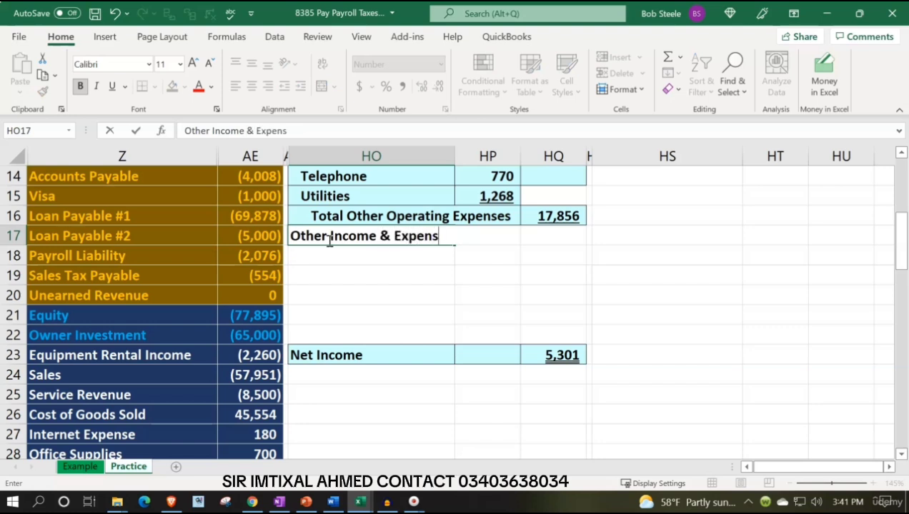
{"action": "type", "text": "es:"}
{"action": "key", "text": "Return"}
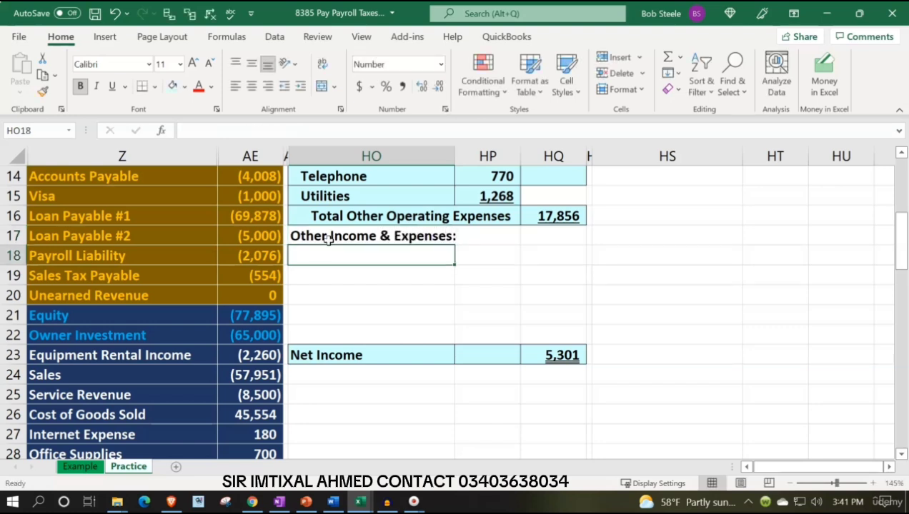
Link HO18 to the Gains on Sale of Investments label in Z33 of the trial balance.
{"action": "type", "text": "="}
{"action": "key", "text": "Down"}
{"action": "key", "text": "Down"}
{"action": "key", "text": "Down"}
{"action": "key", "text": "Down"}
{"action": "key", "text": "Down"}
{"action": "key", "text": "Down"}
{"action": "key", "text": "Down"}
{"action": "key", "text": "Down"}
{"action": "key", "text": "Down"}
{"action": "key", "text": "Down"}
{"action": "key", "text": "Down"}
{"action": "key", "text": "Down"}
{"action": "key", "text": "Down"}
{"action": "key", "text": "Down"}
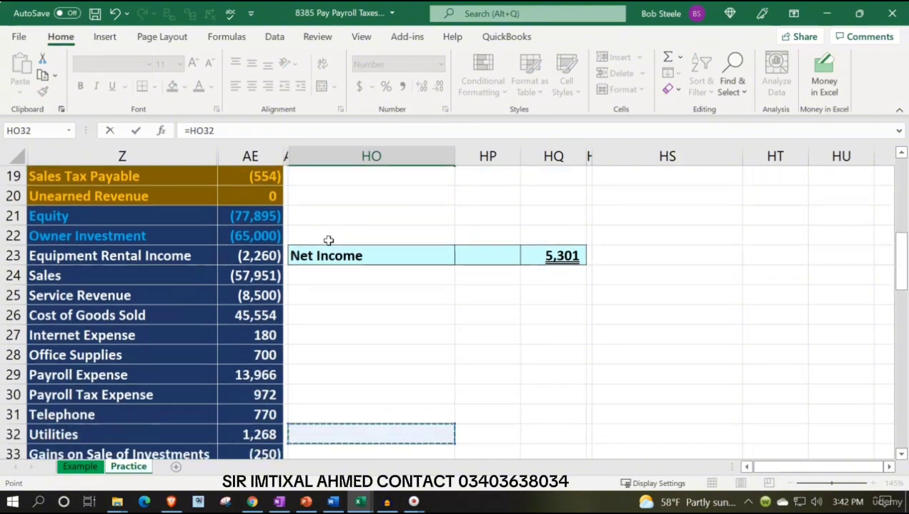
{"action": "key", "text": "Down"}
{"action": "key", "text": "Down"}
{"action": "key", "text": "Down"}
{"action": "key", "text": "Down"}
{"action": "key", "text": "Left"}
{"action": "key", "text": "Left"}
{"action": "key", "text": "Left"}
{"action": "key", "text": "Up"}
{"action": "key", "text": "Up"}
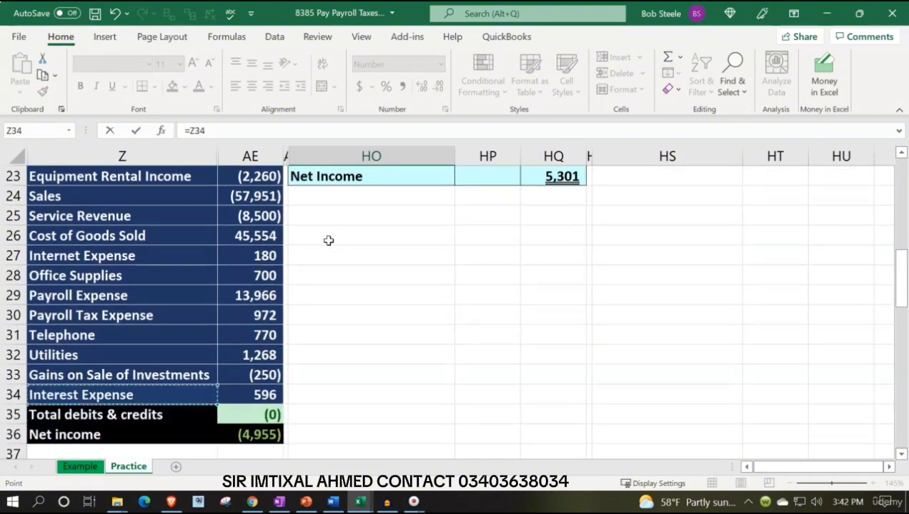
{"action": "key", "text": "Up"}
{"action": "key", "text": "Return"}
Link HO19 to the Interest Expense label in Z34 of the trial balance.
{"action": "type", "text": "="}
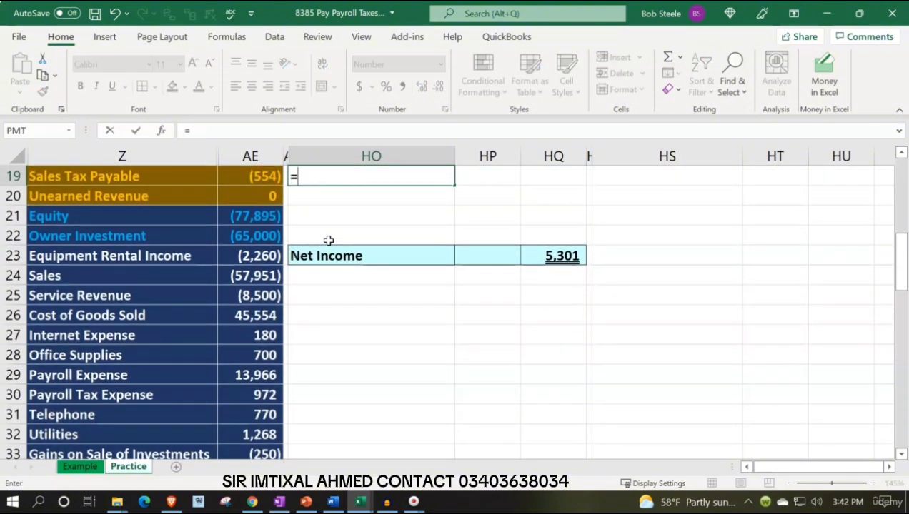
{"action": "key", "text": "Down"}
{"action": "key", "text": "Down"}
{"action": "key", "text": "Down"}
{"action": "key", "text": "Down"}
{"action": "key", "text": "Down"}
{"action": "key", "text": "Down"}
{"action": "key", "text": "Down"}
{"action": "key", "text": "Down"}
{"action": "key", "text": "Down"}
{"action": "key", "text": "Down"}
{"action": "key", "text": "Down"}
{"action": "key", "text": "Down"}
{"action": "key", "text": "Down"}
{"action": "key", "text": "Down"}
{"action": "key", "text": "Down"}
{"action": "key", "text": "Down"}
{"action": "key", "text": "Down"}
{"action": "key", "text": "Down"}
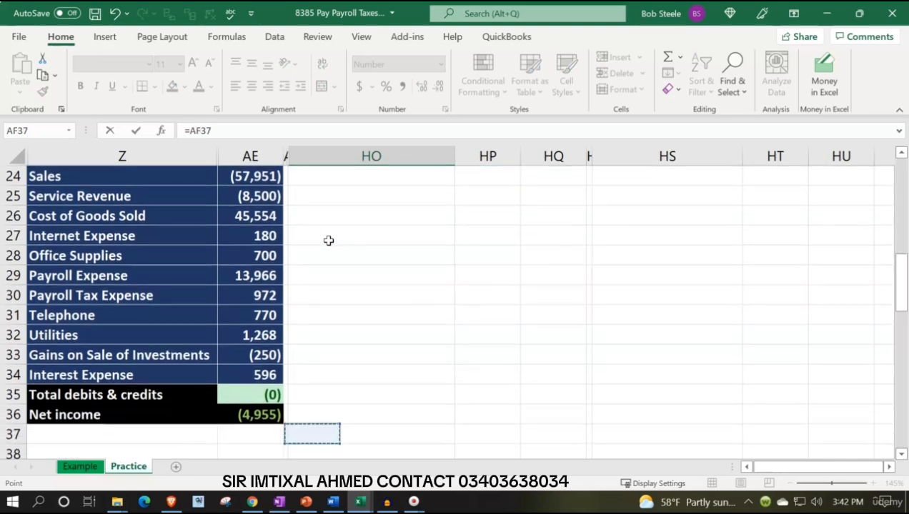
{"action": "key", "text": "Left"}
{"action": "key", "text": "Left"}
{"action": "key", "text": "Left"}
{"action": "key", "text": "Up"}
{"action": "key", "text": "Up"}
{"action": "key", "text": "Up"}
{"action": "key", "text": "Return"}
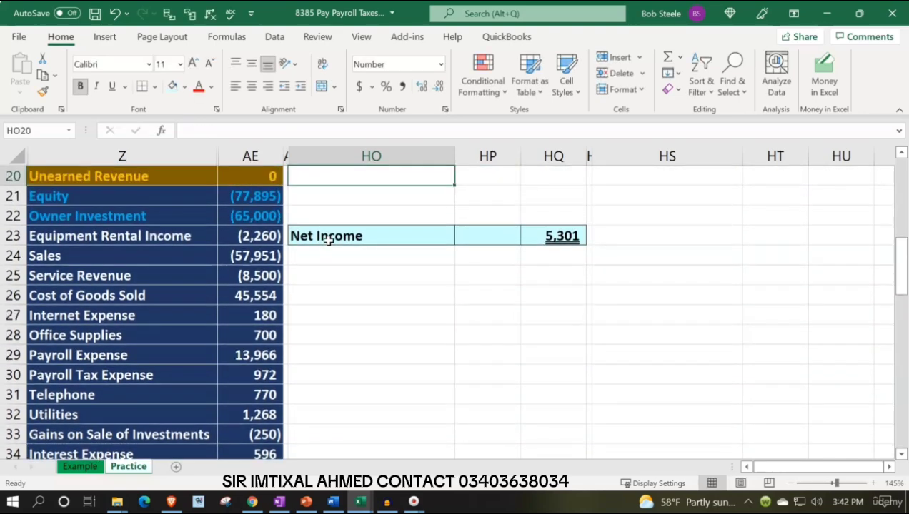
Link the Gains on Sale of Investments amount in HP18 to the trial balance with its sign reversed, using -AE33.
{"action": "key", "text": "Up"}
{"action": "key", "text": "Up"}
{"action": "key", "text": "Up"}
{"action": "key", "text": "Up"}
{"action": "key", "text": "Up"}
{"action": "key", "text": "Down"}
{"action": "key", "text": "Right"}
{"action": "key", "text": "Right"}
{"action": "key", "text": "Down"}
{"action": "key", "text": "Down"}
{"action": "key", "text": "Left"}
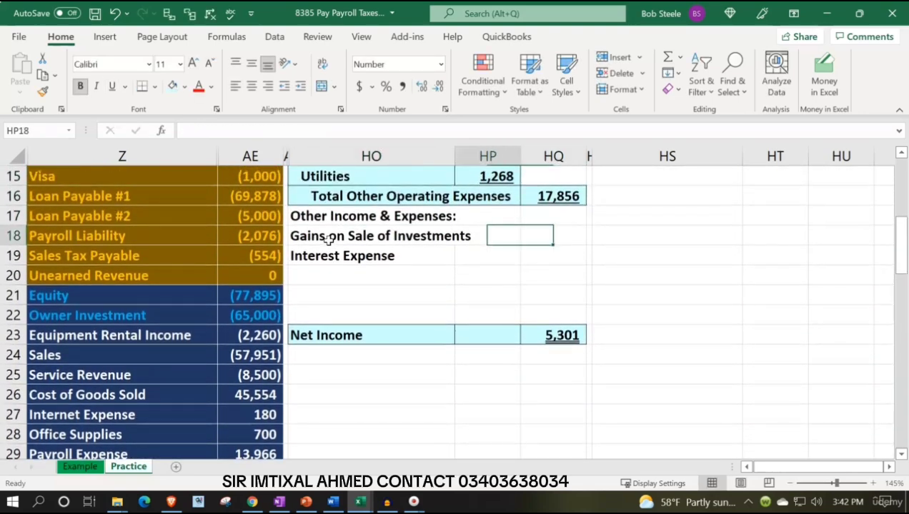
{"action": "type", "text": "="}
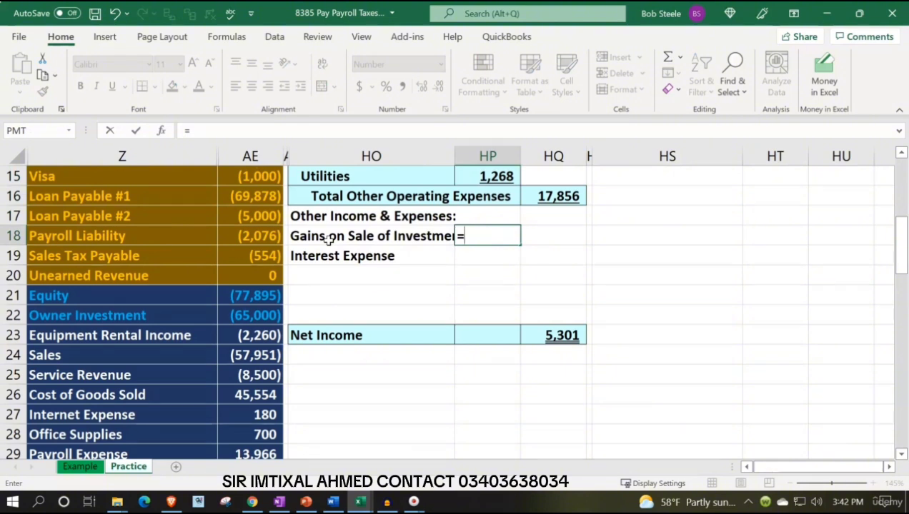
{"action": "key", "text": "BackSpace"}
{"action": "type", "text": "-"}
{"action": "key", "text": "Down"}
{"action": "key", "text": "Down"}
{"action": "key", "text": "Down"}
{"action": "key", "text": "Down"}
{"action": "key", "text": "Down"}
{"action": "key", "text": "Down"}
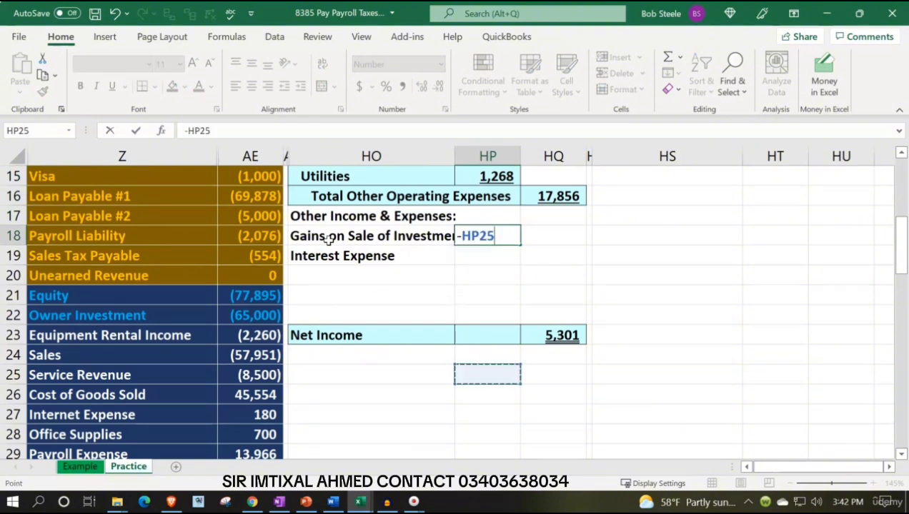
{"action": "key", "text": "Down"}
{"action": "key", "text": "Down"}
{"action": "key", "text": "Down"}
{"action": "key", "text": "Down"}
{"action": "key", "text": "Down"}
{"action": "key", "text": "Down"}
{"action": "key", "text": "Down"}
{"action": "key", "text": "Down"}
{"action": "key", "text": "Down"}
{"action": "key", "text": "Down"}
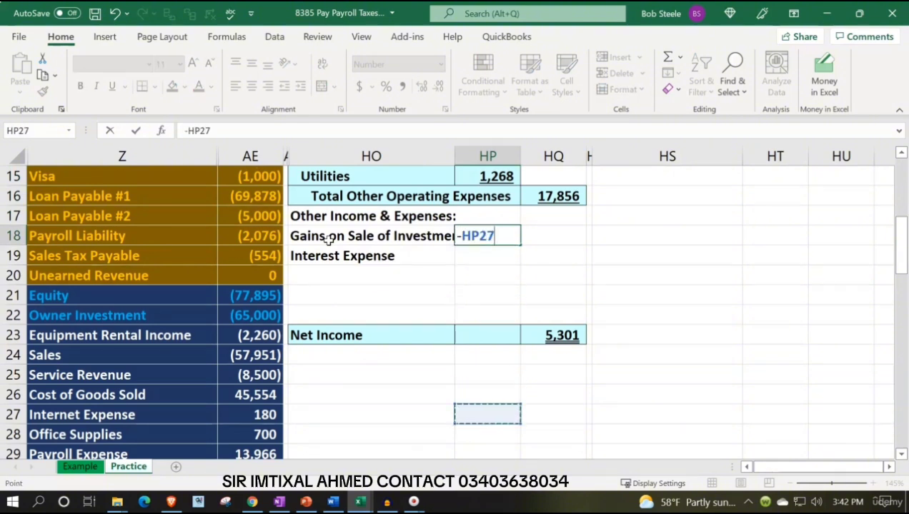
{"action": "key", "text": "Left"}
{"action": "key", "text": "Left"}
{"action": "key", "text": "Up"}
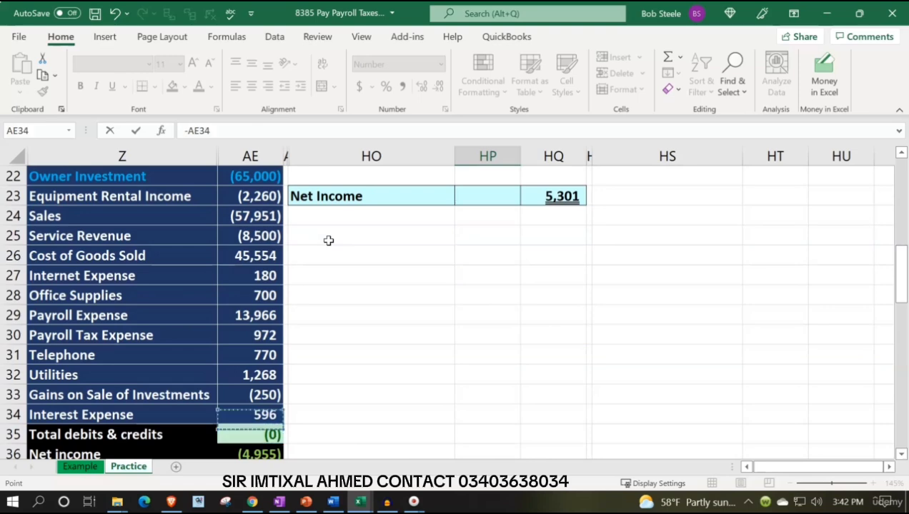
{"action": "key", "text": "Up"}
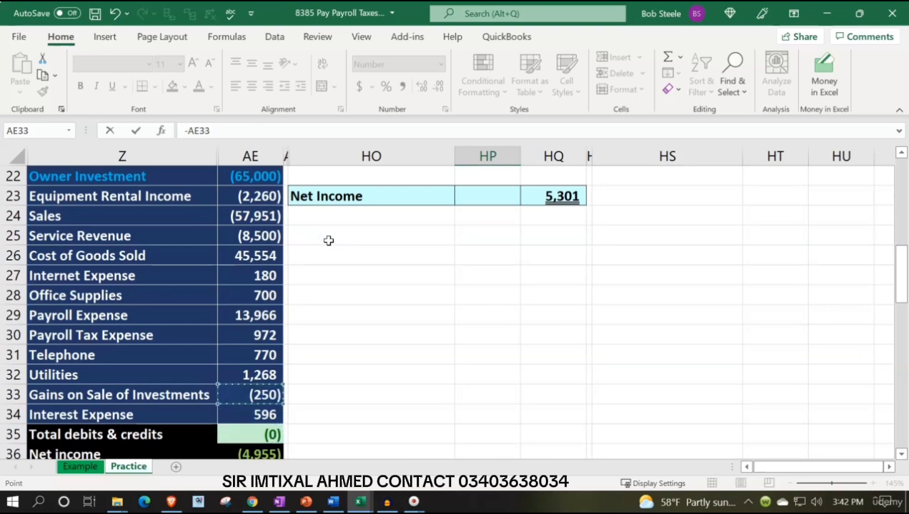
{"action": "key", "text": "Return"}
Link the Interest Expense amount in HP19 to the trial balance with its sign reversed, using -AE34.
{"action": "type", "text": "-"}
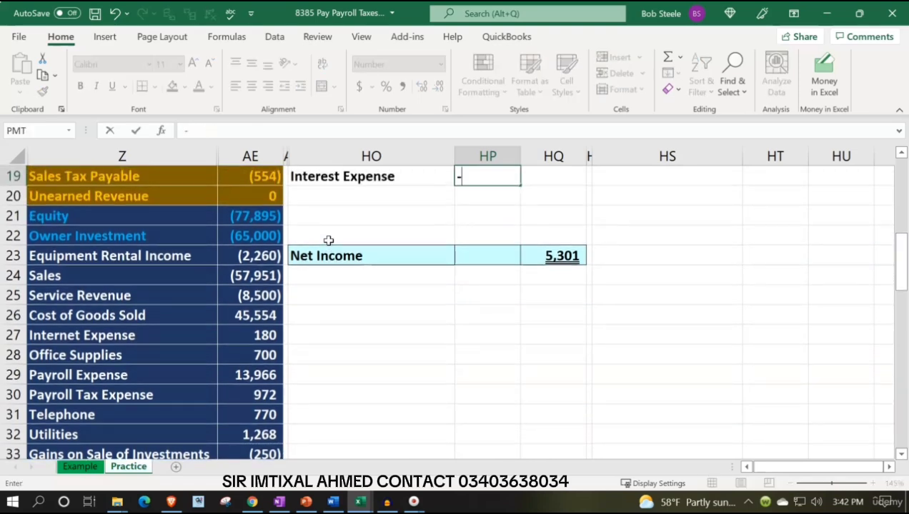
{"action": "key", "text": "Down"}
{"action": "key", "text": "Down"}
{"action": "key", "text": "Down"}
{"action": "key", "text": "Down"}
{"action": "key", "text": "Down"}
{"action": "key", "text": "Down"}
{"action": "key", "text": "Down"}
{"action": "key", "text": "Down"}
{"action": "key", "text": "Down"}
{"action": "key", "text": "Down"}
{"action": "key", "text": "Down"}
{"action": "key", "text": "Down"}
{"action": "key", "text": "Down"}
{"action": "key", "text": "Down"}
{"action": "key", "text": "Down"}
{"action": "key", "text": "Down"}
{"action": "key", "text": "Down"}
{"action": "key", "text": "Down"}
{"action": "key", "text": "Left"}
{"action": "key", "text": "Left"}
{"action": "key", "text": "Up"}
{"action": "key", "text": "Up"}
{"action": "key", "text": "Up"}
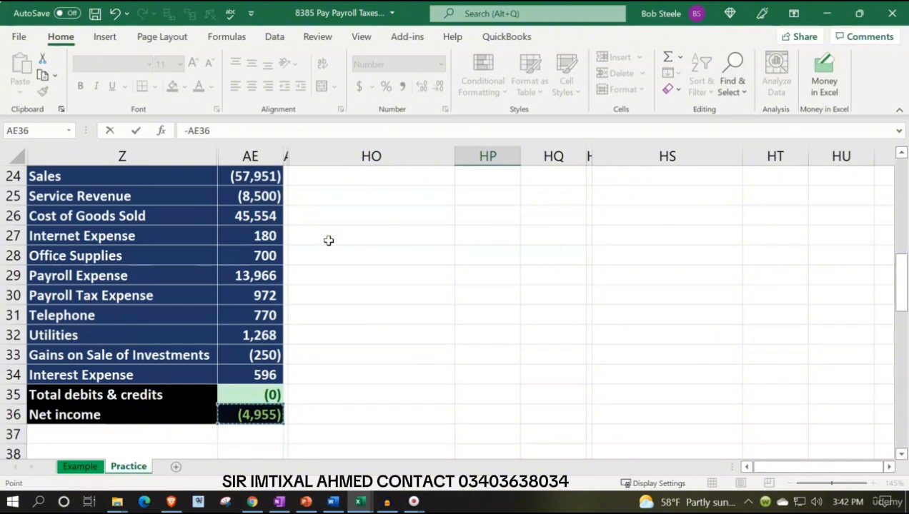
{"action": "key", "text": "Return"}
{"action": "key", "text": "Up"}
{"action": "key", "text": "Up"}
{"action": "key", "text": "Up"}
{"action": "key", "text": "Up"}
{"action": "key", "text": "Up"}
{"action": "key", "text": "Up"}
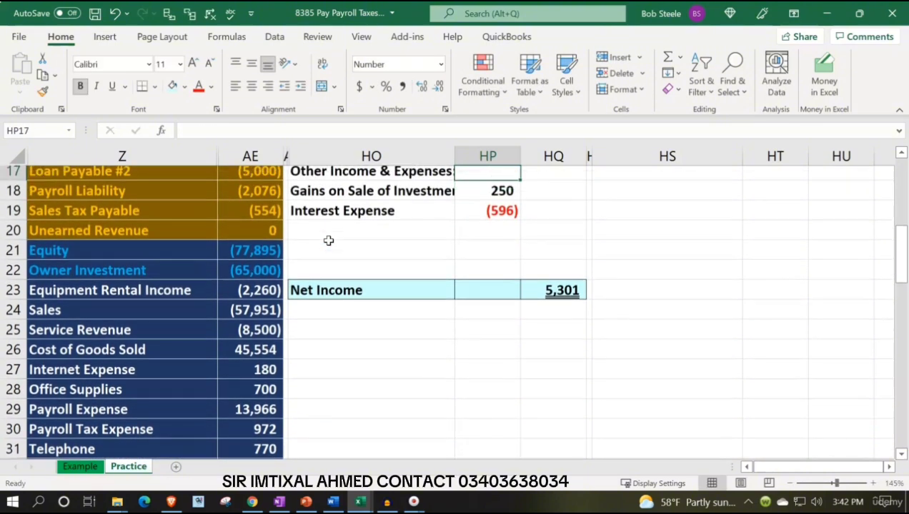
{"action": "key", "text": "Down"}
{"action": "key", "text": "Down"}
{"action": "key", "text": "Down"}
{"action": "key", "text": "Down"}
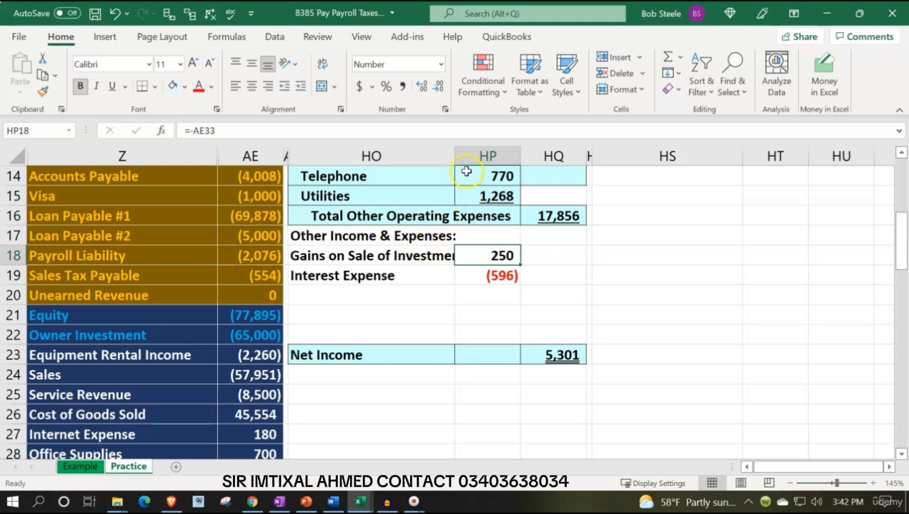
Widen column HO to fit its labels and indent the Gains on Sale of Investments and Interest Expense labels one level.
{"action": "left_click_drag", "start_coordinate": [455, 156], "coordinate": [485, 152]}
{"action": "scroll", "coordinate": [479, 343], "scroll_direction": "up", "scroll_amount": 1}
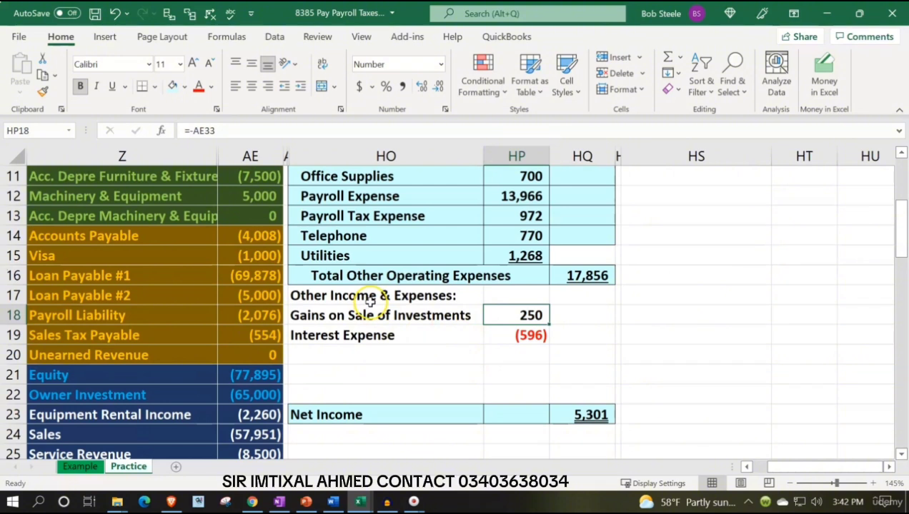
{"action": "left_click_drag", "start_coordinate": [386, 313], "coordinate": [391, 334]}
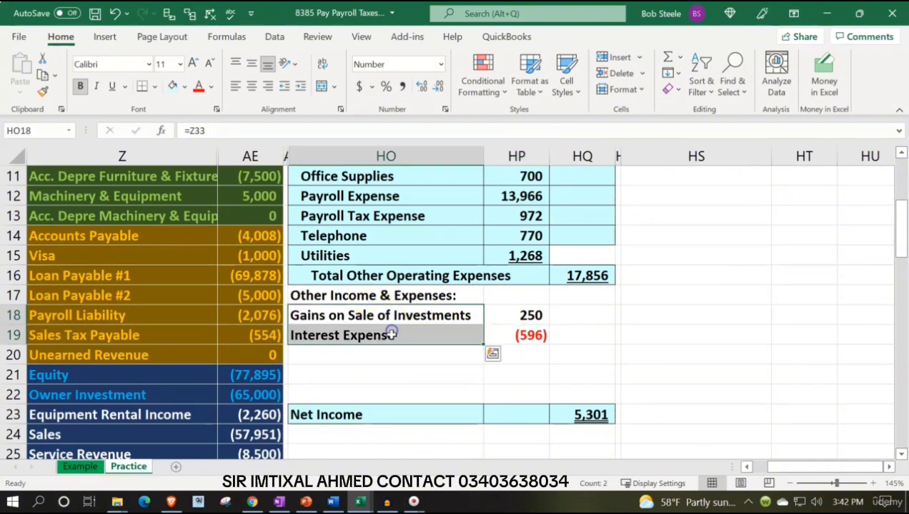
{"action": "left_click", "coordinate": [301, 85]}
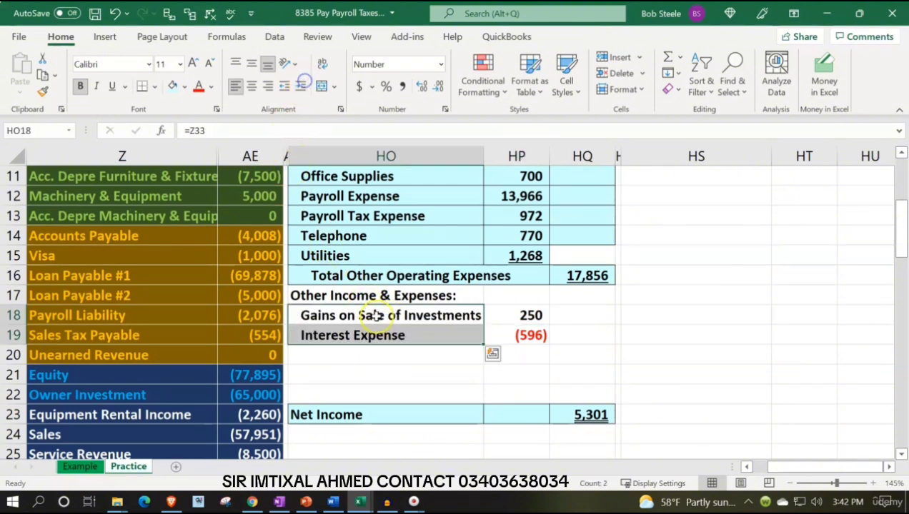
Enter the label "Total Other Income & Expenses" in HO20 and widen column HO to fit it.
{"action": "left_click", "coordinate": [377, 350]}
{"action": "type", "text": "Tota"}
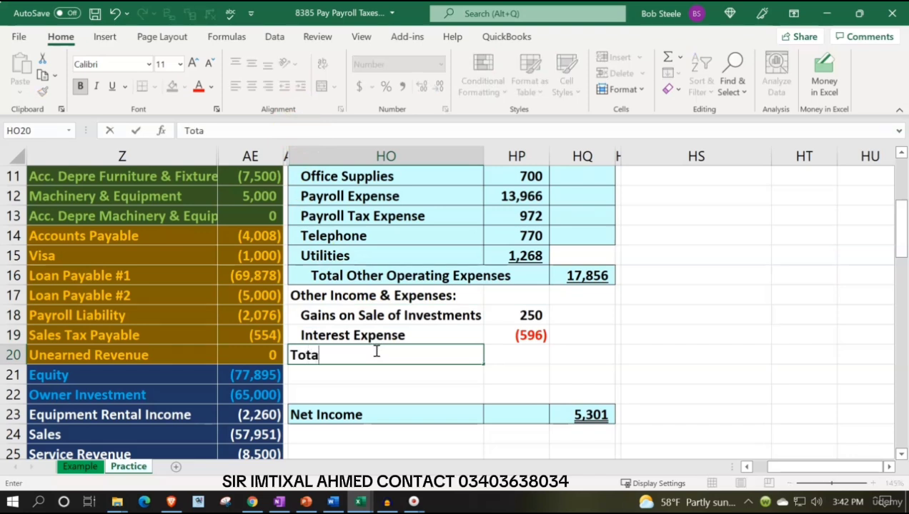
{"action": "type", "text": "l Other "}
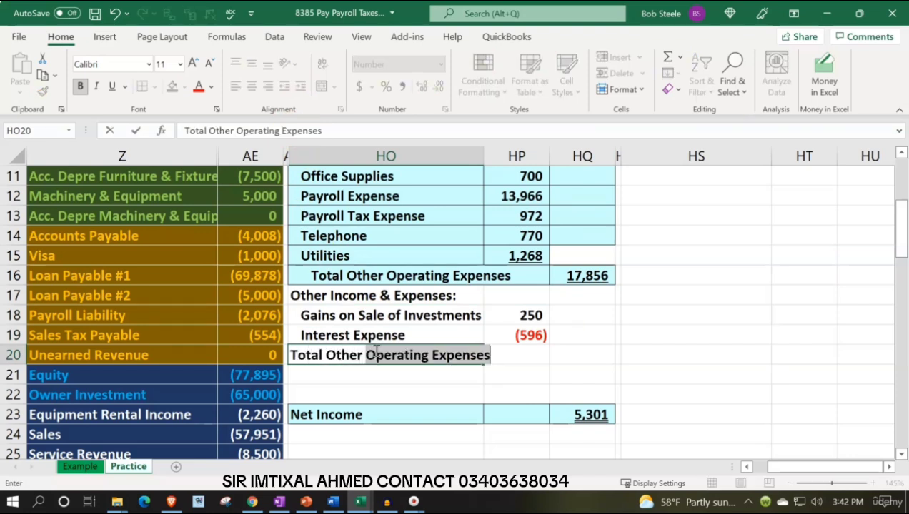
{"action": "type", "text": "Income & Expenses"}
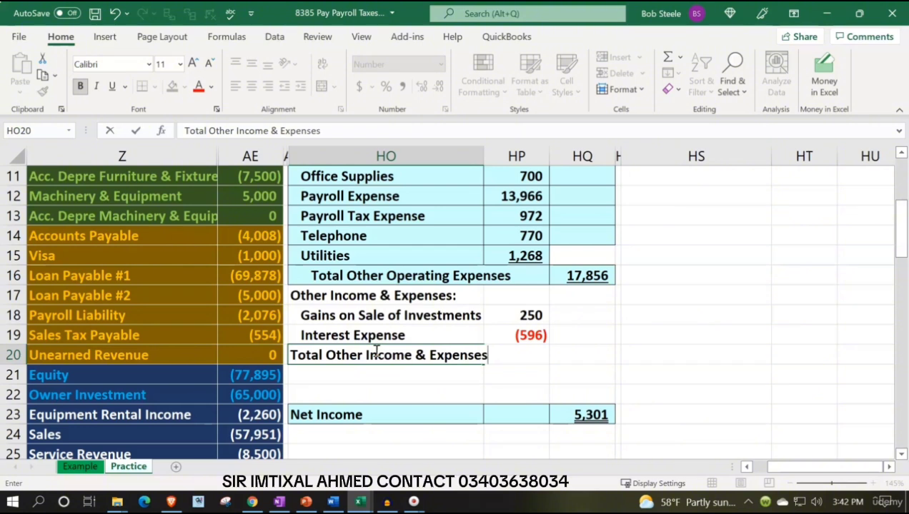
{"action": "key", "text": "Return"}
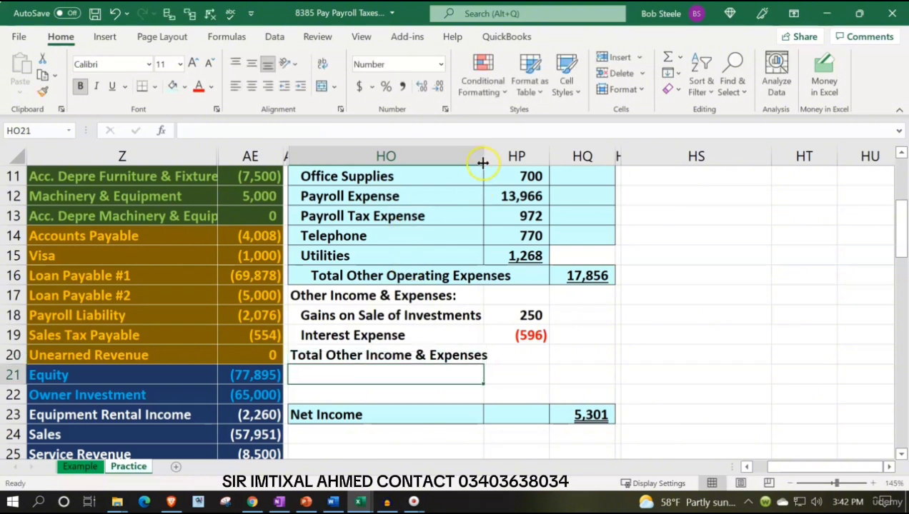
{"action": "left_click_drag", "start_coordinate": [484, 163], "coordinate": [511, 147]}
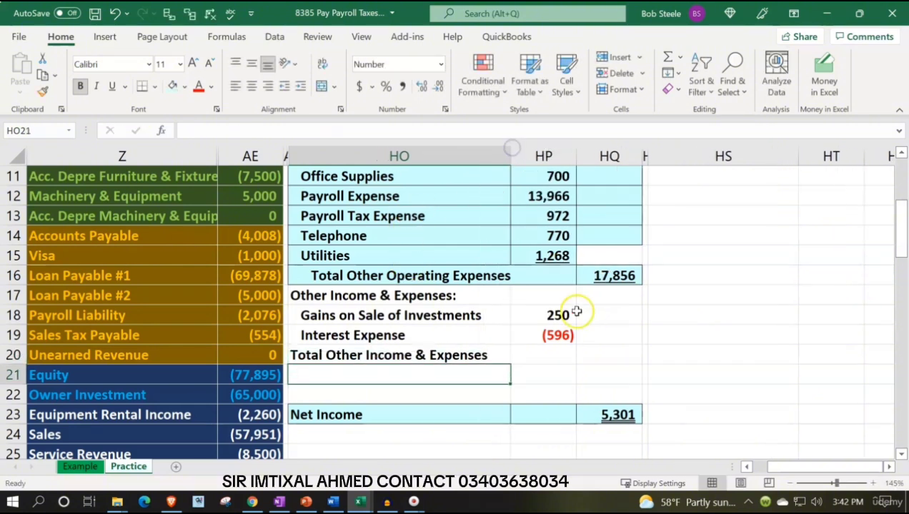
Underline the Interest Expense amount in HP19 and total HP18:HP19 with a SUM formula in HQ20.
{"action": "left_click", "coordinate": [557, 335]}
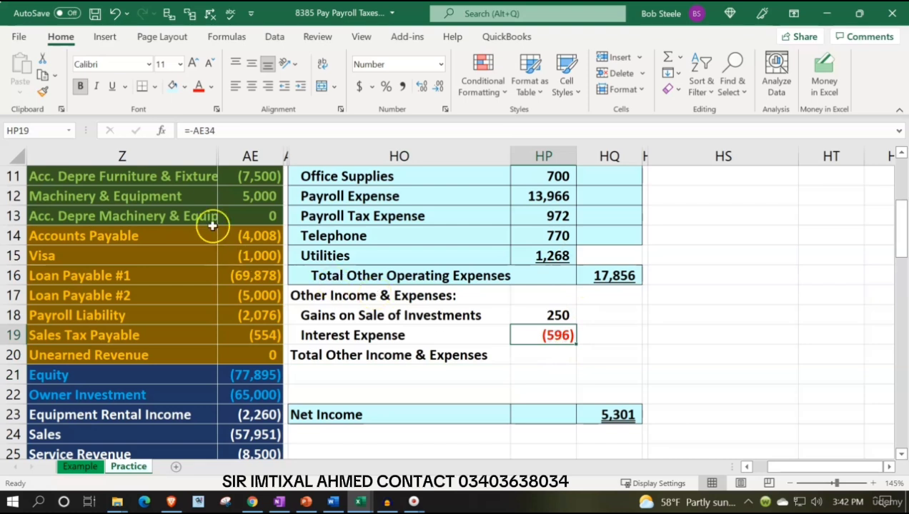
{"action": "left_click", "coordinate": [112, 86]}
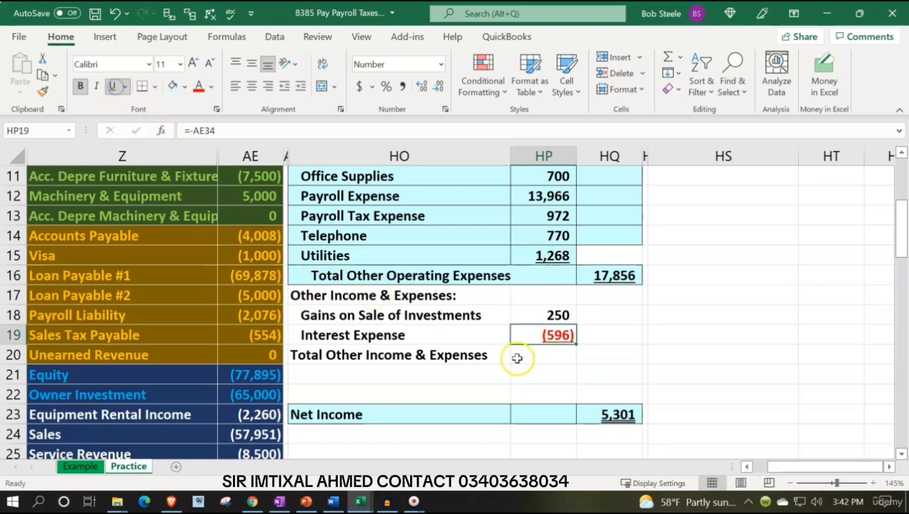
{"action": "left_click", "coordinate": [500, 360]}
{"action": "key", "text": "Right"}
{"action": "key", "text": "Right"}
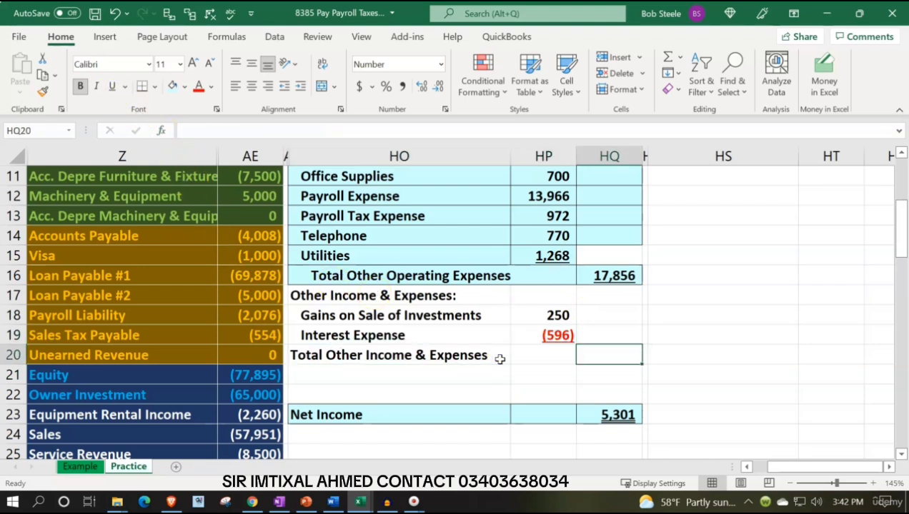
{"action": "type", "text": "=sum("}
{"action": "key", "text": "Left"}
{"action": "key", "text": "Up"}
{"action": "key", "text": "Up"}
{"action": "key", "text": "shift+Down"}
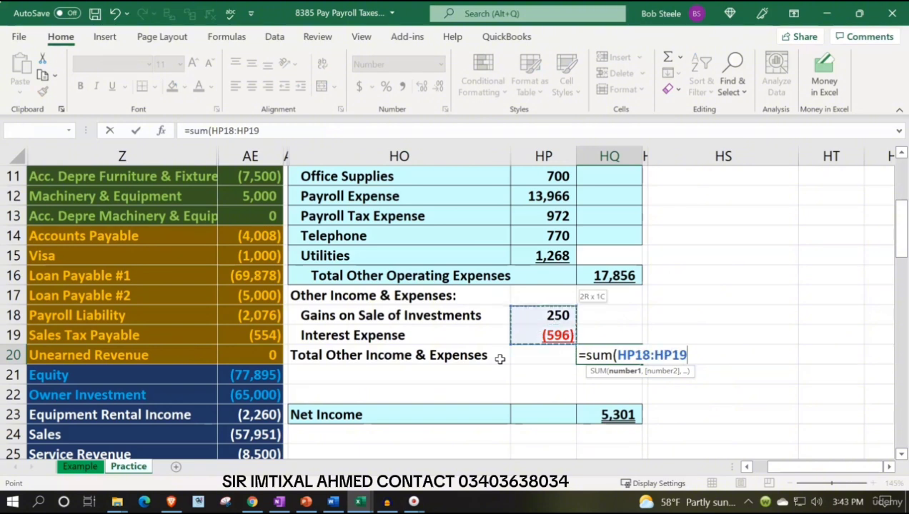
{"action": "key", "text": "Return"}
Indent the Total Other Income & Expenses label in HO20 two levels.
{"action": "left_click", "coordinate": [500, 359]}
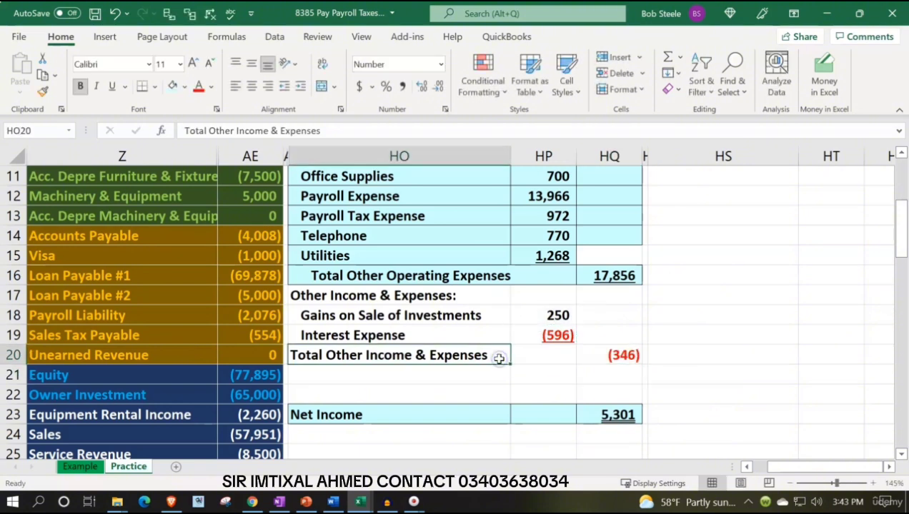
{"action": "left_click", "coordinate": [299, 87]}
{"action": "left_click", "coordinate": [299, 86]}
Move the Net Income row from HO23:HQ23 up to row 21, directly below Total Other Income & Expenses.
{"action": "left_click_drag", "start_coordinate": [400, 419], "coordinate": [587, 422]}
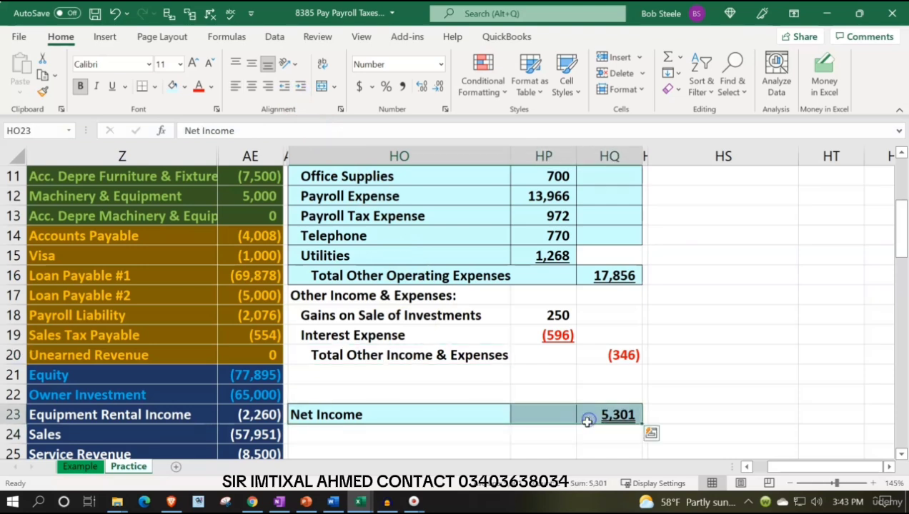
{"action": "key", "text": "ctrl+c"}
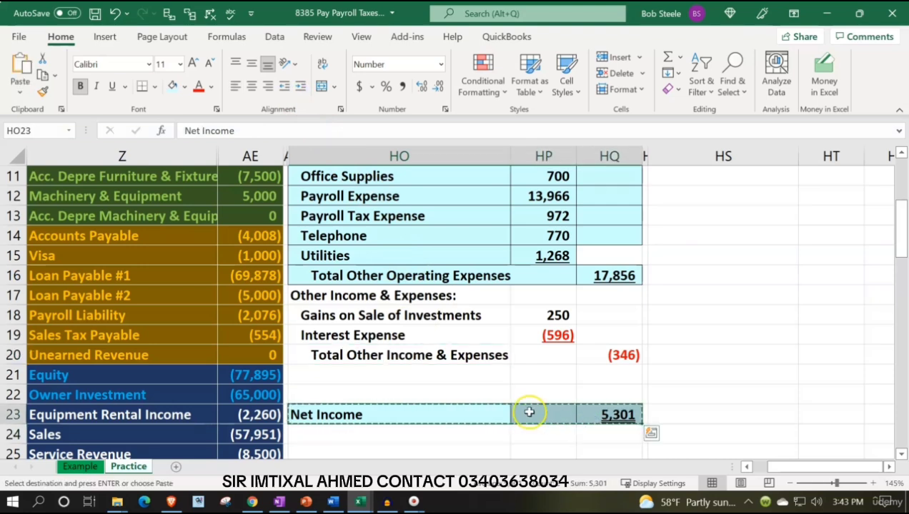
{"action": "left_click", "coordinate": [415, 377]}
{"action": "key", "text": "ctrl+v"}
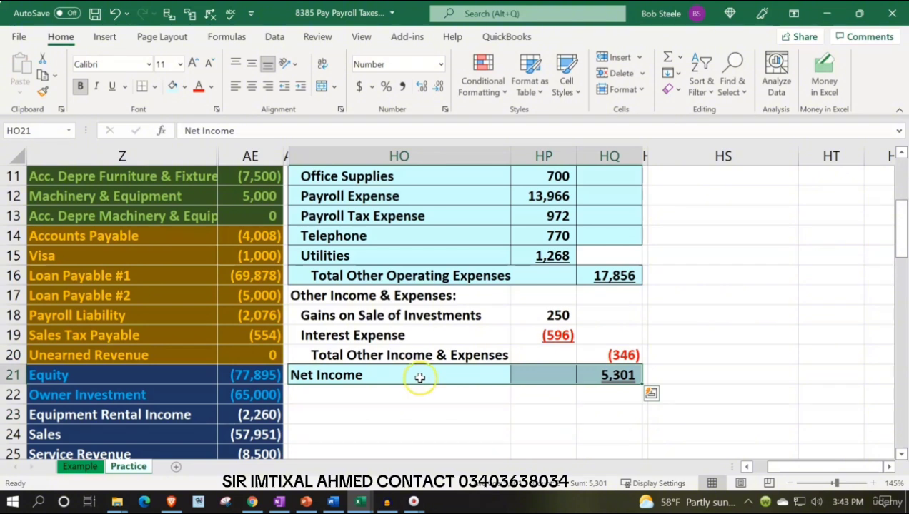
{"action": "left_click", "coordinate": [604, 408]}
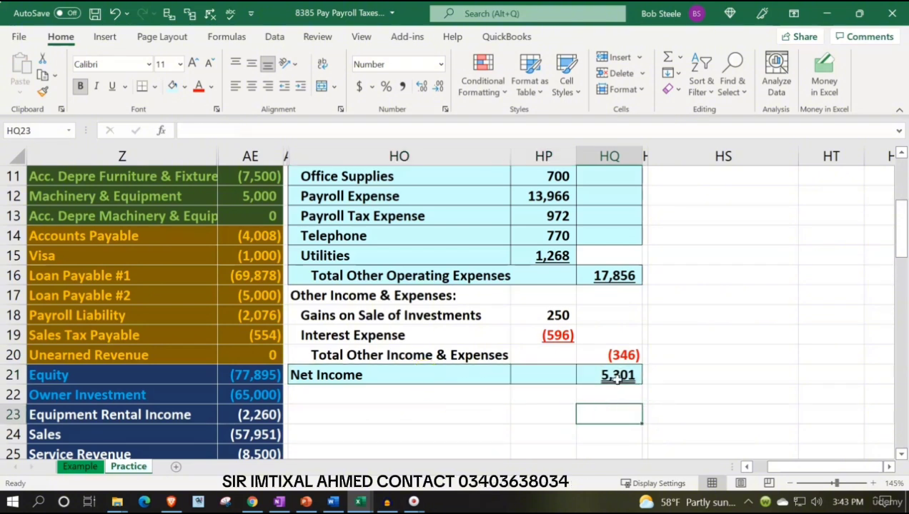
Try to calculate Net Income in HQ21 as the sum of HQ16:HQ20.
{"action": "left_click", "coordinate": [616, 378]}
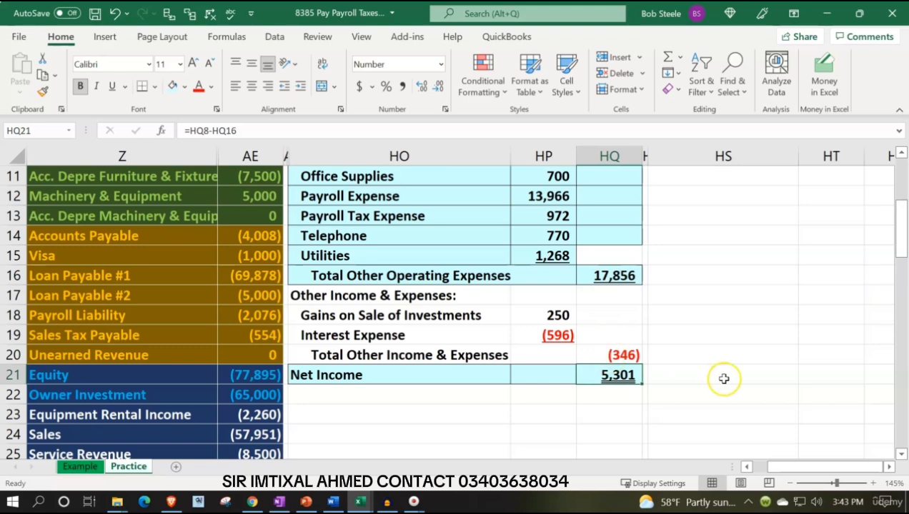
{"action": "type", "text": "=sum("}
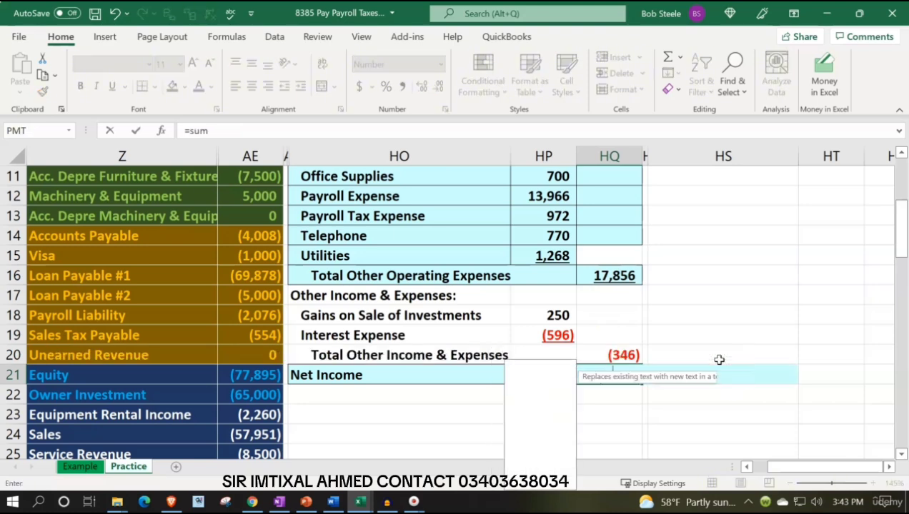
{"action": "key", "text": "Up"}
{"action": "key", "text": "shift+Up"}
{"action": "key", "text": "shift+Up"}
{"action": "key", "text": "shift+Up"}
{"action": "key", "text": "shift+Up"}
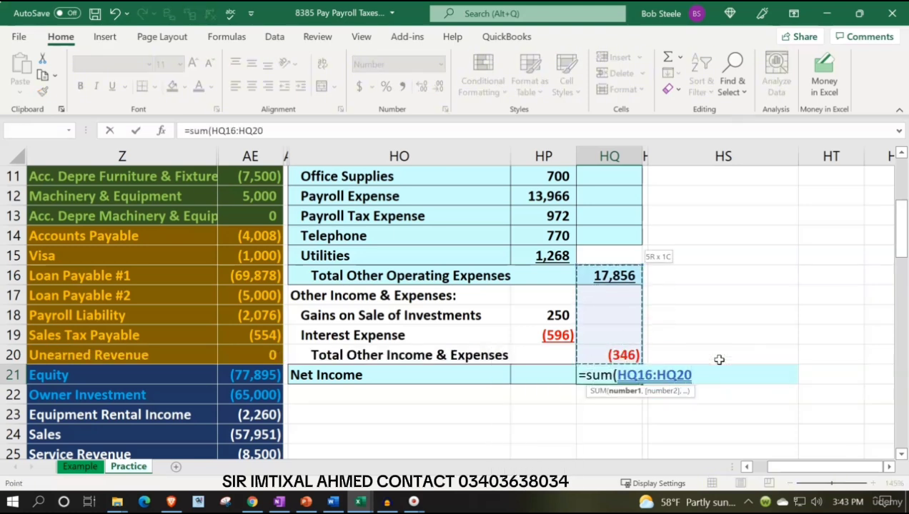
{"action": "key", "text": "Return"}
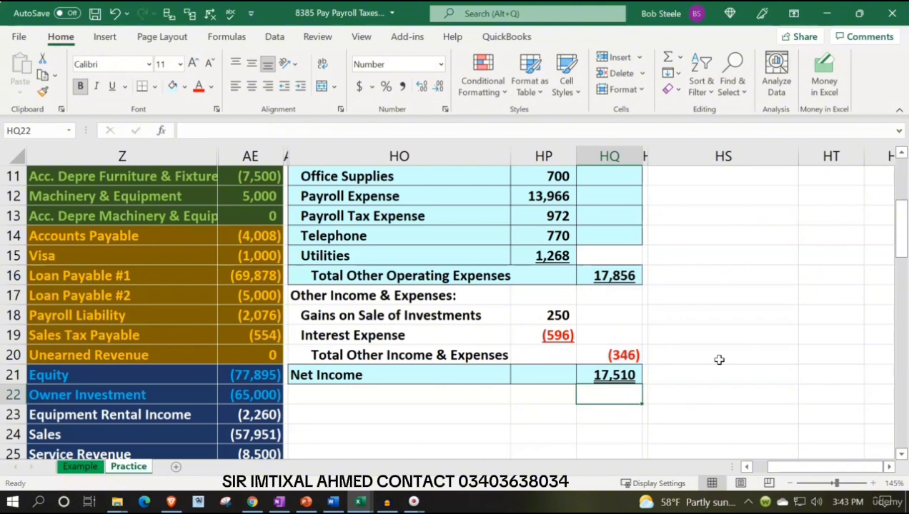
Check Net Income and Total Other Operating Expenses against the trial balance's net income and the expense amounts in AE27:AE32.
{"action": "scroll", "coordinate": [719, 360], "scroll_direction": "down", "scroll_amount": 5}
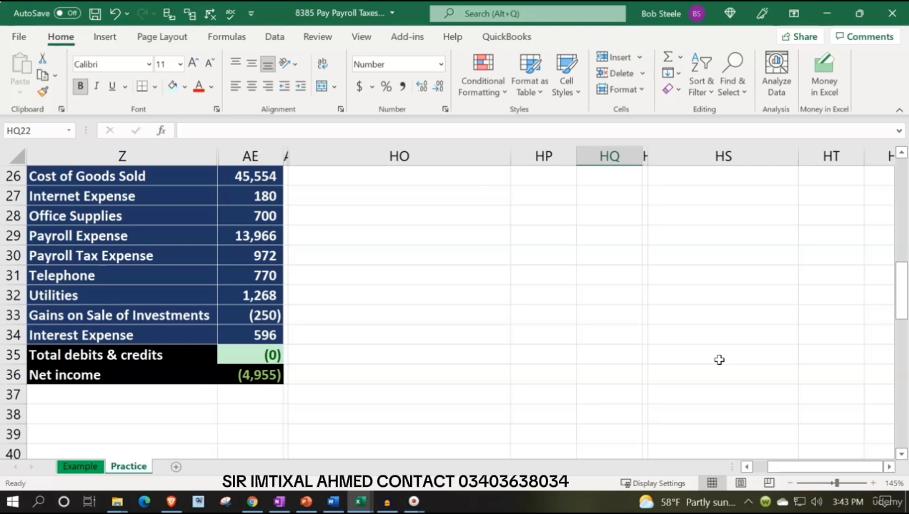
{"action": "scroll", "coordinate": [718, 359], "scroll_direction": "up", "scroll_amount": 5}
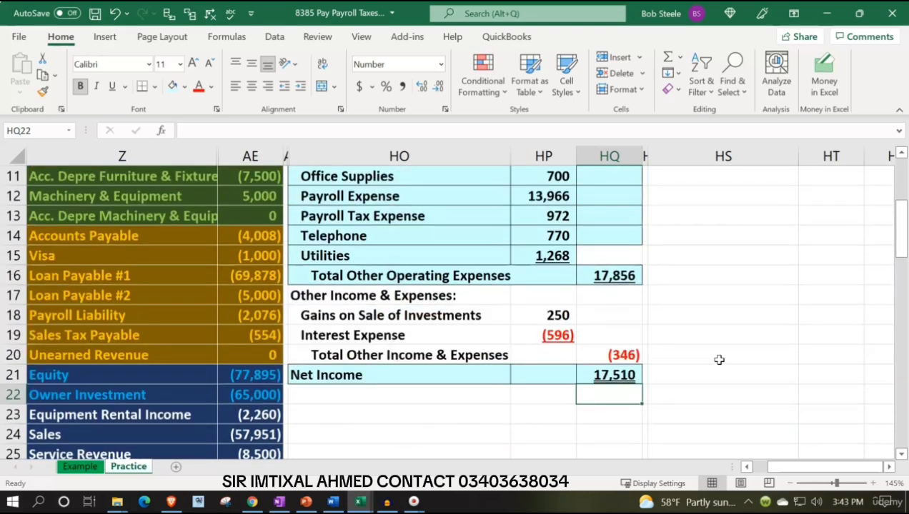
{"action": "scroll", "coordinate": [469, 374], "scroll_direction": "up", "scroll_amount": 1}
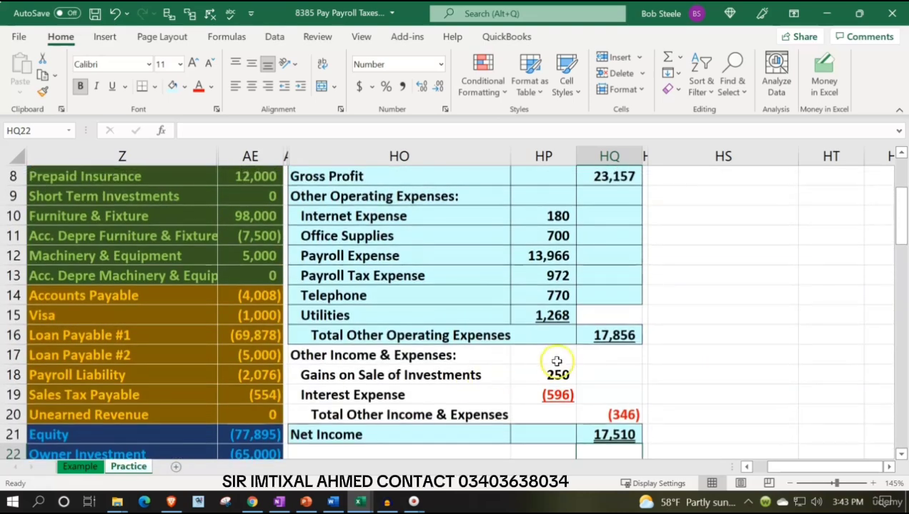
{"action": "double_click", "coordinate": [610, 336]}
{"action": "key", "text": "Return"}
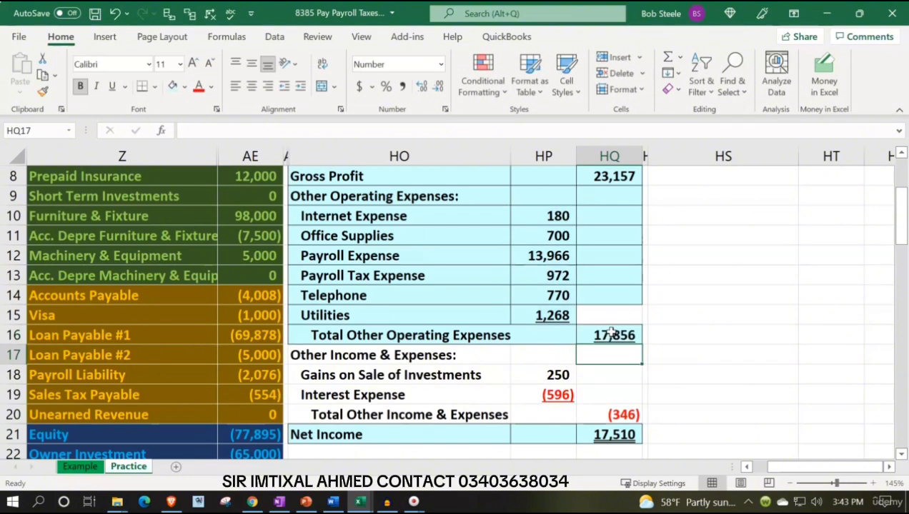
{"action": "scroll", "coordinate": [263, 314], "scroll_direction": "down", "scroll_amount": 4}
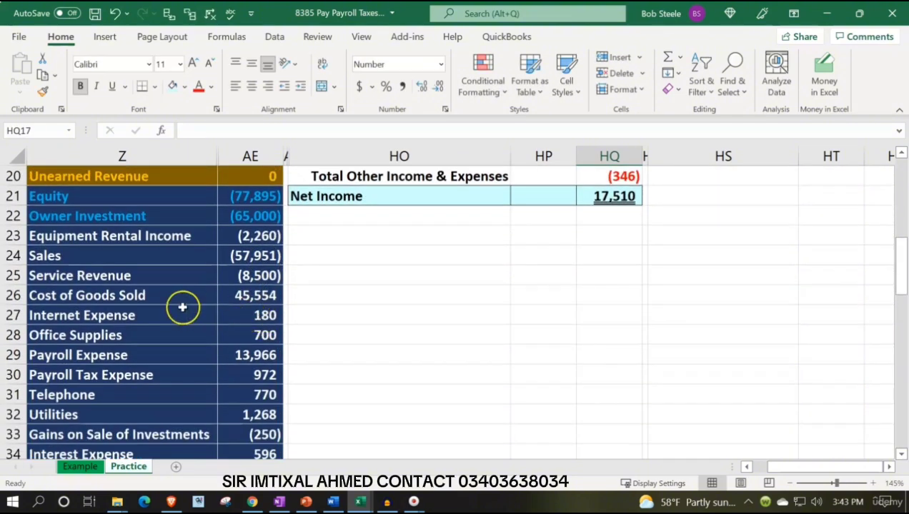
{"action": "left_click_drag", "start_coordinate": [244, 315], "coordinate": [261, 422]}
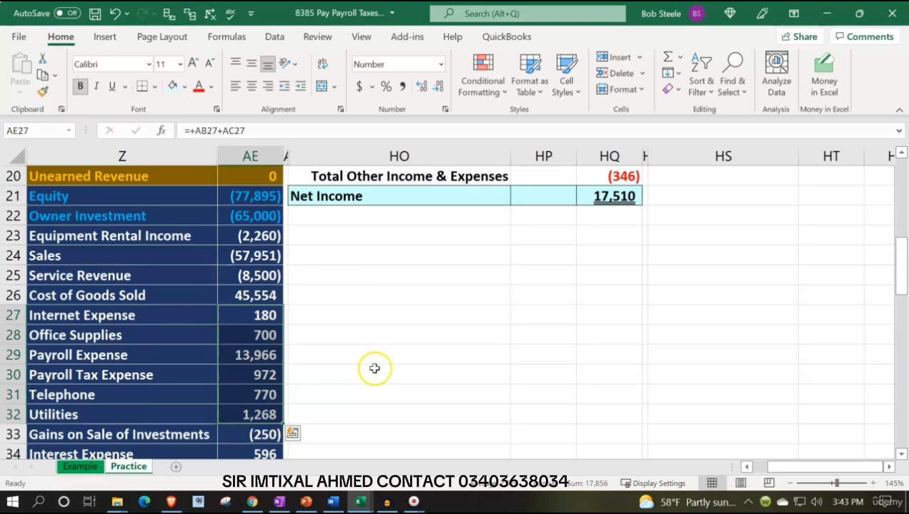
{"action": "scroll", "coordinate": [378, 370], "scroll_direction": "up", "scroll_amount": 3}
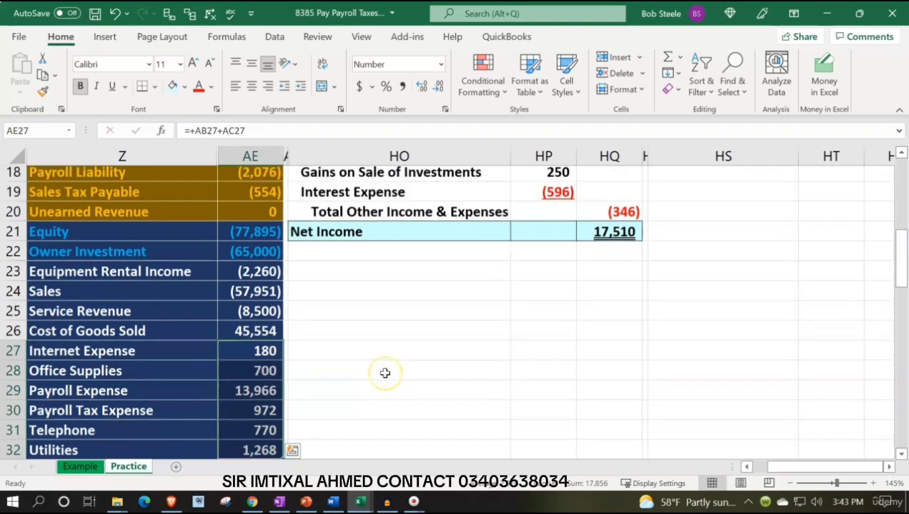
{"action": "scroll", "coordinate": [384, 373], "scroll_direction": "up", "scroll_amount": 2}
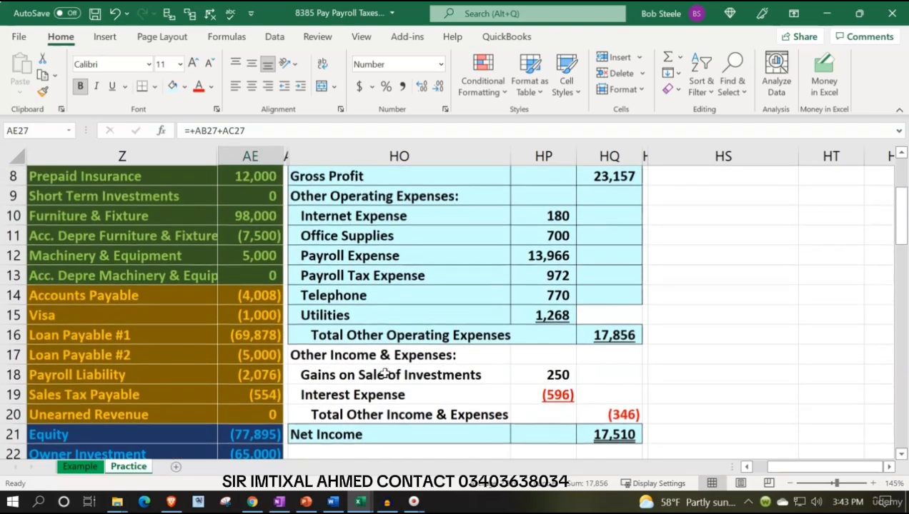
{"action": "scroll", "coordinate": [385, 374], "scroll_direction": "down", "scroll_amount": 2}
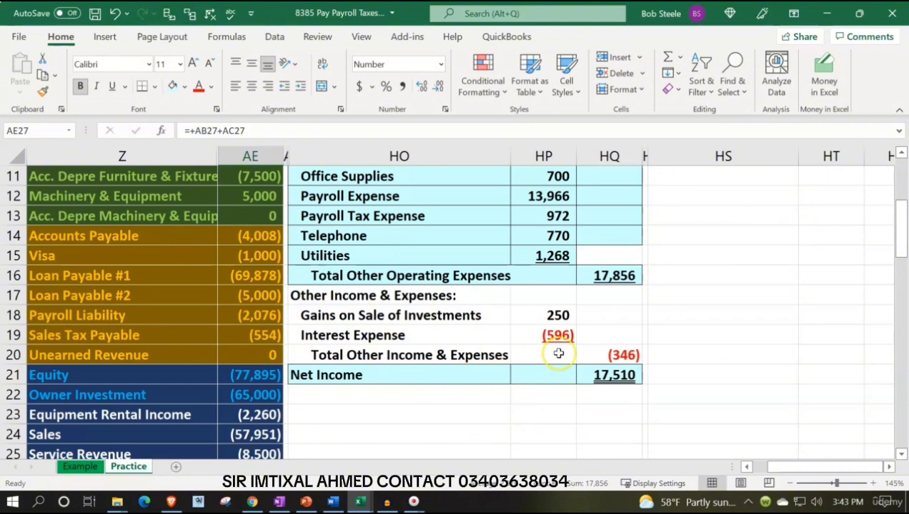
Try to link Net Income in HQ21 to Gross Profit in HQ8, and replace the formula with 0.
{"action": "left_click", "coordinate": [613, 375]}
{"action": "type", "text": "="}
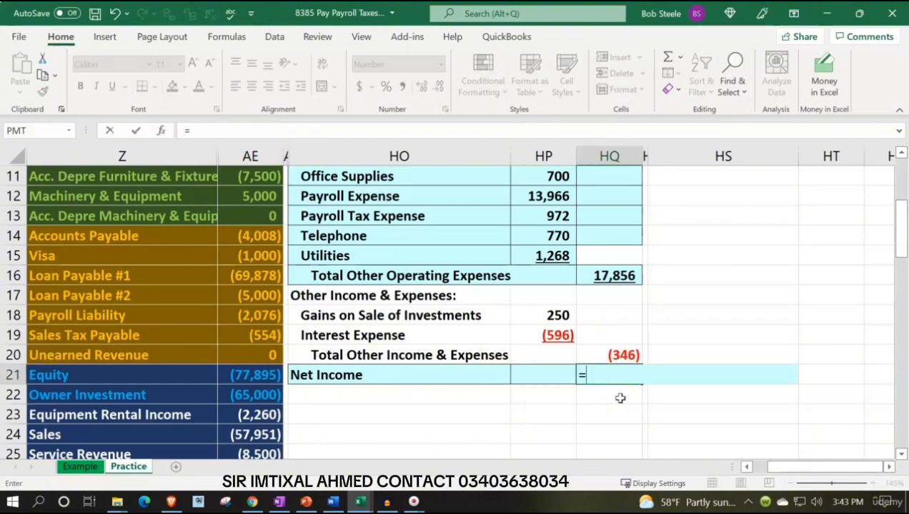
{"action": "scroll", "coordinate": [621, 399], "scroll_direction": "up", "scroll_amount": 3}
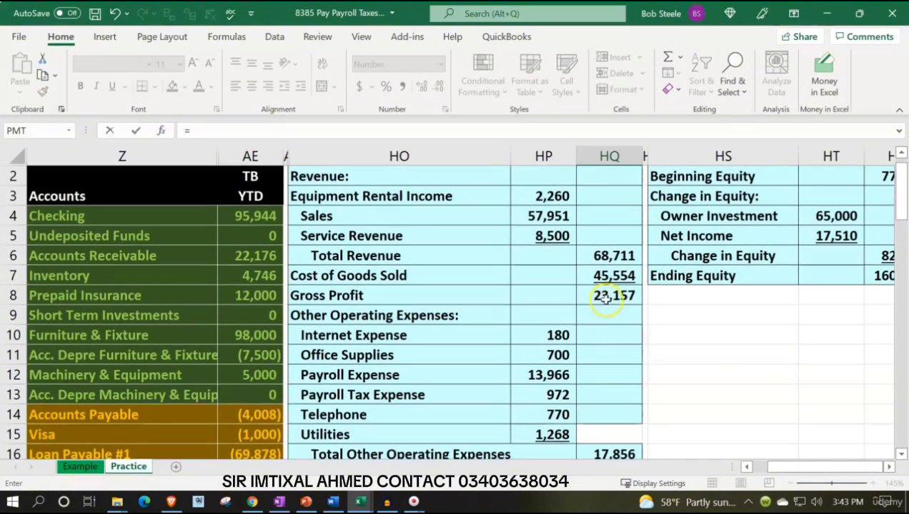
{"action": "left_click", "coordinate": [605, 300]}
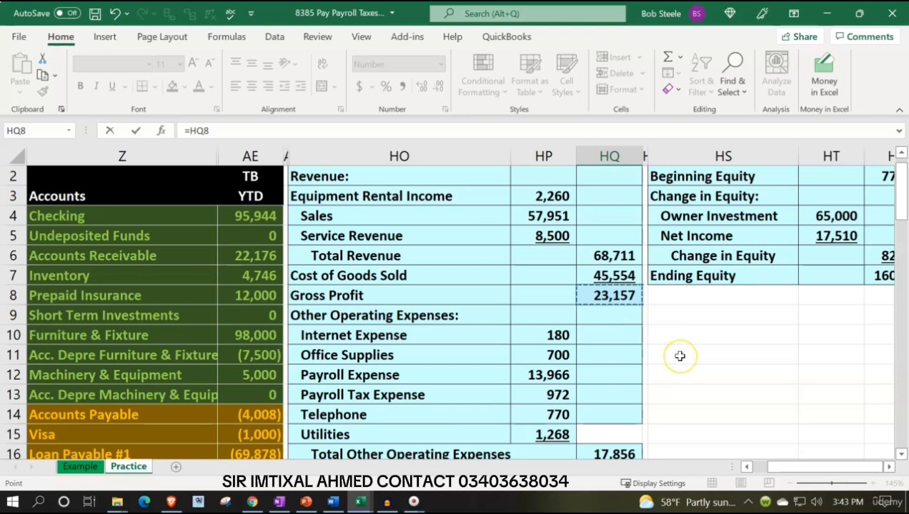
{"action": "scroll", "coordinate": [680, 356], "scroll_direction": "down", "scroll_amount": 1}
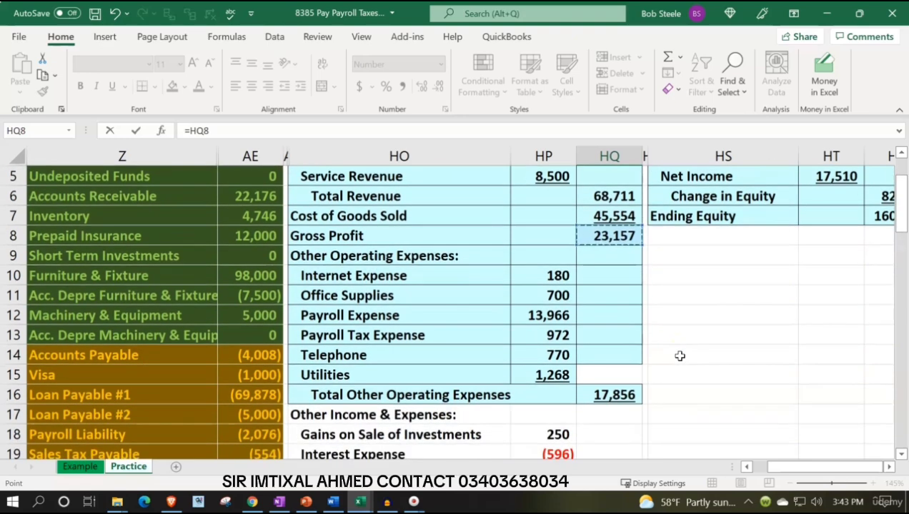
{"action": "key", "text": "Return"}
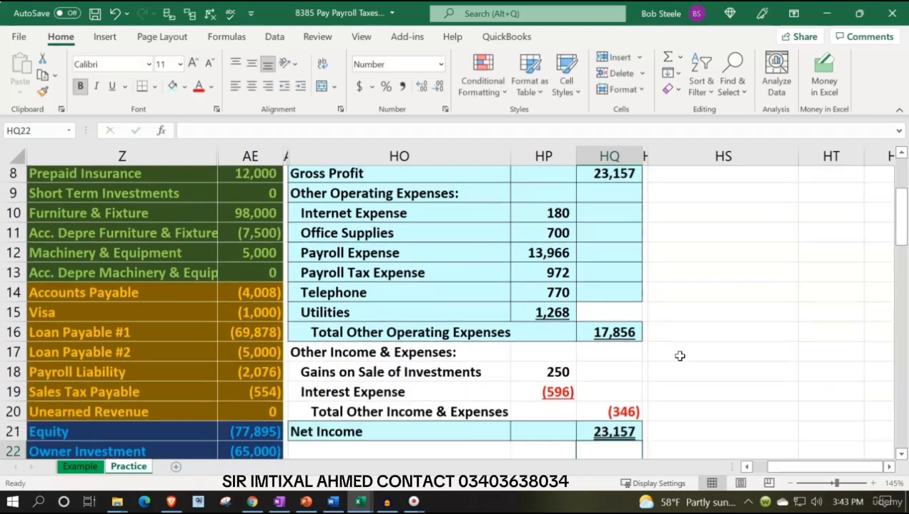
{"action": "key", "text": "Up"}
{"action": "type", "text": "0"}
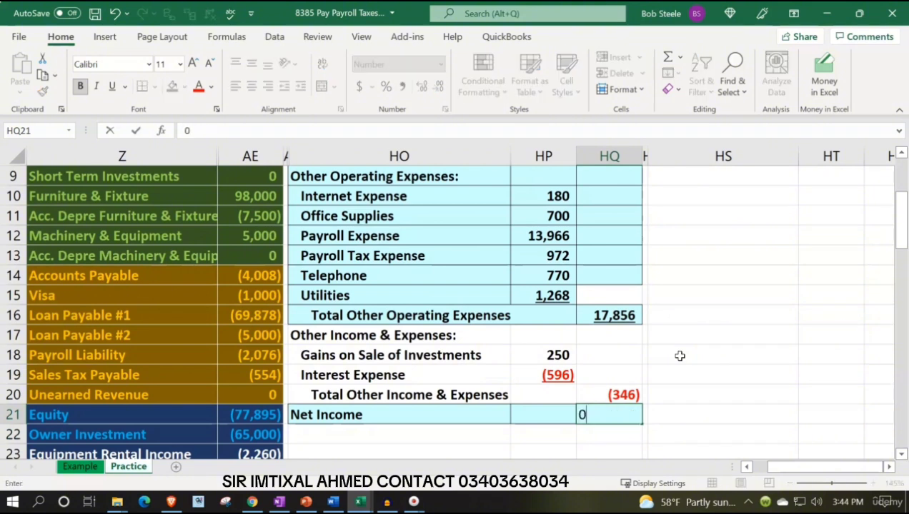
{"action": "key", "text": "Return"}
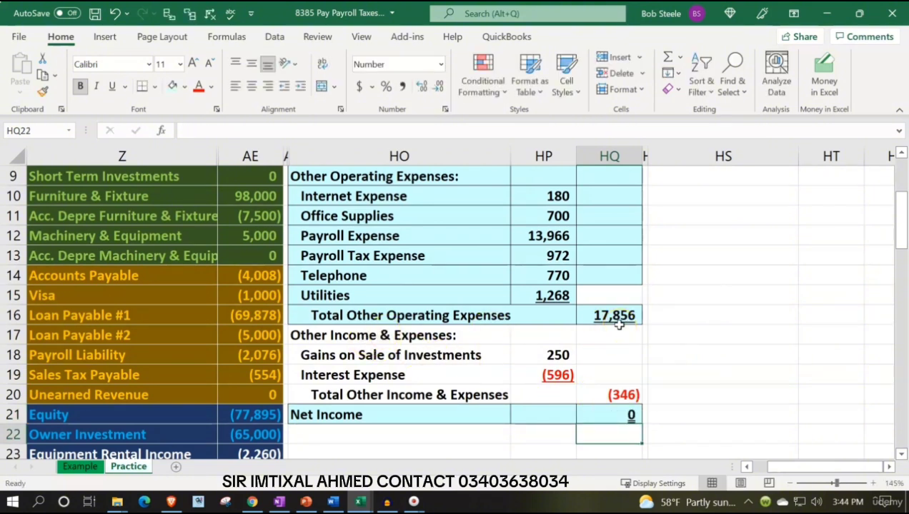
Move the block HO17:HQ21, from Other Income & Expenses through Net Income, down one row to start at HO18.
{"action": "left_click_drag", "start_coordinate": [372, 336], "coordinate": [604, 422]}
{"action": "scroll", "coordinate": [604, 423], "scroll_direction": "down", "scroll_amount": 1}
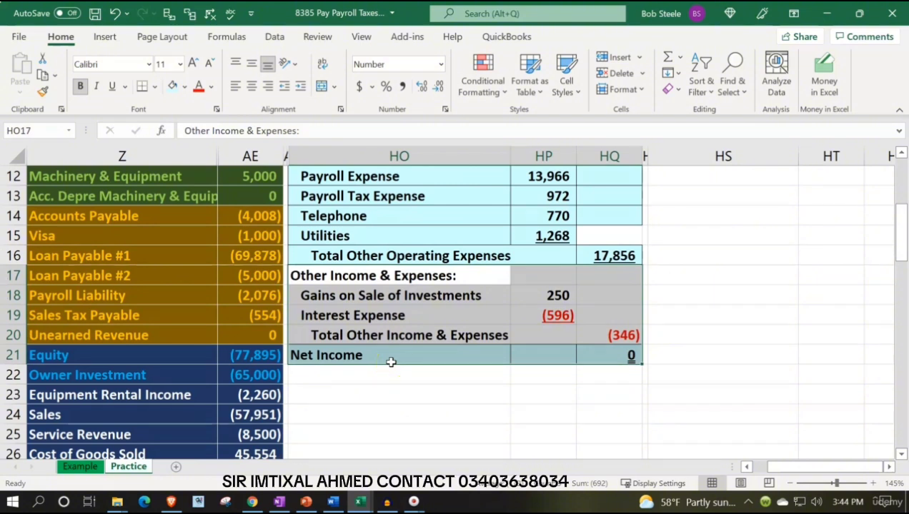
{"action": "key", "text": "ctrl+x"}
{"action": "left_click", "coordinate": [341, 293]}
{"action": "key", "text": "ctrl+v"}
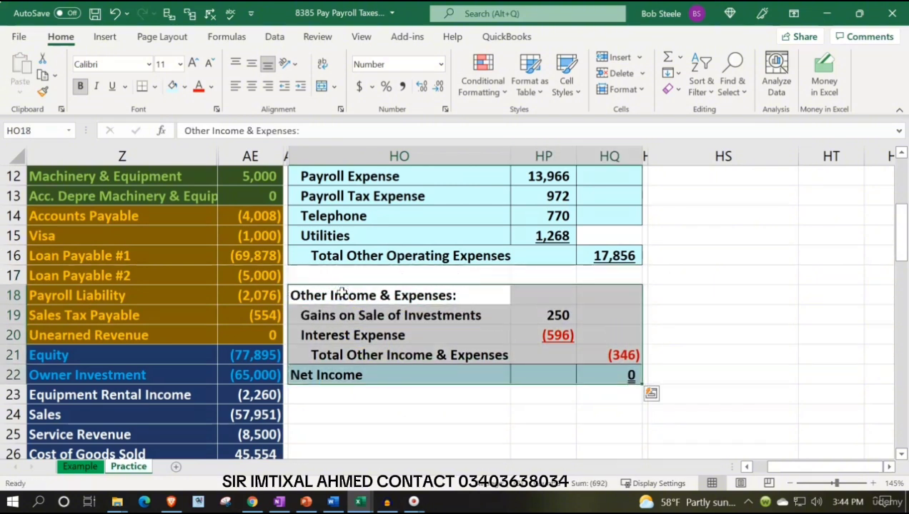
Enter the label Net Operating Income in HO17, directly below Total Other Operating Expenses.
{"action": "left_click", "coordinate": [348, 275]}
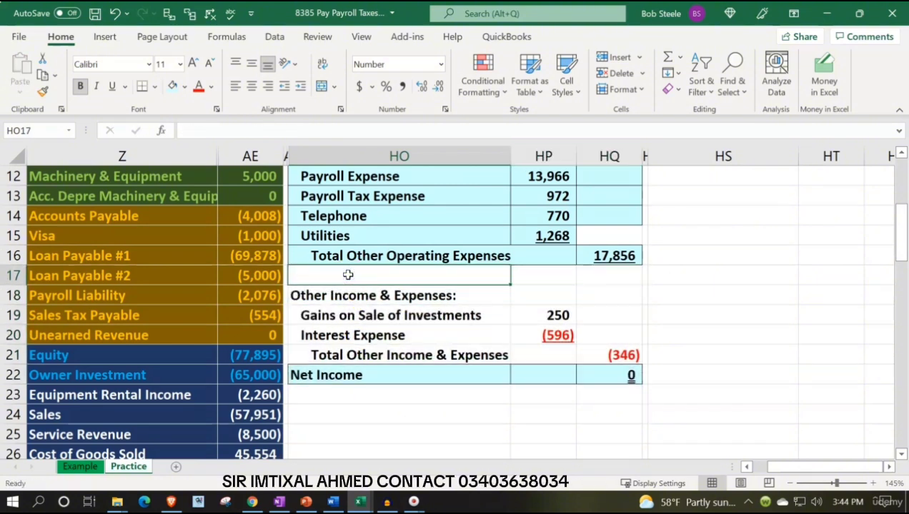
{"action": "type", "text": "Net o"}
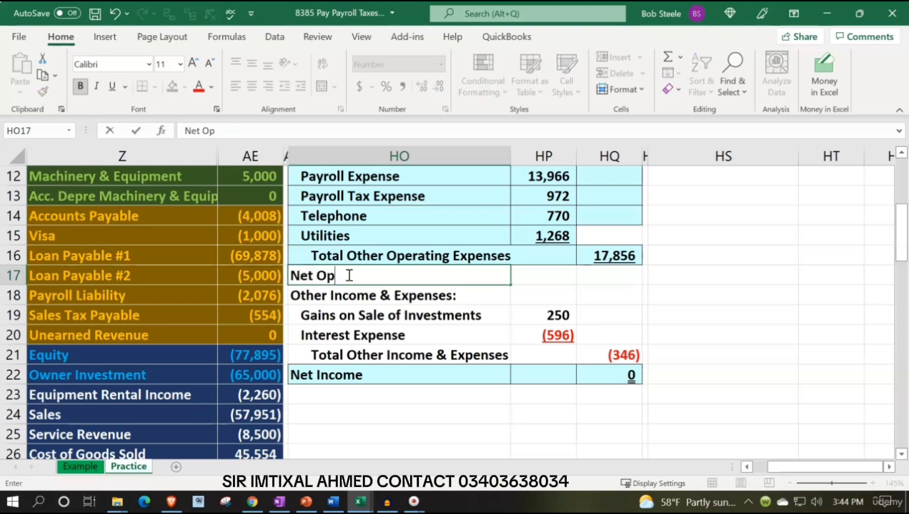
{"action": "type", "text": "ome"}
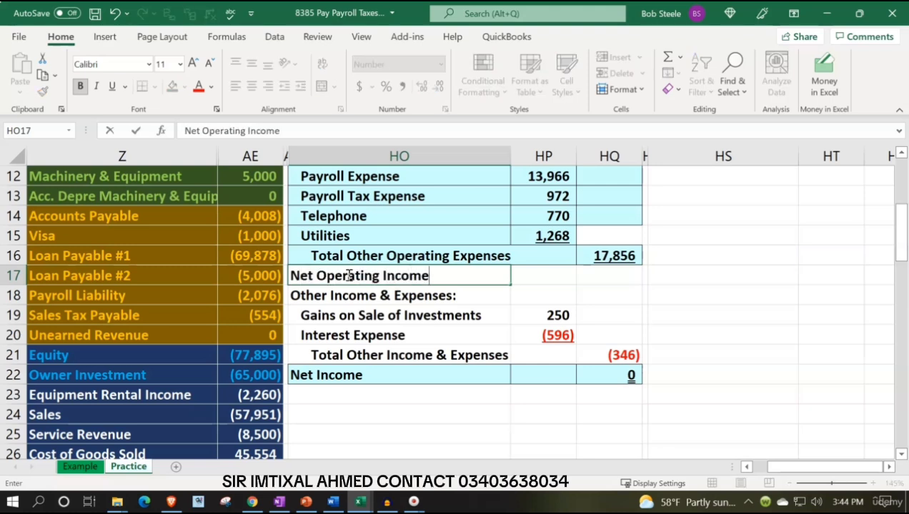
Calculate Net Operating Income in HQ17 as Gross Profit minus Total Other Operating Expenses, using =HQ8-HQ16.
{"action": "key", "text": "Tab"}
{"action": "key", "text": "Tab"}
{"action": "type", "text": "="}
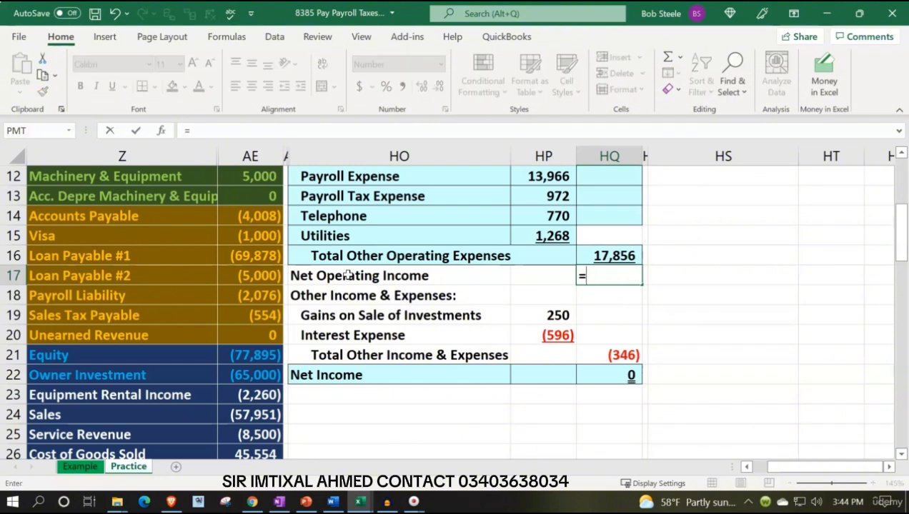
{"action": "key", "text": "Up"}
{"action": "key", "text": "Up"}
{"action": "key", "text": "Up"}
{"action": "key", "text": "Up"}
{"action": "key", "text": "Up"}
{"action": "key", "text": "Up"}
{"action": "key", "text": "Up"}
{"action": "key", "text": "Up"}
{"action": "key", "text": "Up"}
{"action": "key", "text": "Up"}
{"action": "key", "text": "Down"}
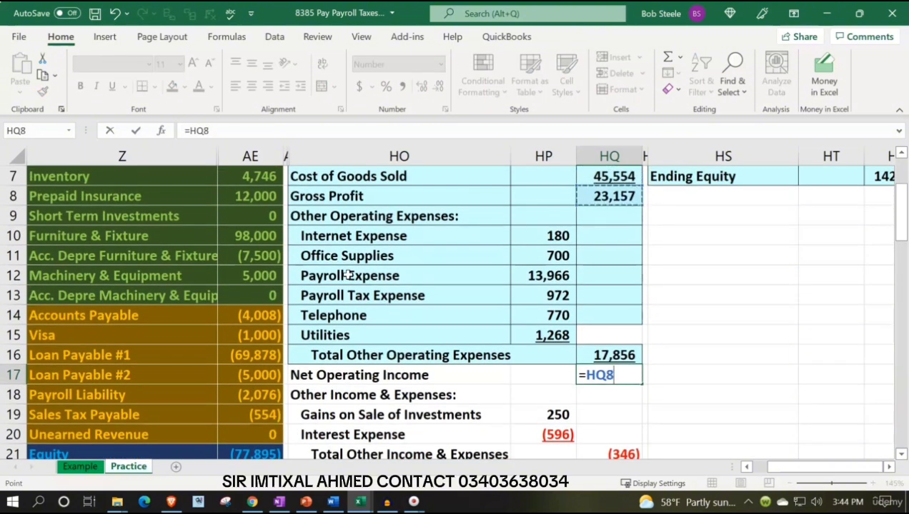
{"action": "type", "text": "-"}
{"action": "key", "text": "Up"}
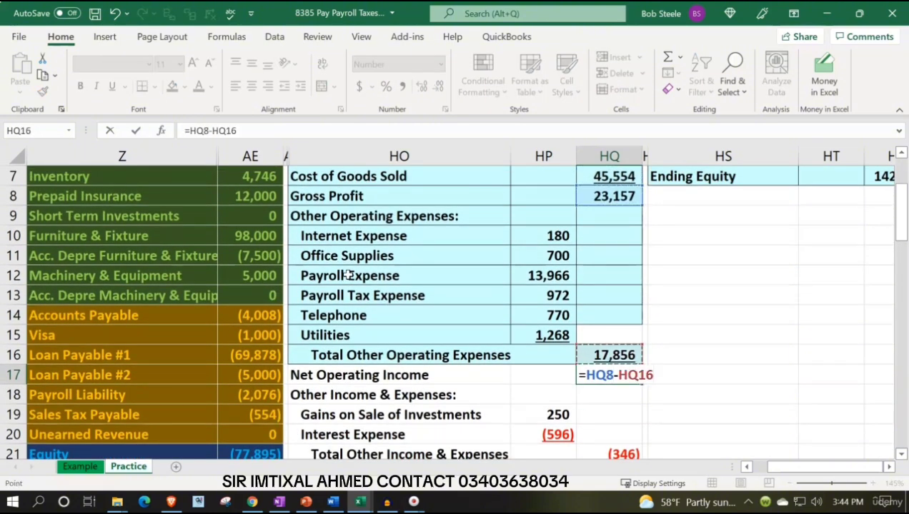
{"action": "key", "text": "Return"}
{"action": "key", "text": "Up"}
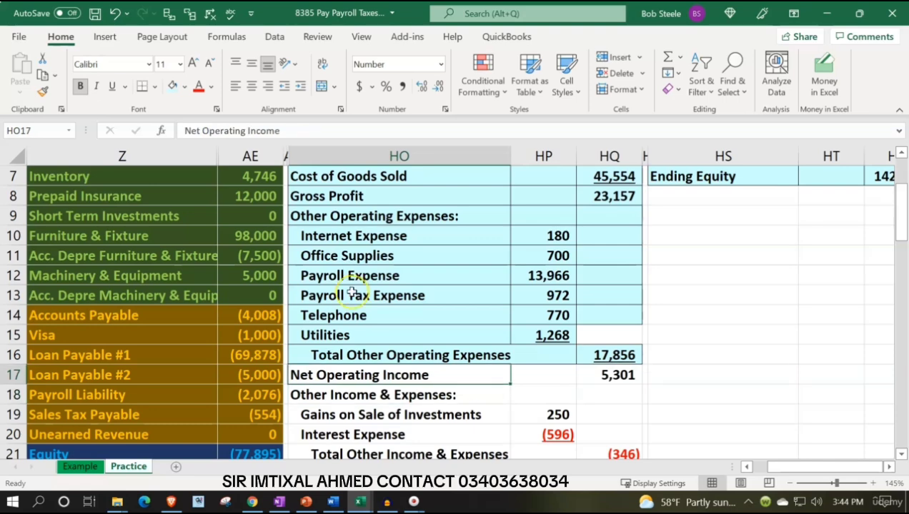
Calculate Net Income in HQ22 as Net Operating Income plus Total Other Income & Expenses, using =HQ17+HQ21.
{"action": "scroll", "coordinate": [351, 293], "scroll_direction": "down", "scroll_amount": 1}
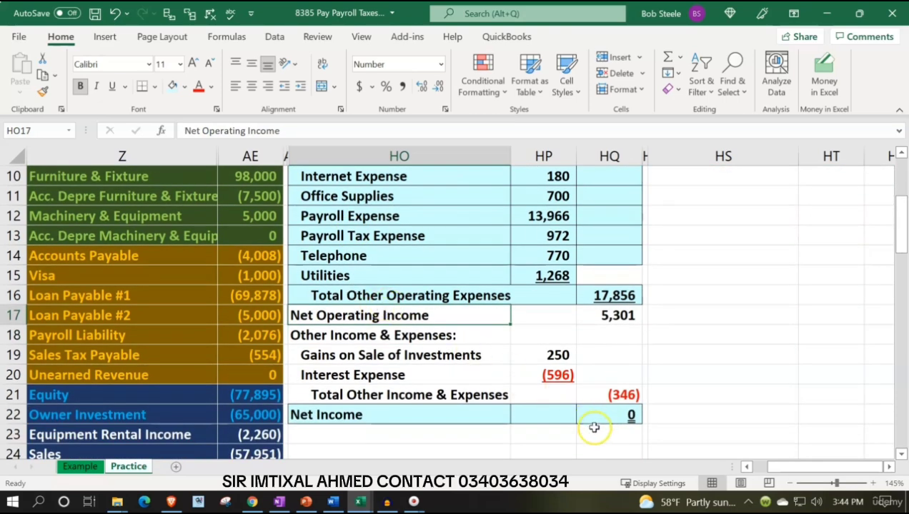
{"action": "left_click", "coordinate": [613, 418]}
{"action": "type", "text": "="}
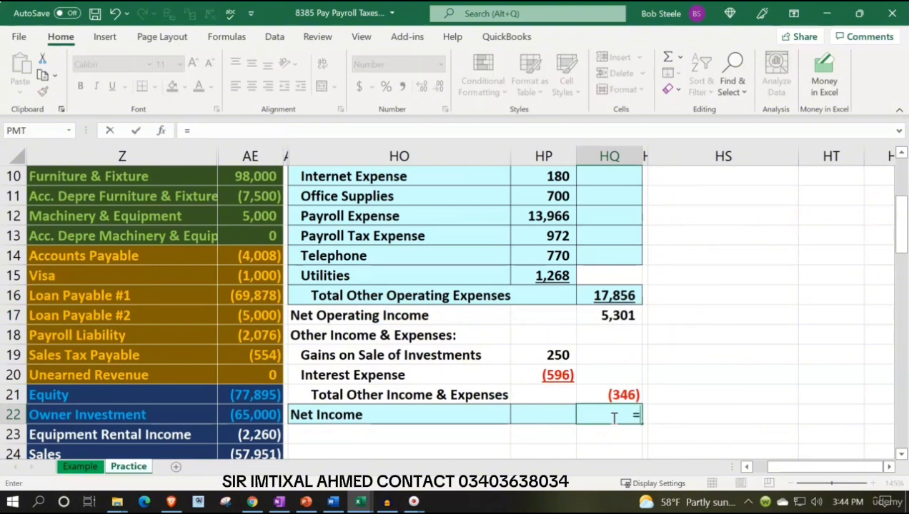
{"action": "key", "text": "Up"}
{"action": "key", "text": "Up"}
{"action": "key", "text": "Up"}
{"action": "key", "text": "Up"}
{"action": "key", "text": "Up"}
{"action": "type", "text": "+"}
{"action": "key", "text": "Up"}
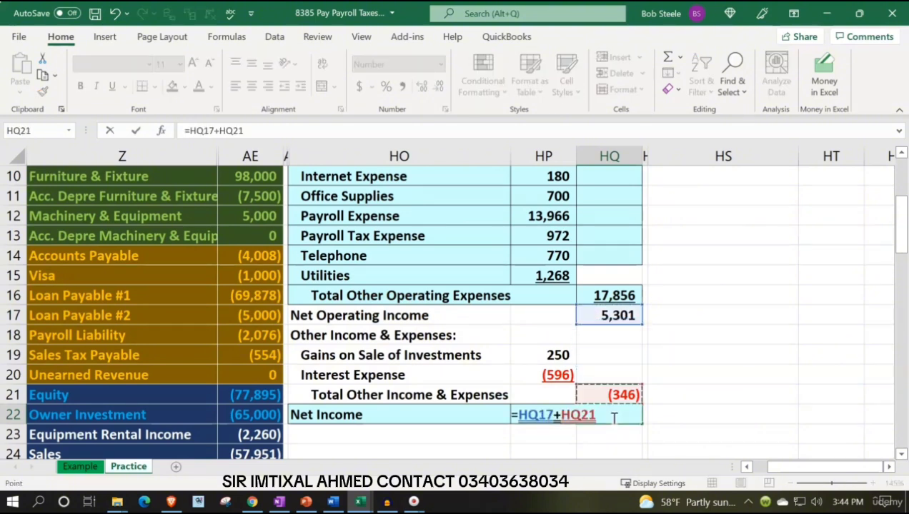
{"action": "key", "text": "Return"}
{"action": "left_click", "coordinate": [613, 418]}
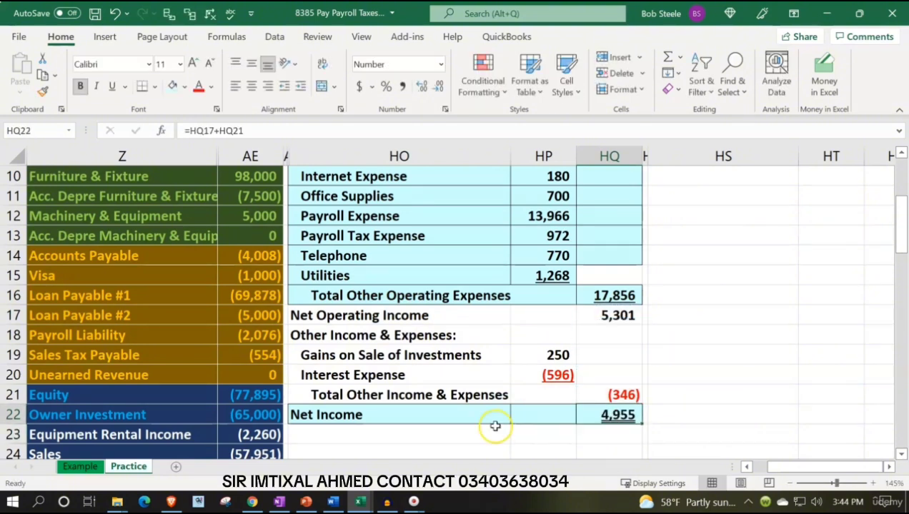
Compare the income statement's Net Income with the trial balance's net income in AE36.
{"action": "left_click", "coordinate": [457, 427]}
{"action": "scroll", "coordinate": [456, 427], "scroll_direction": "down", "scroll_amount": 5}
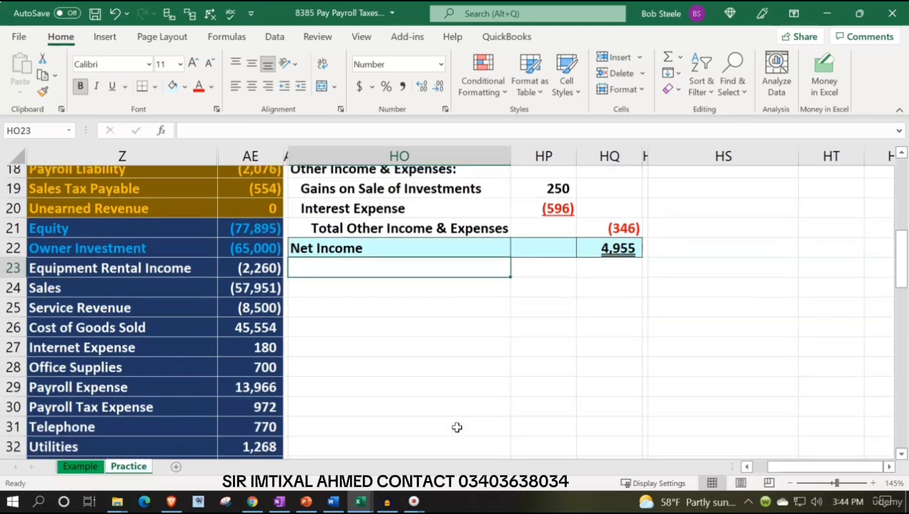
{"action": "left_click", "coordinate": [259, 398]}
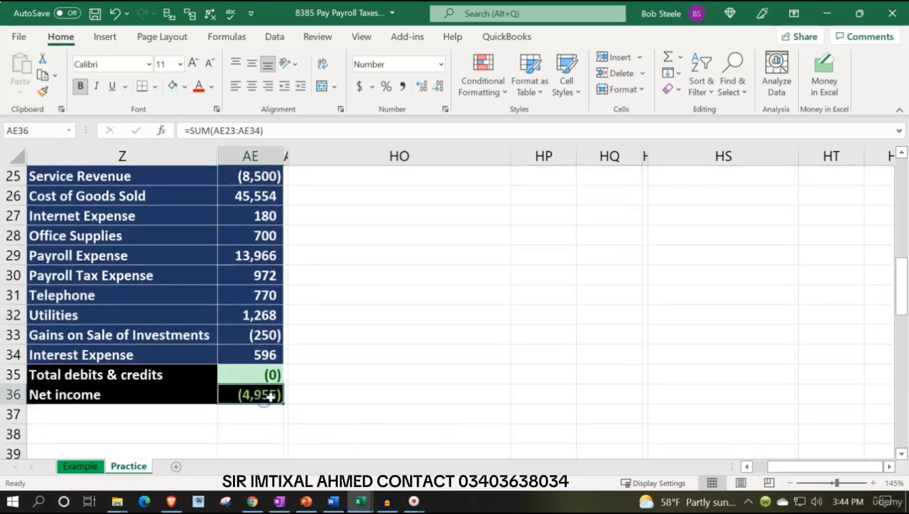
{"action": "scroll", "coordinate": [458, 395], "scroll_direction": "up", "scroll_amount": 1}
{"action": "scroll", "coordinate": [458, 394], "scroll_direction": "up", "scroll_amount": 4}
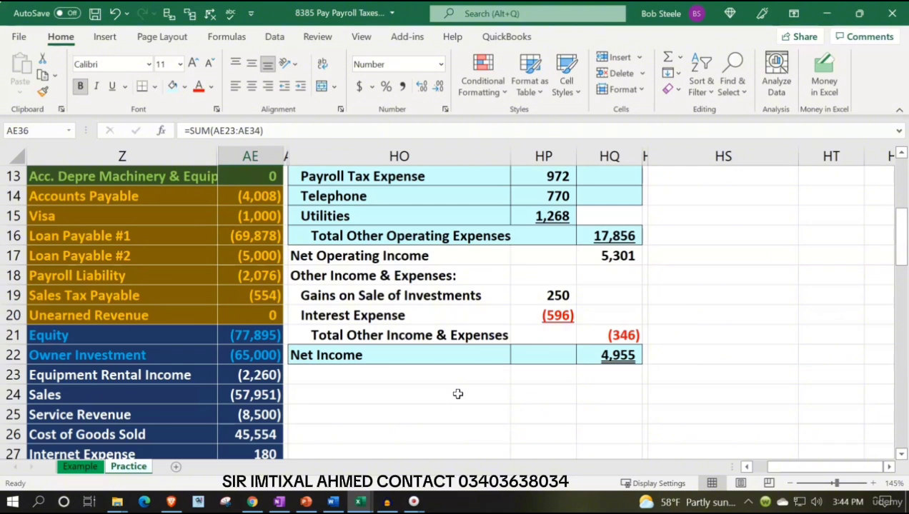
Review the income statement's revenue lines, Total Revenue, Cost of Goods Sold and Gross Profit.
{"action": "scroll", "coordinate": [458, 395], "scroll_direction": "up", "scroll_amount": 4}
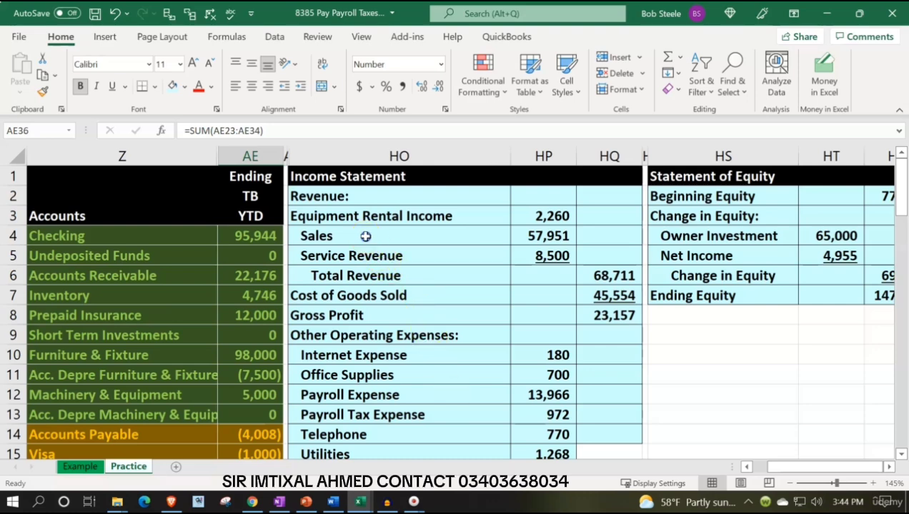
{"action": "left_click_drag", "start_coordinate": [365, 236], "coordinate": [551, 245]}
{"action": "left_click", "coordinate": [499, 209]}
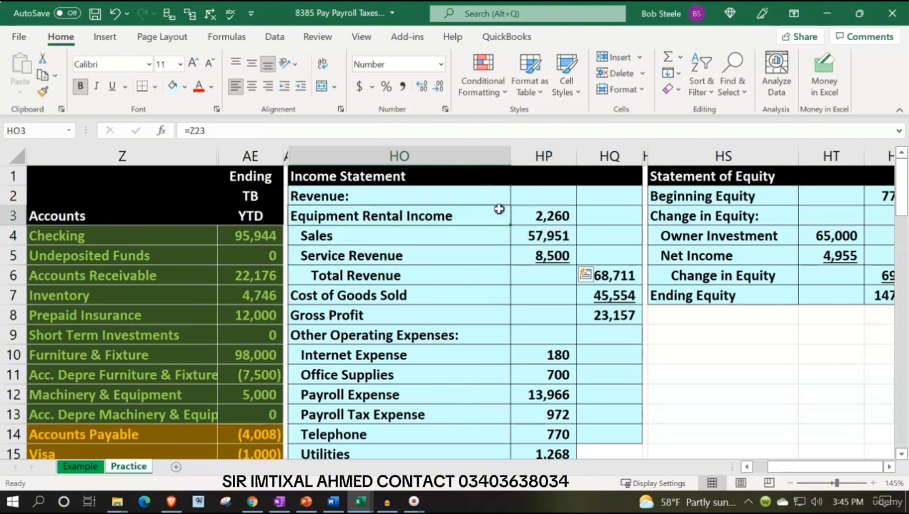
{"action": "left_click_drag", "start_coordinate": [499, 209], "coordinate": [533, 255]}
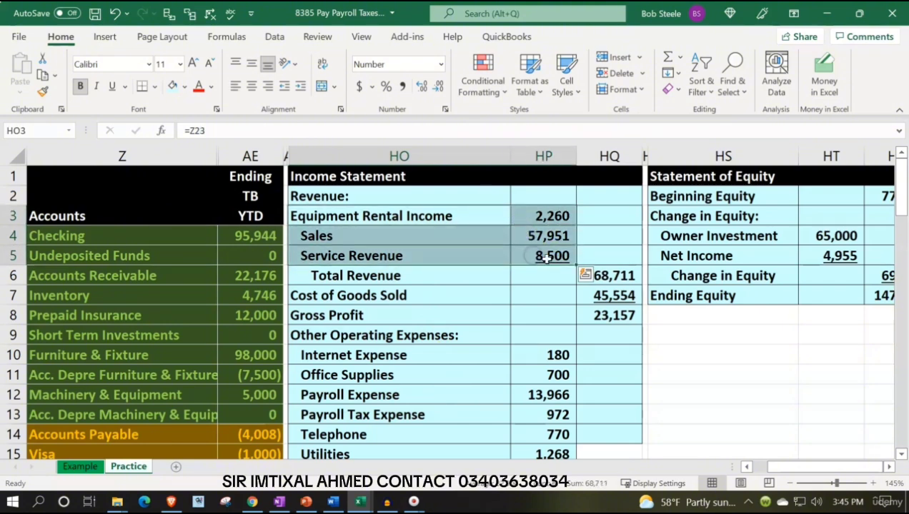
{"action": "left_click", "coordinate": [622, 275]}
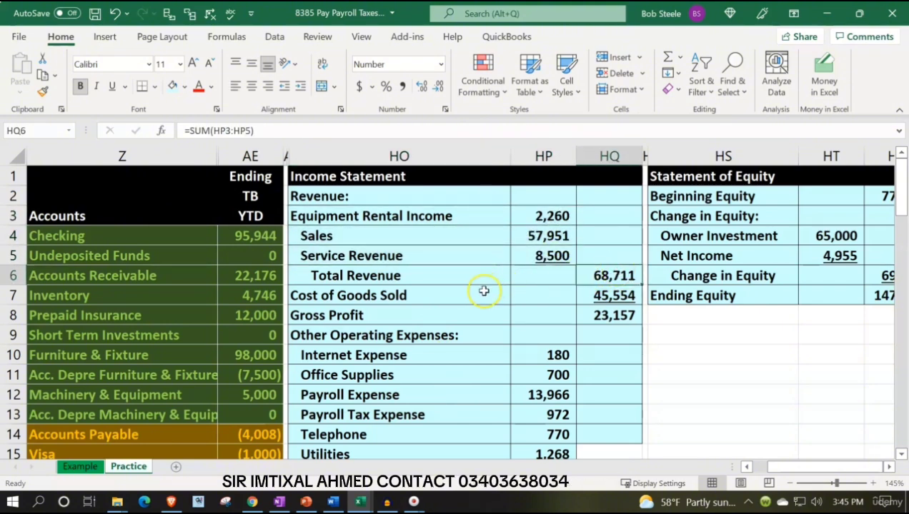
{"action": "left_click_drag", "start_coordinate": [483, 289], "coordinate": [599, 289]}
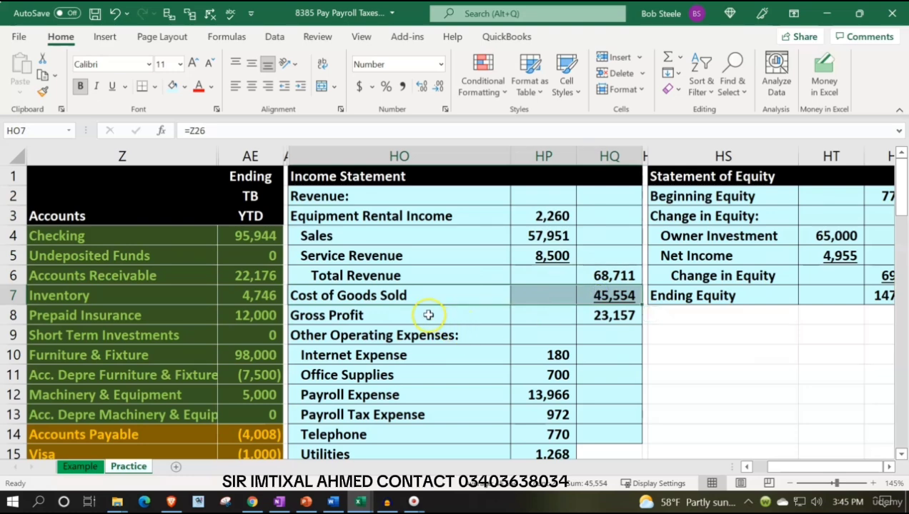
{"action": "left_click_drag", "start_coordinate": [426, 314], "coordinate": [596, 315]}
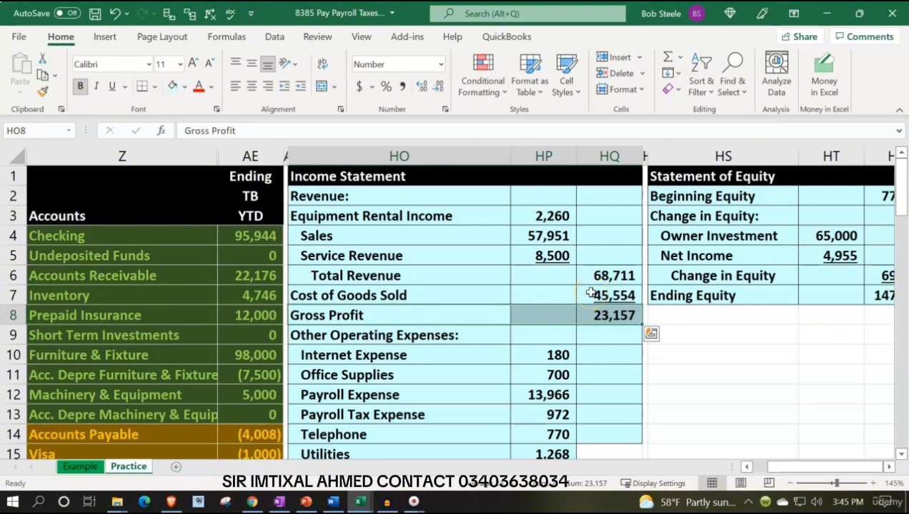
Review the income statement from Other Operating Expenses through Net Operating Income to Total Other Income & Expenses.
{"action": "scroll", "coordinate": [590, 293], "scroll_direction": "down", "scroll_amount": 1}
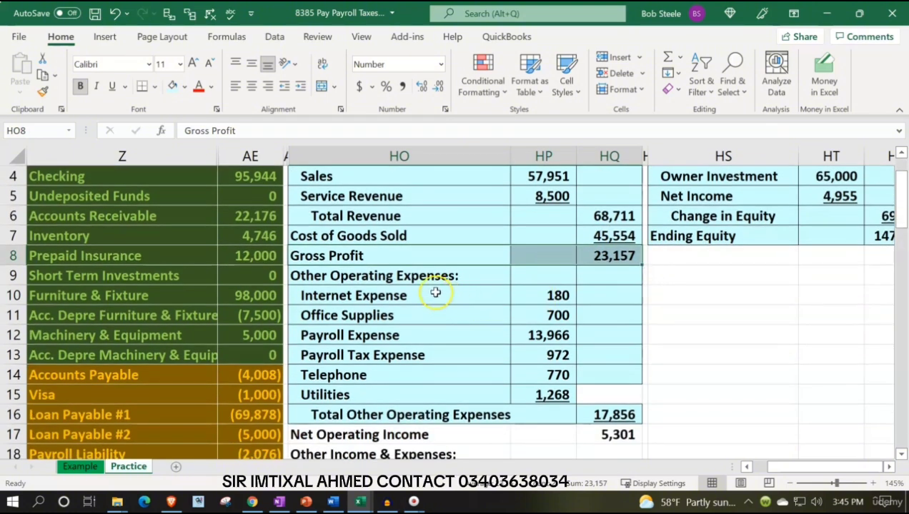
{"action": "left_click_drag", "start_coordinate": [435, 293], "coordinate": [523, 390]}
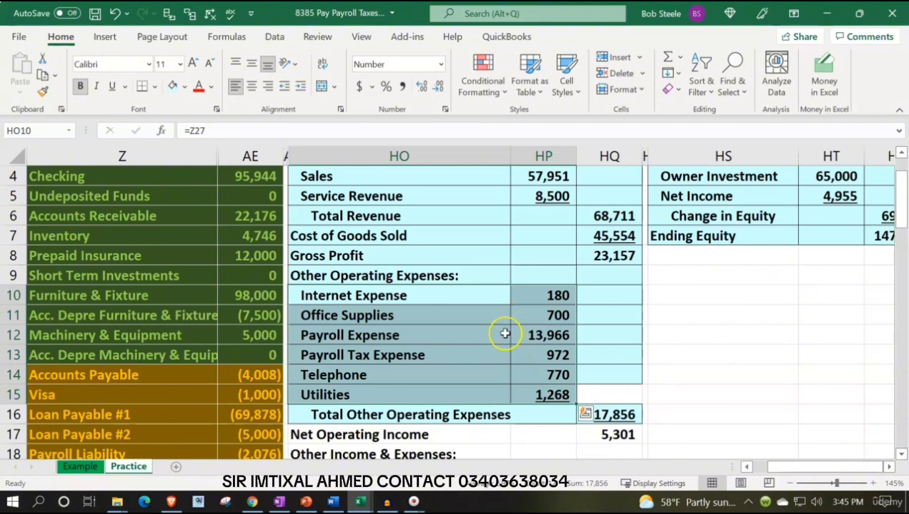
{"action": "scroll", "coordinate": [503, 334], "scroll_direction": "down", "scroll_amount": 1}
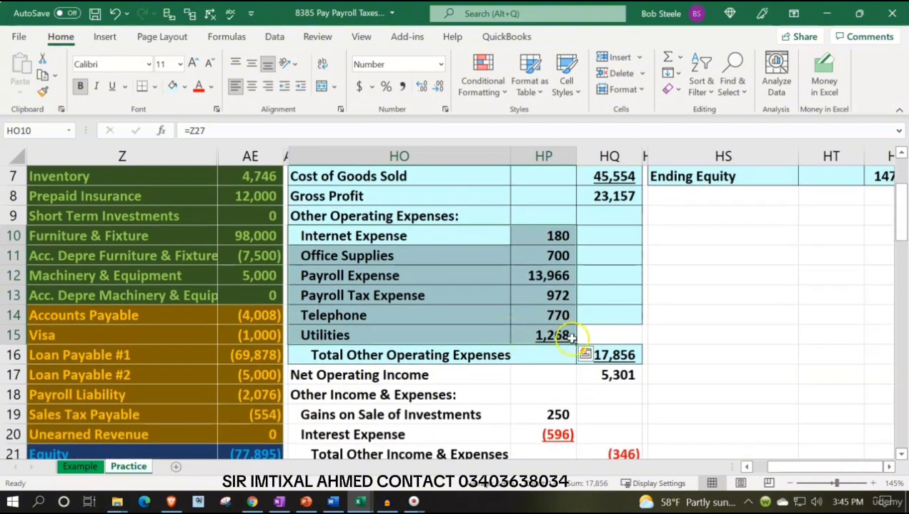
{"action": "left_click", "coordinate": [636, 359]}
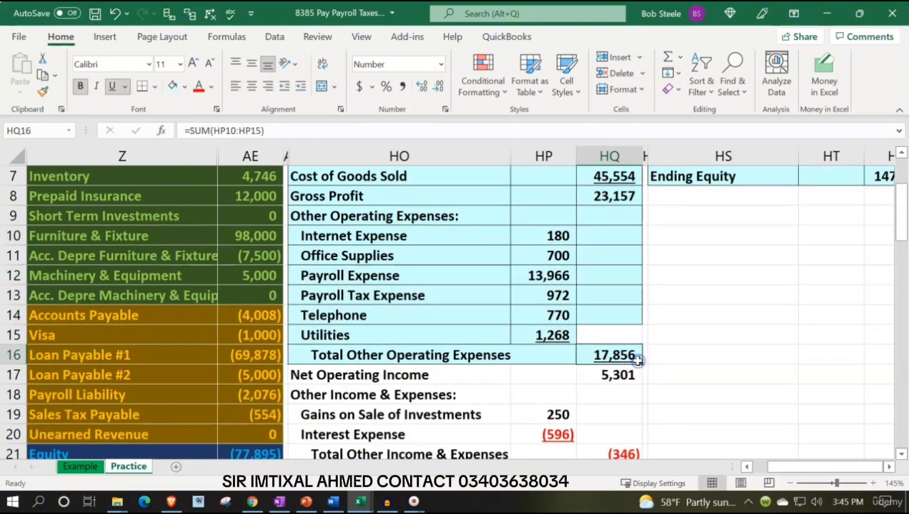
{"action": "left_click", "coordinate": [627, 379]}
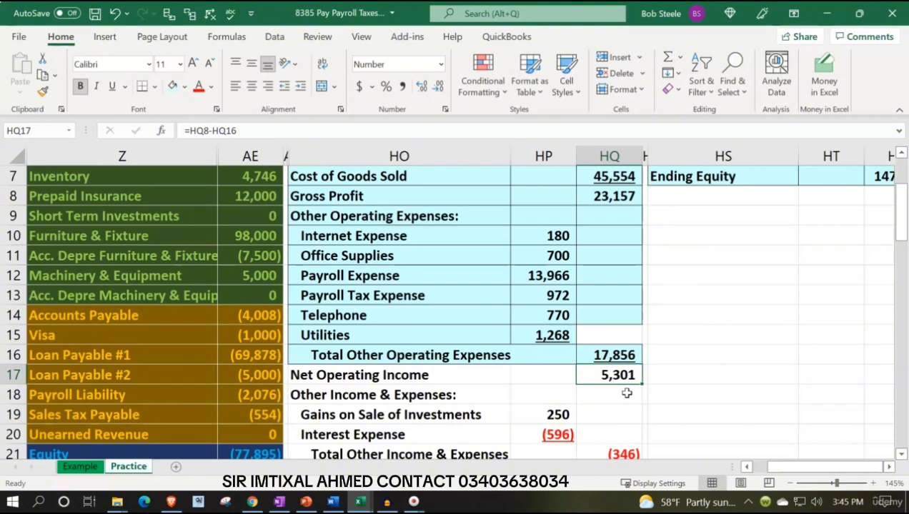
{"action": "scroll", "coordinate": [627, 393], "scroll_direction": "down", "scroll_amount": 1}
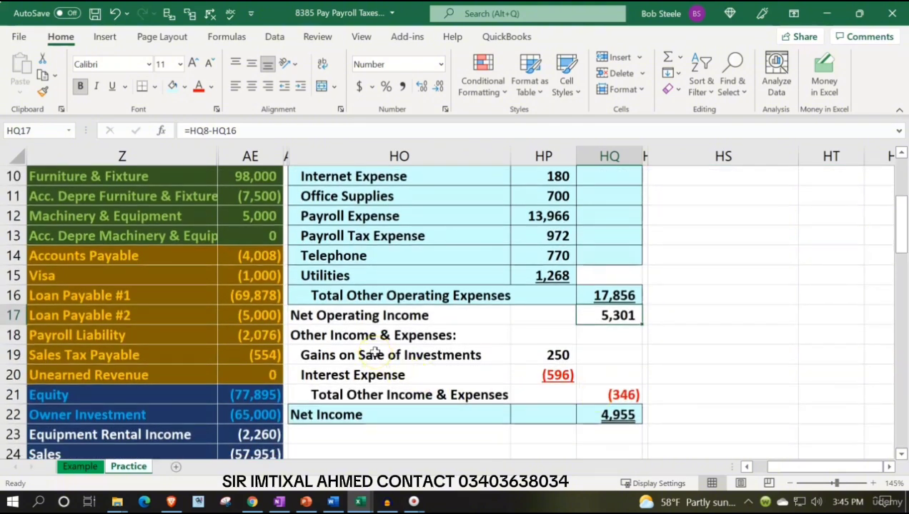
{"action": "left_click_drag", "start_coordinate": [375, 353], "coordinate": [534, 374]}
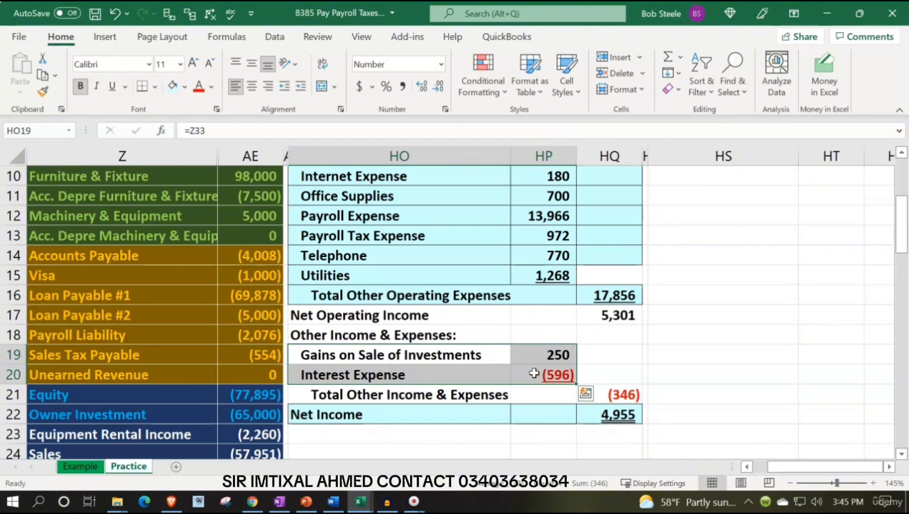
{"action": "left_click", "coordinate": [622, 402]}
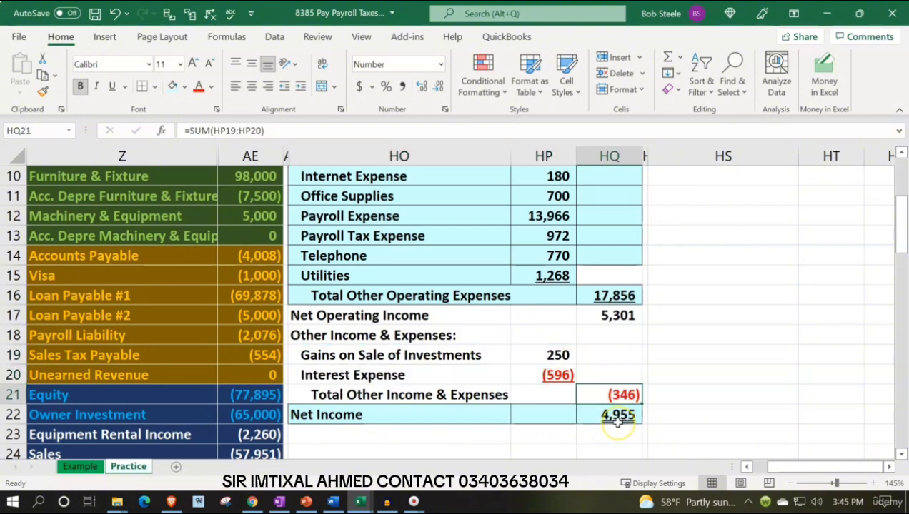
Apply light blue fill and all borders to HO17:HQ21, and fill the blank cell HQ15 light blue.
{"action": "left_click_drag", "start_coordinate": [331, 315], "coordinate": [597, 393]}
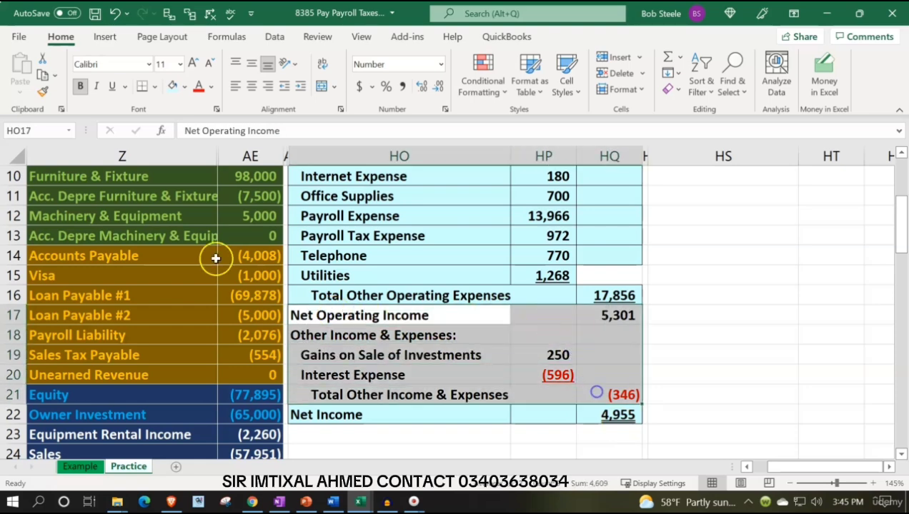
{"action": "left_click", "coordinate": [154, 86]}
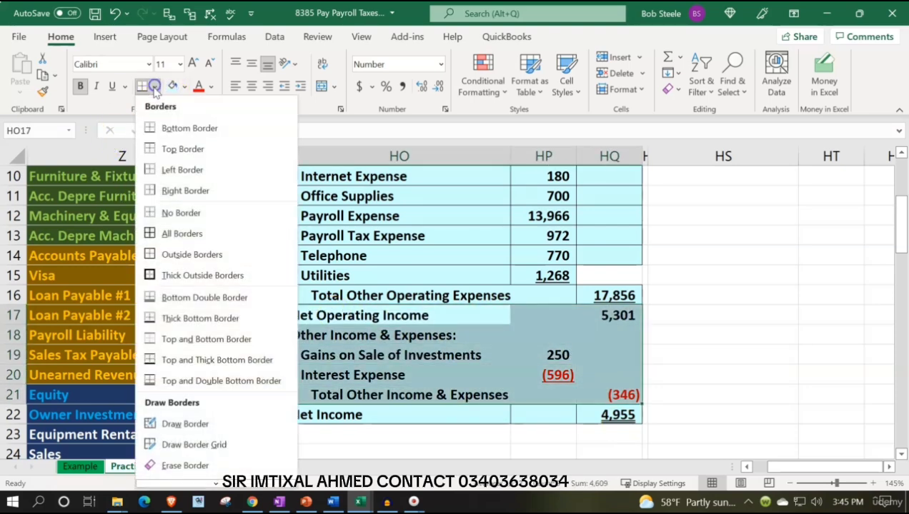
{"action": "left_click", "coordinate": [181, 212]}
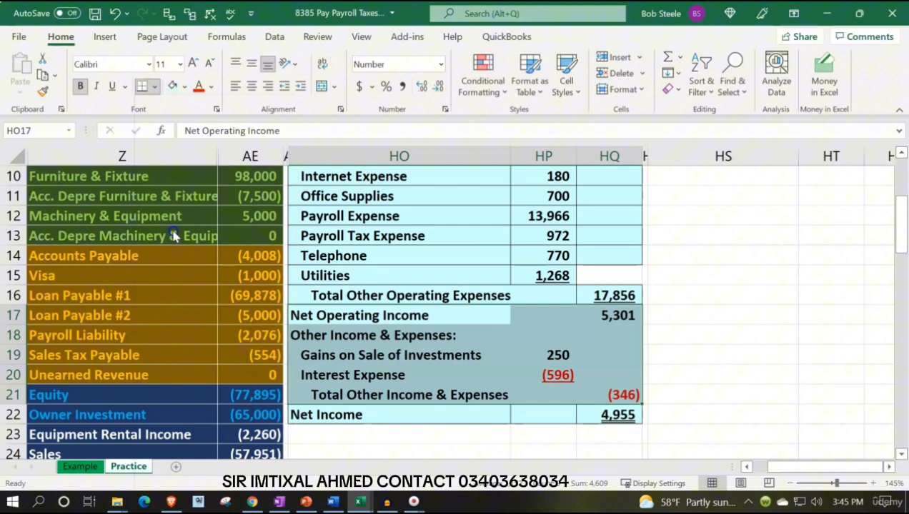
{"action": "left_click", "coordinate": [599, 275]}
{"action": "left_click", "coordinate": [173, 87]}
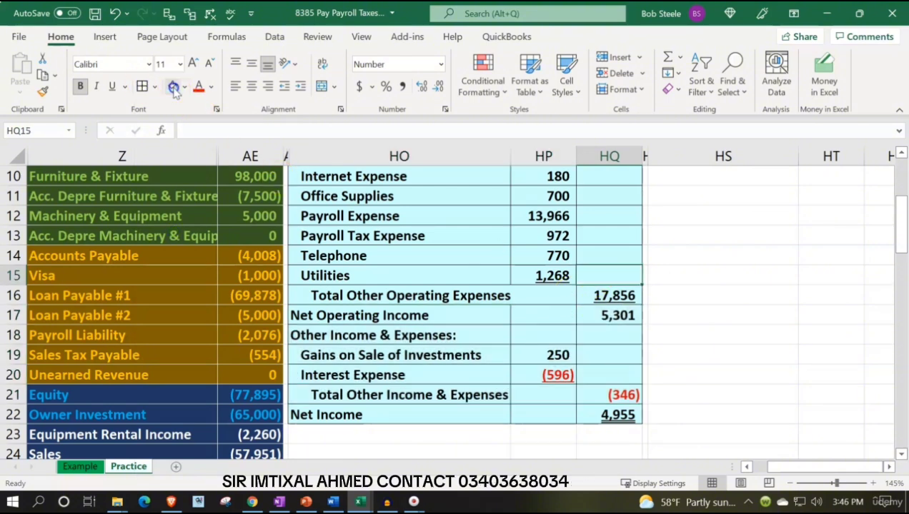
Link Beginning Equity in HU2 of the Statement of Equity to the trial balance's Equity amount, using =AE21.
{"action": "scroll", "coordinate": [416, 304], "scroll_direction": "up", "scroll_amount": 3}
{"action": "left_click", "coordinate": [616, 212]}
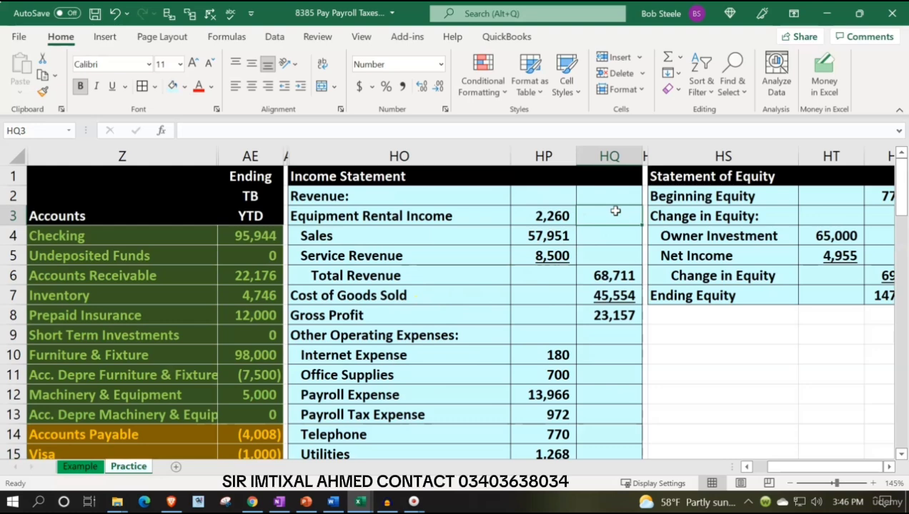
{"action": "key", "text": "Right"}
{"action": "key", "text": "Right"}
{"action": "key", "text": "Right"}
{"action": "key", "text": "Right"}
{"action": "key", "text": "Up"}
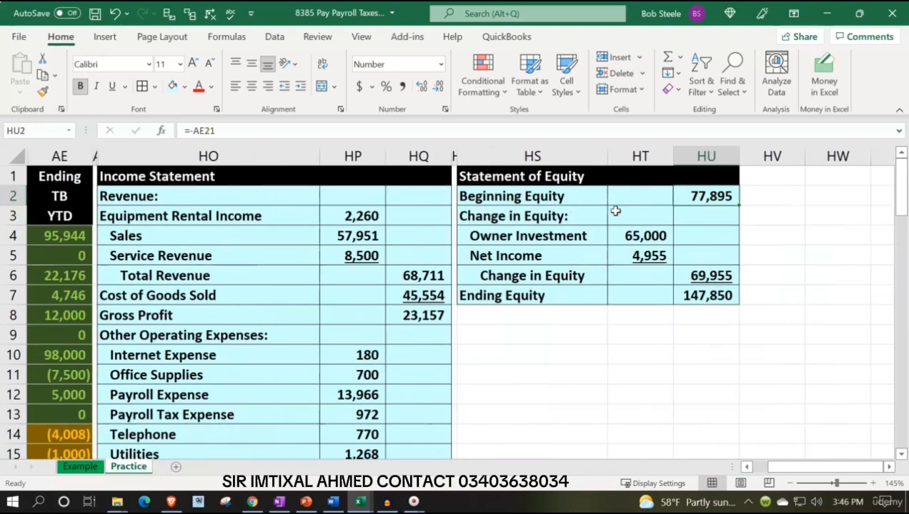
{"action": "type", "text": "="}
{"action": "key", "text": "Down"}
{"action": "key", "text": "Down"}
{"action": "key", "text": "Down"}
{"action": "key", "text": "Down"}
{"action": "key", "text": "Down"}
{"action": "key", "text": "Down"}
{"action": "key", "text": "Down"}
{"action": "key", "text": "Down"}
{"action": "key", "text": "Down"}
{"action": "key", "text": "Down"}
{"action": "key", "text": "Down"}
{"action": "key", "text": "Down"}
{"action": "key", "text": "Down"}
{"action": "key", "text": "Down"}
{"action": "key", "text": "Down"}
{"action": "key", "text": "Down"}
{"action": "key", "text": "Down"}
{"action": "key", "text": "Down"}
{"action": "key", "text": "Down"}
{"action": "key", "text": "Down"}
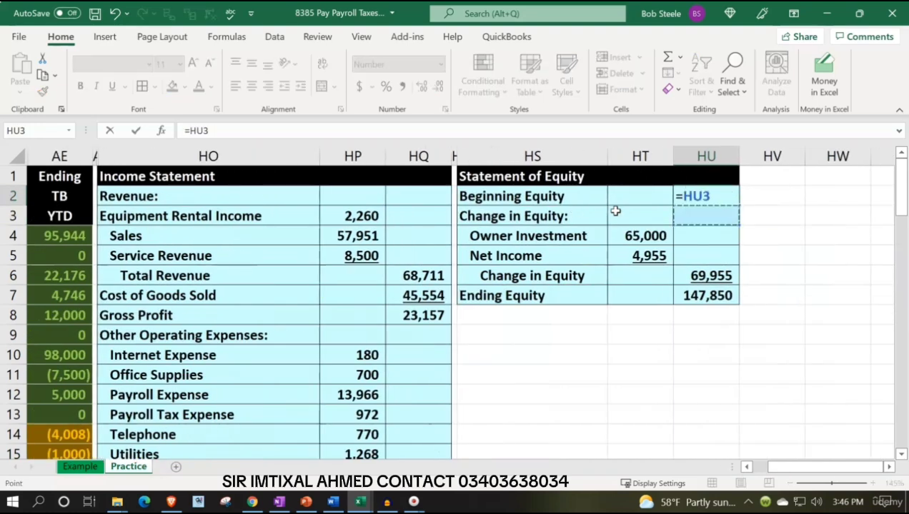
{"action": "key", "text": "Left"}
{"action": "key", "text": "Left"}
{"action": "key", "text": "Left"}
{"action": "key", "text": "Left"}
{"action": "key", "text": "Left"}
{"action": "key", "text": "Left"}
{"action": "key", "text": "Left"}
{"action": "key", "text": "Left"}
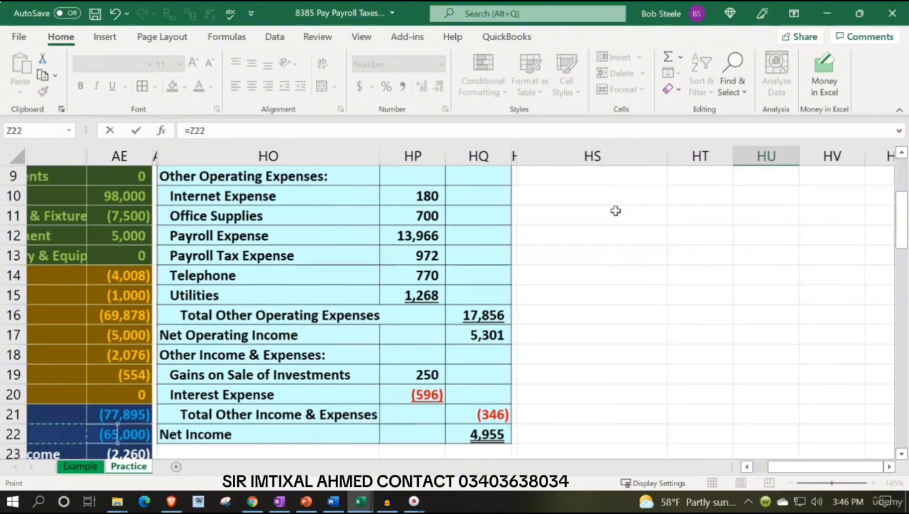
{"action": "key", "text": "Right"}
{"action": "key", "text": "Up"}
{"action": "key", "text": "Left"}
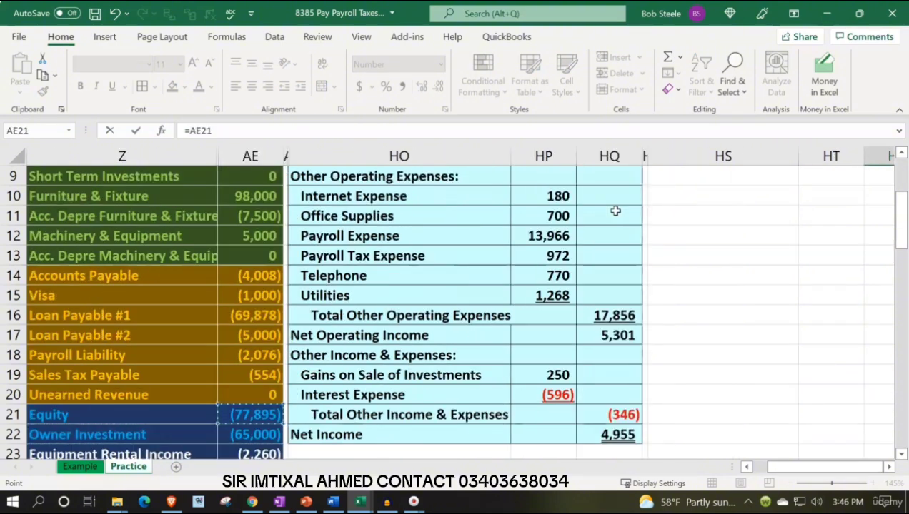
{"action": "key", "text": "Return"}
{"action": "key", "text": "Up"}
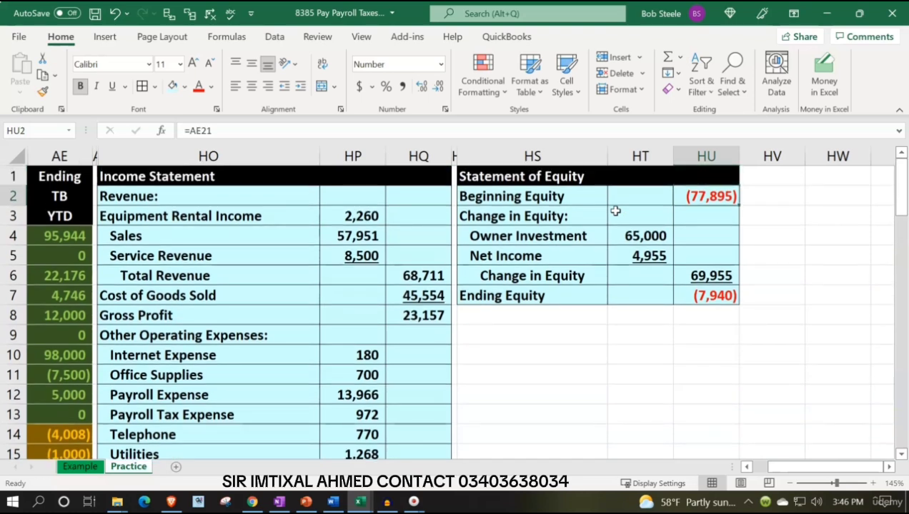
Reverse the sign of Beginning Equity in HU2 by changing its formula to =-AE21.
{"action": "double_click", "coordinate": [676, 193]}
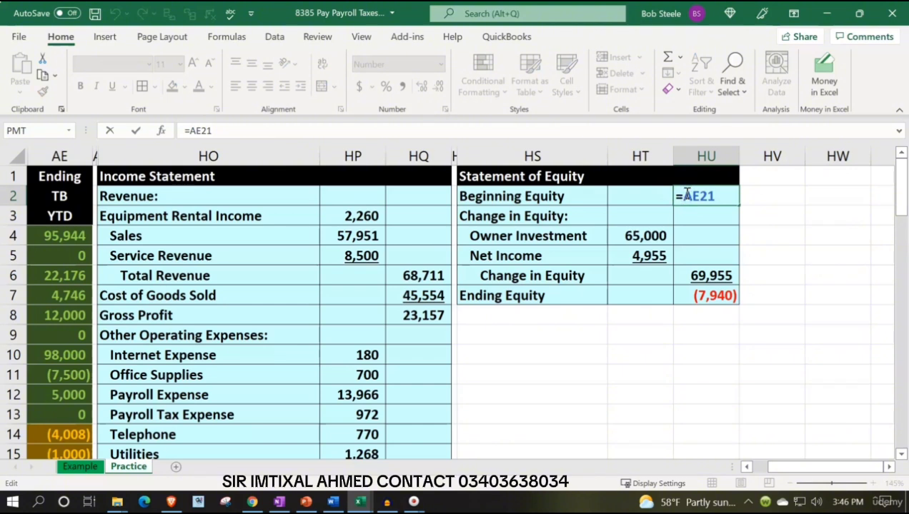
{"action": "type", "text": "-"}
{"action": "key", "text": "Return"}
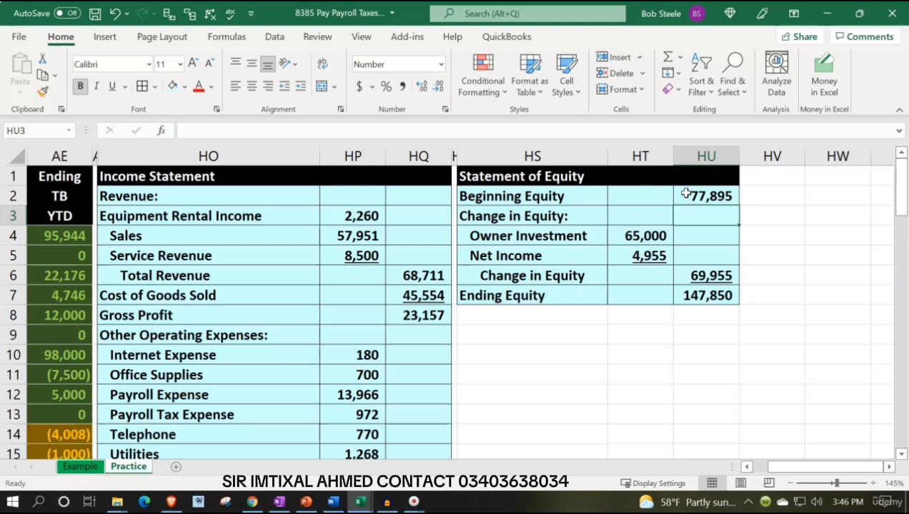
Compare the trial balance's Owner Investment in row 22 with Owner Investment in HT4 of the Statement of Equity.
{"action": "key", "text": "Down"}
{"action": "key", "text": "Down"}
{"action": "key", "text": "Down"}
{"action": "key", "text": "Down"}
{"action": "key", "text": "Down"}
{"action": "key", "text": "Down"}
{"action": "key", "text": "Down"}
{"action": "key", "text": "Left"}
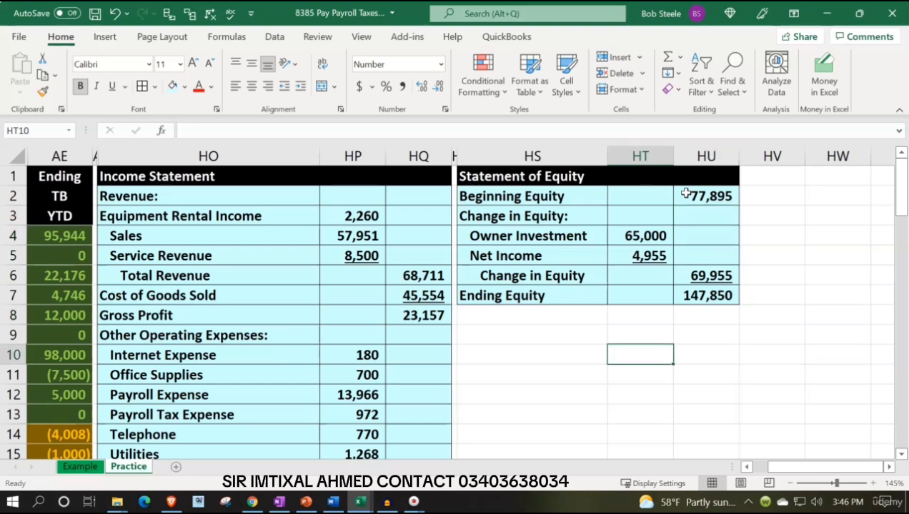
{"action": "key", "text": "Home"}
{"action": "key", "text": "Left"}
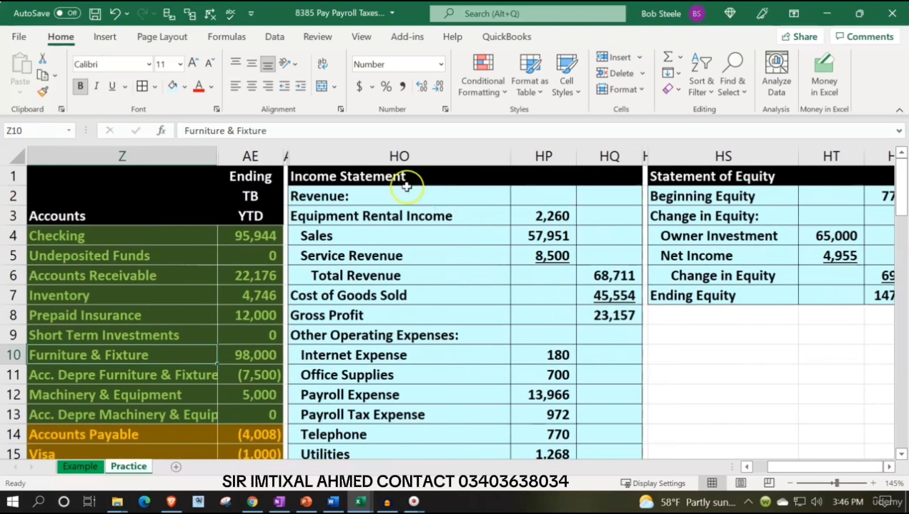
{"action": "scroll", "coordinate": [246, 308], "scroll_direction": "down", "scroll_amount": 4}
{"action": "left_click_drag", "start_coordinate": [152, 369], "coordinate": [250, 356]}
{"action": "scroll", "coordinate": [538, 433], "scroll_direction": "up", "scroll_amount": 4}
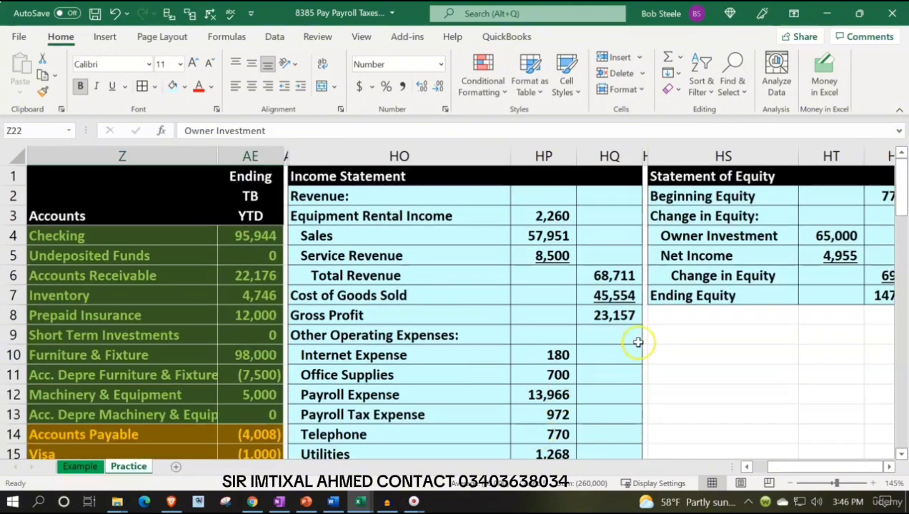
{"action": "left_click", "coordinate": [731, 230]}
{"action": "key", "text": "Right"}
Check Net Income in HT5 against the income statement, and inspect the Change in Equity and Ending Equity formulas in HU6 and HU7.
{"action": "key", "text": "Down"}
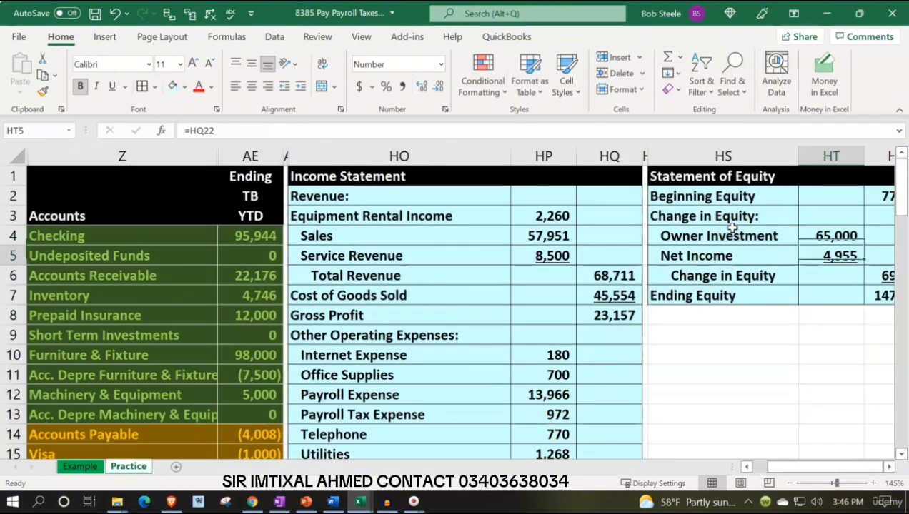
{"action": "scroll", "coordinate": [732, 227], "scroll_direction": "down", "scroll_amount": 3}
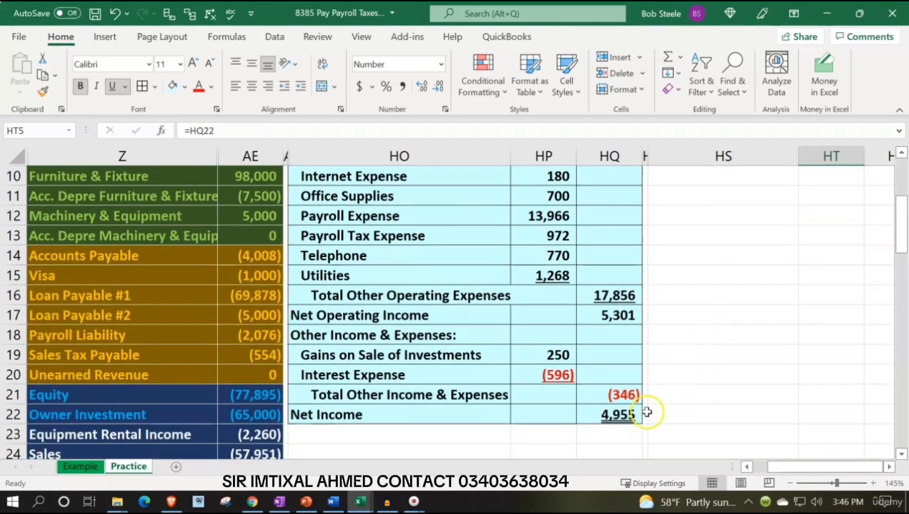
{"action": "scroll", "coordinate": [647, 411], "scroll_direction": "up", "scroll_amount": 3}
{"action": "key", "text": "Right"}
{"action": "key", "text": "Down"}
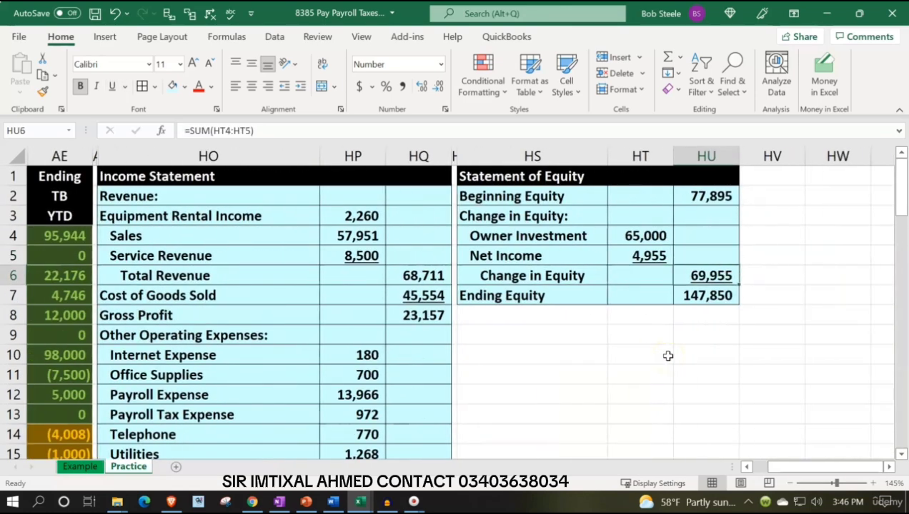
{"action": "key", "text": "Down"}
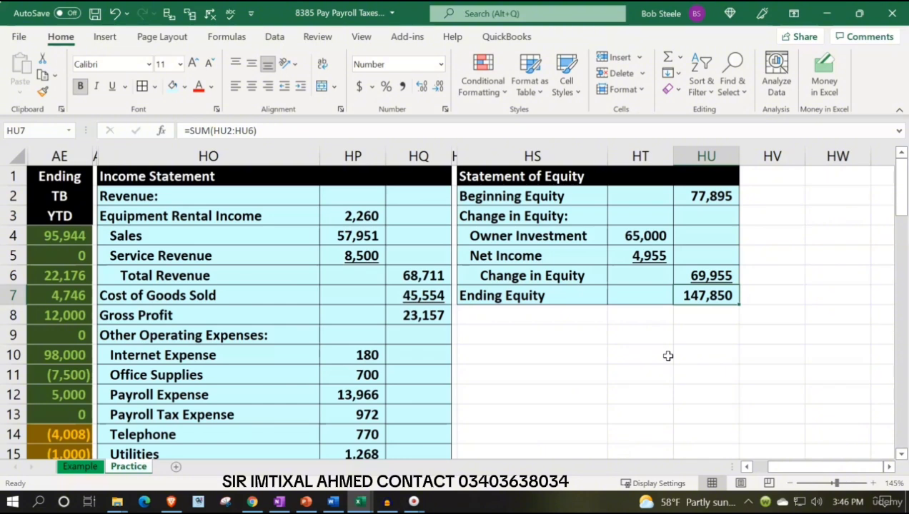
Sum the trial balance's equity and income accounts, AE21 through AE34, to check against Ending Equity on the Statement of Equity.
{"action": "key", "text": "Left"}
{"action": "key", "text": "Left"}
{"action": "key", "text": "Left"}
{"action": "key", "text": "Left"}
{"action": "key", "text": "Left"}
{"action": "key", "text": "Left"}
{"action": "key", "text": "Left"}
{"action": "key", "text": "Left"}
{"action": "key", "text": "Left"}
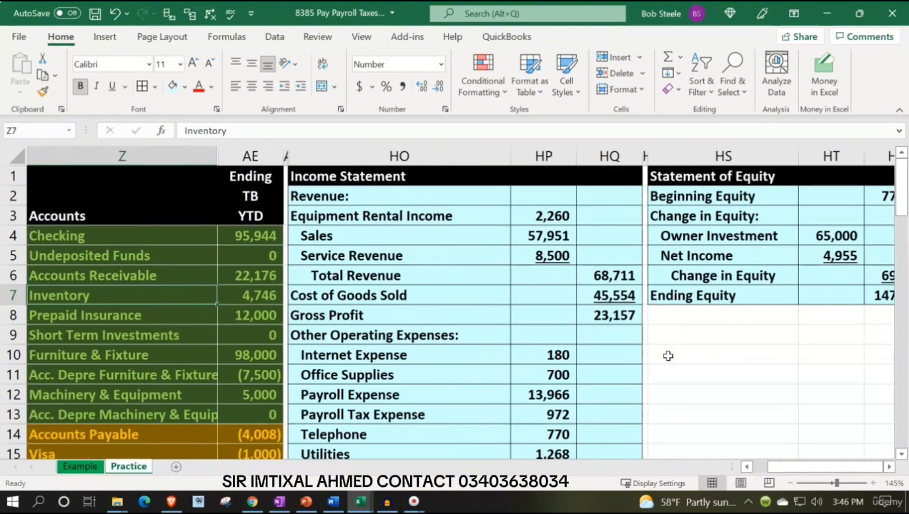
{"action": "scroll", "coordinate": [579, 351], "scroll_direction": "down", "scroll_amount": 5}
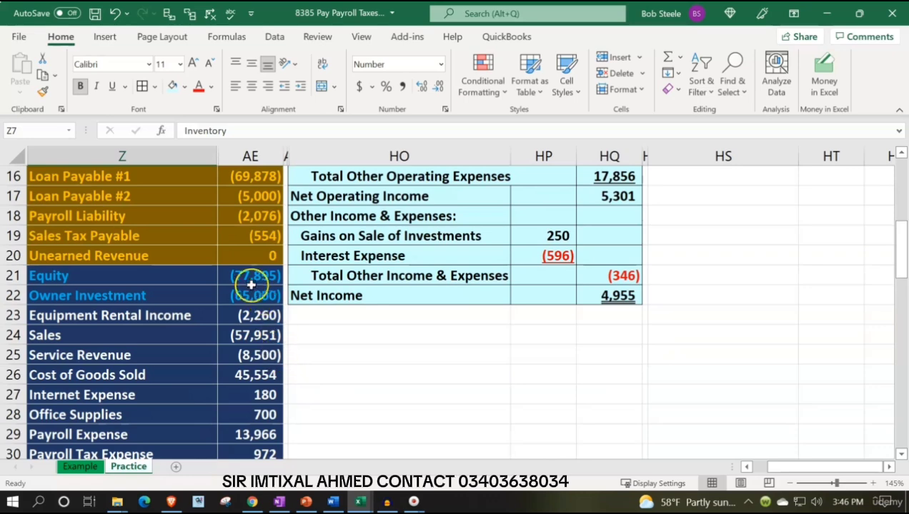
{"action": "left_click_drag", "start_coordinate": [251, 285], "coordinate": [247, 374]}
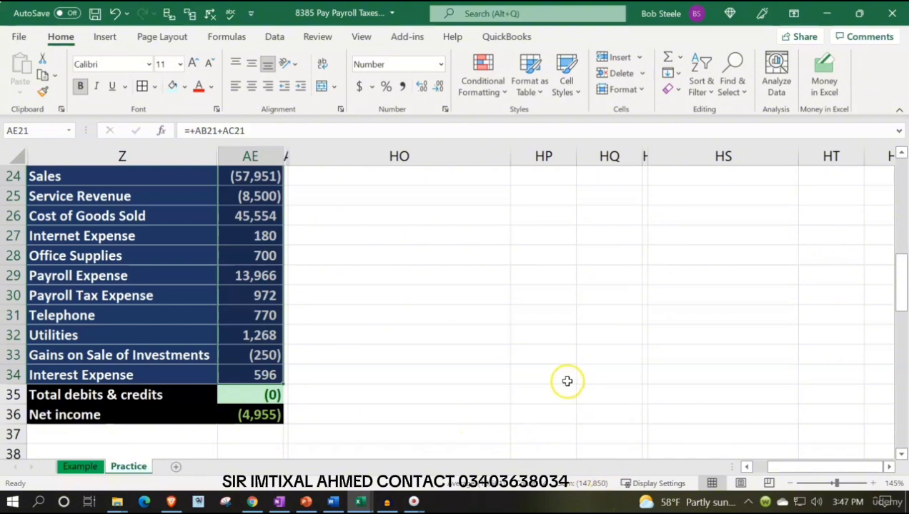
{"action": "scroll", "coordinate": [568, 381], "scroll_direction": "up", "scroll_amount": 8}
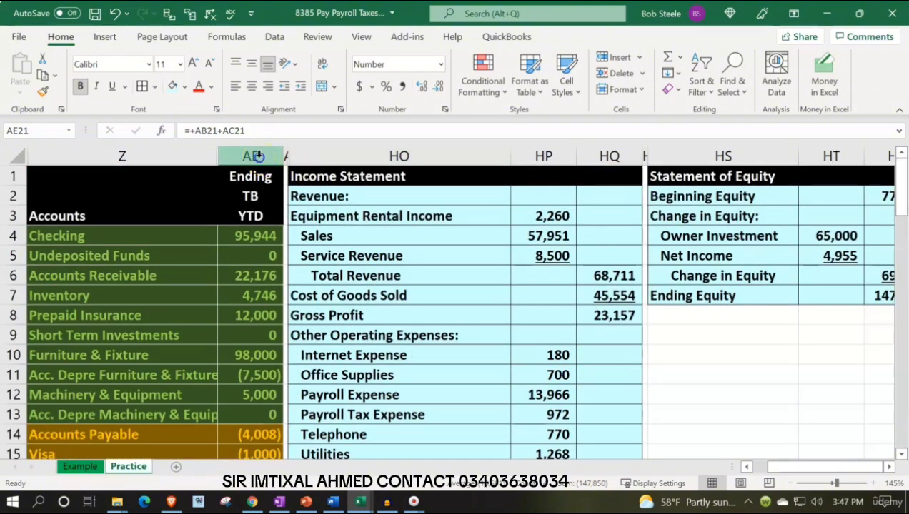
Unhide the columns between the trial balance in AE and the income statement in HO.
{"action": "left_click_drag", "start_coordinate": [256, 156], "coordinate": [316, 163]}
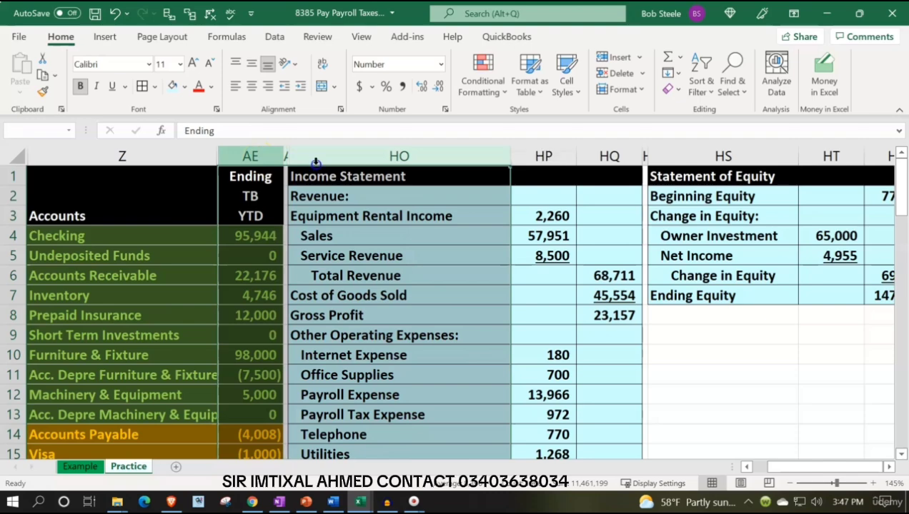
{"action": "right_click", "coordinate": [358, 239]}
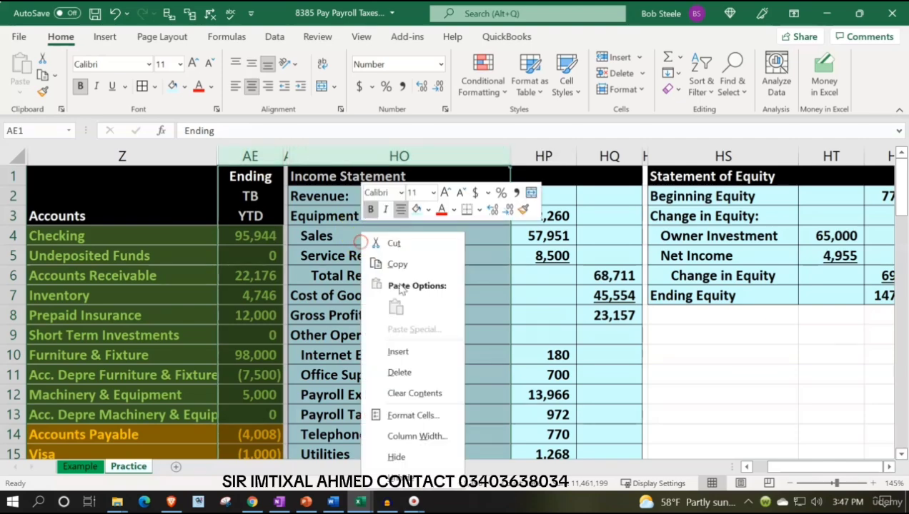
{"action": "left_click", "coordinate": [413, 480]}
{"action": "left_click", "coordinate": [453, 234]}
Delete the empty columns GY through HE between the loan amortization table and the Balance Sheet, checking first that they hold no data.
{"action": "key", "text": "Right"}
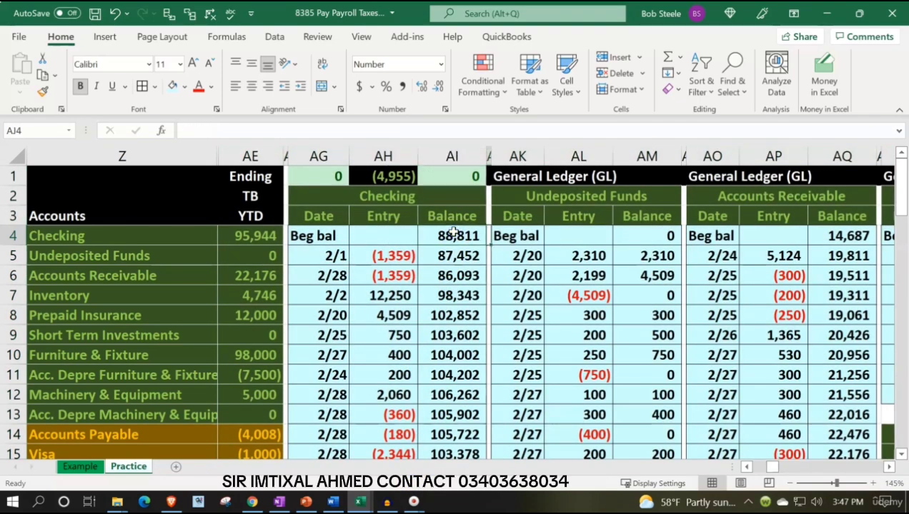
{"action": "key", "text": "Right"}
{"action": "key", "text": "Right"}
{"action": "key", "text": "Right"}
{"action": "key", "text": "Right"}
{"action": "key", "text": "Right"}
{"action": "key", "text": "Right"}
{"action": "key", "text": "Right"}
{"action": "key", "text": "Right"}
{"action": "key", "text": "Right"}
{"action": "key", "text": "Right"}
{"action": "key", "text": "Right"}
{"action": "key", "text": "Right"}
{"action": "key", "text": "Right"}
{"action": "key", "text": "Right"}
{"action": "key", "text": "Right"}
{"action": "key", "text": "Right"}
{"action": "key", "text": "Right"}
{"action": "key", "text": "Right"}
{"action": "key", "text": "Right"}
{"action": "key", "text": "Right"}
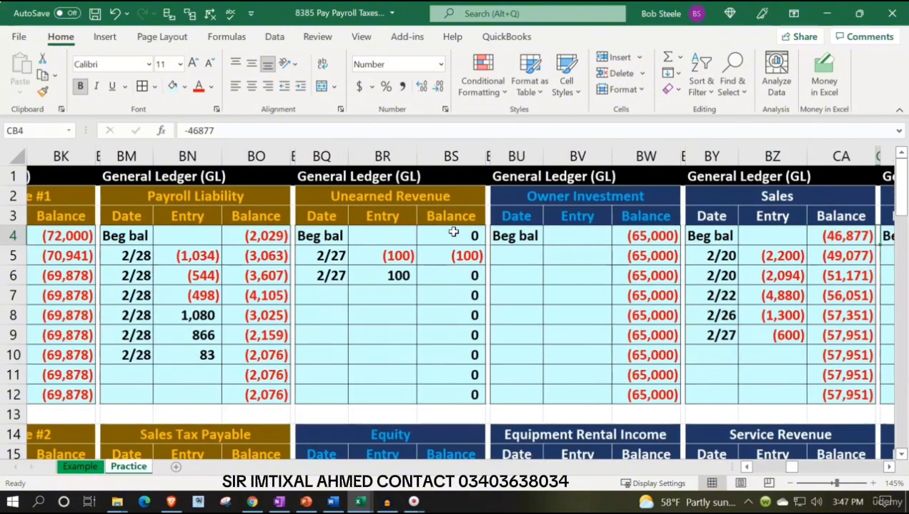
{"action": "key", "text": "Right"}
{"action": "key", "text": "Right"}
{"action": "key", "text": "Right"}
{"action": "key", "text": "Right"}
{"action": "key", "text": "Right"}
{"action": "key", "text": "Right"}
{"action": "key", "text": "Right"}
{"action": "key", "text": "Right"}
{"action": "key", "text": "Right"}
{"action": "key", "text": "Right"}
{"action": "key", "text": "Right"}
{"action": "key", "text": "Right"}
{"action": "key", "text": "Right"}
{"action": "key", "text": "Right"}
{"action": "key", "text": "Right"}
{"action": "key", "text": "Right"}
{"action": "key", "text": "Right"}
{"action": "key", "text": "Right"}
{"action": "key", "text": "Right"}
{"action": "key", "text": "Right"}
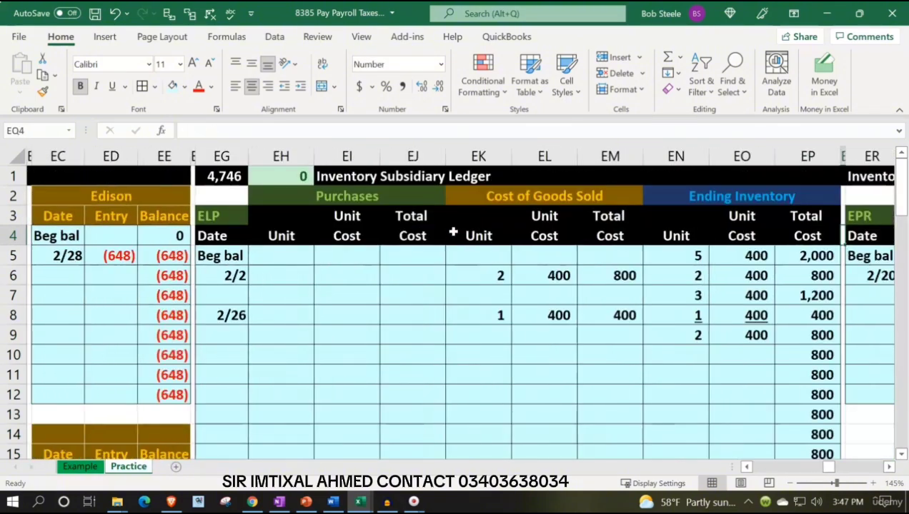
{"action": "key", "text": "Right"}
{"action": "key", "text": "Right"}
{"action": "key", "text": "Right"}
{"action": "key", "text": "Right"}
{"action": "key", "text": "Right"}
{"action": "key", "text": "Right"}
{"action": "key", "text": "Right"}
{"action": "key", "text": "Right"}
{"action": "key", "text": "Right"}
{"action": "key", "text": "Right"}
{"action": "key", "text": "Right"}
{"action": "key", "text": "Right"}
{"action": "key", "text": "Right"}
{"action": "key", "text": "Right"}
{"action": "key", "text": "Right"}
{"action": "key", "text": "Right"}
{"action": "key", "text": "Right"}
{"action": "key", "text": "Right"}
{"action": "key", "text": "Right"}
{"action": "key", "text": "Right"}
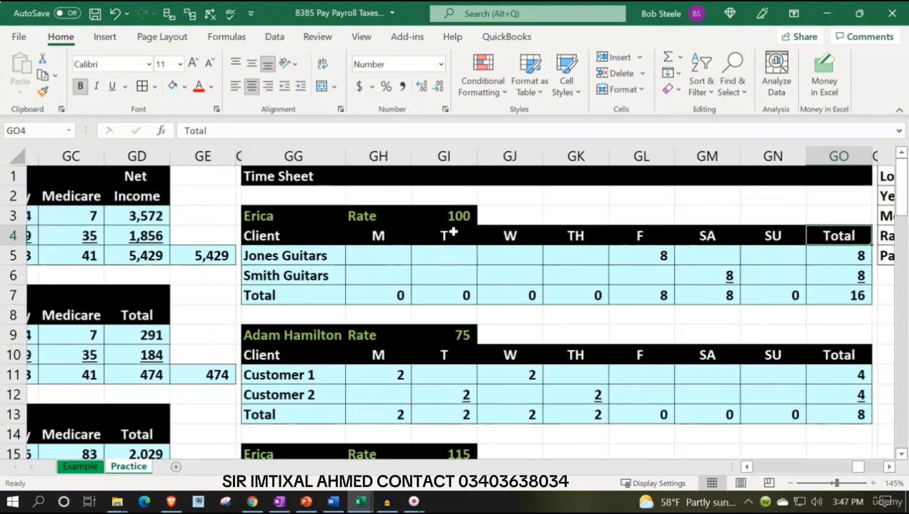
{"action": "key", "text": "Right"}
{"action": "key", "text": "Right"}
{"action": "key", "text": "Right"}
{"action": "key", "text": "Right"}
{"action": "key", "text": "Right"}
{"action": "key", "text": "Right"}
{"action": "key", "text": "Right"}
{"action": "key", "text": "Right"}
{"action": "key", "text": "Right"}
{"action": "key", "text": "Right"}
{"action": "key", "text": "Right"}
{"action": "key", "text": "Right"}
{"action": "key", "text": "Right"}
{"action": "key", "text": "Right"}
{"action": "key", "text": "Right"}
{"action": "key", "text": "Right"}
{"action": "key", "text": "Right"}
{"action": "key", "text": "Right"}
{"action": "key", "text": "Right"}
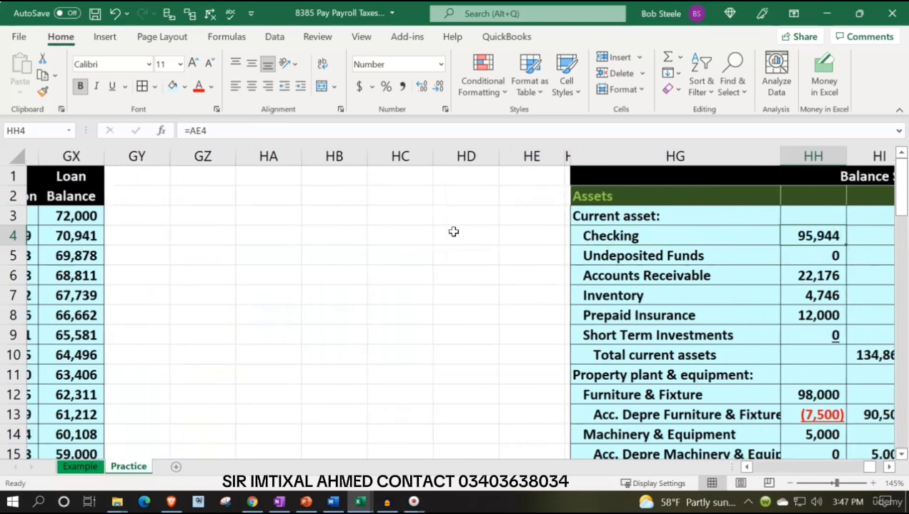
{"action": "scroll", "coordinate": [185, 308], "scroll_direction": "down", "scroll_amount": 4}
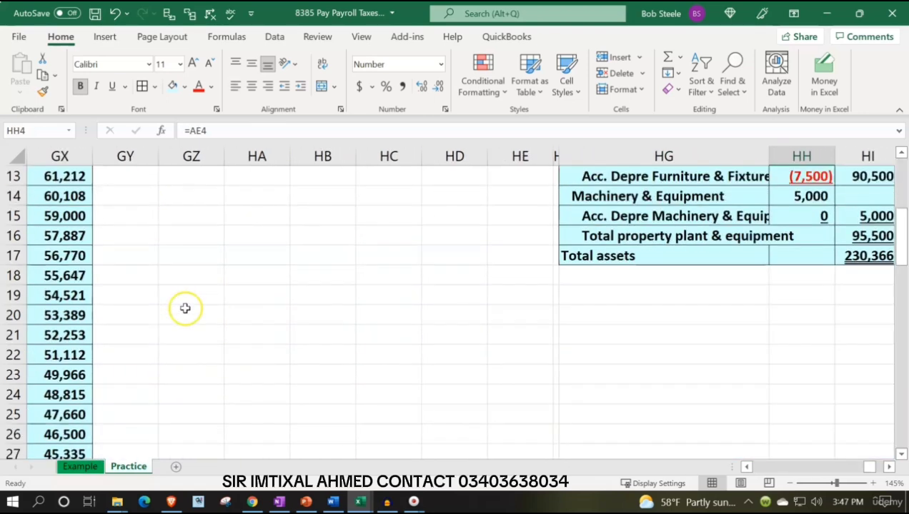
{"action": "scroll", "coordinate": [185, 308], "scroll_direction": "up", "scroll_amount": 4}
{"action": "left_click", "coordinate": [123, 157]}
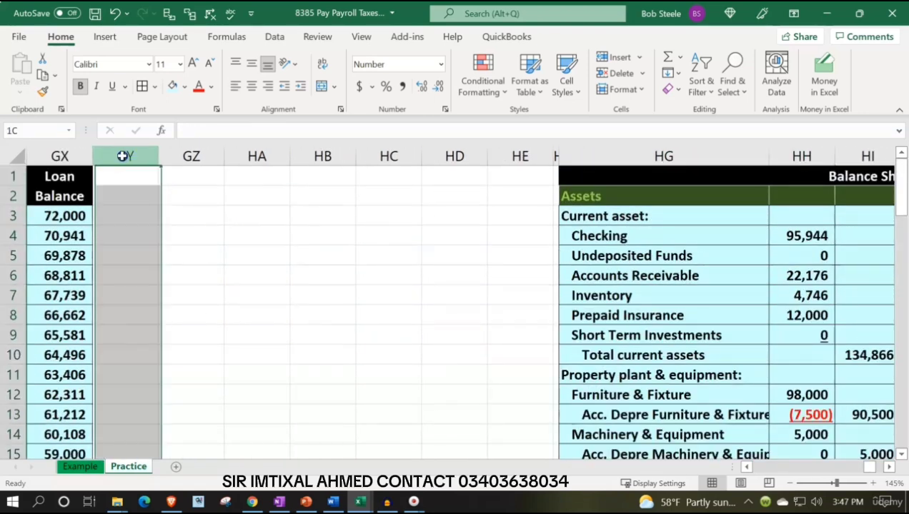
{"action": "left_click_drag", "start_coordinate": [121, 154], "coordinate": [513, 152]}
{"action": "scroll", "coordinate": [398, 347], "scroll_direction": "down", "scroll_amount": 16}
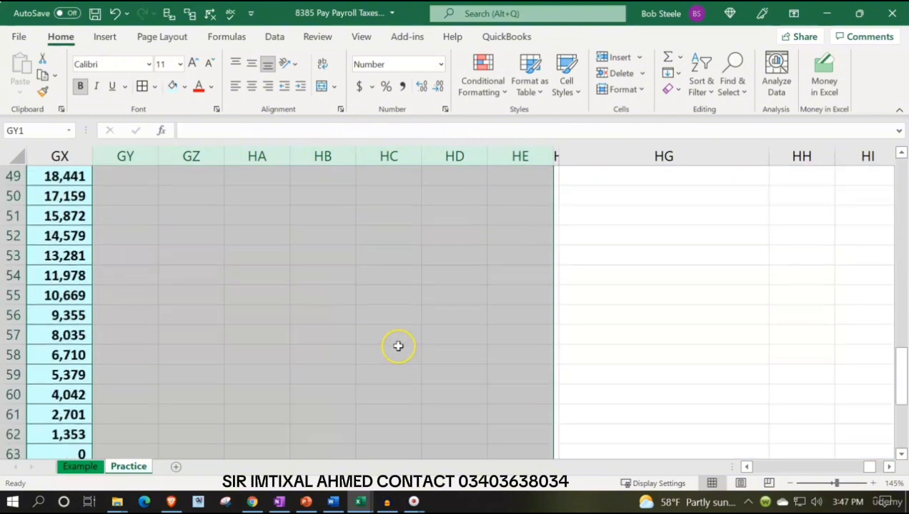
{"action": "scroll", "coordinate": [398, 347], "scroll_direction": "down", "scroll_amount": 8}
{"action": "scroll", "coordinate": [398, 347], "scroll_direction": "up", "scroll_amount": 17}
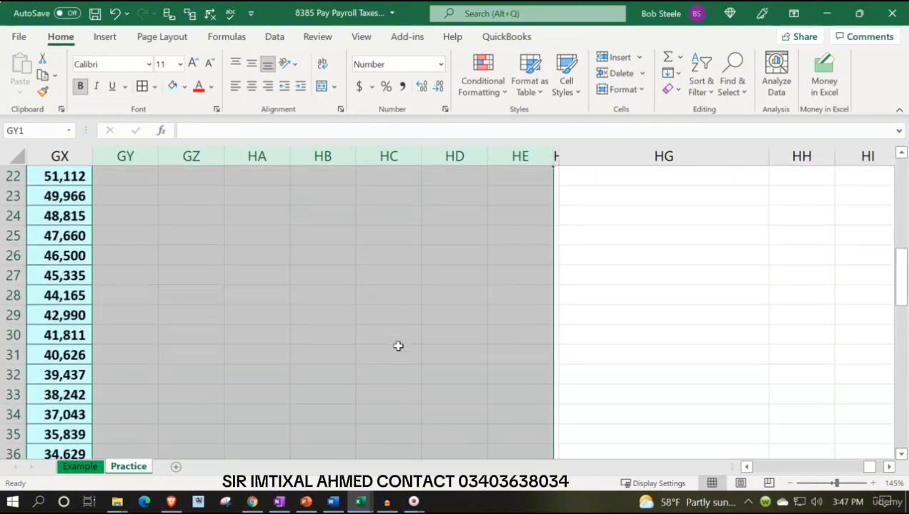
{"action": "scroll", "coordinate": [398, 347], "scroll_direction": "up", "scroll_amount": 7}
{"action": "right_click", "coordinate": [364, 270]}
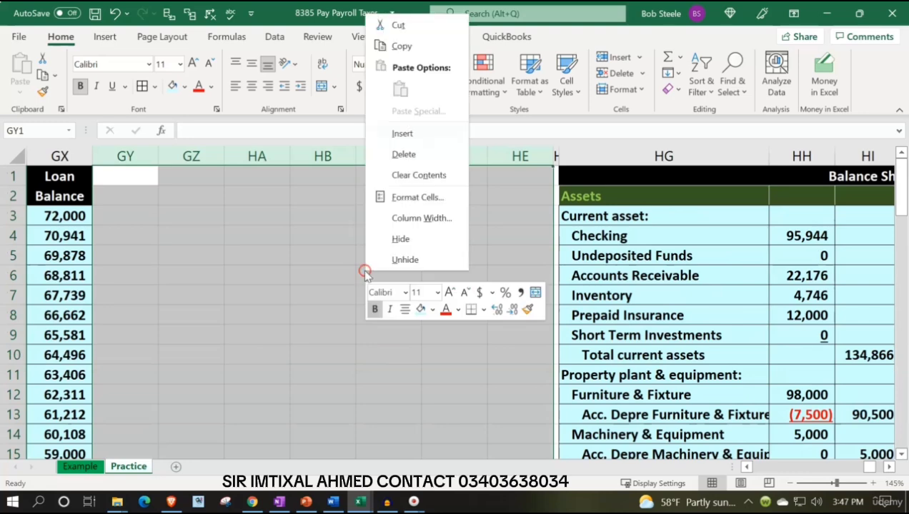
{"action": "left_click", "coordinate": [415, 158]}
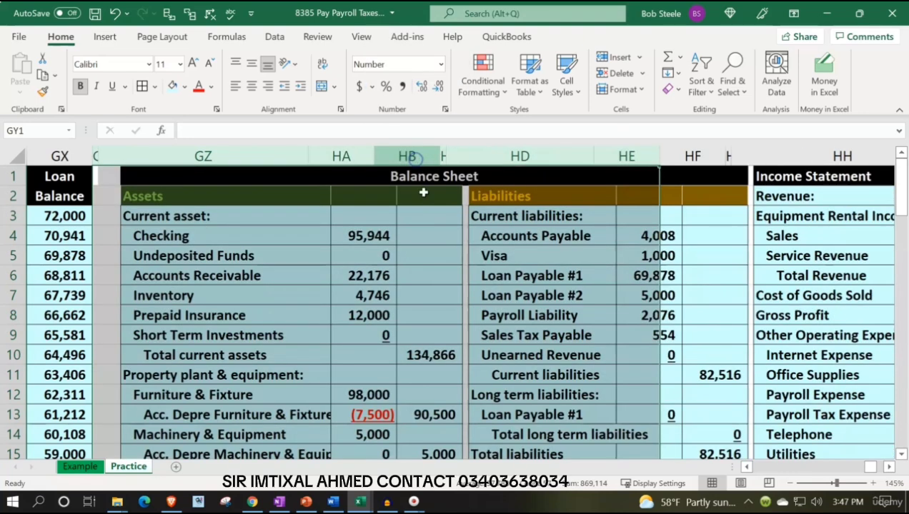
Link the Balance Sheet's Equity amount in HF17 to Ending Equity on the Statement of Equity, using =HN7.
{"action": "left_click", "coordinate": [423, 261]}
{"action": "key", "text": "Down"}
{"action": "key", "text": "Down"}
{"action": "key", "text": "Down"}
{"action": "key", "text": "Down"}
{"action": "key", "text": "Down"}
{"action": "key", "text": "Down"}
{"action": "key", "text": "Down"}
{"action": "key", "text": "Down"}
{"action": "key", "text": "Down"}
{"action": "key", "text": "Down"}
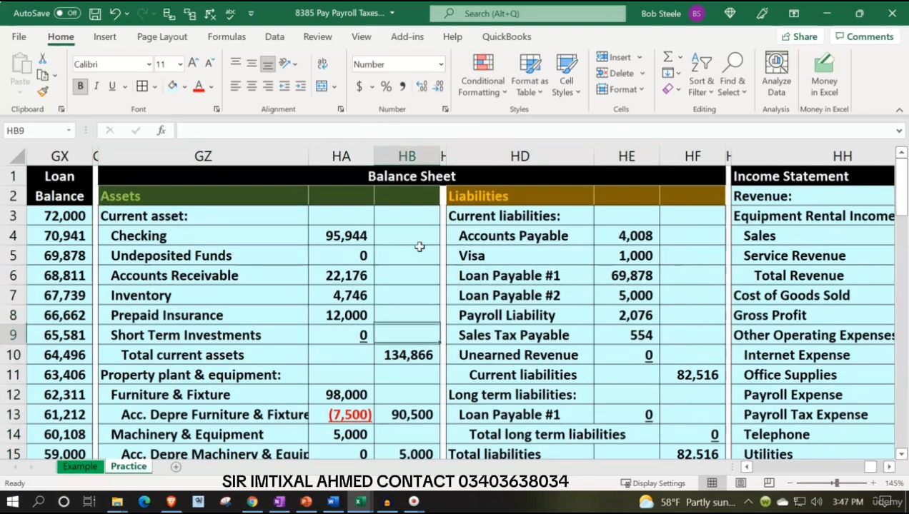
{"action": "key", "text": "Down"}
{"action": "key", "text": "Down"}
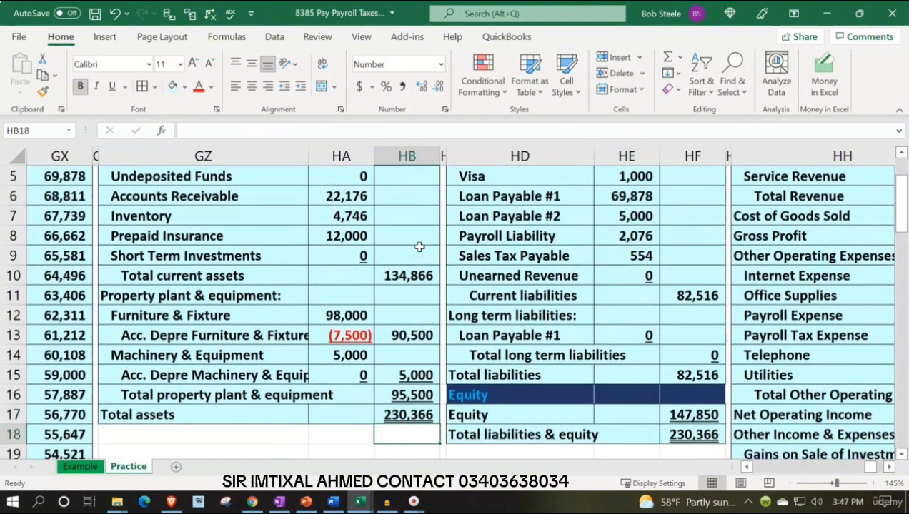
{"action": "key", "text": "Right"}
{"action": "key", "text": "Right"}
{"action": "key", "text": "Right"}
{"action": "key", "text": "Right"}
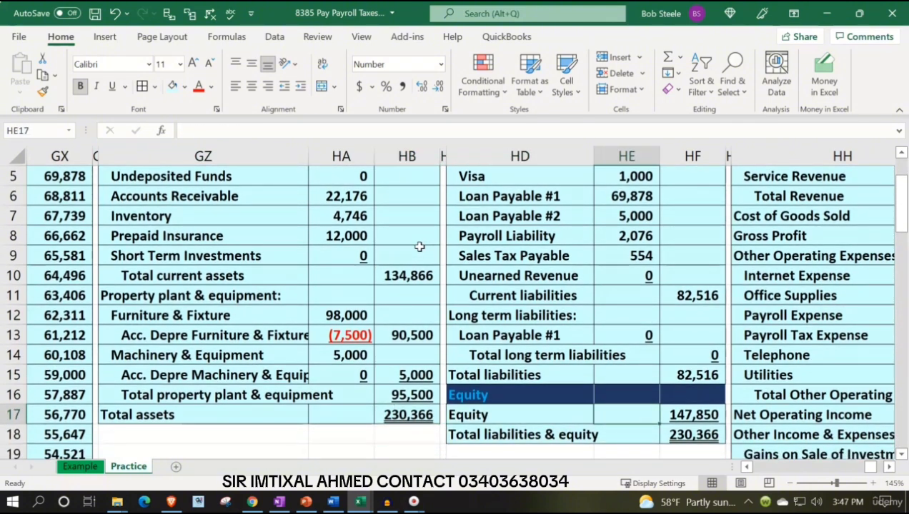
{"action": "type", "text": "="}
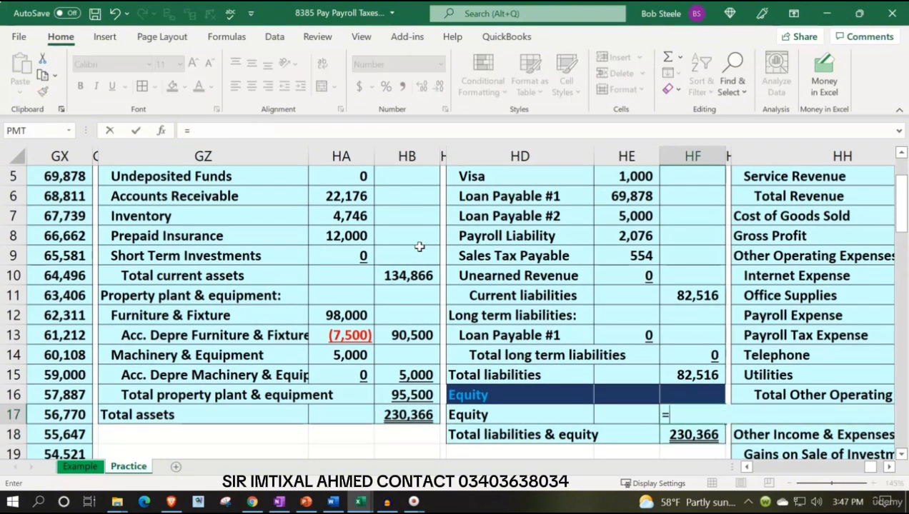
{"action": "key", "text": "Right"}
{"action": "key", "text": "Right"}
{"action": "key", "text": "Up"}
{"action": "key", "text": "Up"}
{"action": "key", "text": "Up"}
{"action": "key", "text": "Up"}
{"action": "key", "text": "Up"}
{"action": "key", "text": "Up"}
{"action": "key", "text": "Up"}
{"action": "key", "text": "Up"}
{"action": "key", "text": "Up"}
{"action": "key", "text": "Up"}
{"action": "key", "text": "Up"}
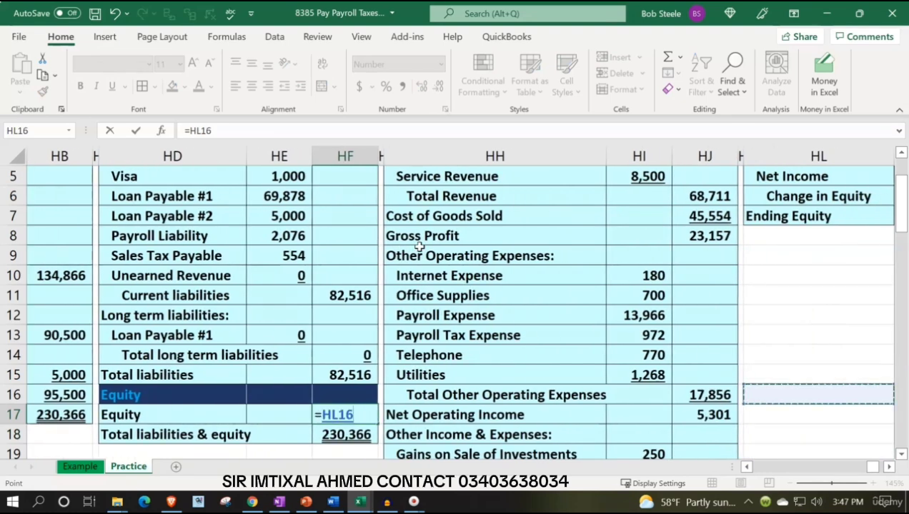
{"action": "key", "text": "Right"}
{"action": "key", "text": "Right"}
{"action": "key", "text": "Down"}
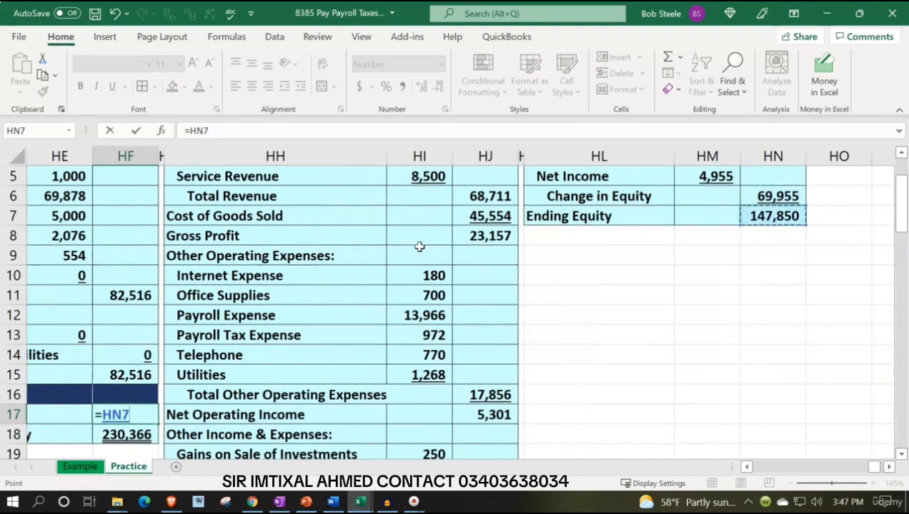
{"action": "key", "text": "Return"}
Compare Total assets in HB17 with Total liabilities & equity in HF18 on the Balance Sheet.
{"action": "key", "text": "Left"}
{"action": "key", "text": "Left"}
{"action": "key", "text": "Left"}
{"action": "key", "text": "Left"}
{"action": "key", "text": "Left"}
{"action": "key", "text": "Left"}
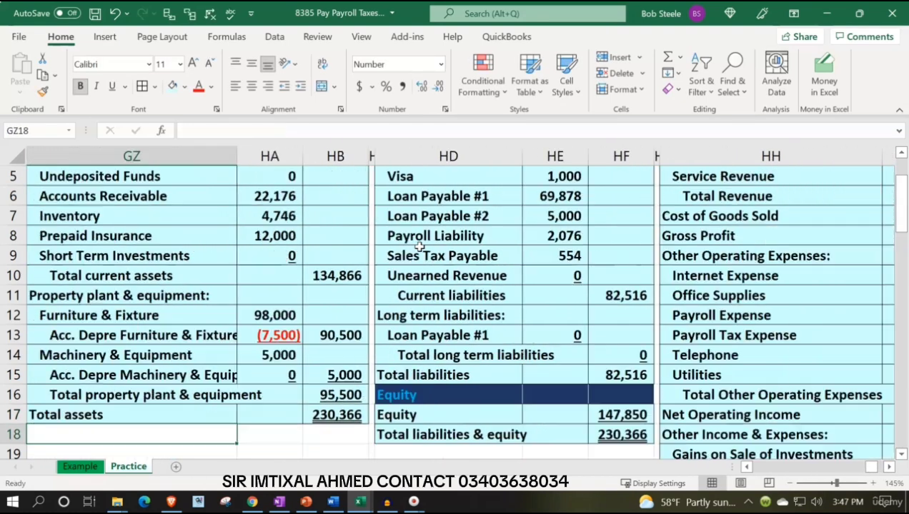
{"action": "key", "text": "Right"}
{"action": "key", "text": "Right"}
{"action": "key", "text": "Up"}
{"action": "key", "text": "Right"}
{"action": "key", "text": "Right"}
{"action": "key", "text": "Down"}
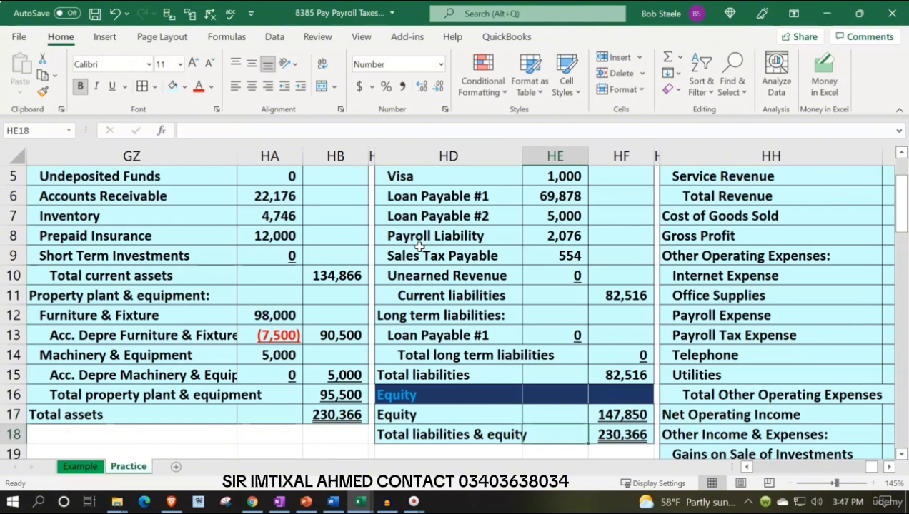
{"action": "key", "text": "Right"}
{"action": "key", "text": "Right"}
{"action": "key", "text": "Right"}
{"action": "key", "text": "Right"}
{"action": "key", "text": "Right"}
{"action": "key", "text": "Right"}
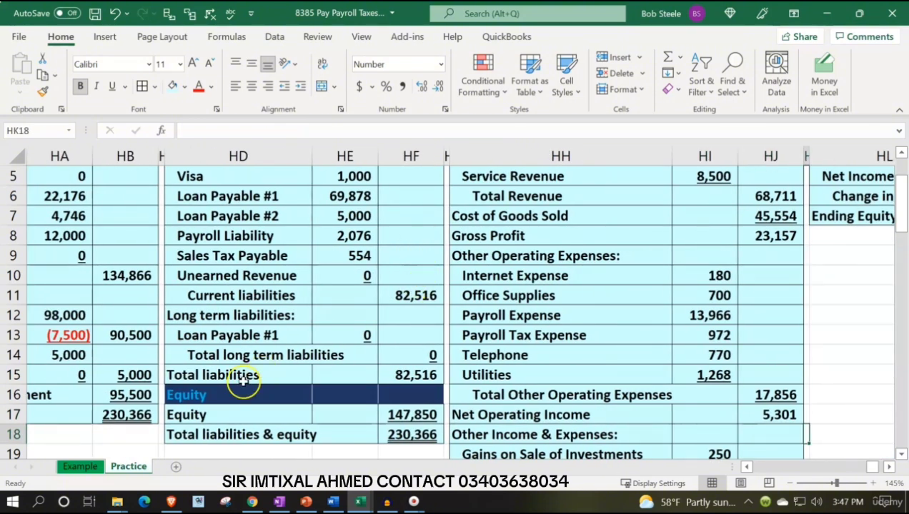
Check the formulas for Total liabilities & equity in HF18 and for Net Income in HJ22 on the Income Statement.
{"action": "left_click", "coordinate": [130, 415]}
{"action": "left_click", "coordinate": [427, 439]}
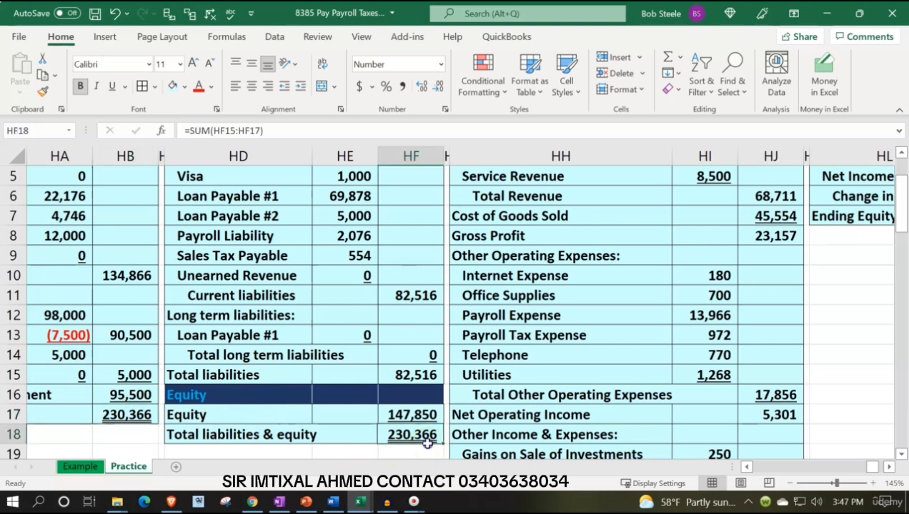
{"action": "scroll", "coordinate": [495, 400], "scroll_direction": "down", "scroll_amount": 2}
{"action": "left_click", "coordinate": [793, 396]}
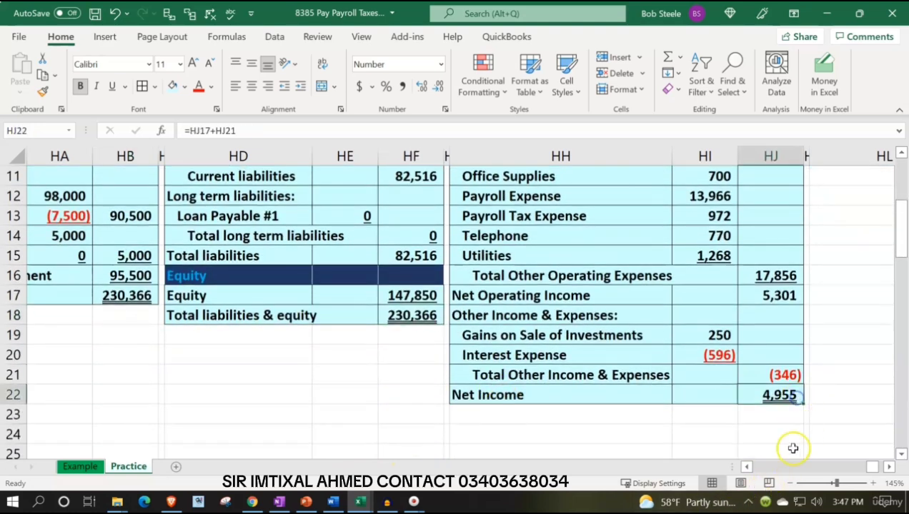
Trace Net Income from HM5 on the Statement of Equity through Change in Equity to Ending Equity in HN7.
{"action": "scroll", "coordinate": [793, 447], "scroll_direction": "up", "scroll_amount": 4}
{"action": "left_click", "coordinate": [866, 236]}
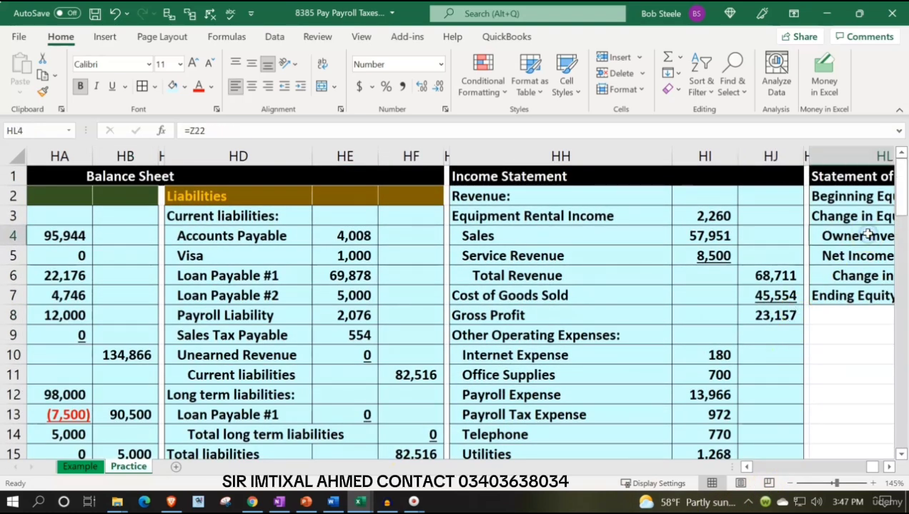
{"action": "key", "text": "Right"}
{"action": "key", "text": "Down"}
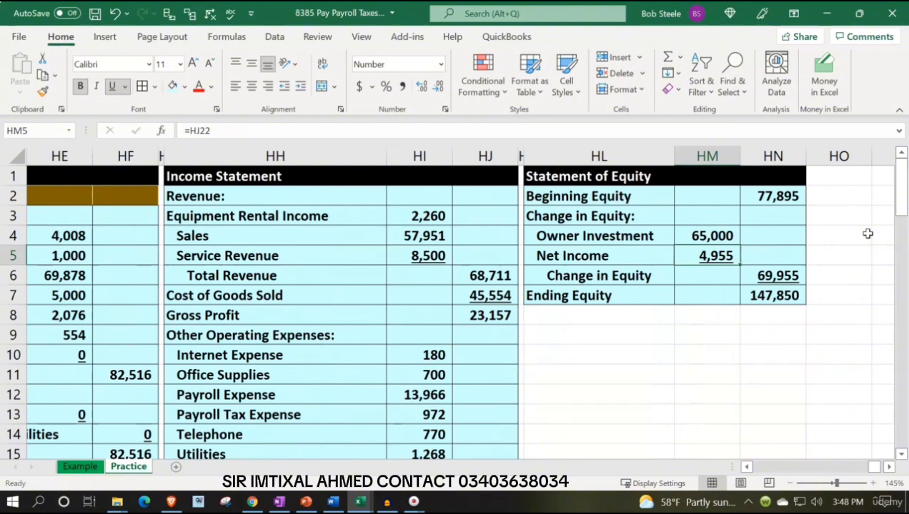
{"action": "key", "text": "Down"}
{"action": "key", "text": "Right"}
{"action": "key", "text": "Down"}
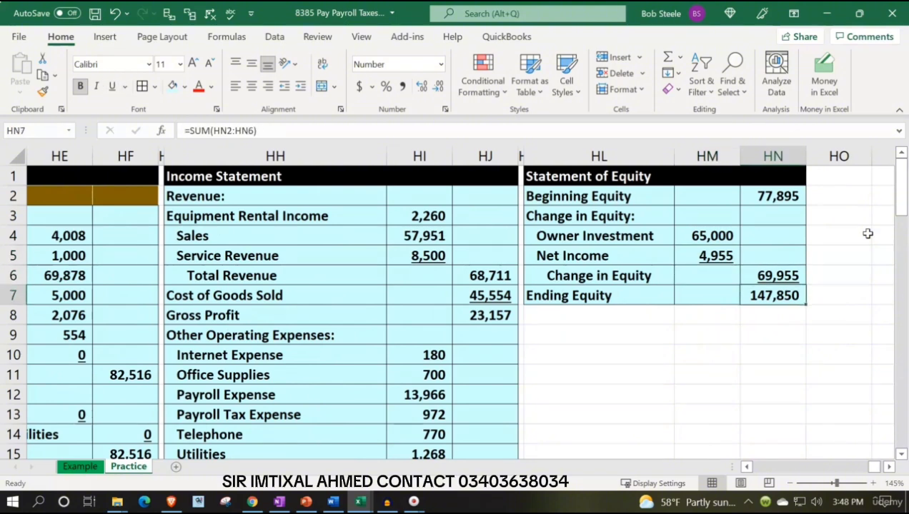
Check that the Balance Sheet's Equity amount in HF17 is linked to Ending Equity on the Statement of Equity.
{"action": "key", "text": "Left"}
{"action": "key", "text": "Left"}
{"action": "key", "text": "Left"}
{"action": "key", "text": "Left"}
{"action": "key", "text": "Left"}
{"action": "key", "text": "Left"}
{"action": "key", "text": "Left"}
{"action": "key", "text": "Left"}
{"action": "key", "text": "Left"}
{"action": "key", "text": "Left"}
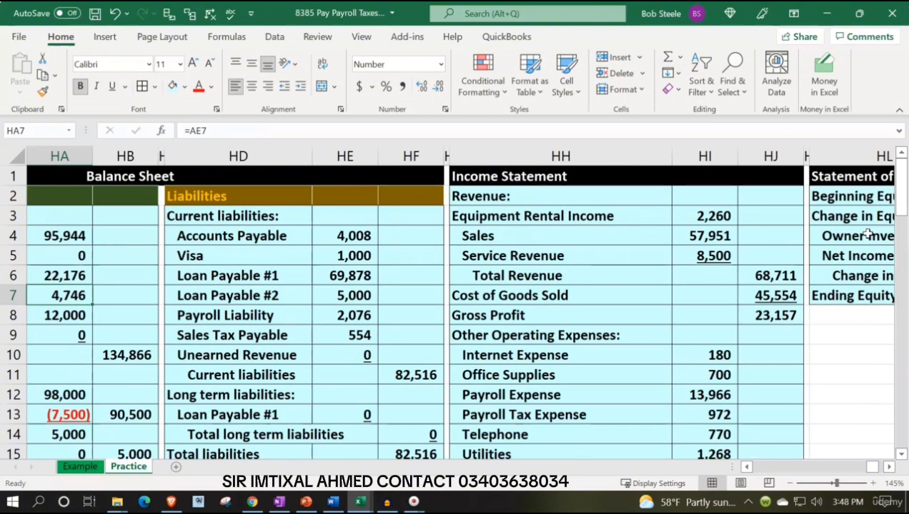
{"action": "scroll", "coordinate": [488, 255], "scroll_direction": "down", "scroll_amount": 3}
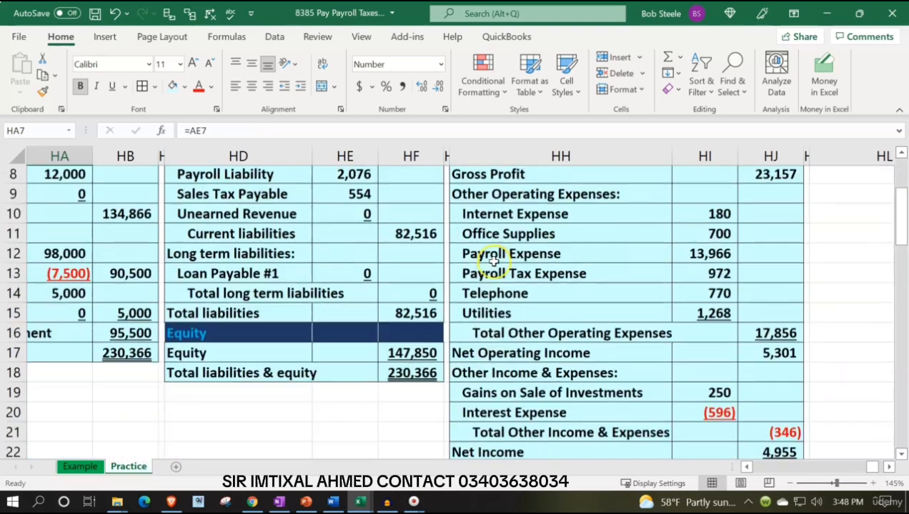
{"action": "left_click", "coordinate": [412, 319]}
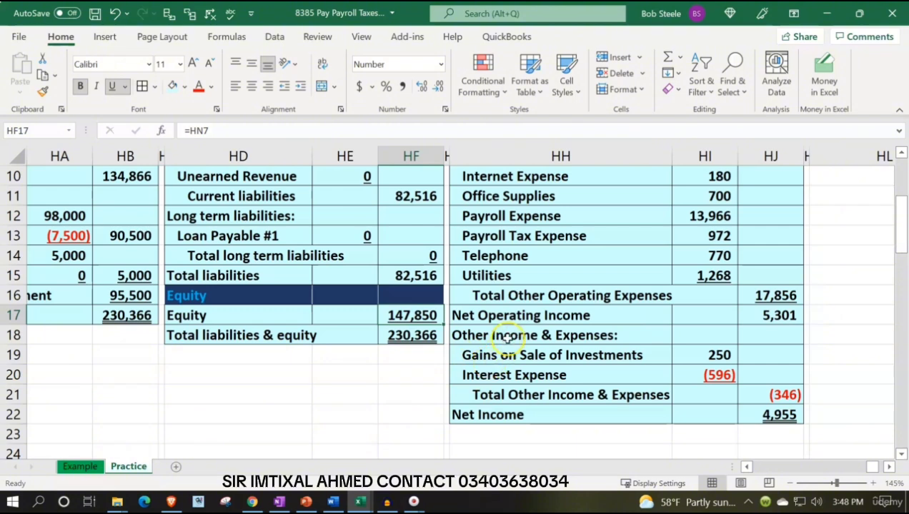
Review the Statement of Equity, then the Income Statement and the liabilities and equity section of the Balance Sheet through their final rows.
{"action": "scroll", "coordinate": [513, 344], "scroll_direction": "up", "scroll_amount": 3}
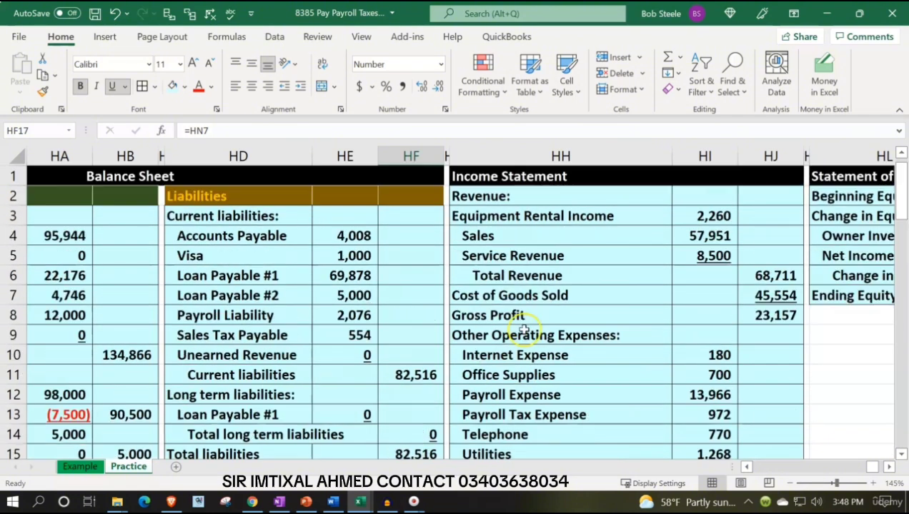
{"action": "left_click", "coordinate": [688, 204]}
{"action": "key", "text": "Right"}
{"action": "key", "text": "Right"}
{"action": "key", "text": "Right"}
{"action": "key", "text": "Right"}
{"action": "key", "text": "Right"}
{"action": "key", "text": "Right"}
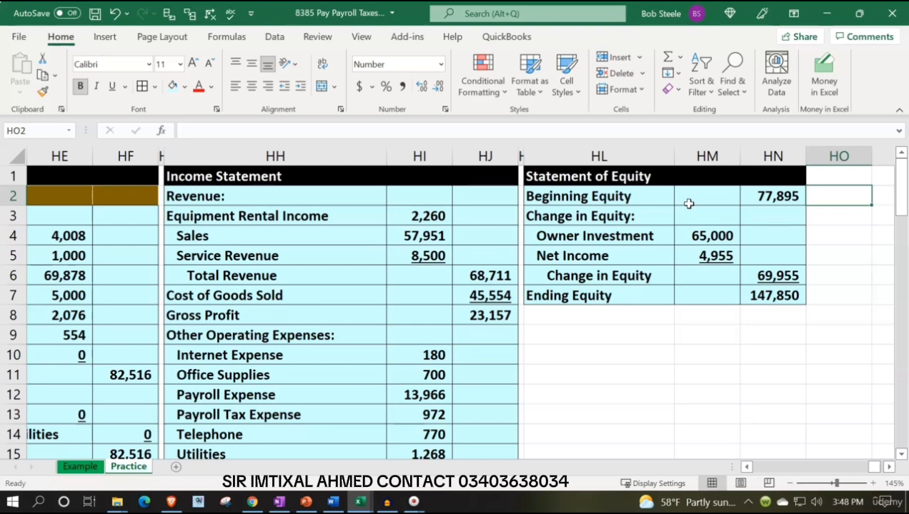
{"action": "key", "text": "Left"}
{"action": "key", "text": "Left"}
{"action": "key", "text": "Left"}
{"action": "key", "text": "Left"}
{"action": "key", "text": "Left"}
{"action": "key", "text": "Left"}
{"action": "key", "text": "Left"}
{"action": "key", "text": "Left"}
{"action": "key", "text": "Left"}
{"action": "key", "text": "Left"}
{"action": "key", "text": "Left"}
{"action": "key", "text": "Left"}
{"action": "key", "text": "Left"}
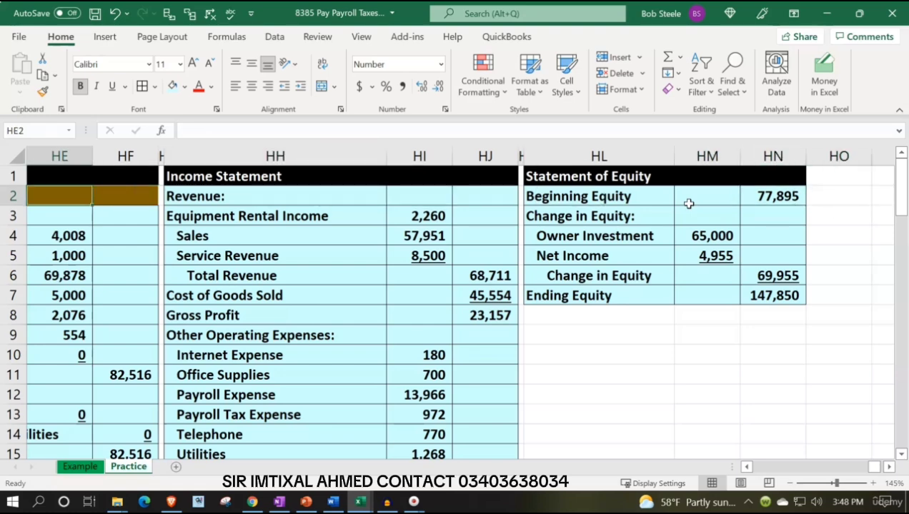
{"action": "scroll", "coordinate": [517, 328], "scroll_direction": "down", "scroll_amount": 4}
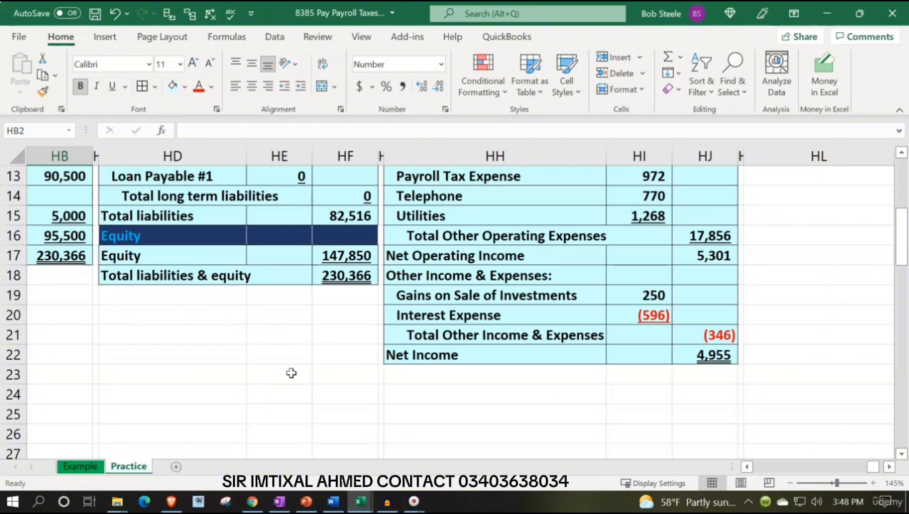
{"action": "scroll", "coordinate": [291, 373], "scroll_direction": "up", "scroll_amount": 4}
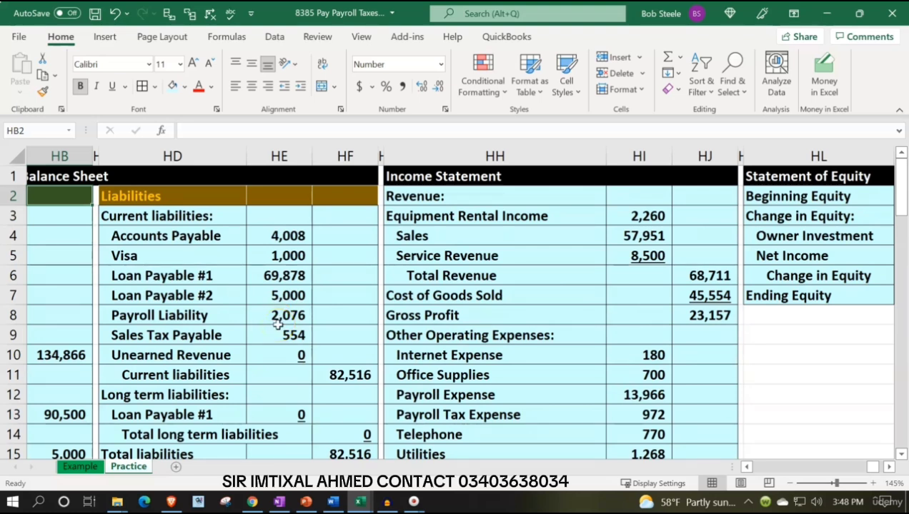
Examine the Net Income line on the Statement of Equity and the asset section of the Balance Sheet beginning in column GZ.
{"action": "left_click", "coordinate": [552, 307]}
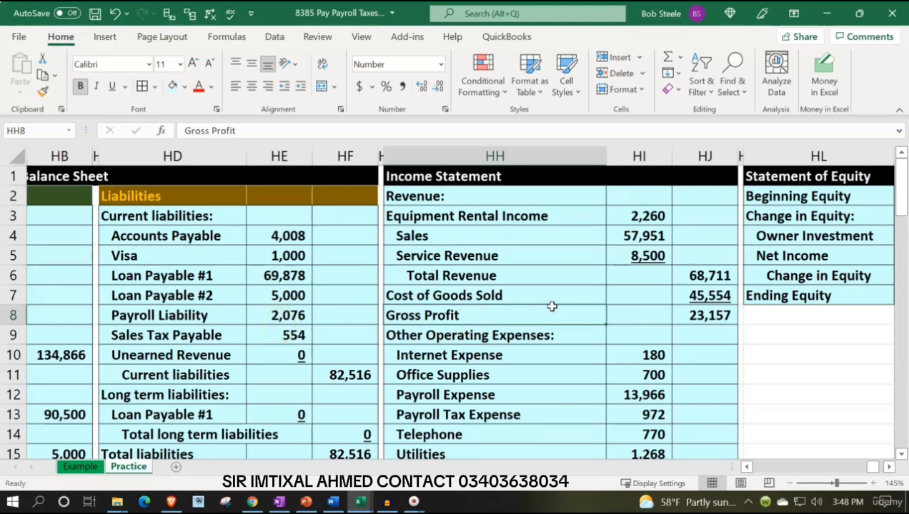
{"action": "left_click", "coordinate": [766, 250]}
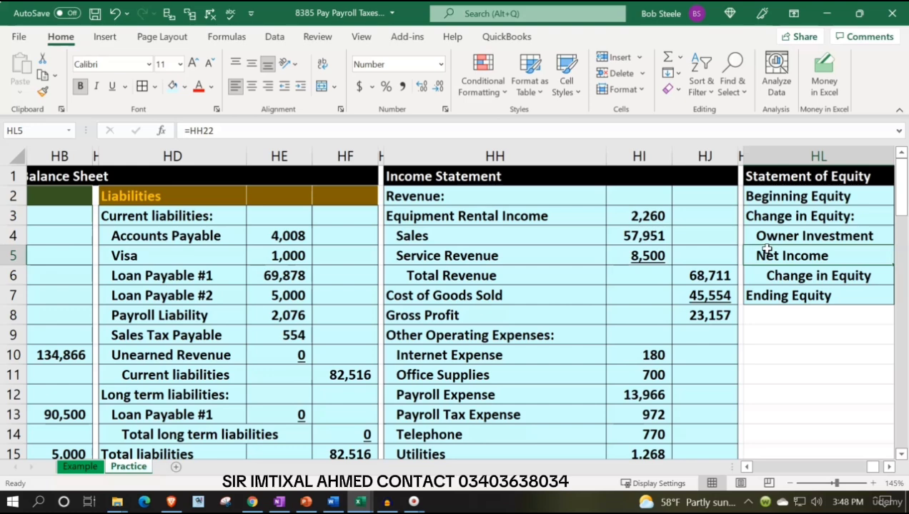
{"action": "key", "text": "Left"}
{"action": "key", "text": "Left"}
{"action": "key", "text": "Left"}
{"action": "key", "text": "Left"}
{"action": "key", "text": "Left"}
{"action": "key", "text": "Left"}
{"action": "key", "text": "Left"}
{"action": "key", "text": "Left"}
{"action": "key", "text": "Left"}
{"action": "key", "text": "Left"}
{"action": "key", "text": "Left"}
{"action": "key", "text": "Left"}
{"action": "key", "text": "Left"}
{"action": "key", "text": "Left"}
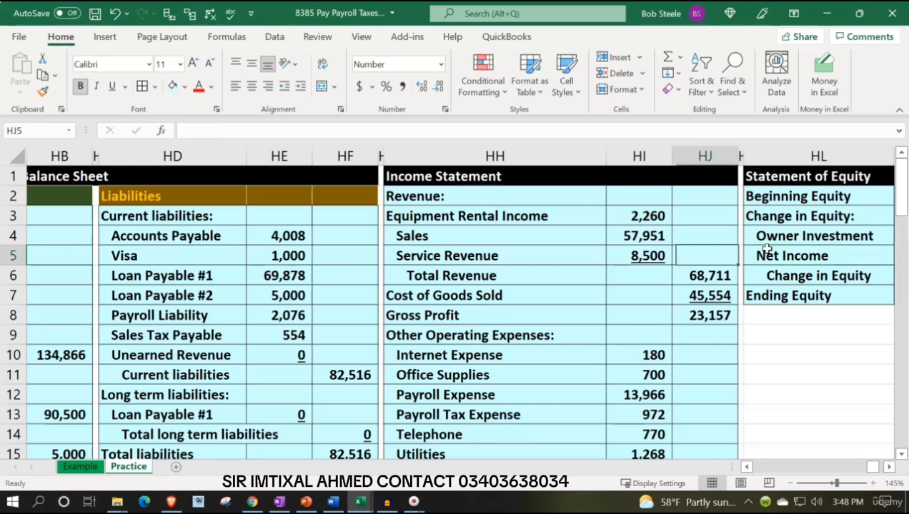
{"action": "key", "text": "Right"}
{"action": "key", "text": "Right"}
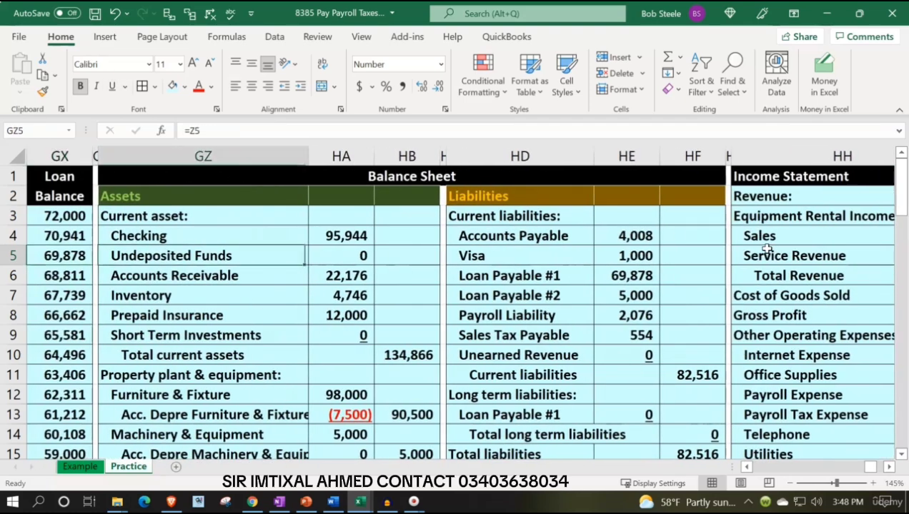